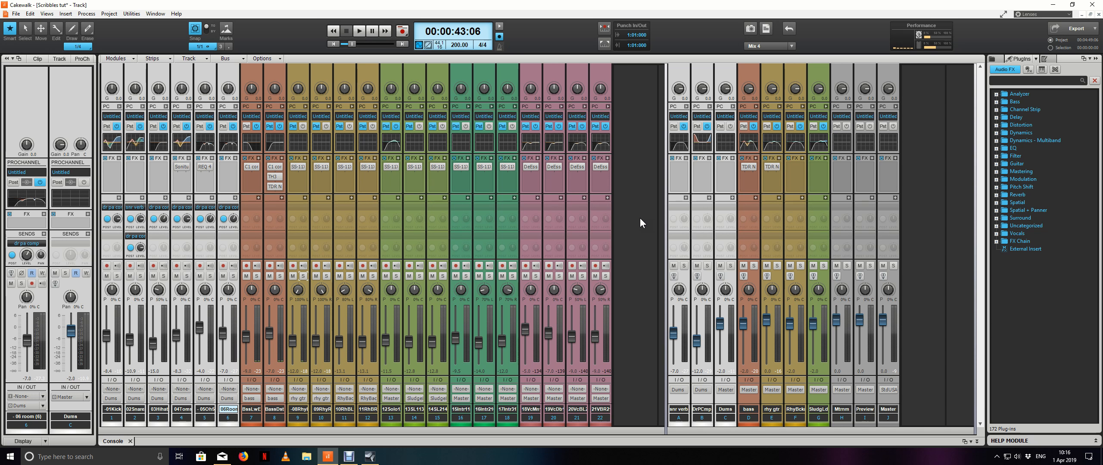
# Play the song in the track view, jumping ahead to the section where the main vocal enters
pyautogui.press('d')
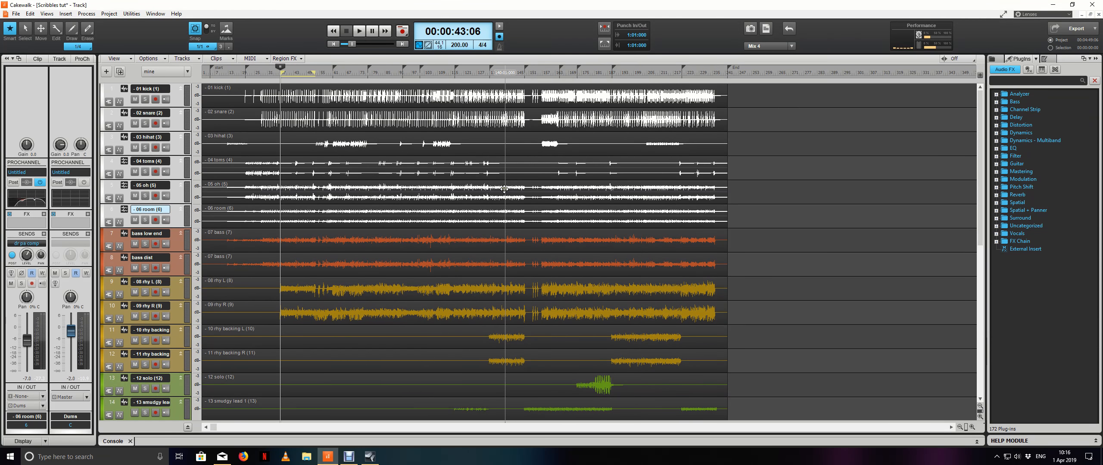
pyautogui.press('space')
pyautogui.scroll(-8, 427, 180)
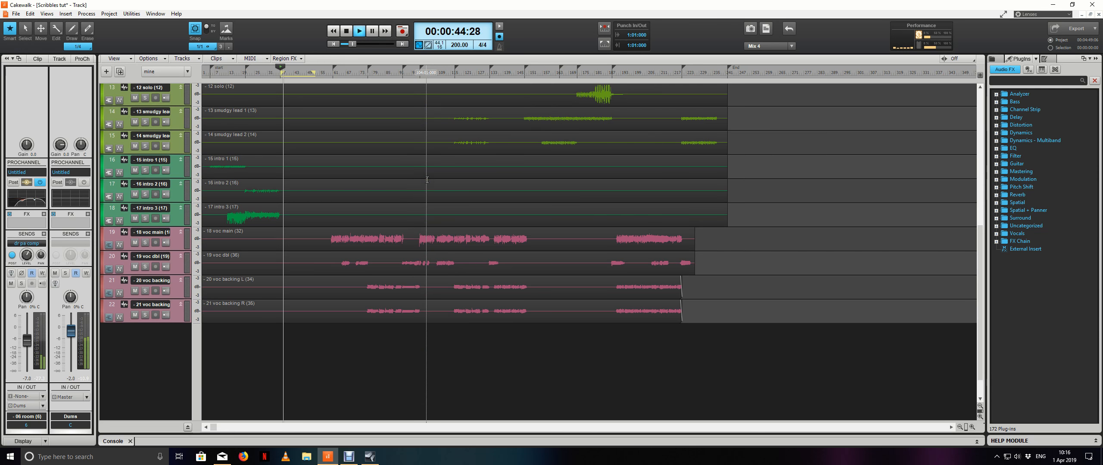
pyautogui.scroll(8, 427, 180)
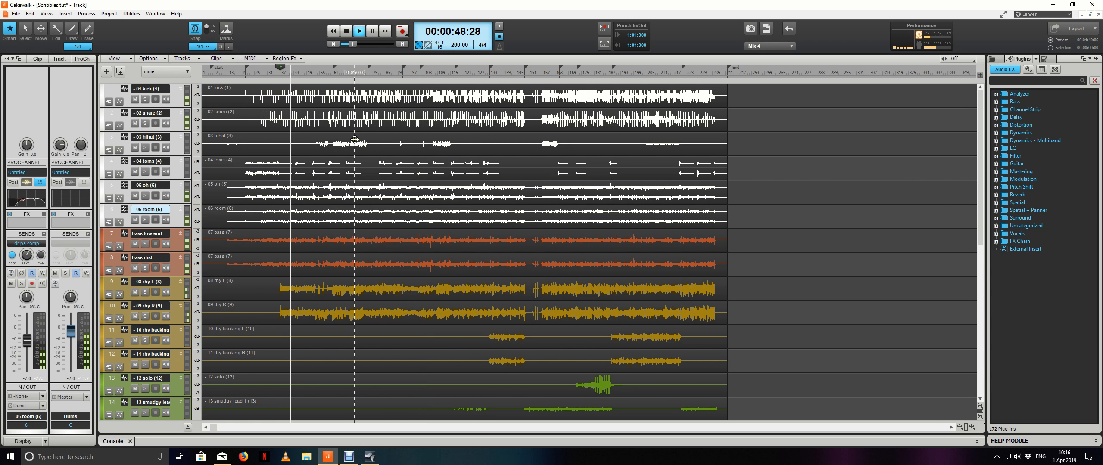
pyautogui.scroll(-1, 354, 139)
pyautogui.hotkey('ctrl', 'shift', 'pagedown')
pyautogui.press('space')
pyautogui.scroll(-8, 354, 142)
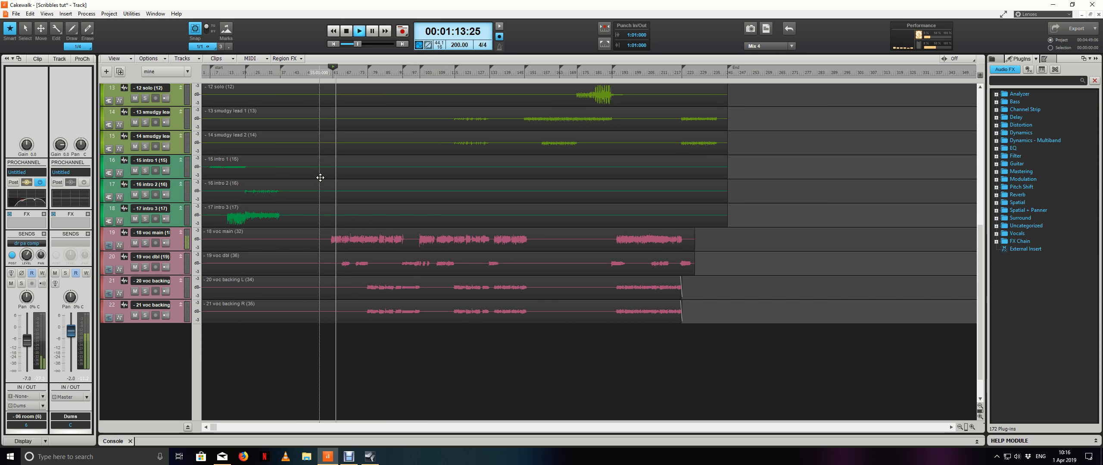
# Select and solo the main vocal track (18 voc main), and stop playback
pyautogui.click(174, 241)
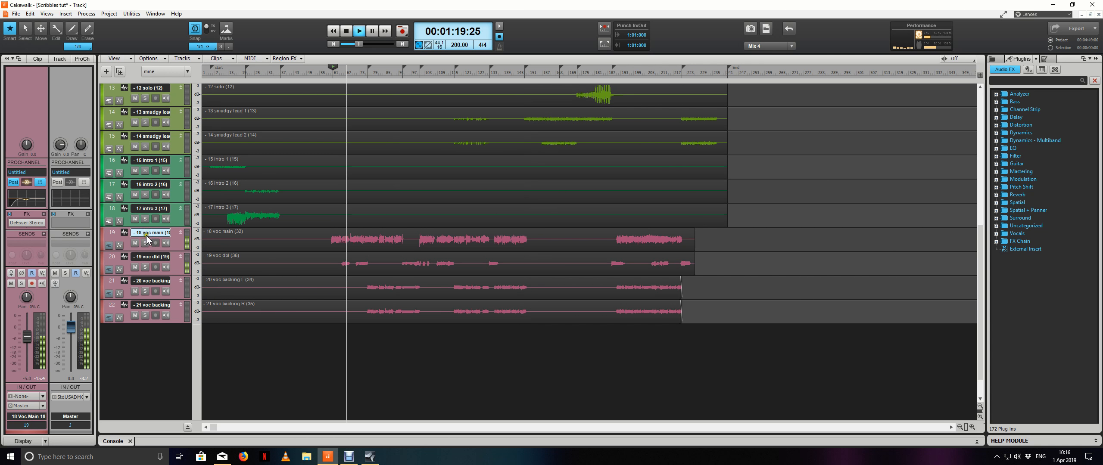
pyautogui.click(111, 233)
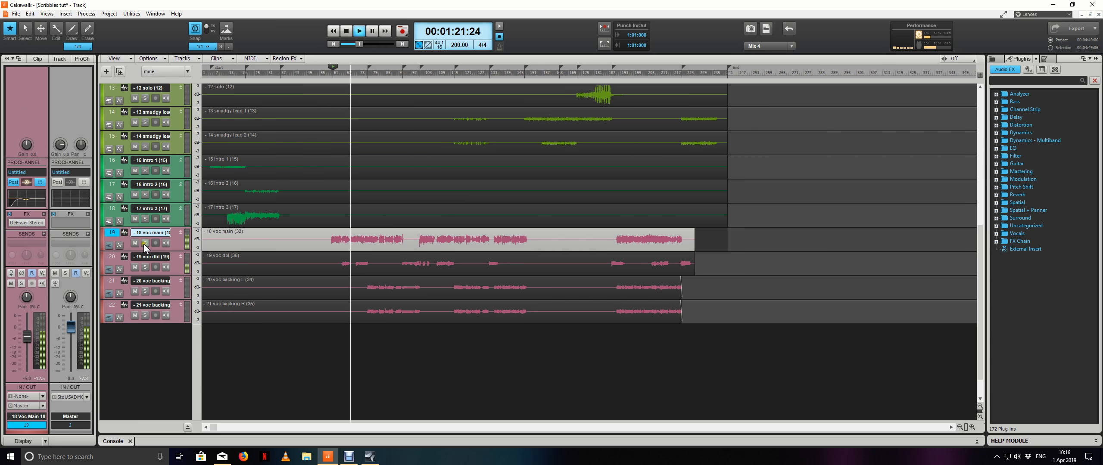
pyautogui.click(144, 243)
pyautogui.press('space')
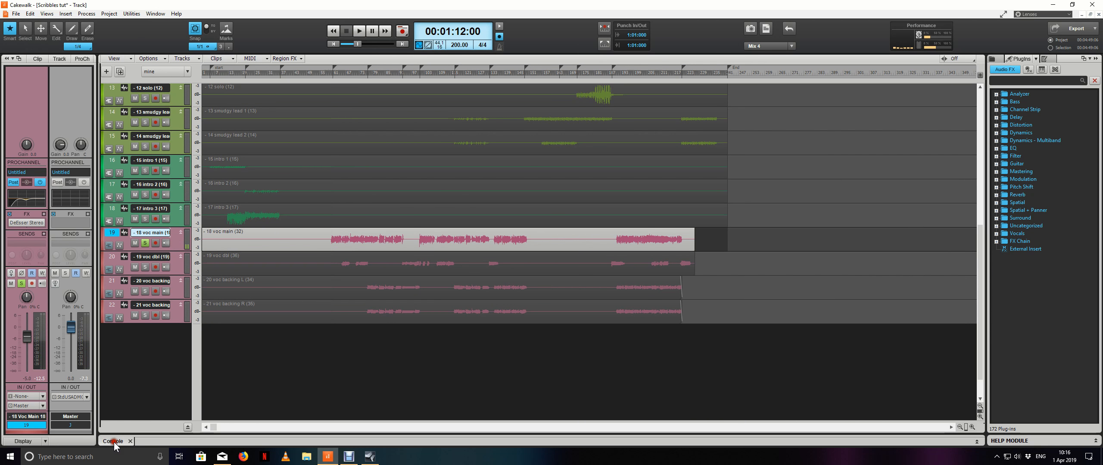
# Open the DeEsser on the main vocal's console strip and play the soloed vocal through it
pyautogui.click(113, 442)
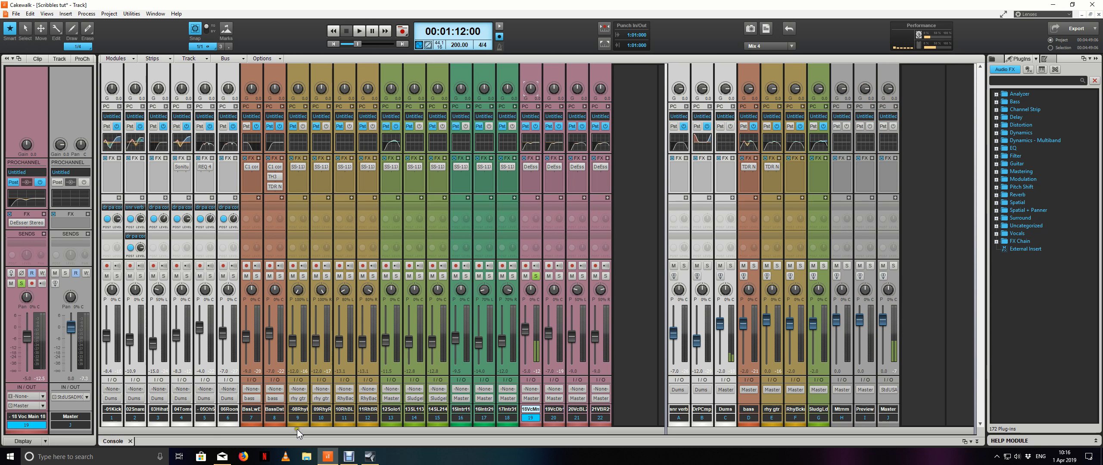
pyautogui.doubleClick(534, 167)
pyautogui.moveTo(591, 71); pyautogui.dragTo(633, 100)
pyautogui.press('space')
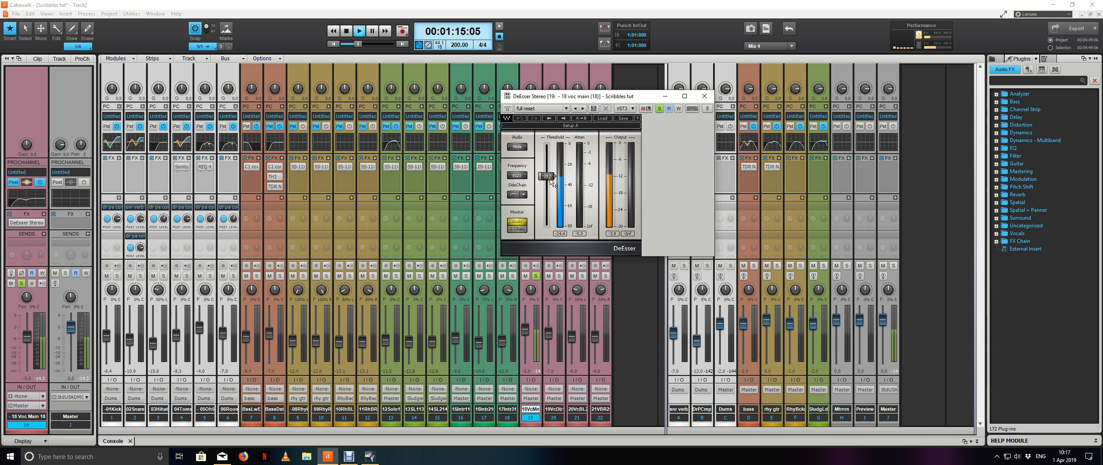
# Try a higher DeEsser threshold on the main vocal, comparing the sidechain signal with the audio output
pyautogui.moveTo(550, 181)
pyautogui.mouseDown()
pyautogui.moveTo(522, 187)
pyautogui.moveTo(517, 237)
pyautogui.moveTo(515, 218)
pyautogui.moveTo(548, 178)
pyautogui.mouseUp()
pyautogui.click(517, 229)
pyautogui.click(516, 219)
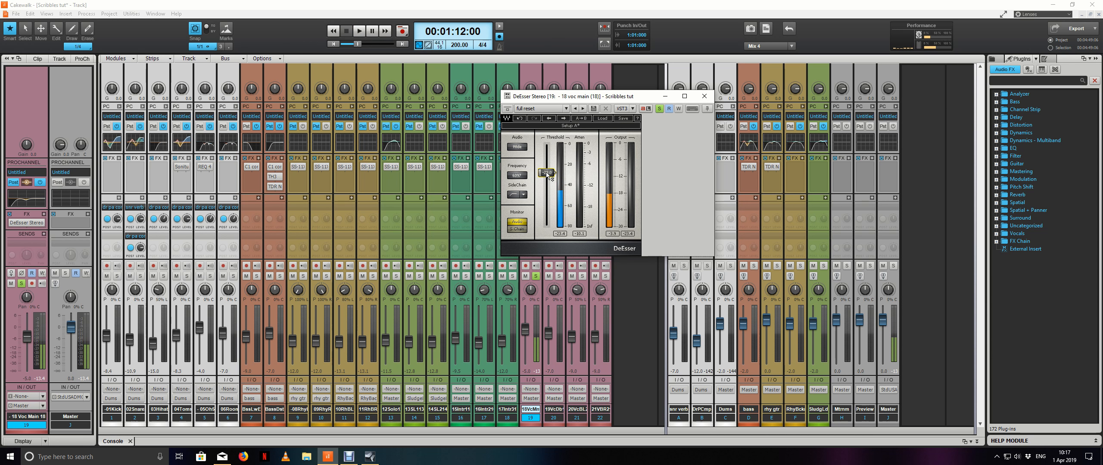
pyautogui.moveTo(547, 174); pyautogui.dragTo(546, 175)
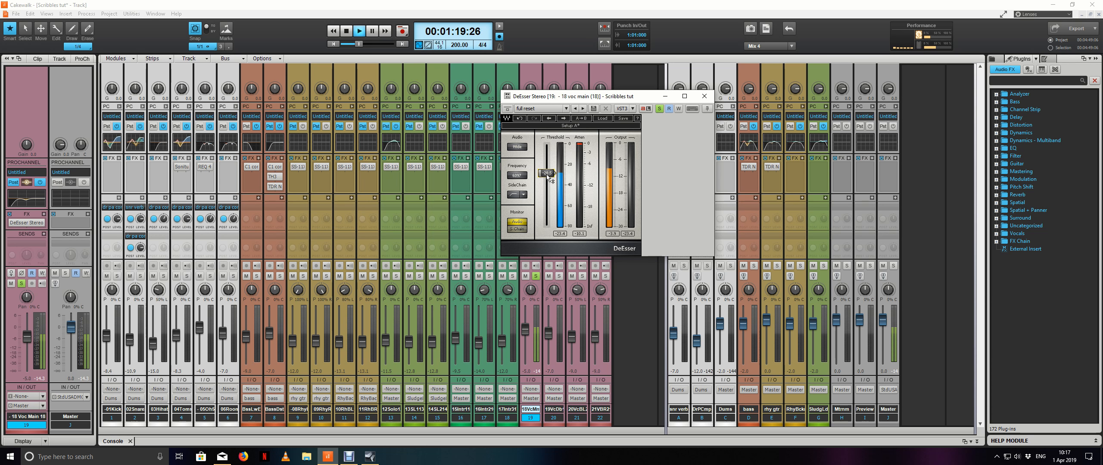
pyautogui.press('space')
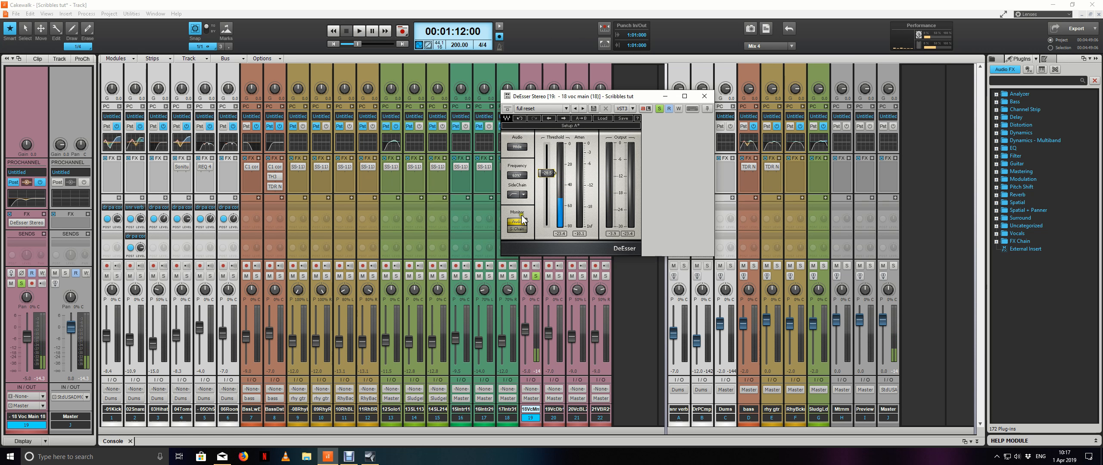
# Monitor the sidechain during playback and lower the main vocal DeEsser's frequency and threshold
pyautogui.click(517, 228)
pyautogui.press('space')
pyautogui.moveTo(517, 178); pyautogui.dragTo(518, 145)
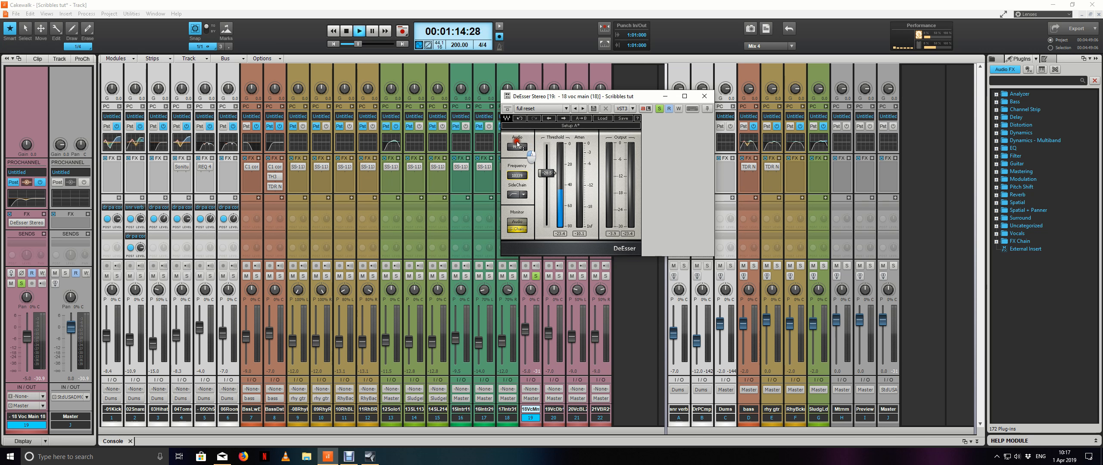
pyautogui.moveTo(519, 175); pyautogui.dragTo(549, 195)
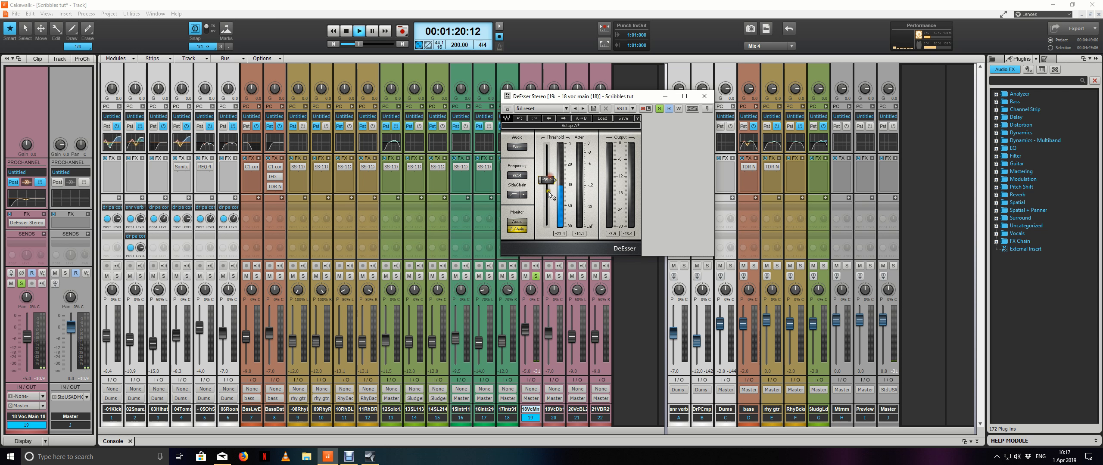
# Return the main vocal's DeEsser to audio monitoring and lower its threshold slightly further during playback
pyautogui.click(517, 222)
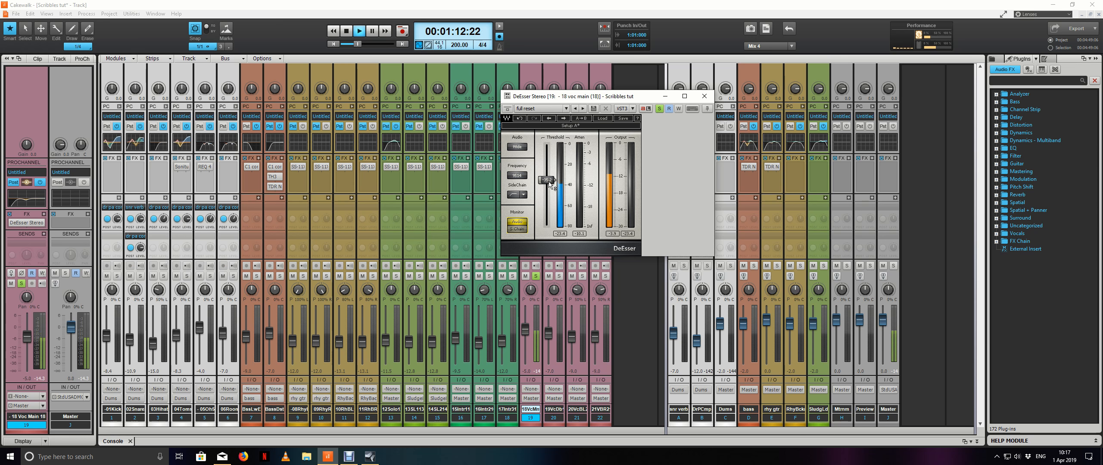
pyautogui.moveTo(549, 184)
pyautogui.mouseDown()
pyautogui.moveTo(545, 193)
pyautogui.moveTo(543, 184)
pyautogui.mouseUp()
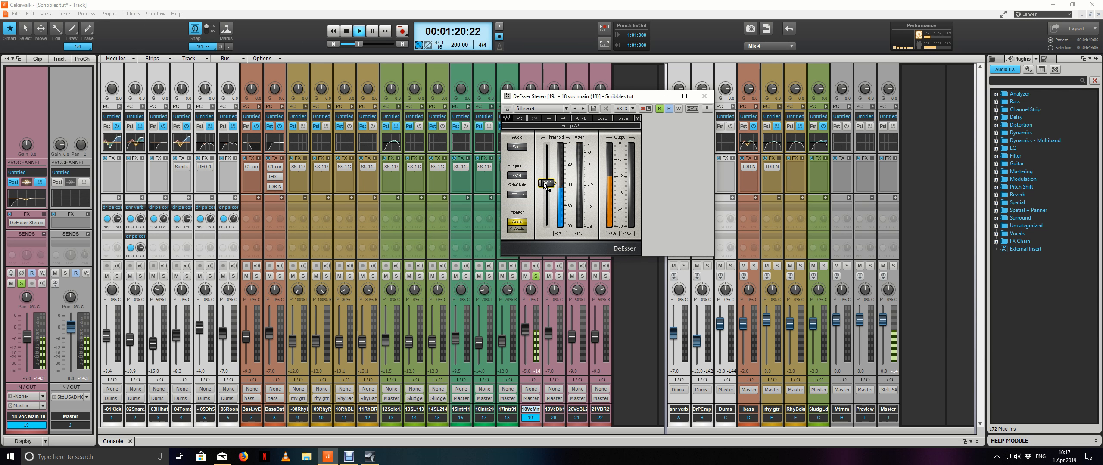
pyautogui.press('space')
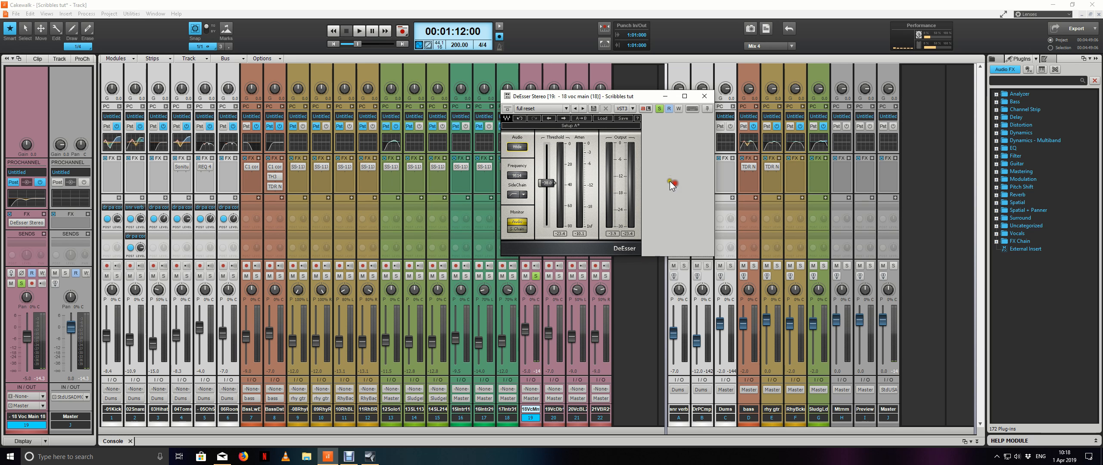
# Close the main vocal's DeEsser, and move the solo to the vocal double (19 voc dbl) with its DeEsser open
pyautogui.click(704, 96)
pyautogui.click(536, 276)
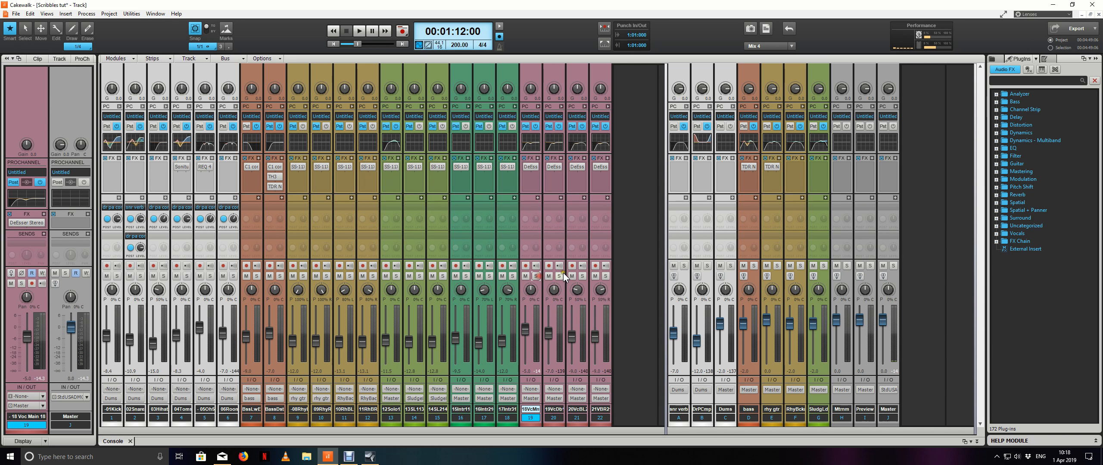
pyautogui.click(559, 276)
pyautogui.click(560, 181)
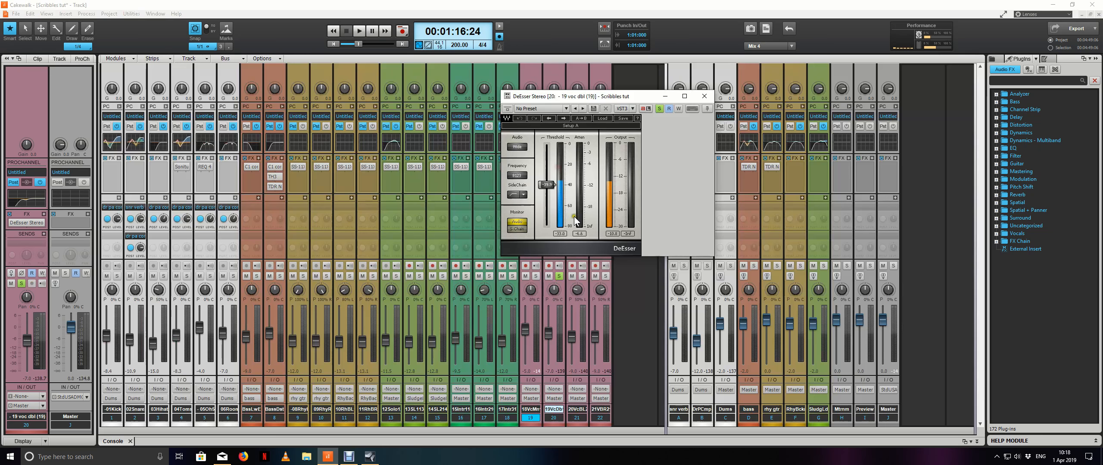
# Lower the vocal double's DeEsser threshold while monitoring the sidechain, and return to audio monitoring to check it
pyautogui.click(517, 229)
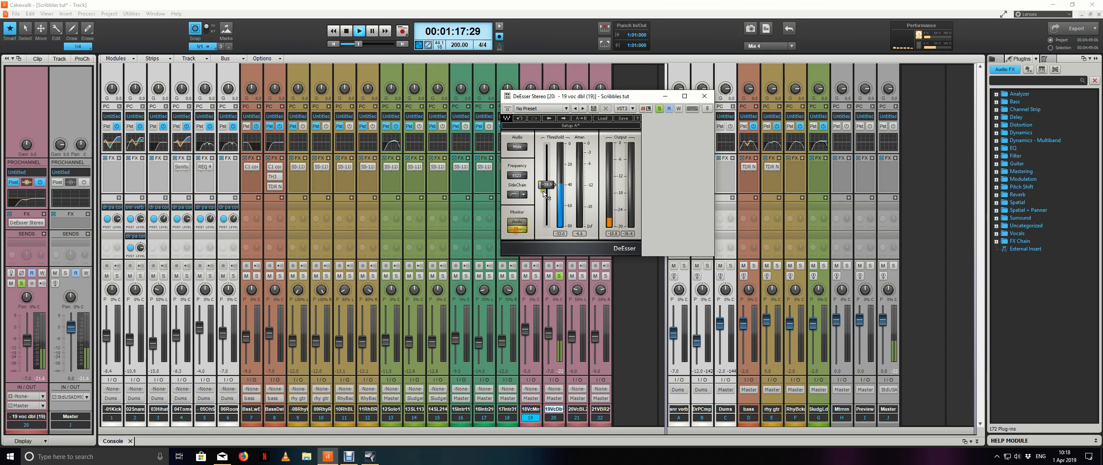
pyautogui.moveTo(516, 175); pyautogui.dragTo(546, 196)
pyautogui.click(517, 222)
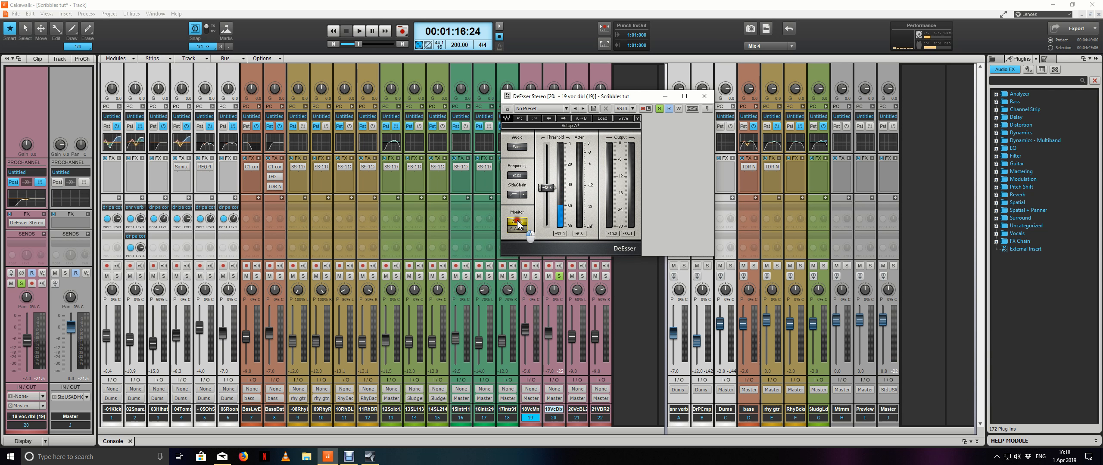
pyautogui.moveTo(548, 191); pyautogui.dragTo(549, 192)
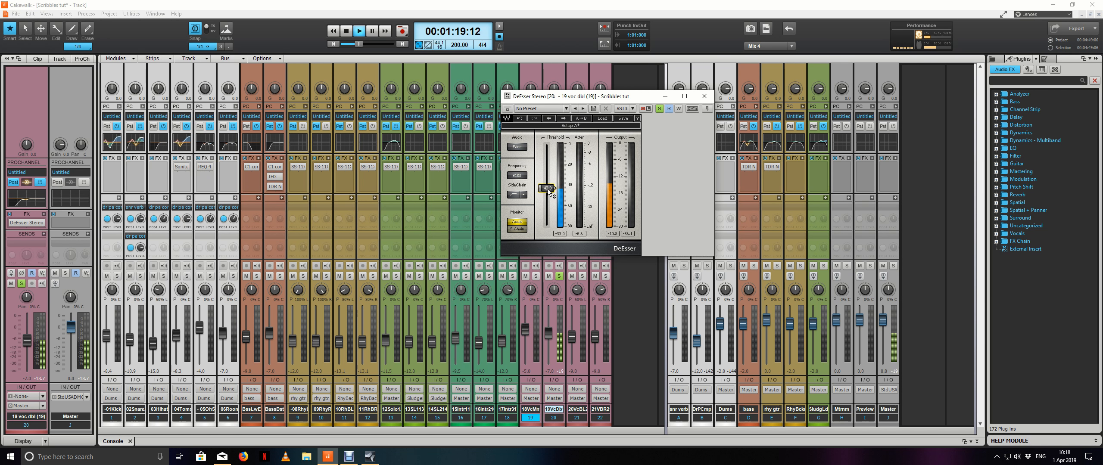
# Close the vocal double's DeEsser, stop playback and unsolo the track
pyautogui.click(704, 96)
pyautogui.press('space')
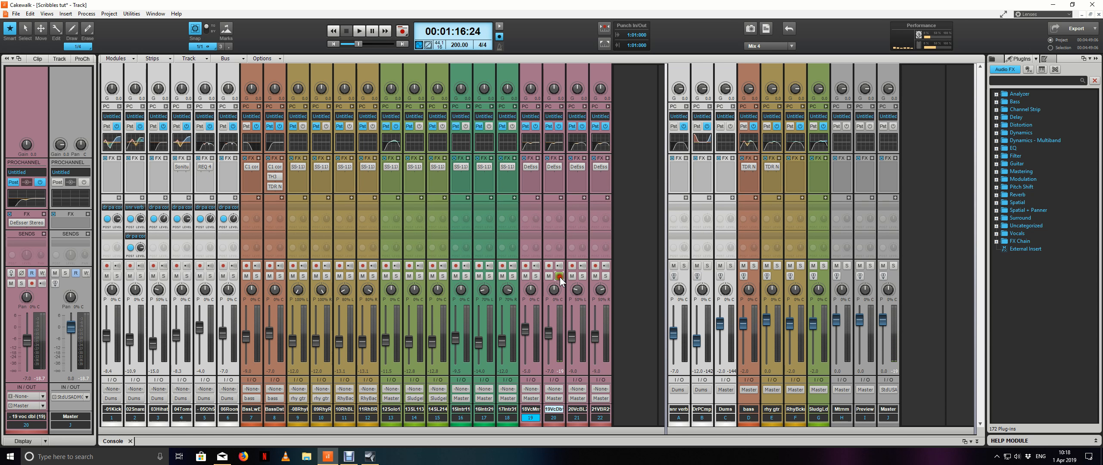
pyautogui.click(559, 276)
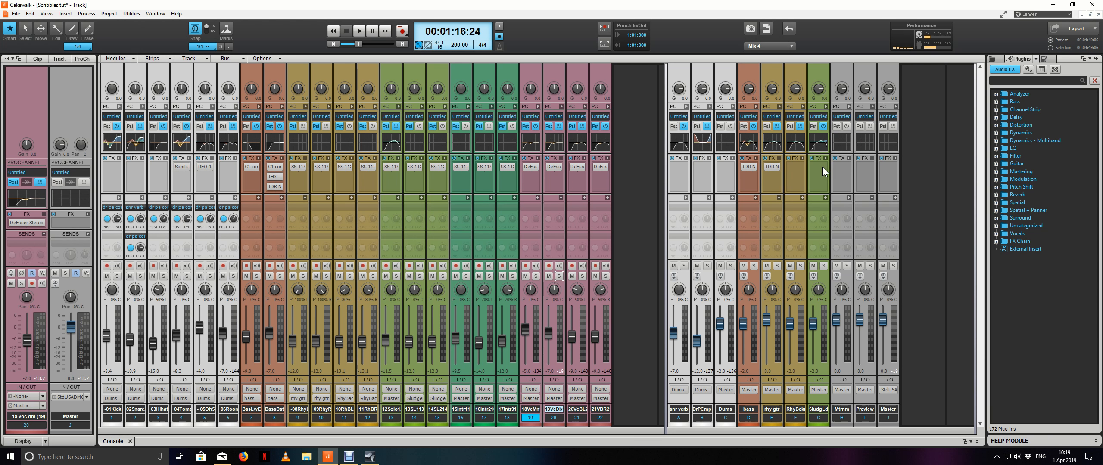
# Insert three new stereo buses after the Master bus in the console
pyautogui.click(939, 205)
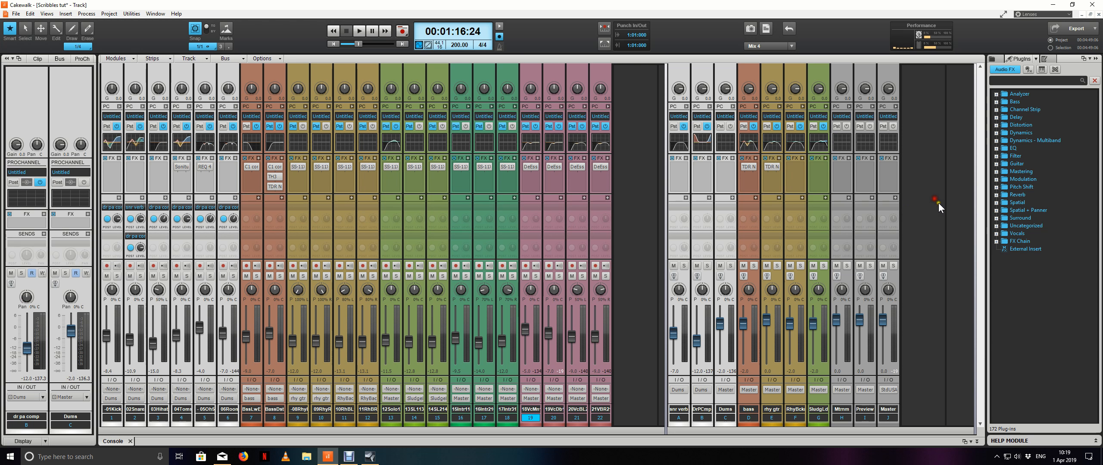
pyautogui.rightClick(927, 223)
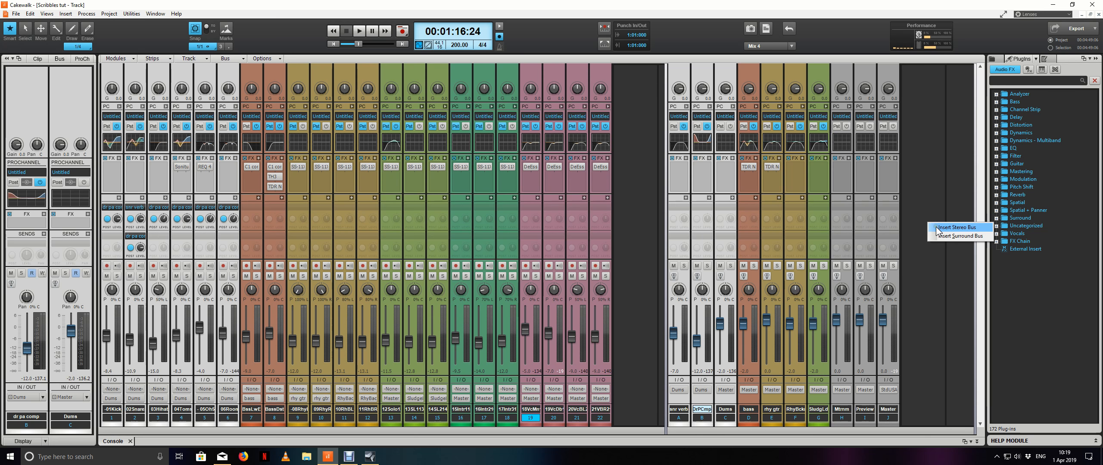
pyautogui.click(937, 228)
pyautogui.rightClick(936, 227)
pyautogui.click(943, 232)
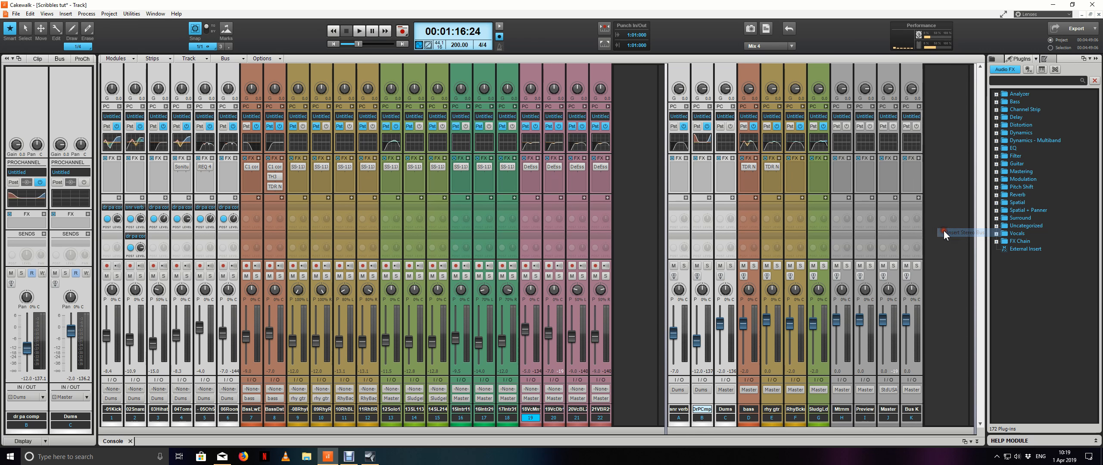
pyautogui.rightClick(943, 231)
pyautogui.rightClick(959, 164)
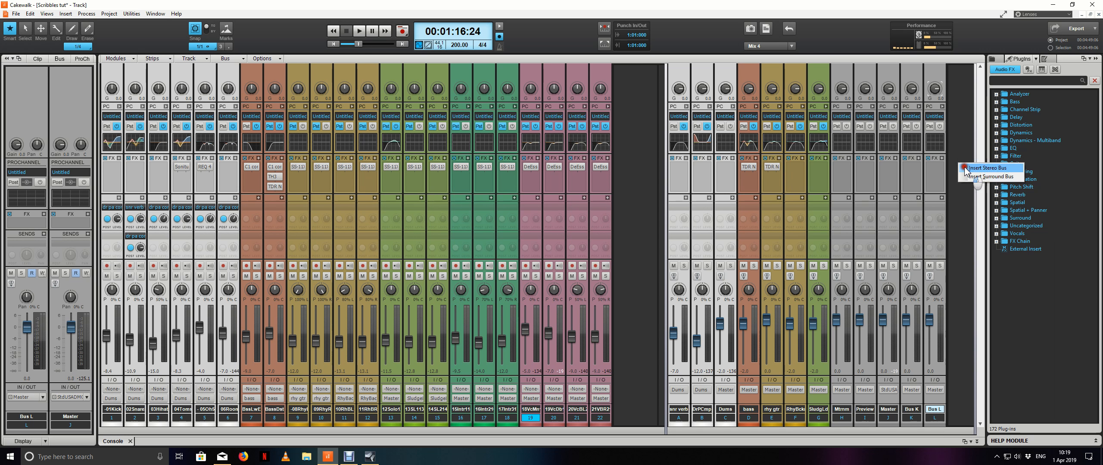
pyautogui.click(965, 169)
# Select the three new buses, K to M, and give them the vocal tracks' pink colour
pyautogui.moveTo(864, 432); pyautogui.dragTo(903, 429)
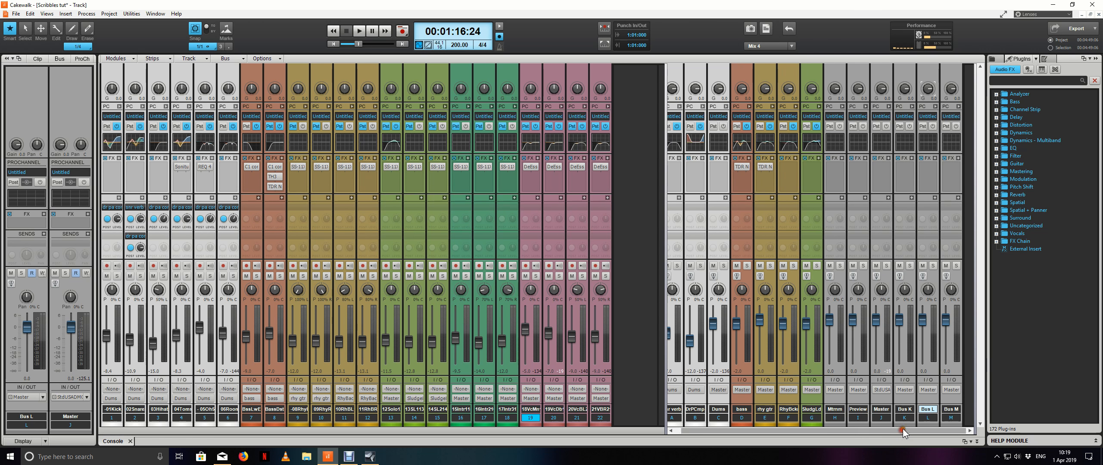
pyautogui.click(905, 417)
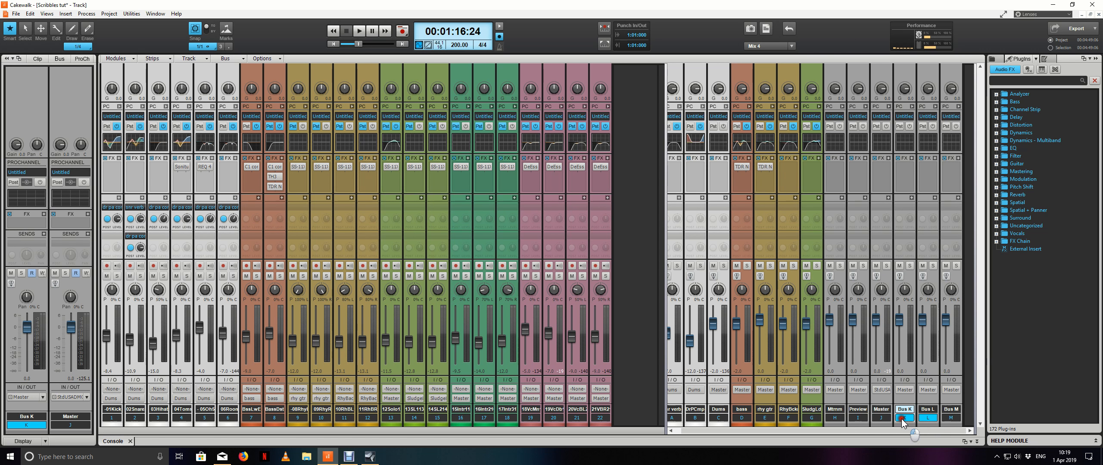
pyautogui.keyDown('shift'); pyautogui.click(945, 417); pyautogui.keyUp('shift')
pyautogui.click(949, 426)
pyautogui.click(965, 439)
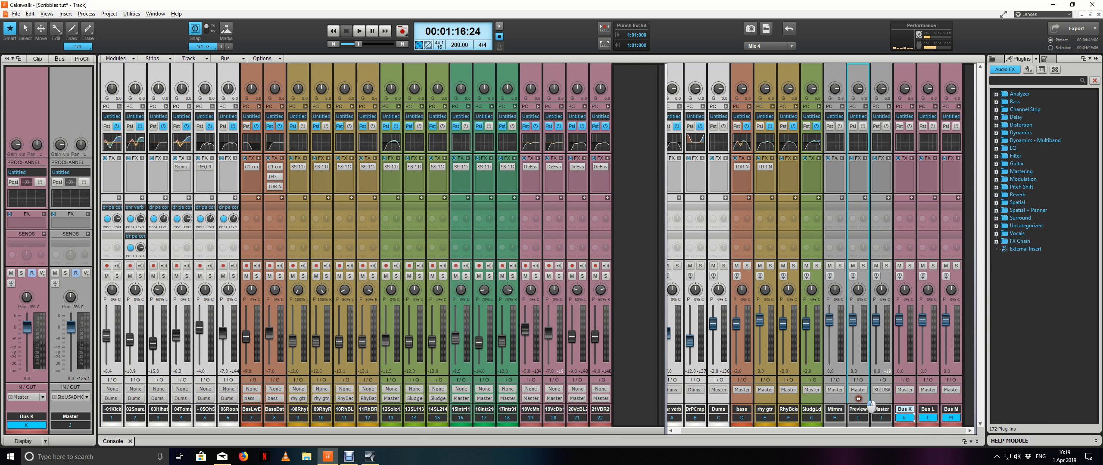
# Move the three pink buses so they sit between the green lead guitar bus and the metronome bus
pyautogui.moveTo(858, 399); pyautogui.dragTo(834, 397)
pyautogui.moveTo(932, 397); pyautogui.dragTo(881, 399)
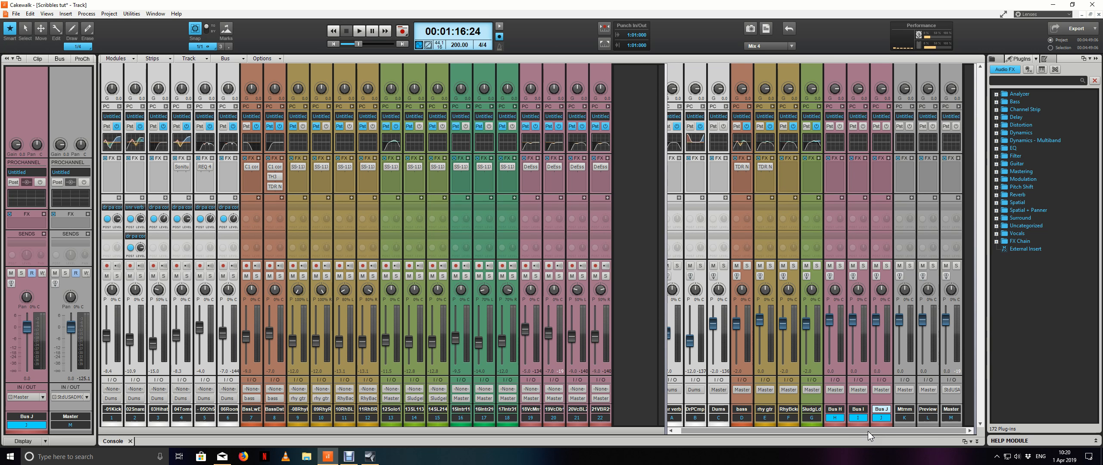
# Rename the first pink bus (Bus H) as voc dly
pyautogui.click(835, 401)
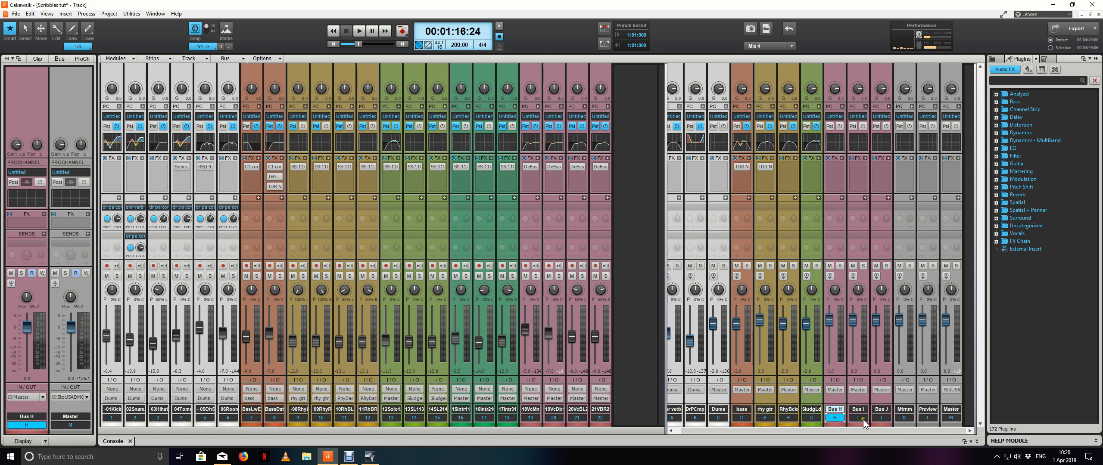
pyautogui.doubleClick(835, 409)
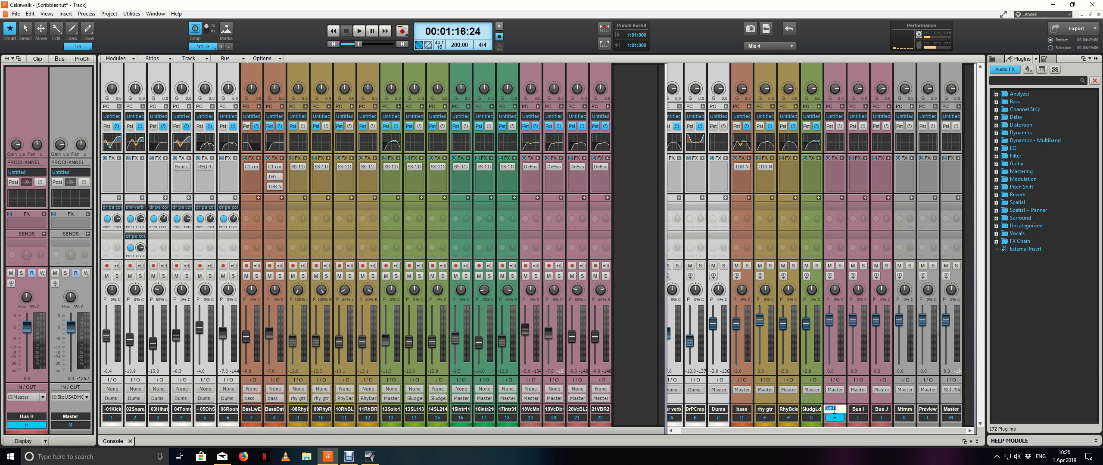
pyautogui.write('voc dly')
pyautogui.press('Return')
# Rename the second pink bus (Bus I) as vor reverb and the third (Bus J) as voc bus
pyautogui.click(859, 410)
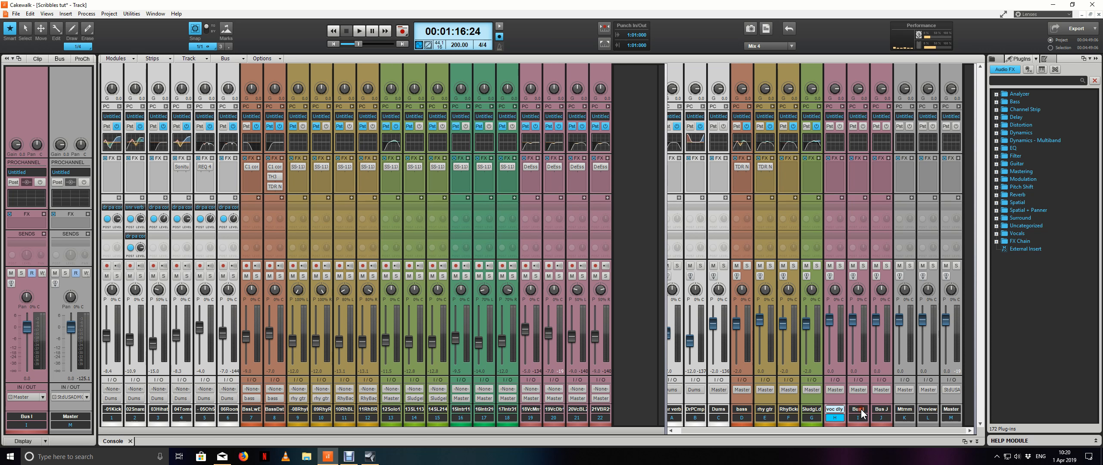
pyautogui.doubleClick(859, 410)
pyautogui.write('voc reverb')
pyautogui.press('Return')
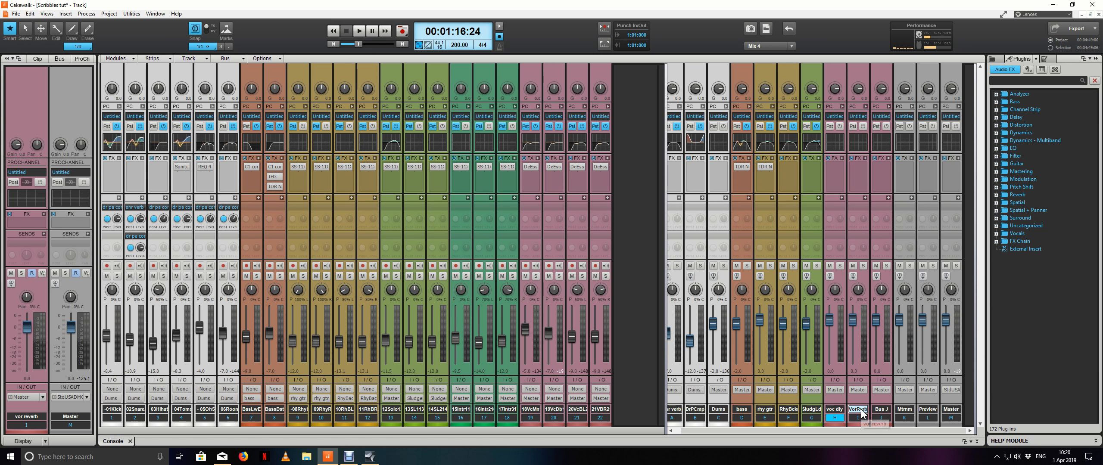
pyautogui.doubleClick(882, 409)
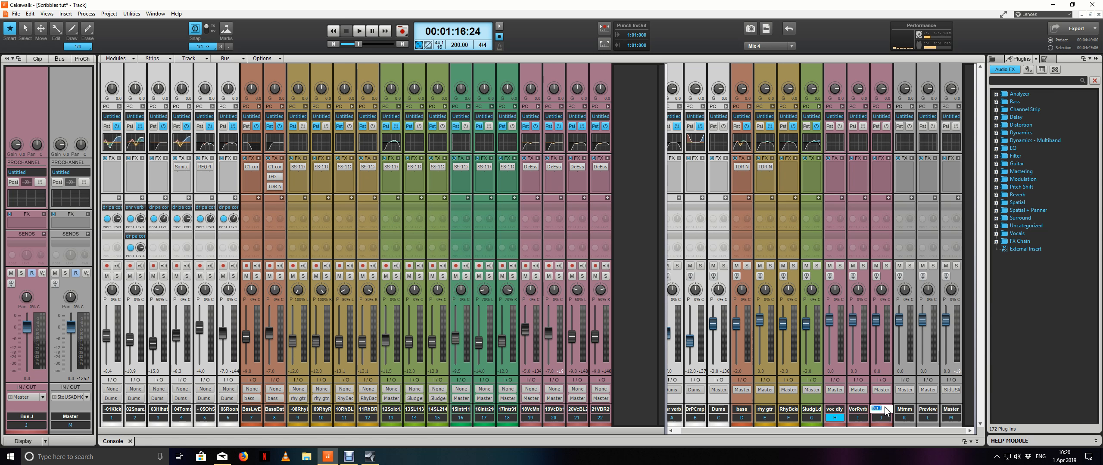
pyautogui.write('voc bus')
pyautogui.press('Return')
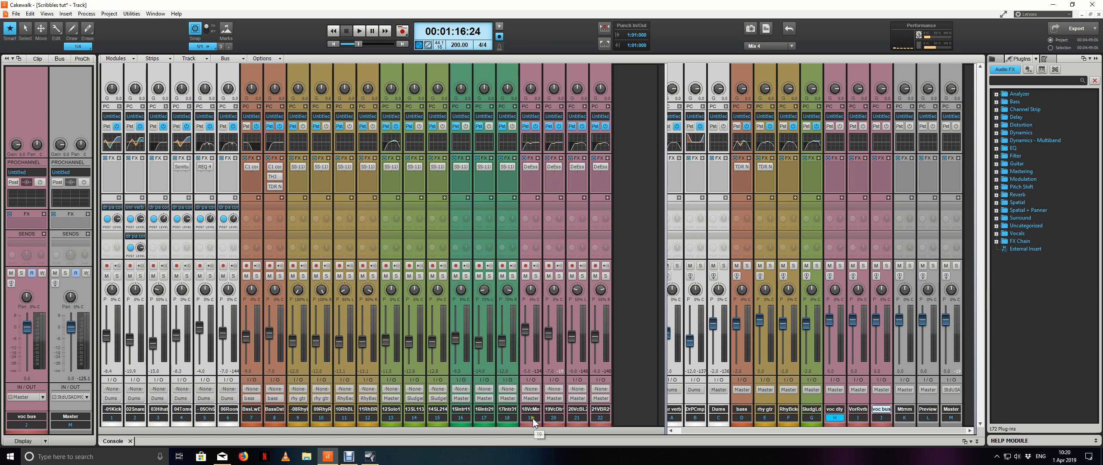
# Select the four pink vocal tracks, 19 to 22, and route their outputs to voc bus
pyautogui.moveTo(533, 418); pyautogui.dragTo(601, 419)
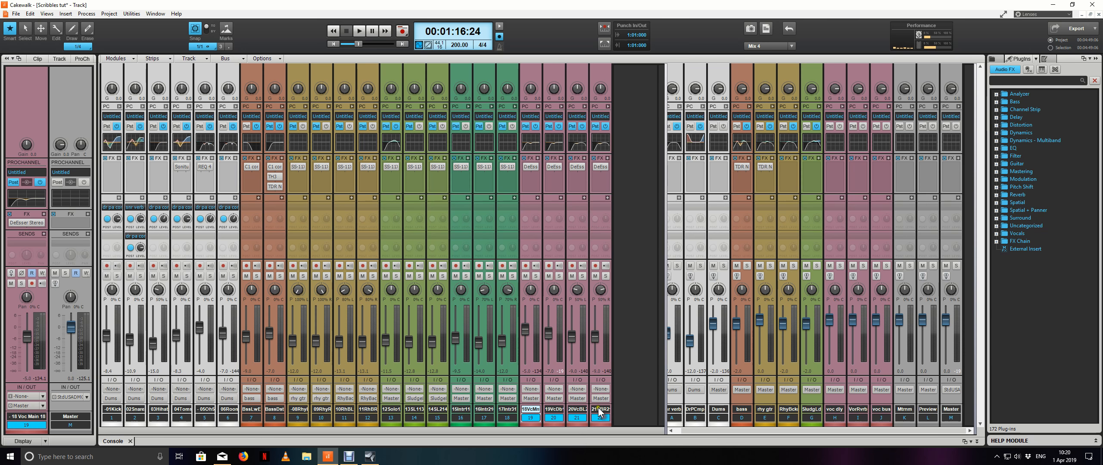
pyautogui.click(600, 399)
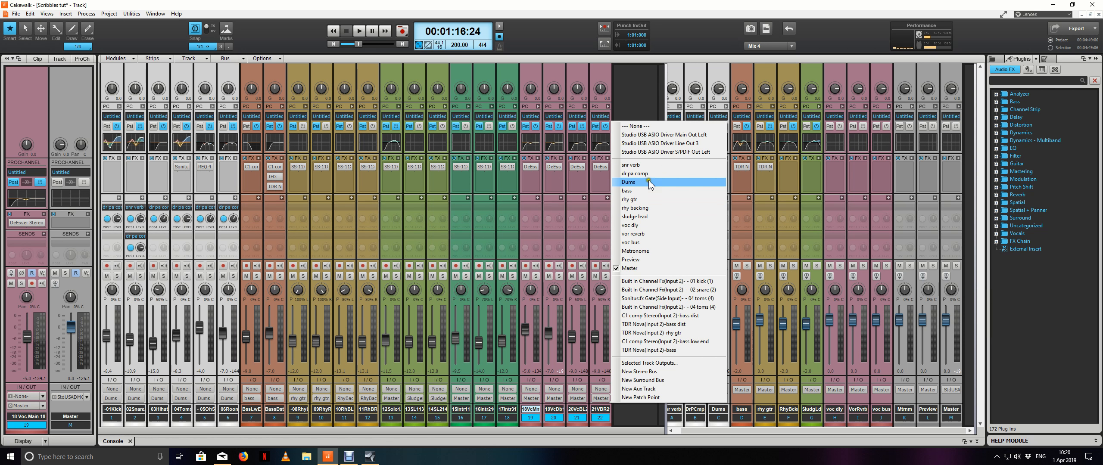
pyautogui.click(649, 242)
# Select the voc dly and vor reverb buses and route their outputs to voc bus
pyautogui.click(842, 417)
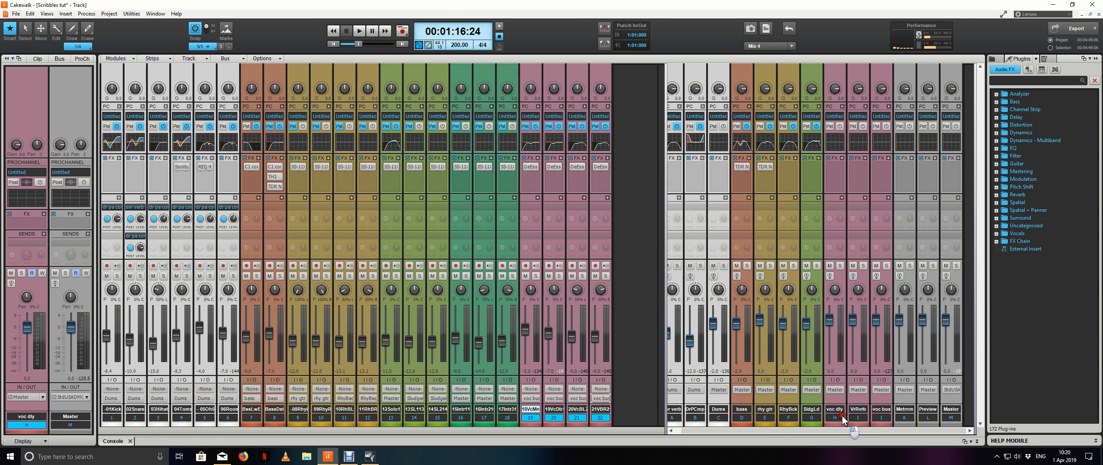
pyautogui.moveTo(842, 417); pyautogui.dragTo(861, 416)
pyautogui.click(863, 392)
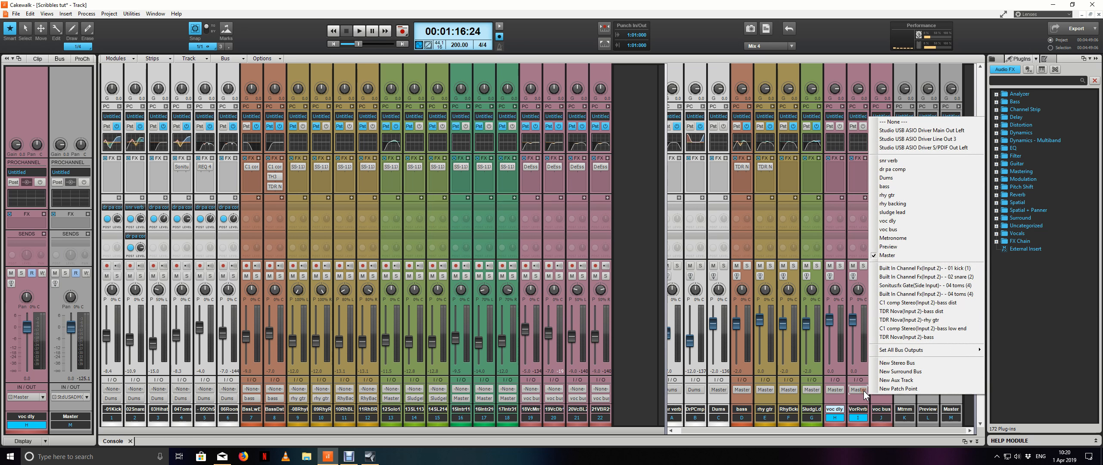
pyautogui.click(913, 231)
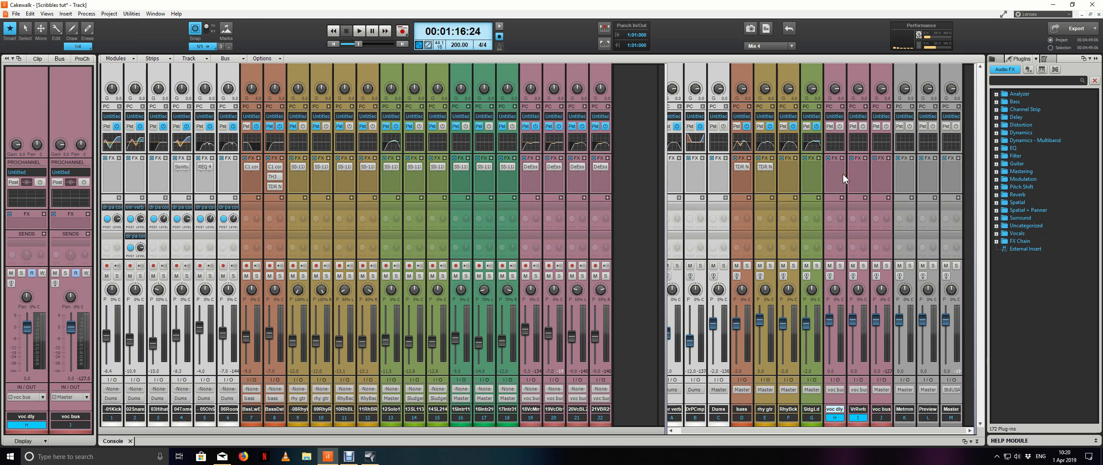
# Insert the Replika delay plug-in on the voc dly bus
pyautogui.click(843, 158)
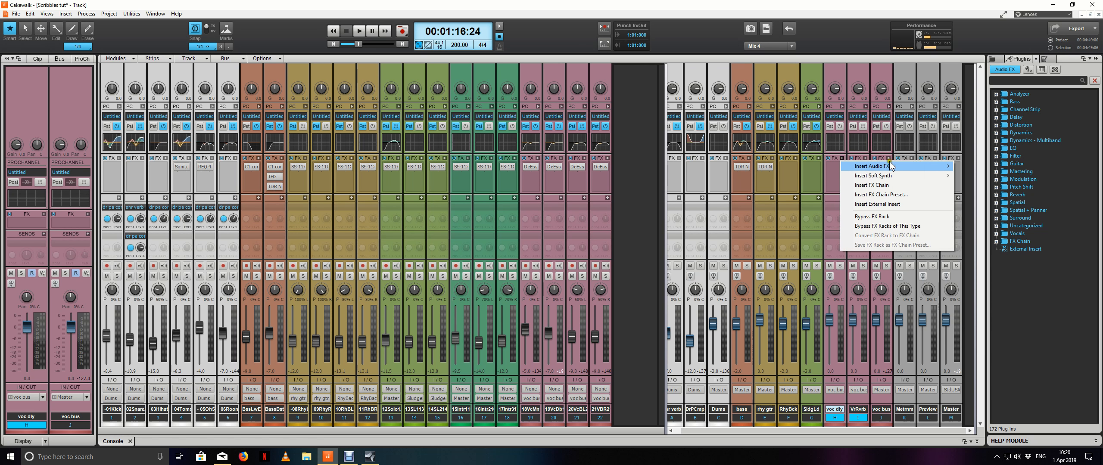
pyautogui.moveTo(919, 165)
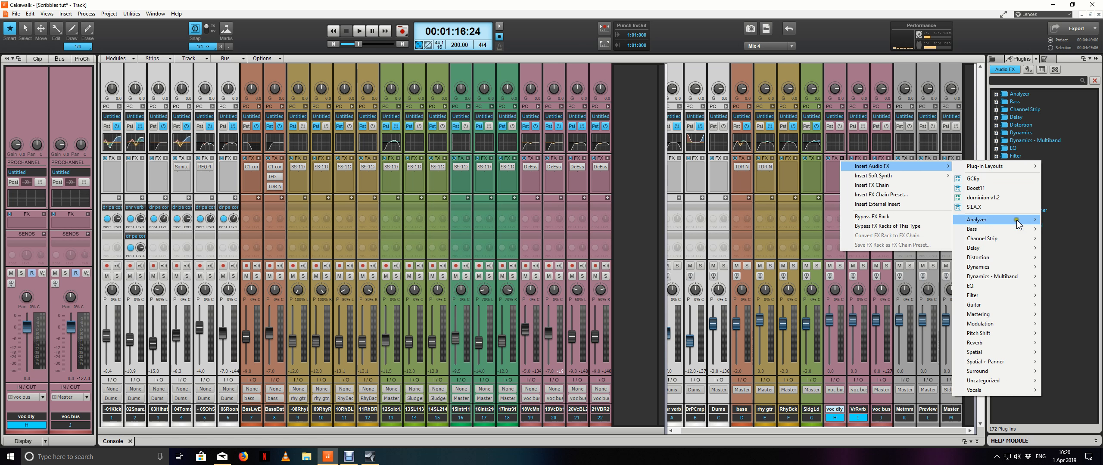
pyautogui.moveTo(1014, 219)
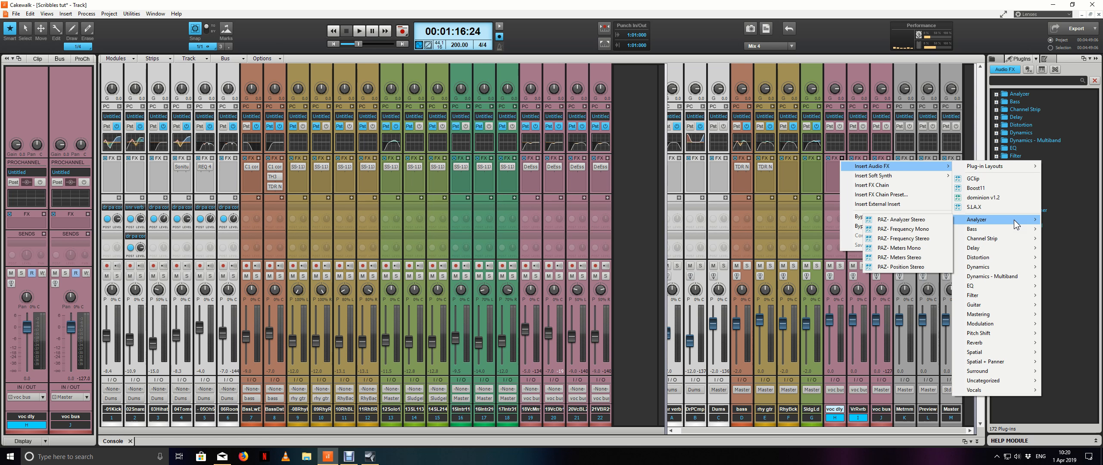
pyautogui.moveTo(1006, 250)
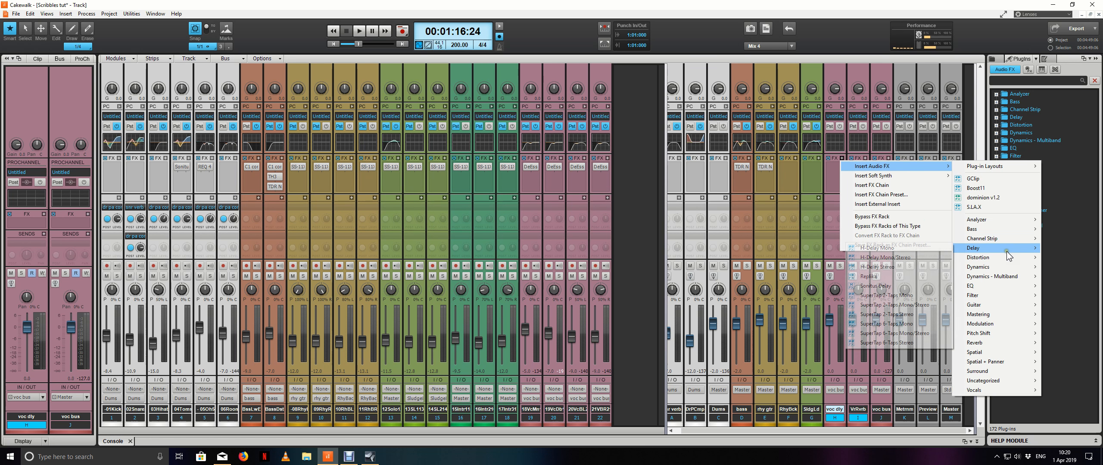
pyautogui.click(922, 276)
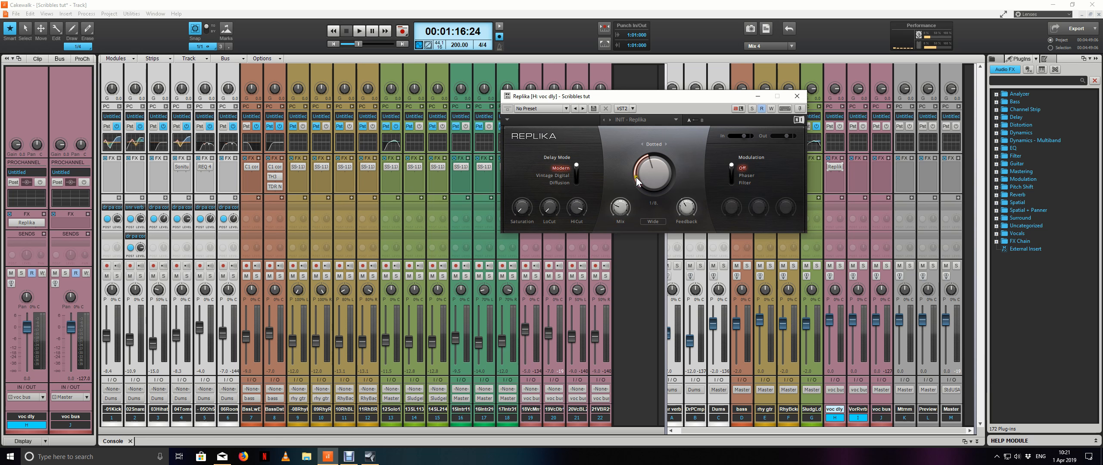
# Set Replika to a straight 1/4 delay with 100% wet mix and 26% feedback, and close the plug-in window
pyautogui.click(663, 144)
pyautogui.click(663, 144)
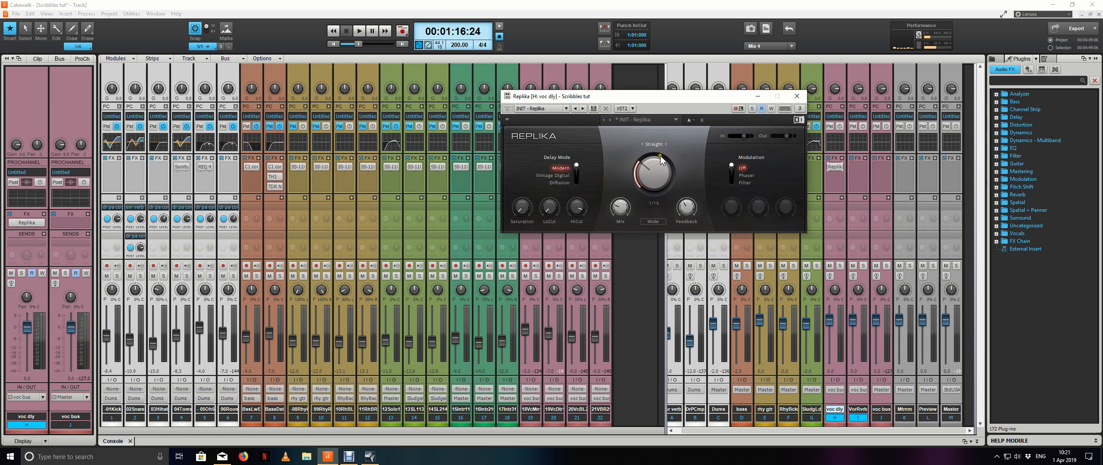
pyautogui.moveTo(659, 178); pyautogui.dragTo(659, 177)
pyautogui.moveTo(624, 211); pyautogui.dragTo(687, 210)
pyautogui.moveTo(689, 97); pyautogui.dragTo(700, 90)
pyautogui.click(805, 87)
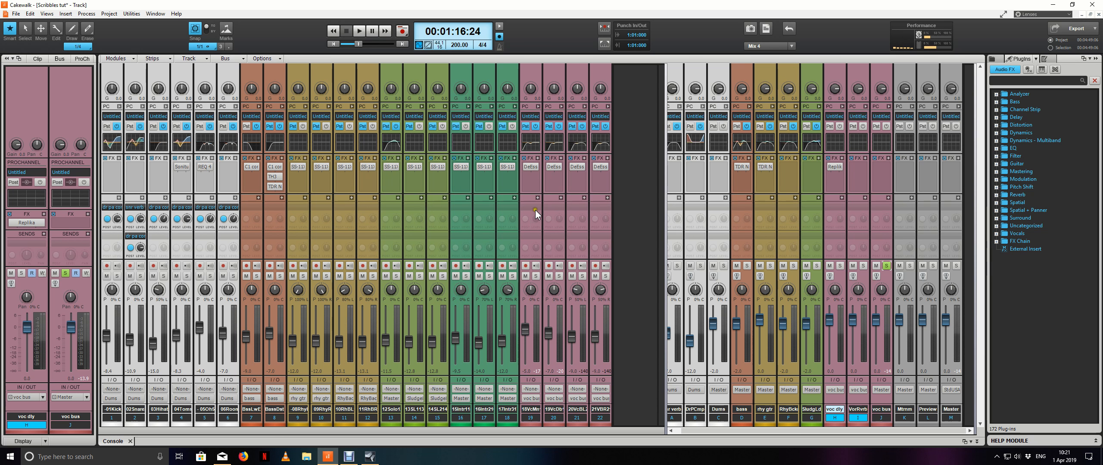
# Add a send from the main vocal track to the voc dly bus and audition the soloed vocal with the delay
pyautogui.click(538, 196)
pyautogui.click(547, 258)
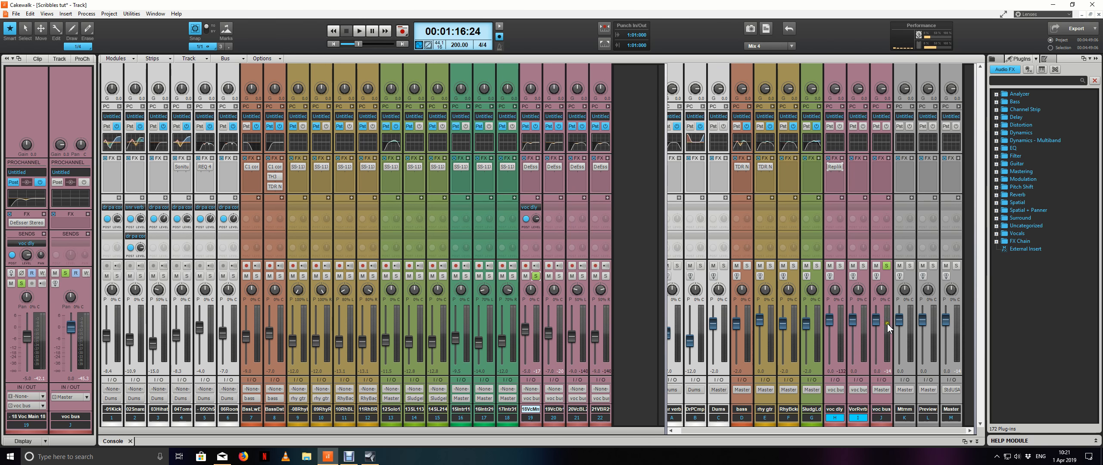
pyautogui.press('space')
pyautogui.click(828, 321)
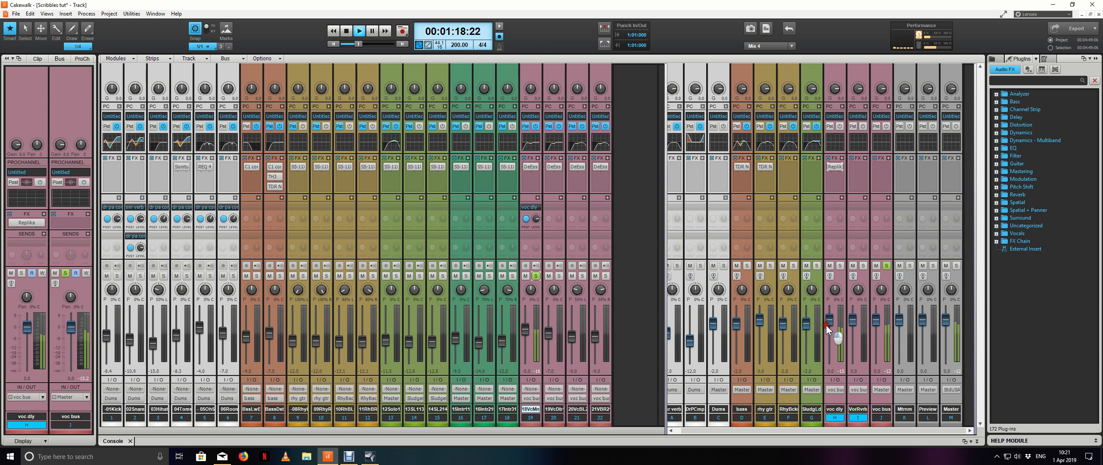
pyautogui.press('space')
# Lower the voc dly bus volume to -22 dB and audition the soloed vocal
pyautogui.moveTo(829, 319); pyautogui.dragTo(830, 352)
pyautogui.press('space')
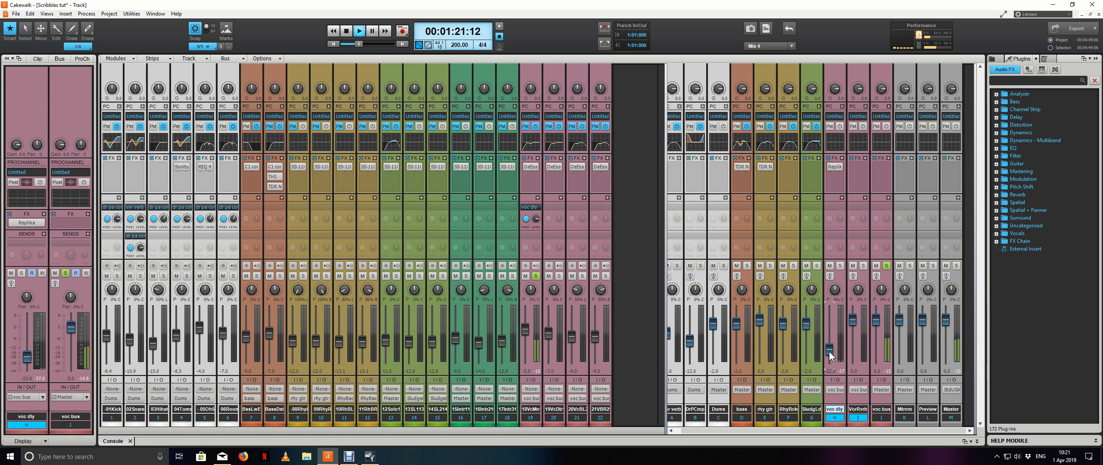
pyautogui.press('space')
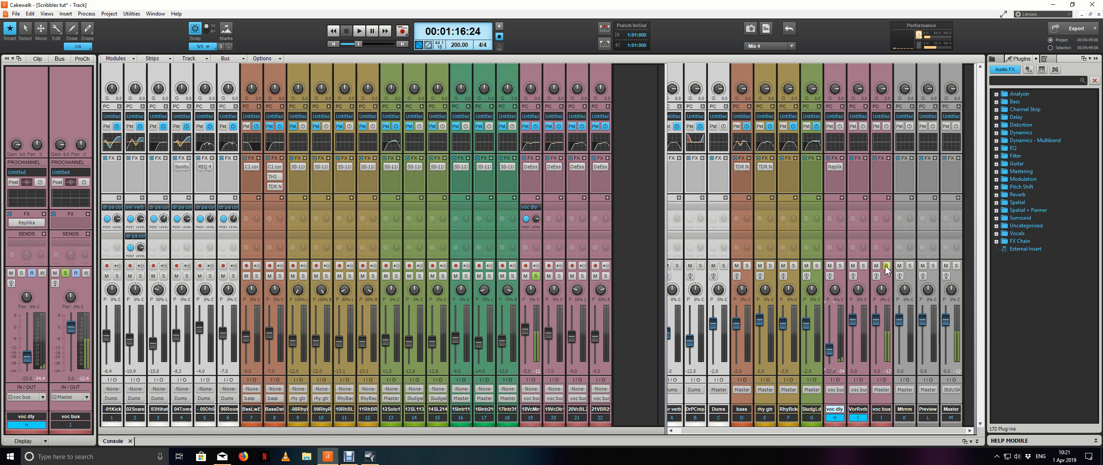
# Unsolo the vocal and raise the voc dly bus volume to about -19.9 dB while playing the full mix
pyautogui.click(886, 266)
pyautogui.press('space')
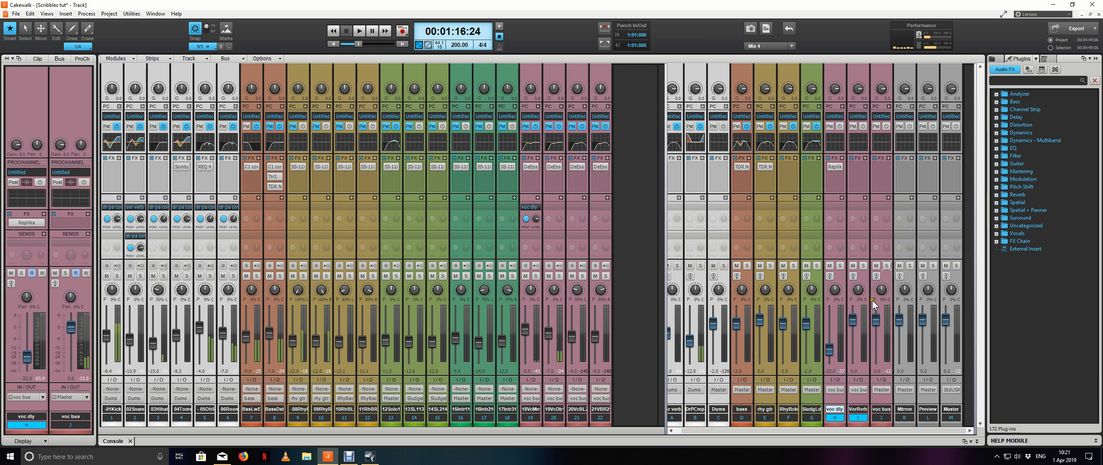
pyautogui.moveTo(828, 351)
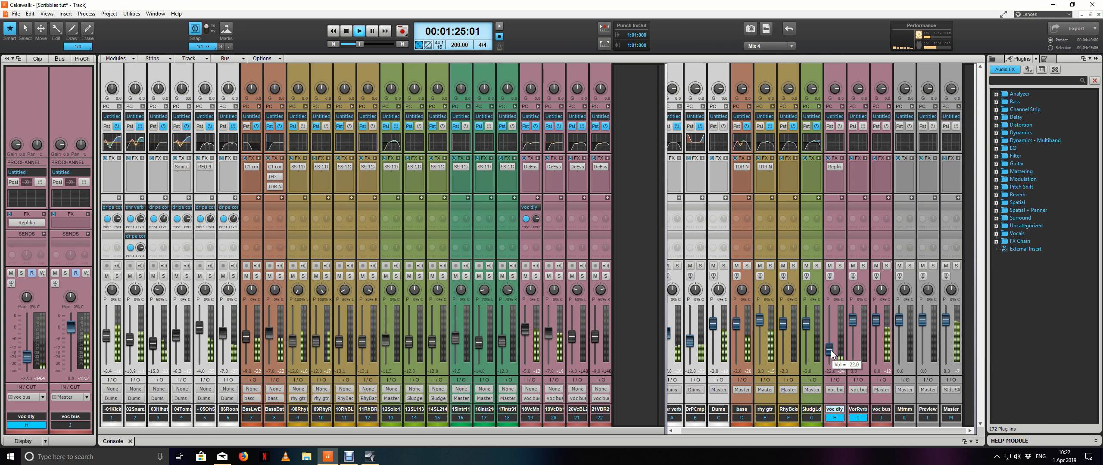
pyautogui.click(831, 350)
pyautogui.moveTo(830, 349); pyautogui.dragTo(830, 351)
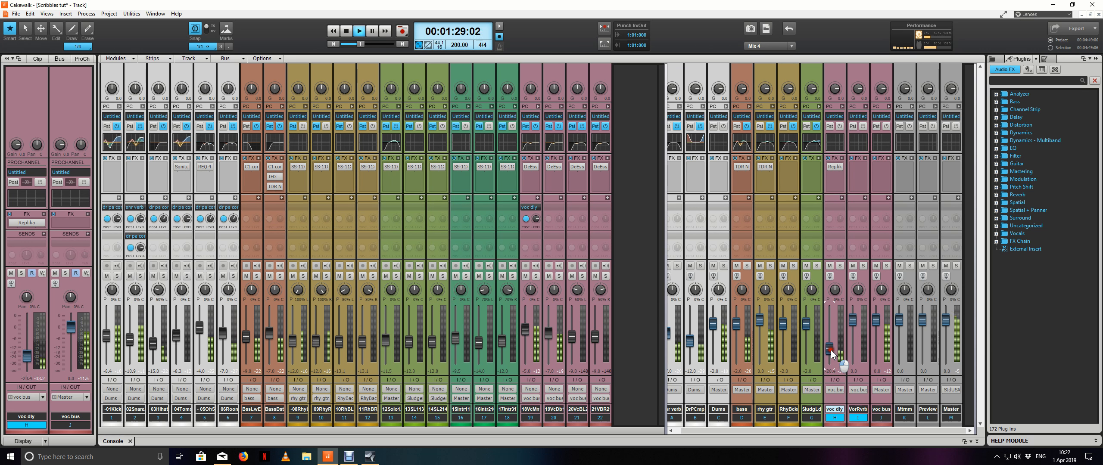
pyautogui.press('space')
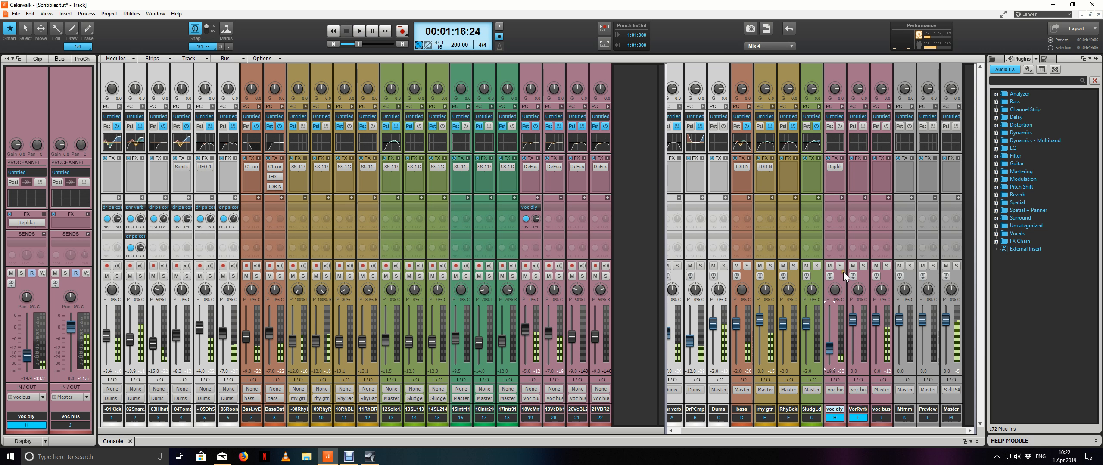
# Review the settings of the Replika delay on the voc dly bus and close its window
pyautogui.click(838, 167)
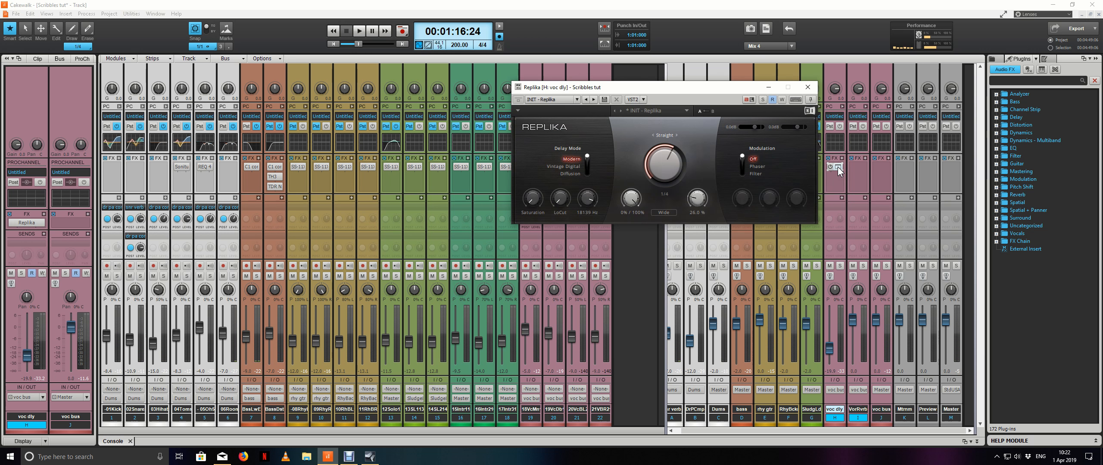
pyautogui.click(807, 86)
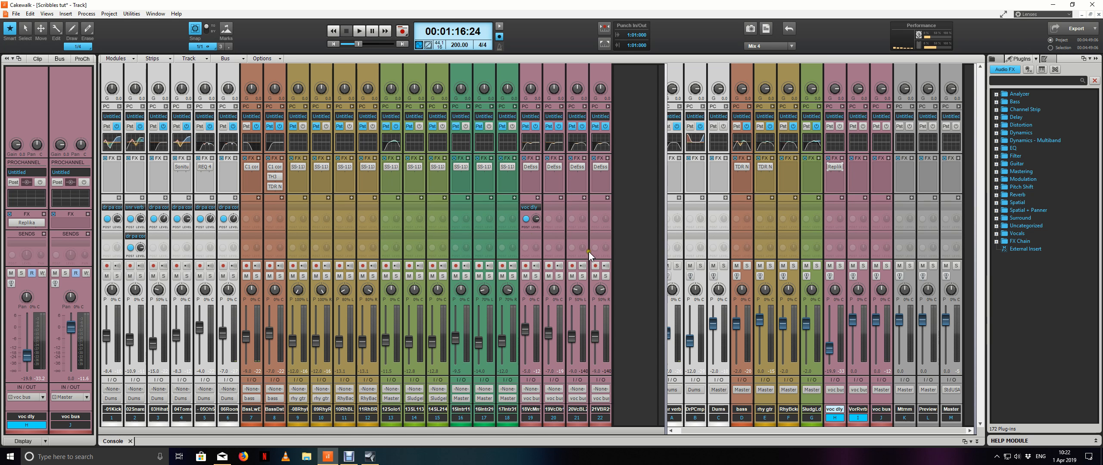
# In the track view, set the playback position to 00:01:12:00, where the main vocal begins, and start playback
pyautogui.hotkey('alt', '1')
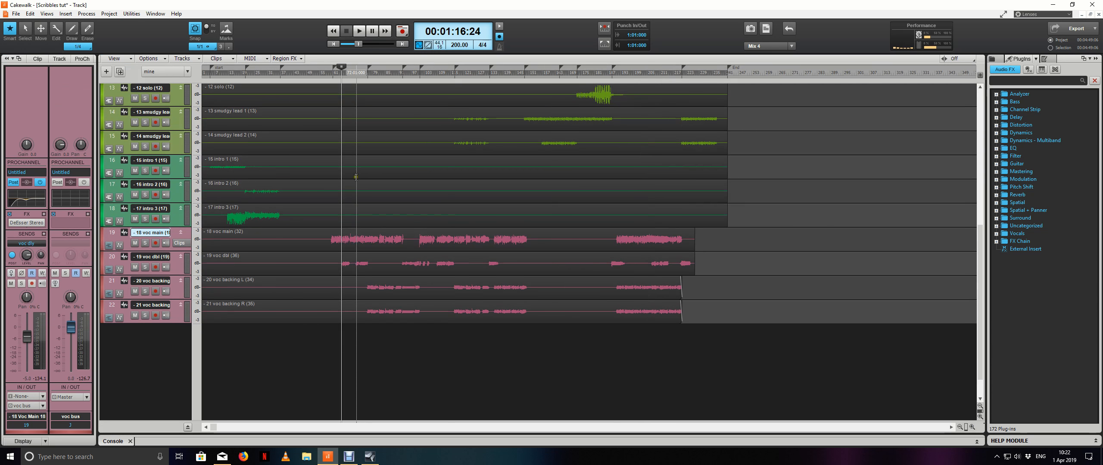
pyautogui.scroll(5, 313, 167)
pyautogui.click(352, 68)
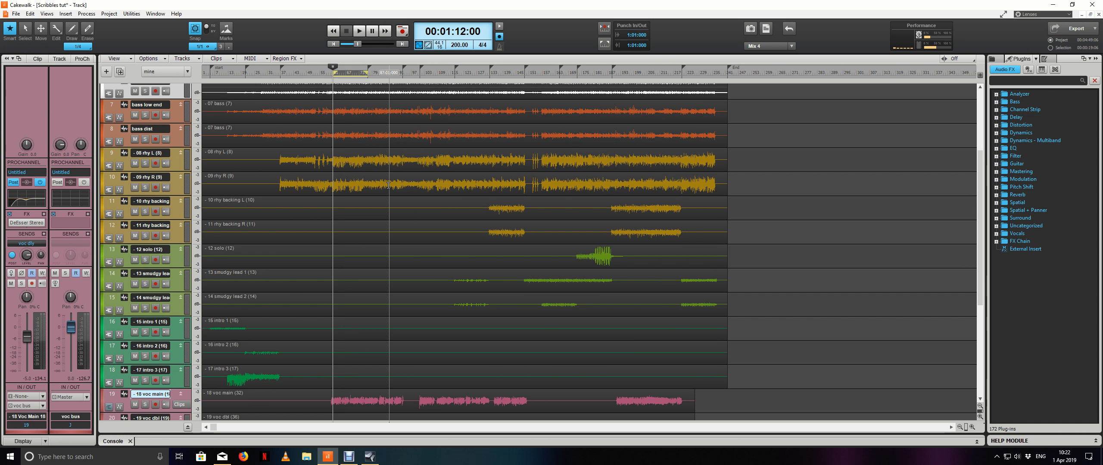
pyautogui.press('space')
pyautogui.scroll(-5, 411, 268)
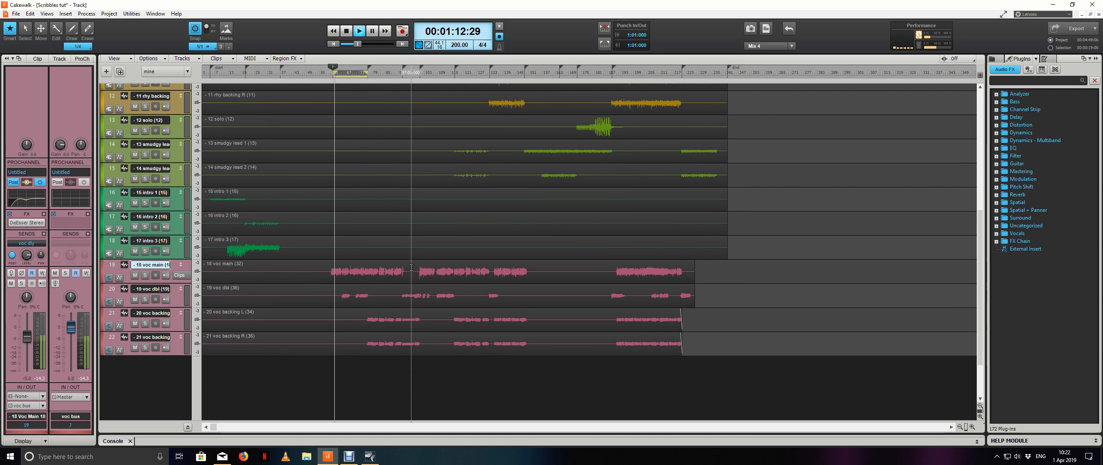
# Make the main vocal track slightly taller, keeping the current track control preset, and stop playback
pyautogui.moveTo(187, 283)
pyautogui.mouseDown()
pyautogui.moveTo(187, 308)
pyautogui.moveTo(187, 271)
pyautogui.moveTo(187, 288)
pyautogui.mouseUp()
pyautogui.click(153, 71)
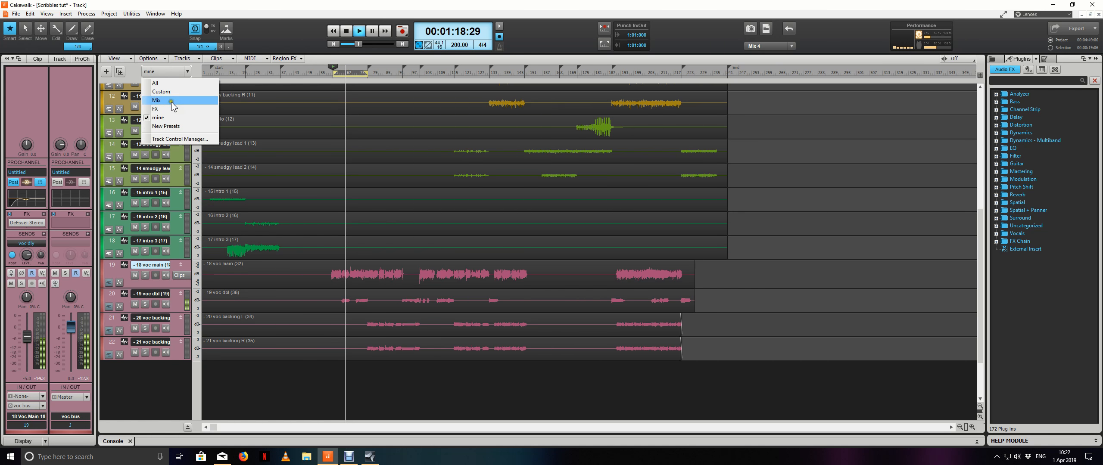
pyautogui.click(172, 117)
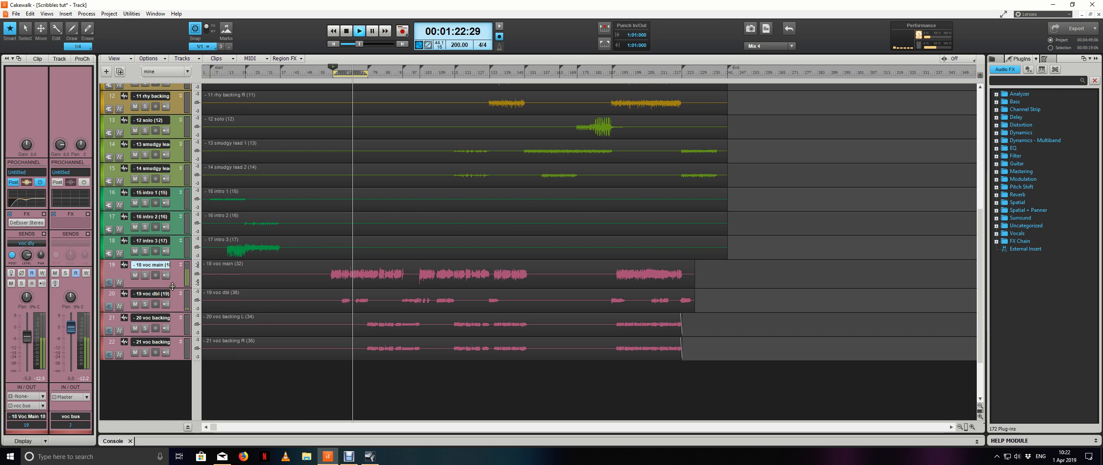
pyautogui.moveTo(172, 287); pyautogui.dragTo(174, 285)
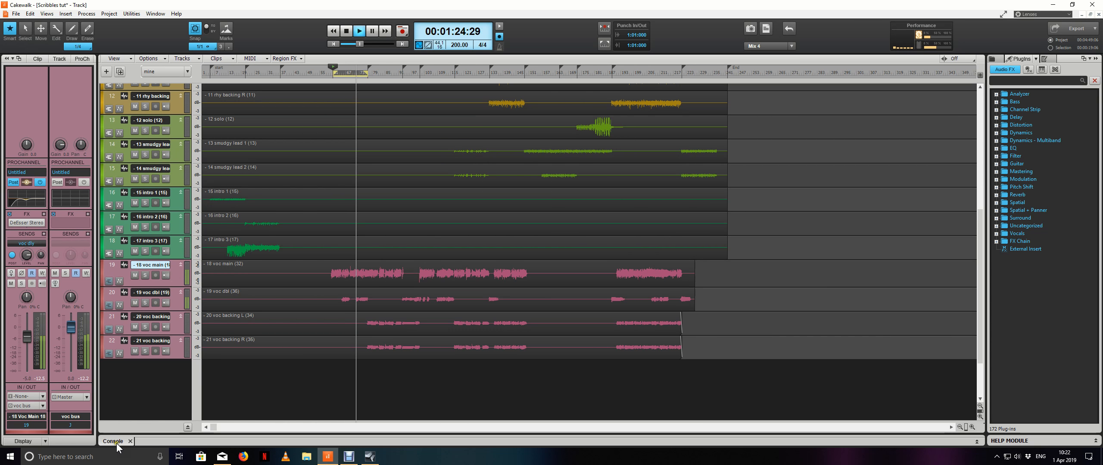
pyautogui.press('space')
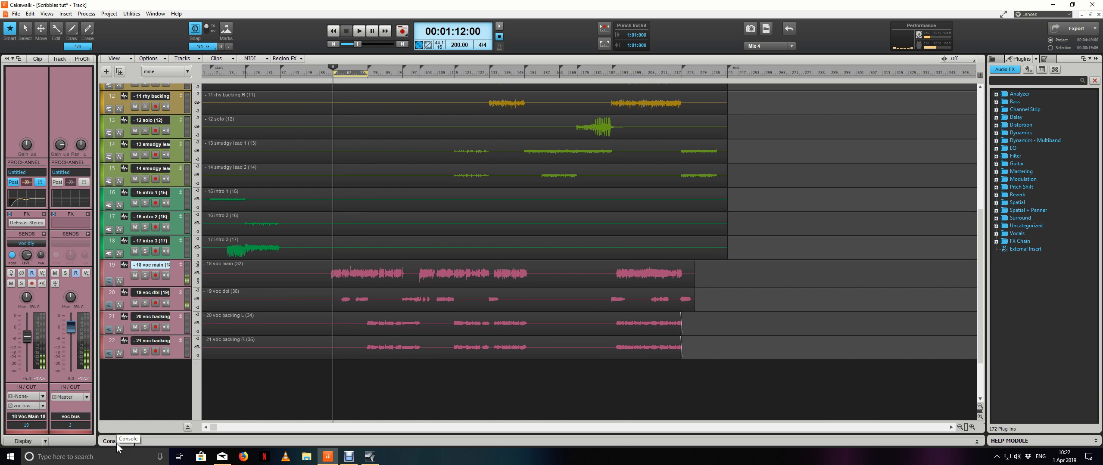
# Show the console at full height and open the Replika delay on the voc dly bus
pyautogui.click(116, 444)
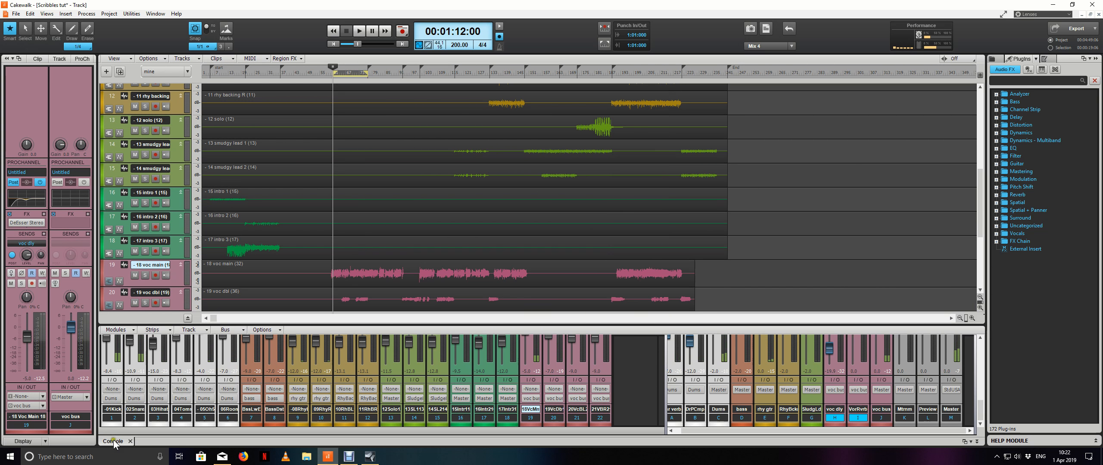
pyautogui.doubleClick(118, 443)
pyautogui.click(841, 165)
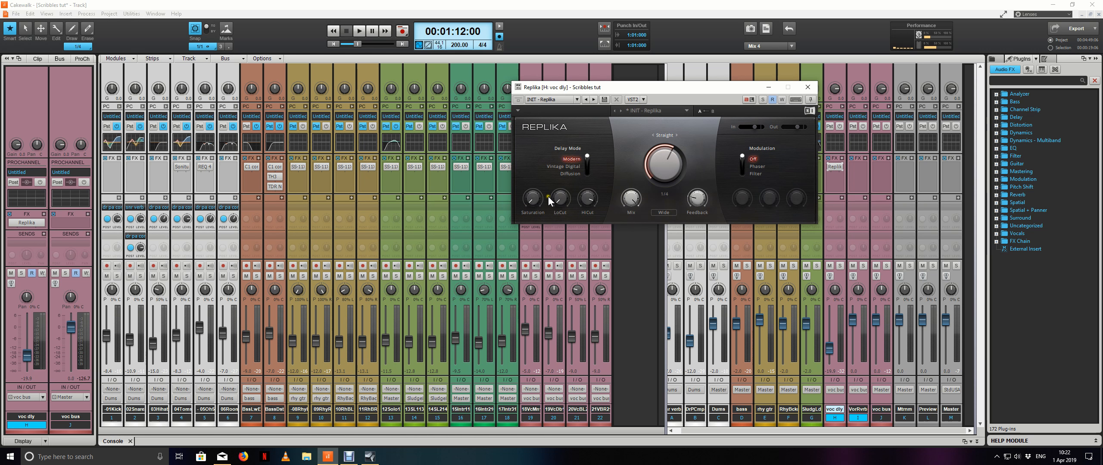
# Raise the low cut and lower the high cut of the Replika delay, moving its window clear of the bus strips
pyautogui.moveTo(558, 201); pyautogui.dragTo(590, 199)
pyautogui.click(589, 200)
pyautogui.moveTo(712, 96); pyautogui.dragTo(645, 87)
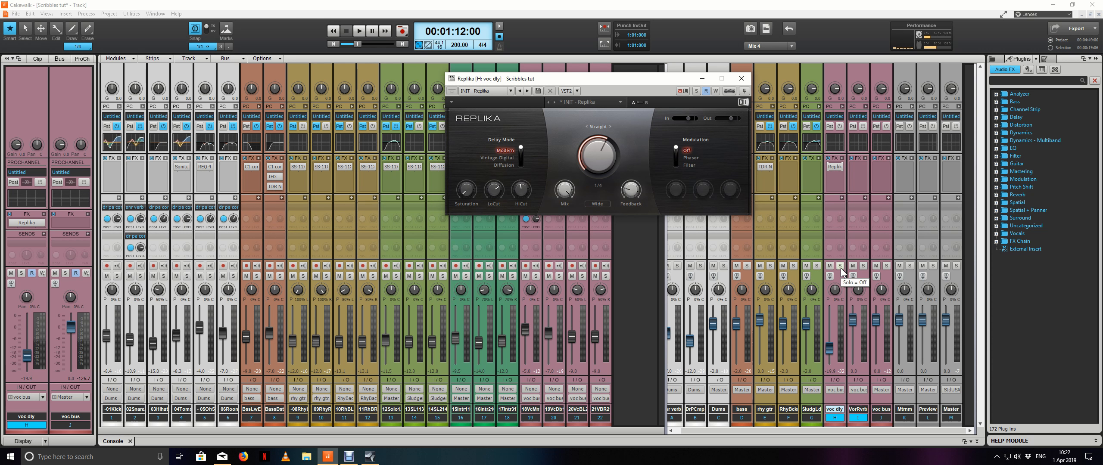
pyautogui.moveTo(524, 187); pyautogui.dragTo(532, 202)
# Solo the voc dly bus and, while auditioning, set Replika's low cut to about 275 Hz and high cut to about 5.2 kHz
pyautogui.click(840, 266)
pyautogui.press('space')
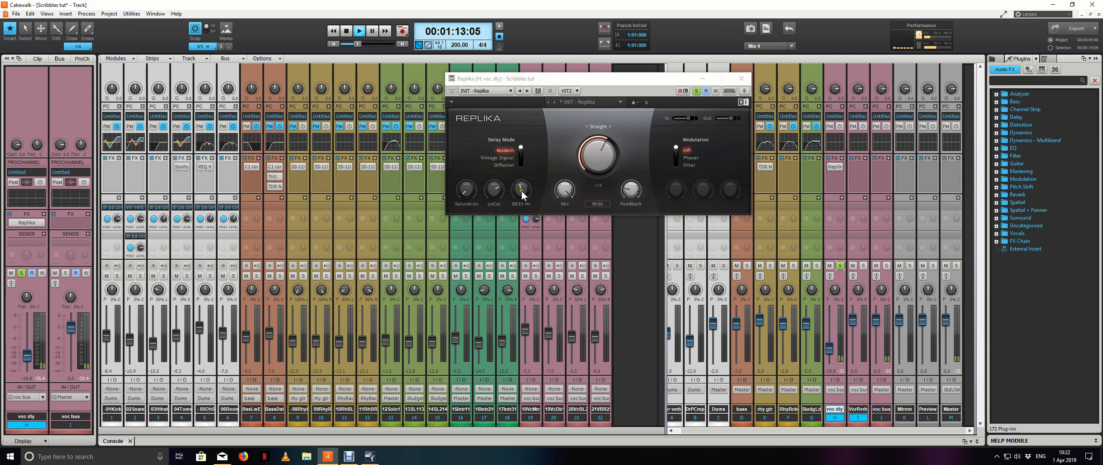
pyautogui.moveTo(521, 192); pyautogui.dragTo(491, 197)
pyautogui.press('space')
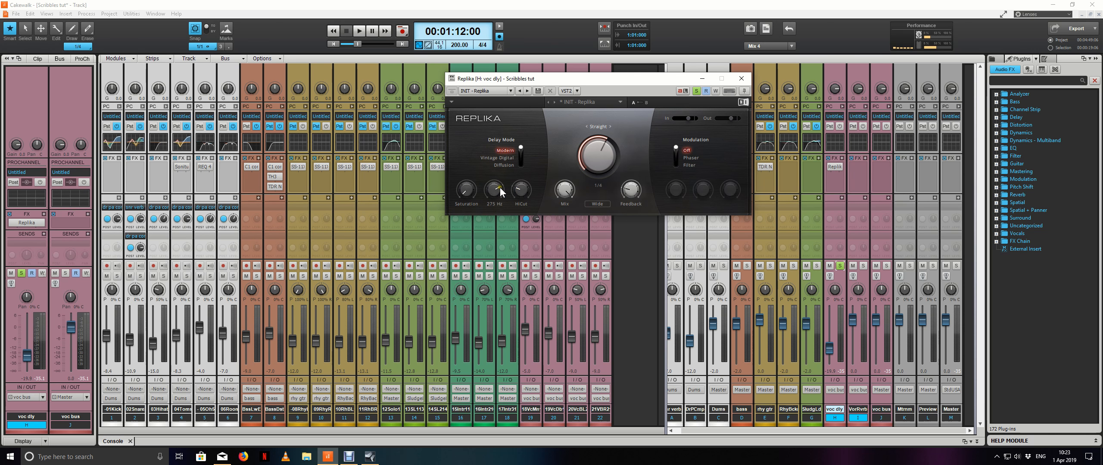
pyautogui.click(525, 185)
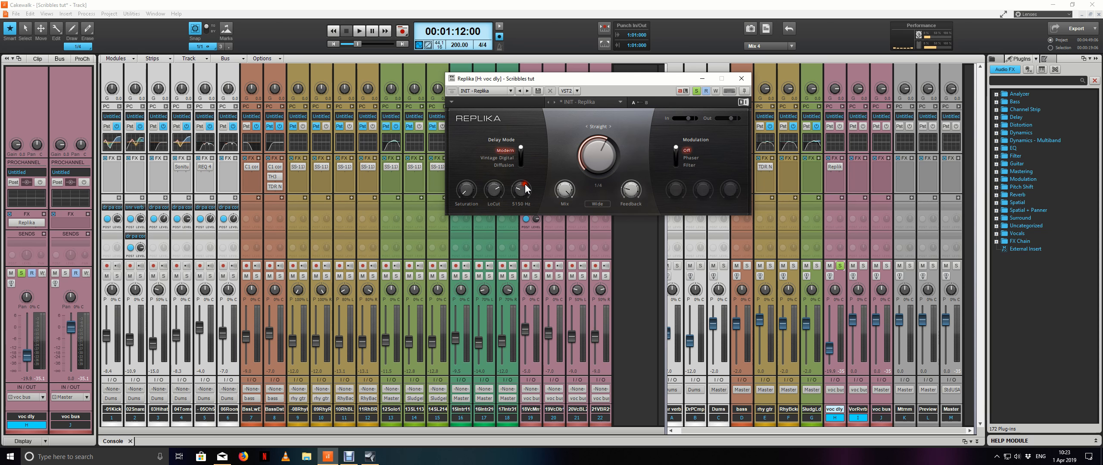
# Close the delay window, unsolo the voc dly bus and set its volume to about -20 dB against the full mix
pyautogui.click(740, 79)
pyautogui.click(840, 265)
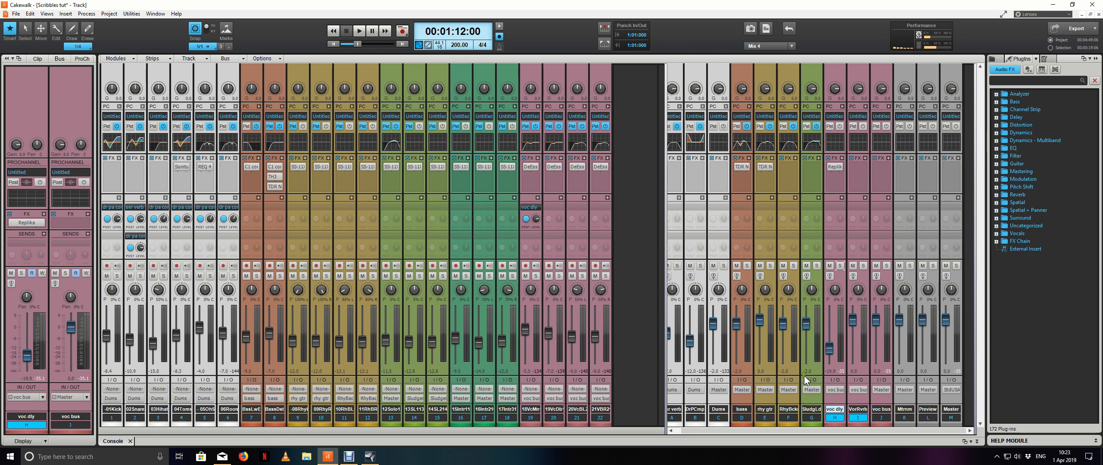
pyautogui.press('space')
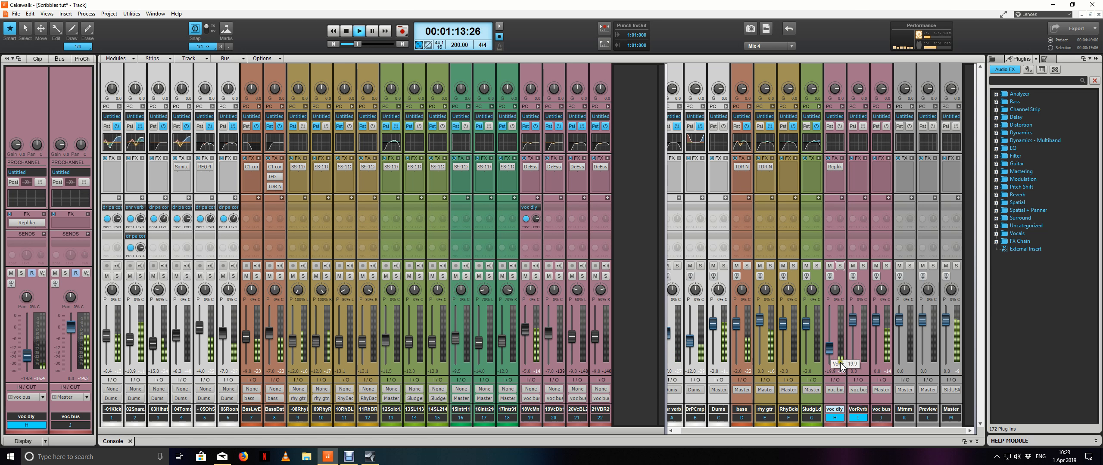
pyautogui.moveTo(830, 346); pyautogui.dragTo(830, 346)
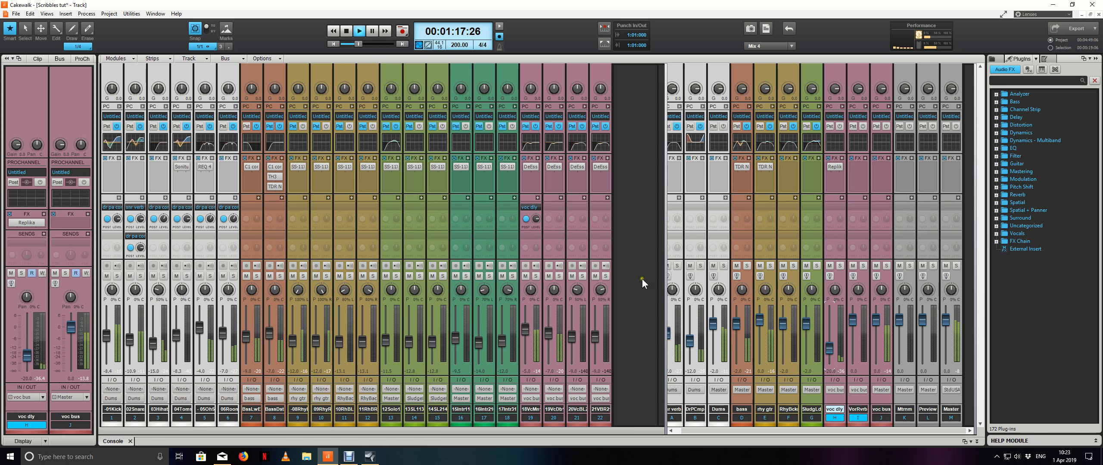
pyautogui.press('space')
# Add sends to the voc dly bus on the vocal double and both backing vocal tracks, and audition them in the mix
pyautogui.click(560, 198)
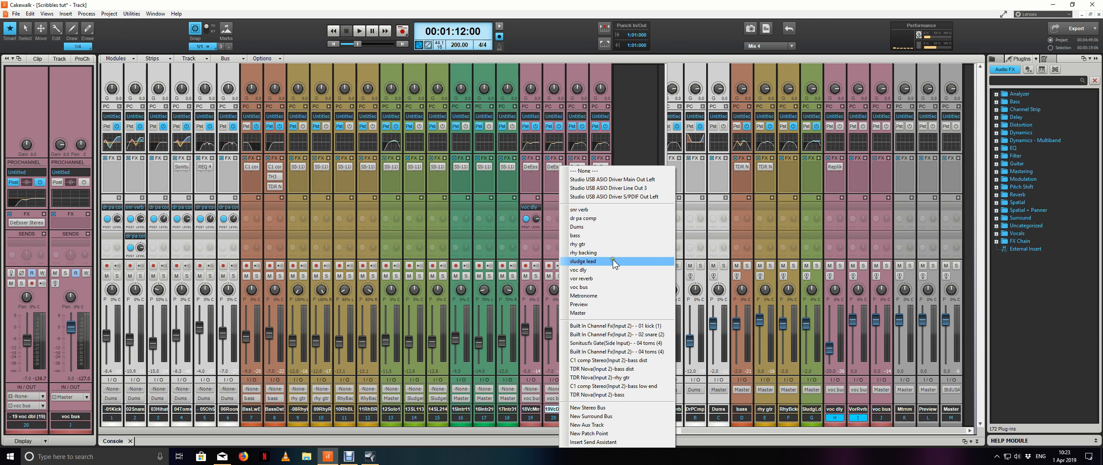
pyautogui.click(612, 270)
pyautogui.click(585, 197)
pyautogui.click(631, 271)
pyautogui.press('space')
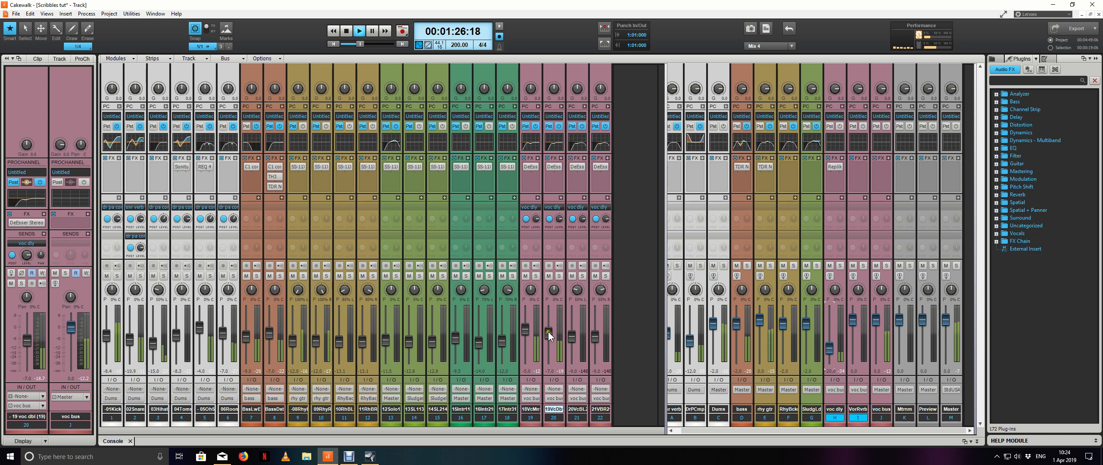
pyautogui.press('space')
# Expand the ProChannel of the vor reverb bus, insert the BREVERB 2 module and move it to the start of the chain
pyautogui.click(858, 250)
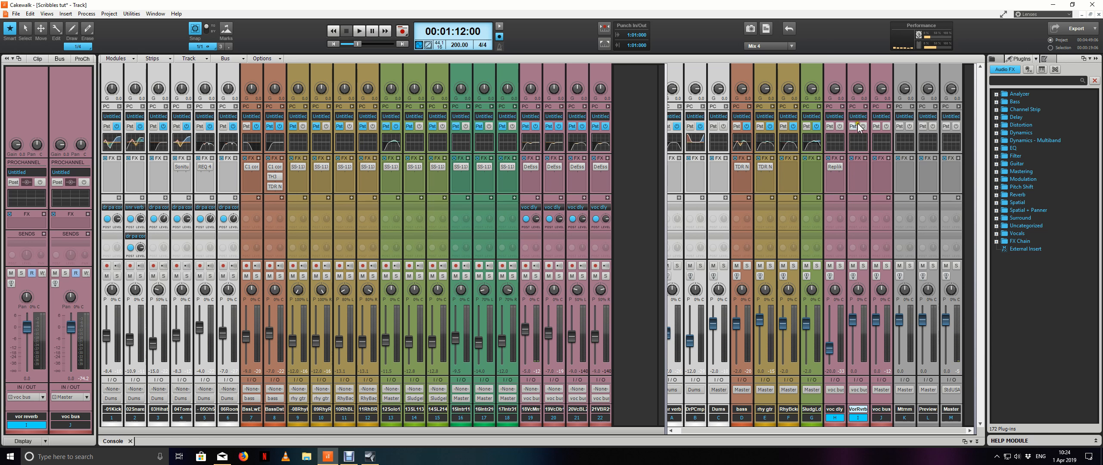
pyautogui.click(857, 173)
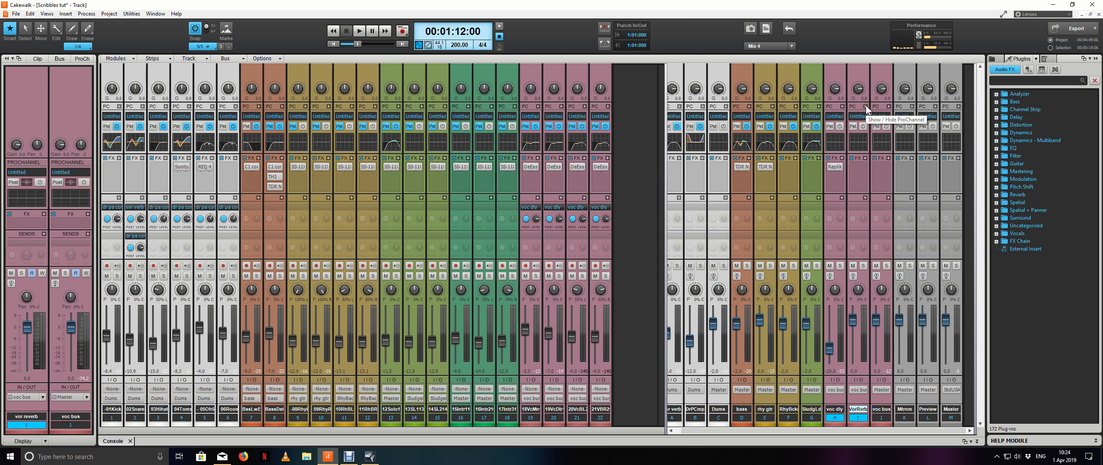
pyautogui.click(865, 106)
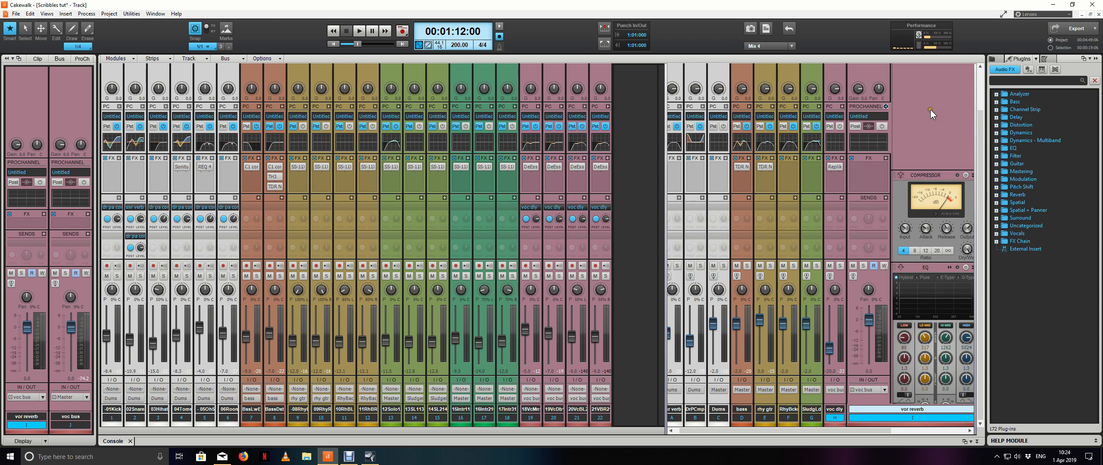
pyautogui.rightClick(931, 110)
pyautogui.moveTo(948, 111)
pyautogui.click(880, 115)
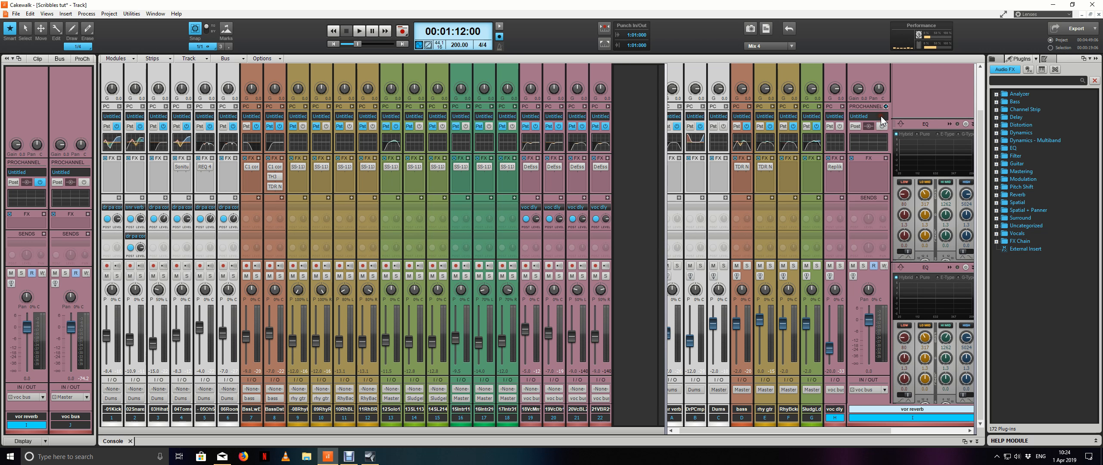
pyautogui.scroll(-3, 928, 168)
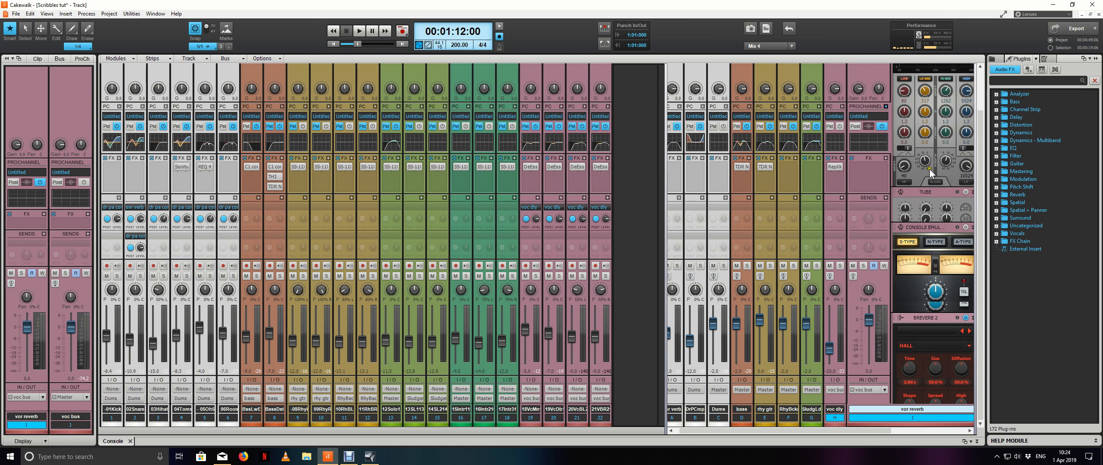
pyautogui.moveTo(931, 272); pyautogui.dragTo(927, 129)
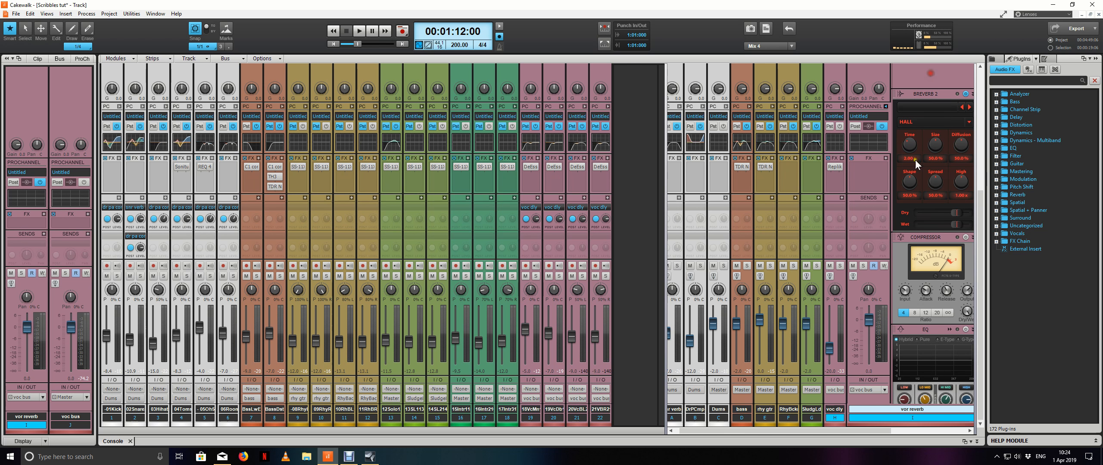
# Remove the compressor, tube and console emulator modules from the vor reverb bus's ProChannel, keeping BREVERB 2 and the EQ
pyautogui.rightClick(923, 240)
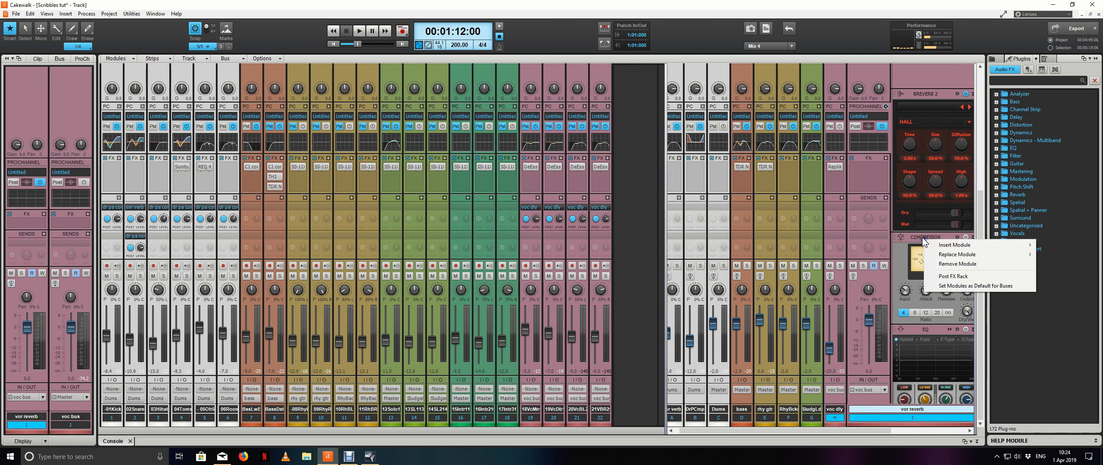
pyautogui.click(940, 263)
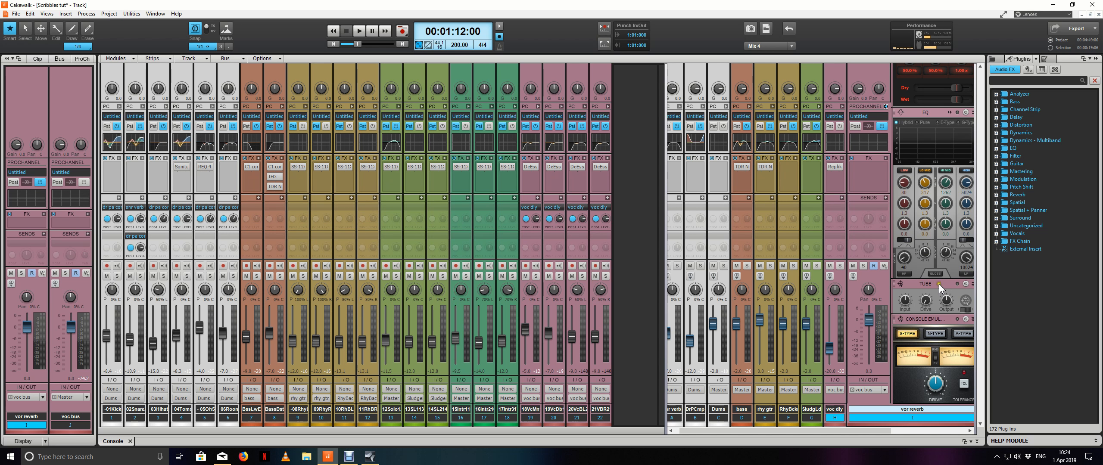
pyautogui.rightClick(939, 286)
pyautogui.click(970, 308)
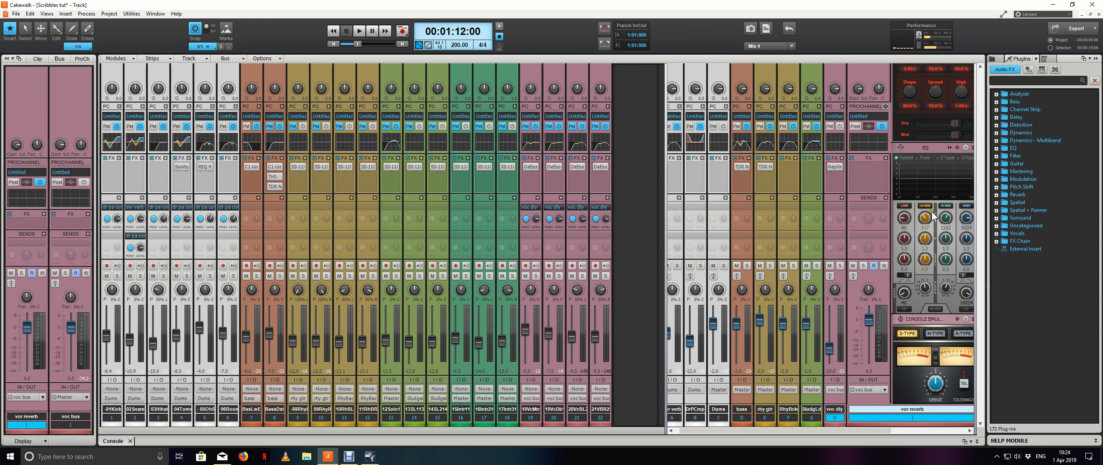
pyautogui.rightClick(932, 320)
pyautogui.click(970, 345)
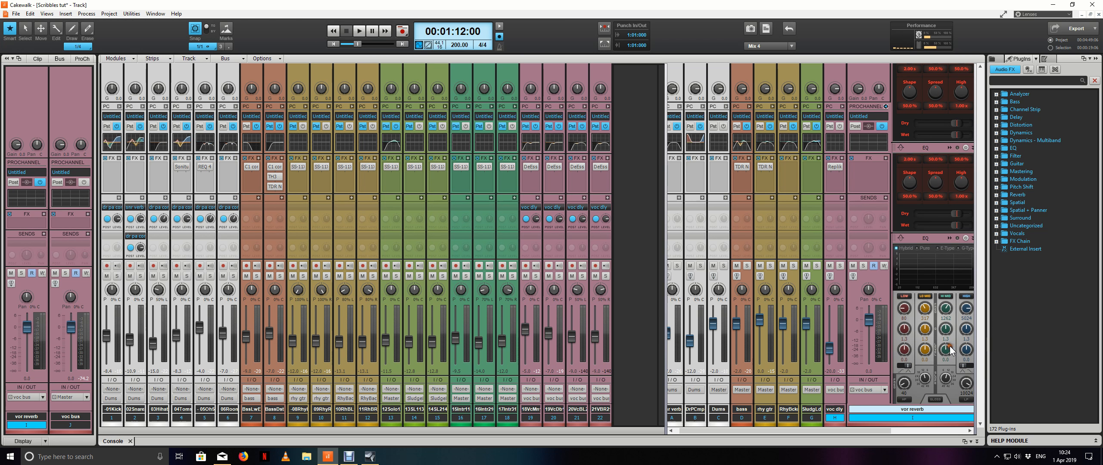
pyautogui.rightClick(925, 236)
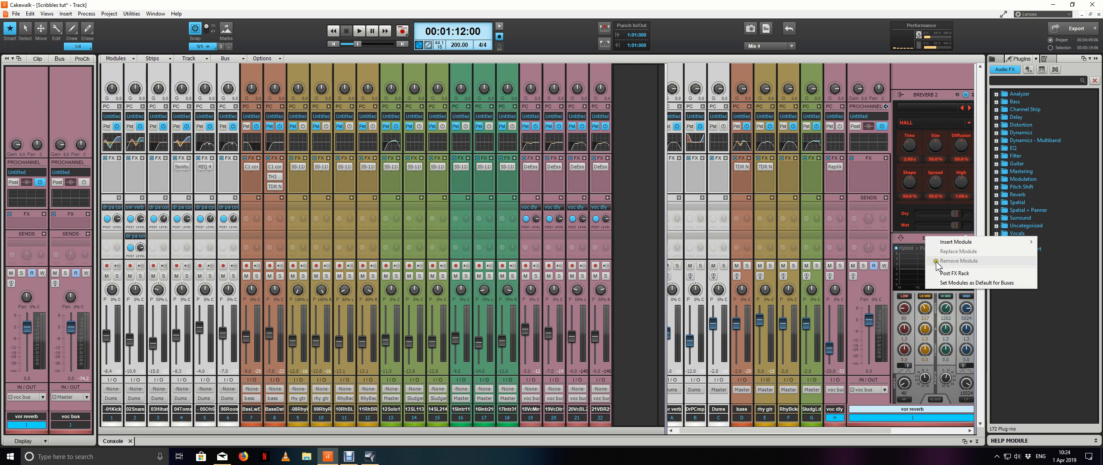
pyautogui.click(915, 263)
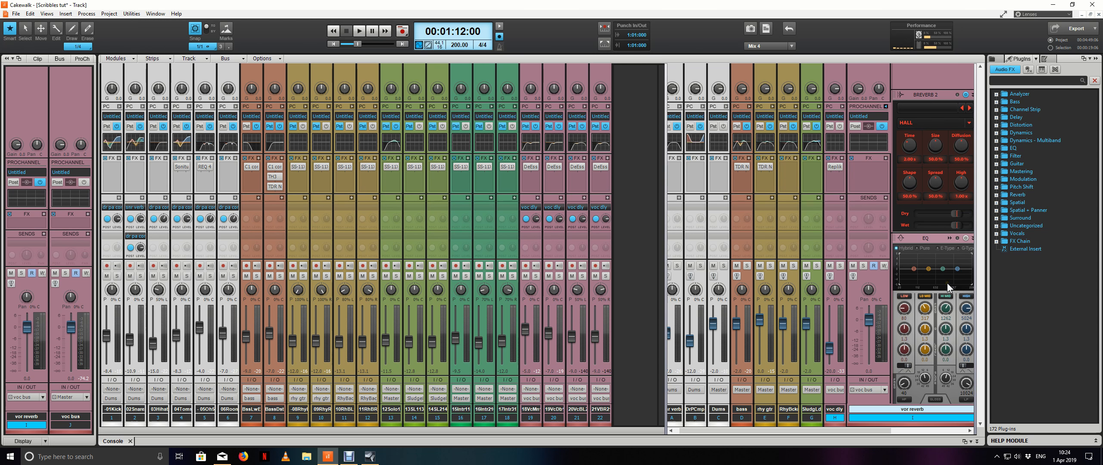
# Add a send from the main vocal track to the vor reverb bus
pyautogui.moveTo(786, 432); pyautogui.dragTo(931, 452)
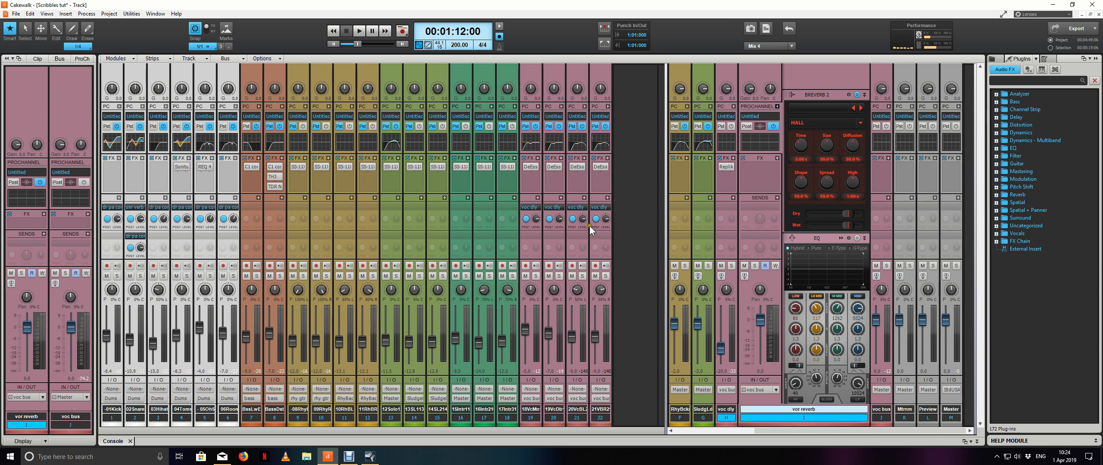
pyautogui.click(538, 198)
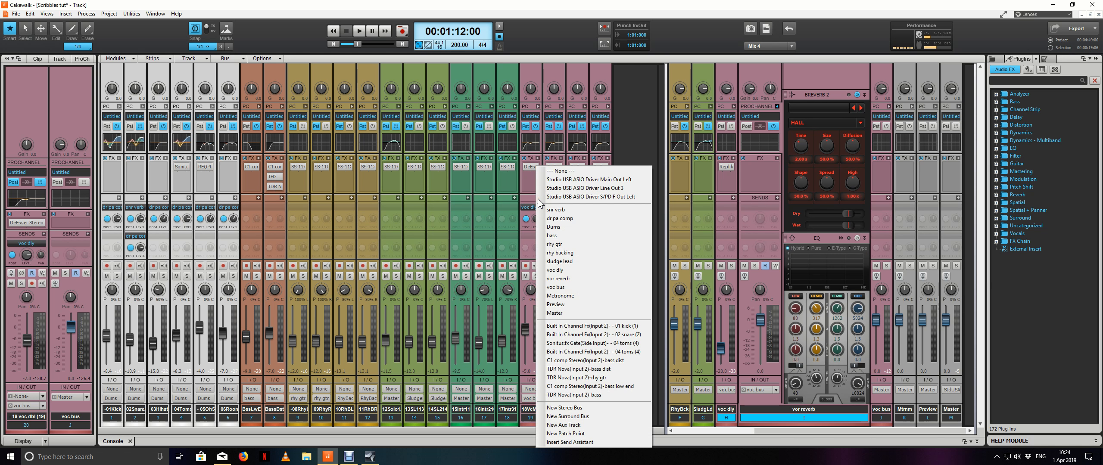
pyautogui.click(594, 278)
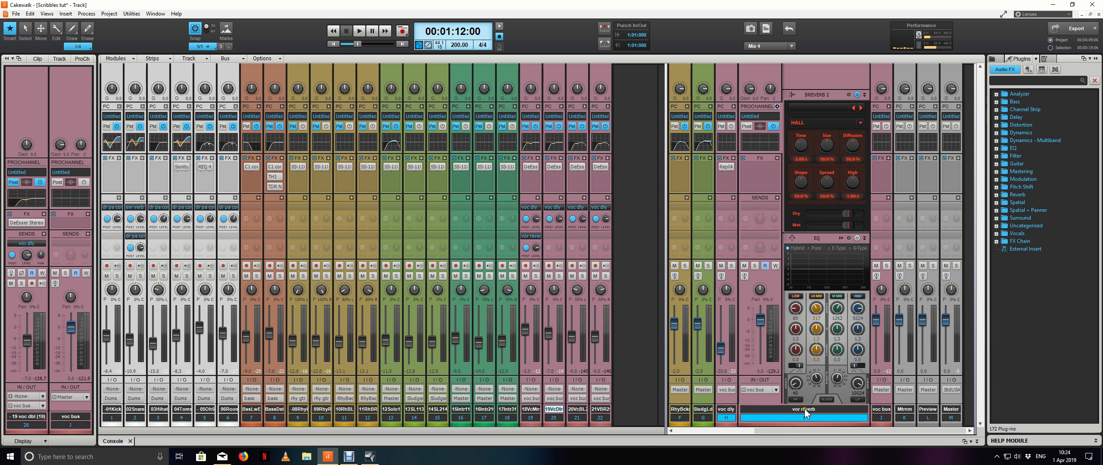
# Rename the vor reverb bus as voc reverb
pyautogui.doubleClick(805, 408)
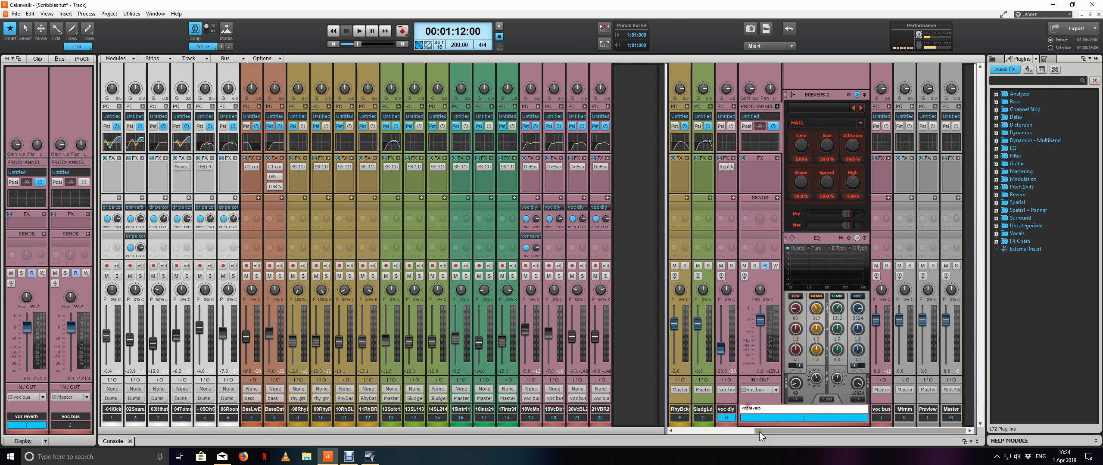
pyautogui.write('c')
pyautogui.press('Return')
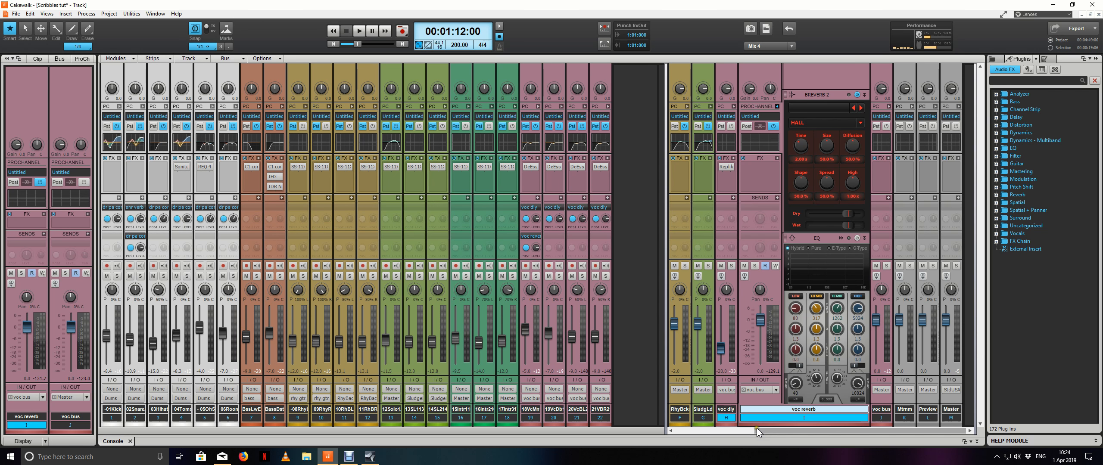
# Solo the main vocal, turn BREVERB 2's dry level all the way down and audition the Hall reverb
pyautogui.click(536, 275)
pyautogui.press('space')
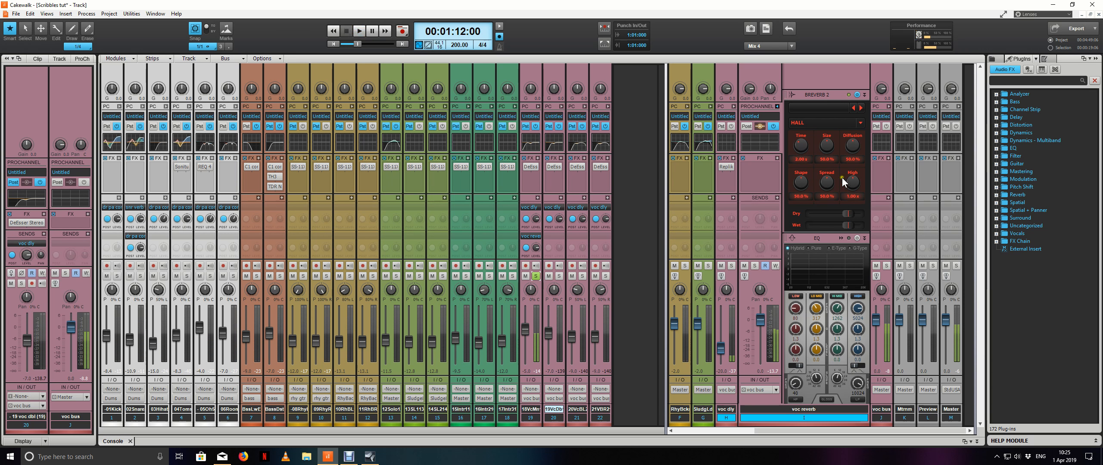
pyautogui.click(849, 225)
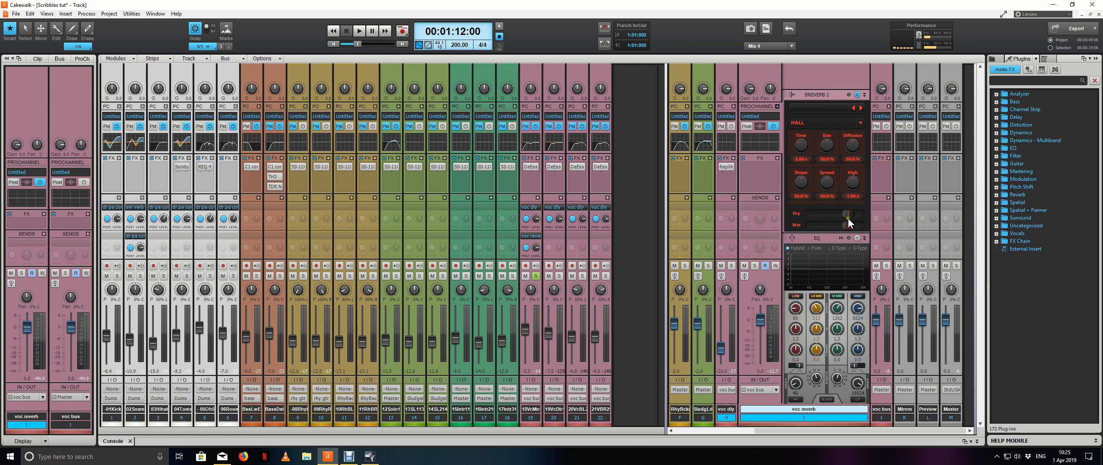
pyautogui.moveTo(847, 214); pyautogui.dragTo(789, 212)
pyautogui.press('space')
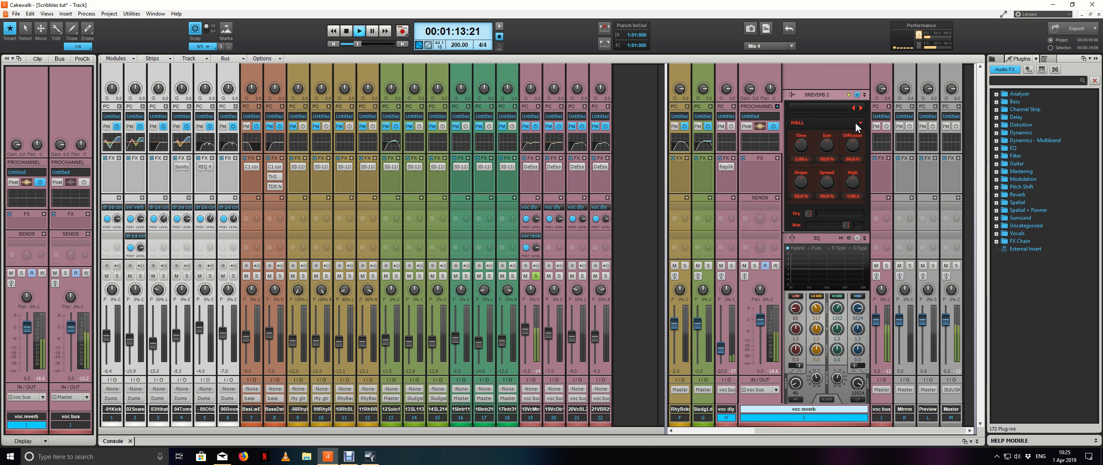
pyautogui.press('space')
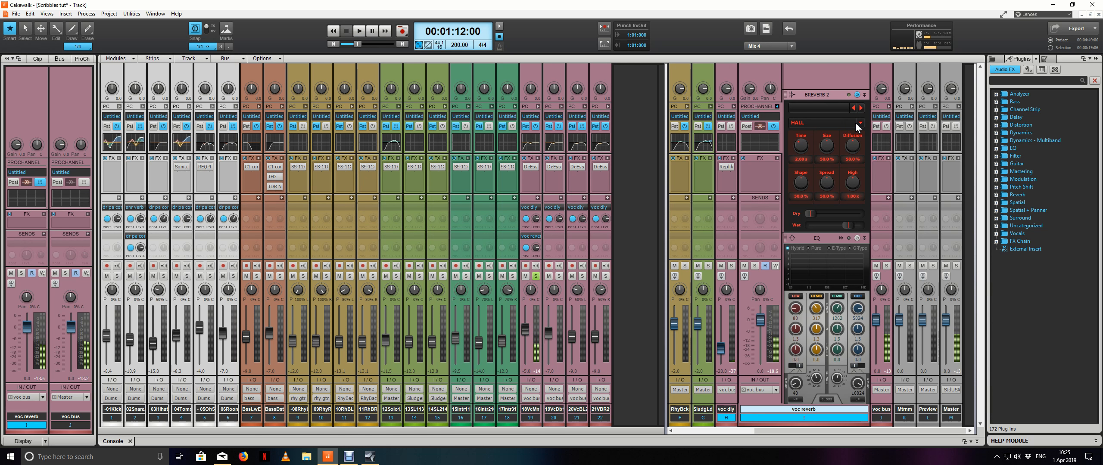
# Audition BREVERB 2's Plate, Room and Inverse reverb types in turn on the soloed main vocal
pyautogui.click(863, 122)
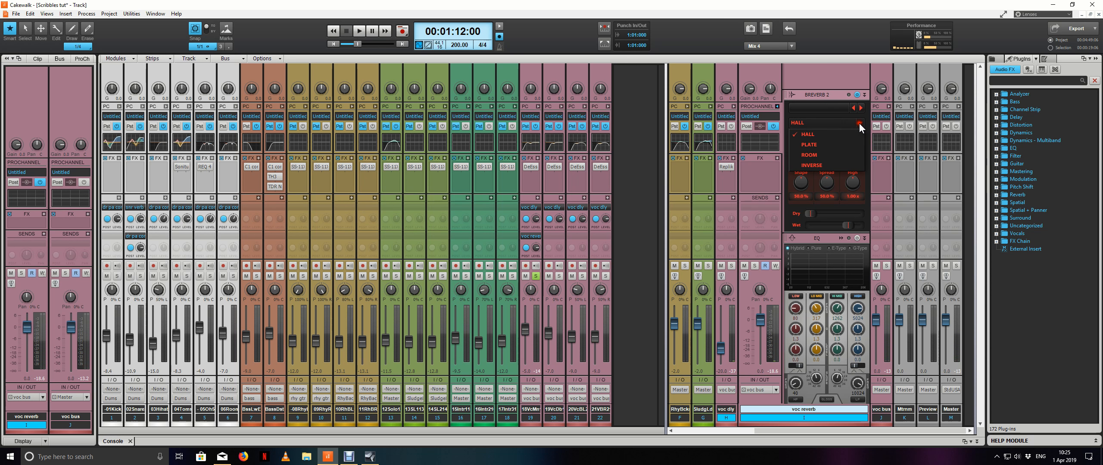
pyautogui.click(850, 144)
pyautogui.press('space')
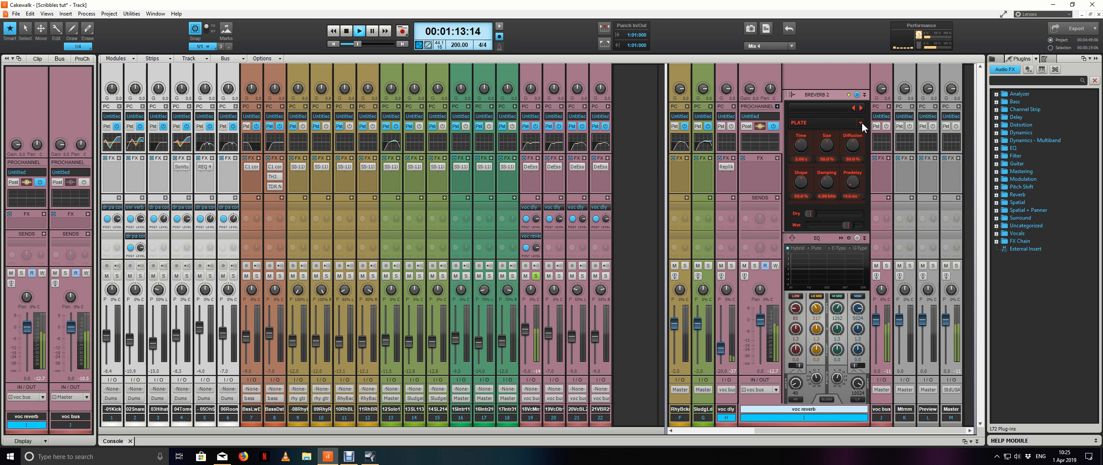
pyautogui.press('space')
pyautogui.click(848, 156)
pyautogui.press('space')
pyautogui.press('space')
pyautogui.click(862, 124)
pyautogui.click(850, 160)
pyautogui.press('space')
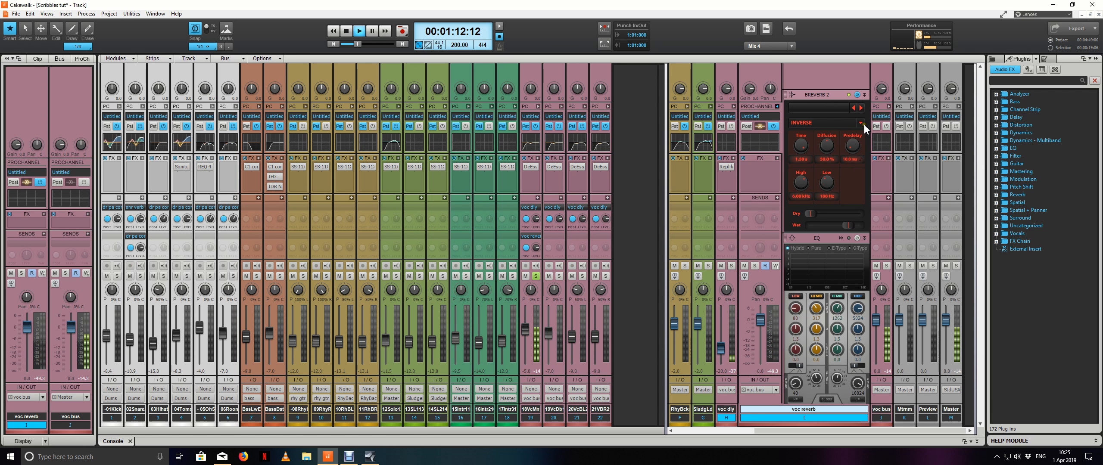
# Audition BREVERB 2's Room and Plate reverb types once more on the soloed main vocal
pyautogui.press('space')
pyautogui.click(862, 124)
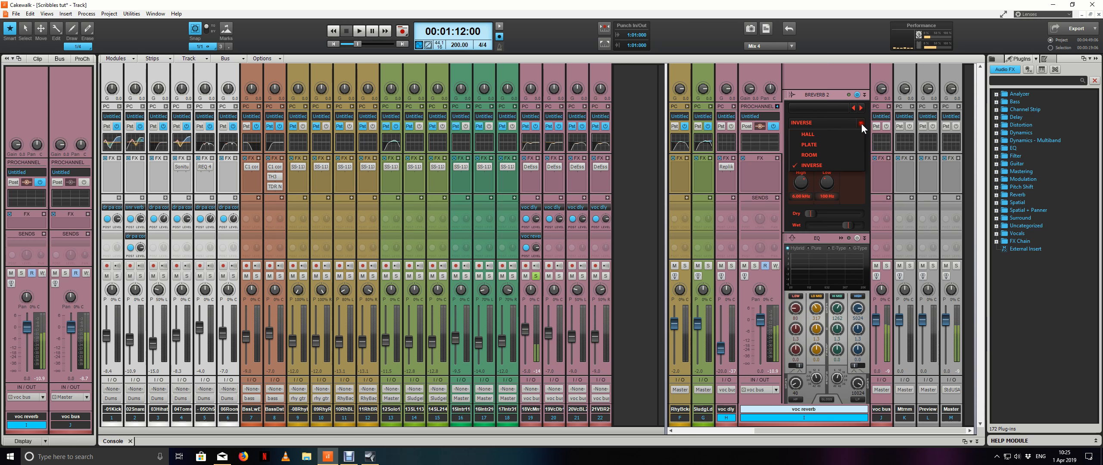
pyautogui.click(855, 155)
pyautogui.press('space')
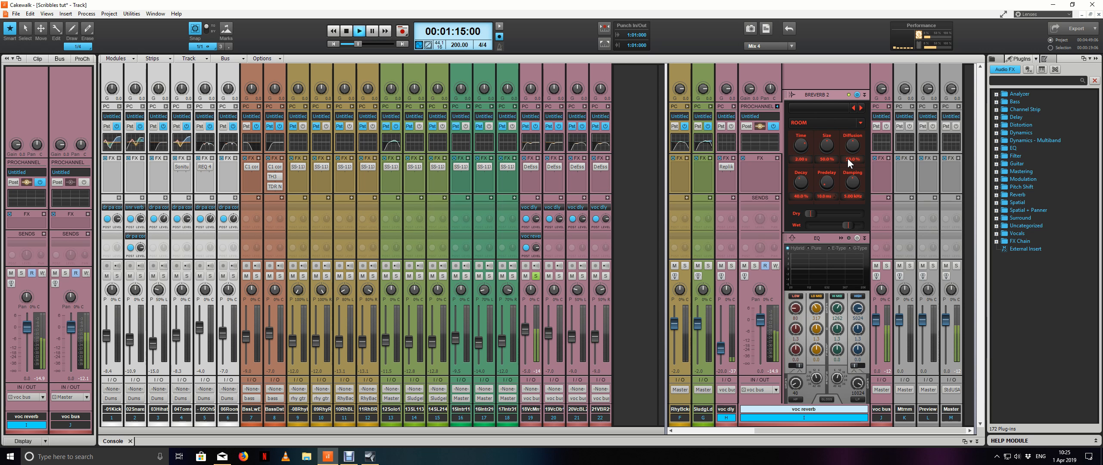
pyautogui.press('space')
pyautogui.click(859, 122)
pyautogui.click(843, 145)
pyautogui.press('space')
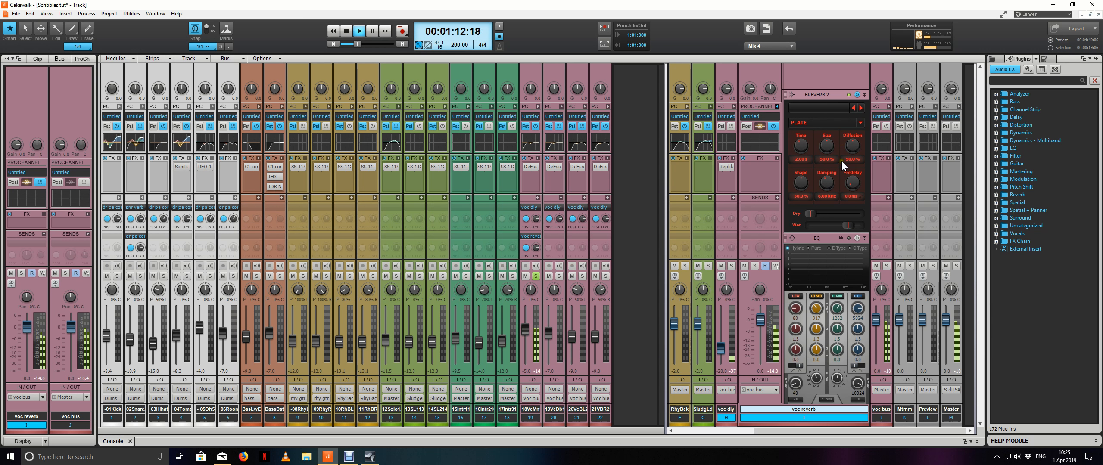
# Switch BREVERB 2 to the Room type, adjust its reverb time and set Diffusion to 100%
pyautogui.press('space')
pyautogui.click(858, 123)
pyautogui.click(840, 148)
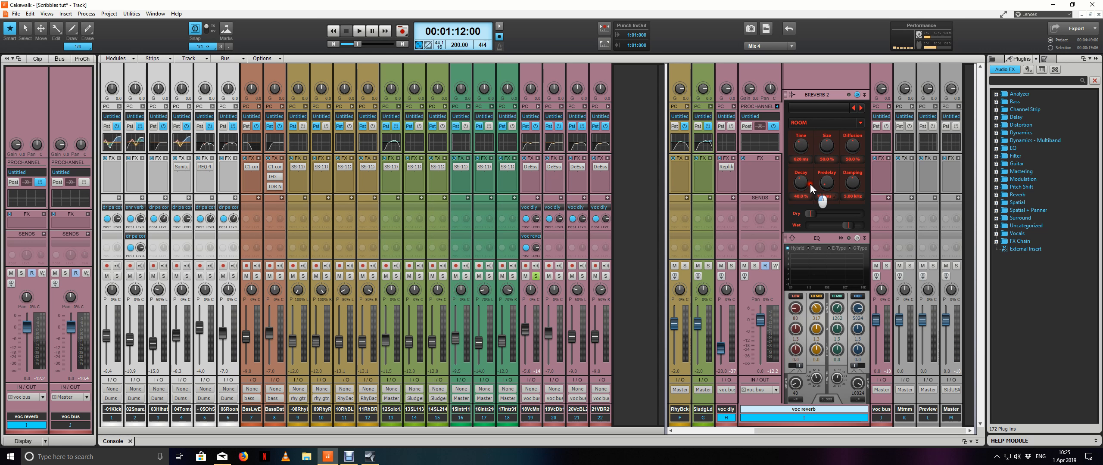
pyautogui.moveTo(810, 185); pyautogui.dragTo(810, 185)
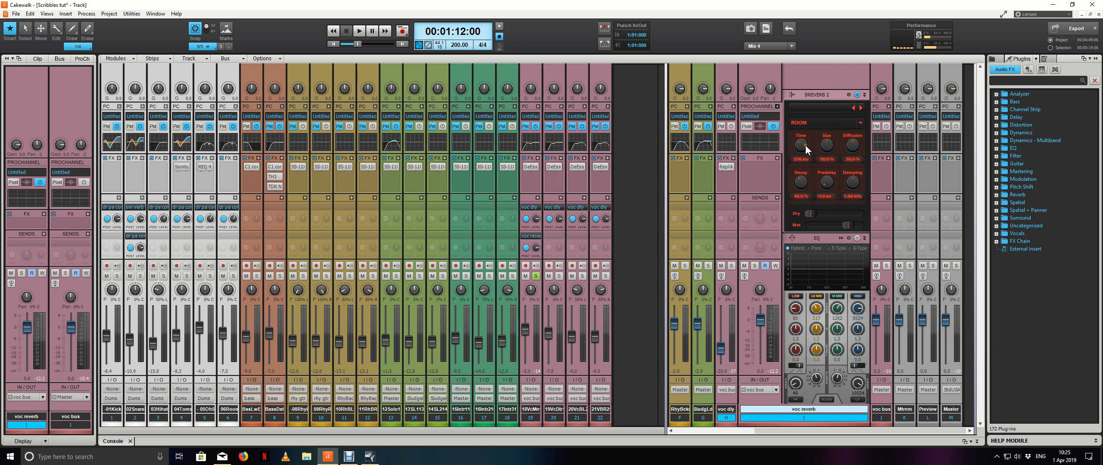
pyautogui.press('space')
pyautogui.moveTo(804, 145); pyautogui.dragTo(853, 104)
pyautogui.press('space')
pyautogui.press('space')
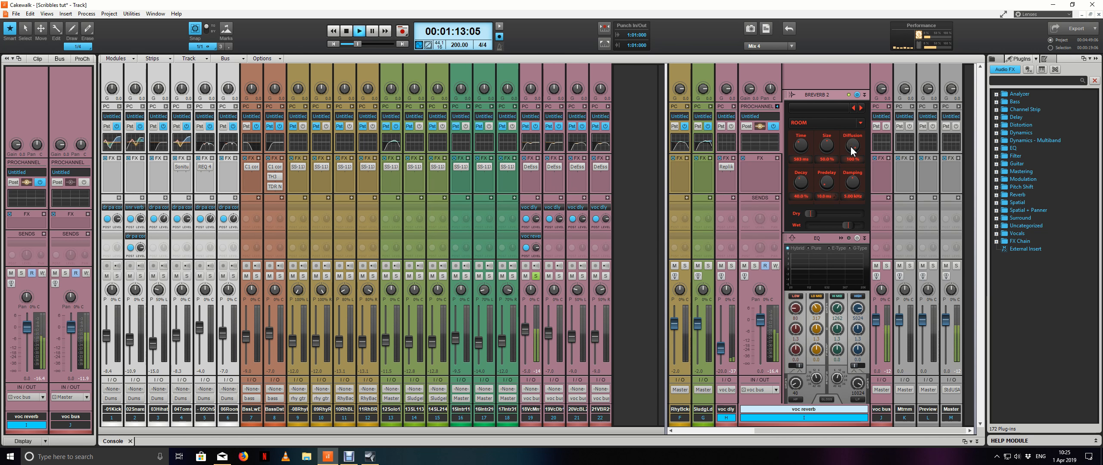
# Fine-tune the Room reverb's predelay and shorten its time to about 390 ms during playback
pyautogui.moveTo(829, 184)
pyautogui.mouseDown()
pyautogui.moveTo(828, 175)
pyautogui.moveTo(829, 187)
pyautogui.mouseUp()
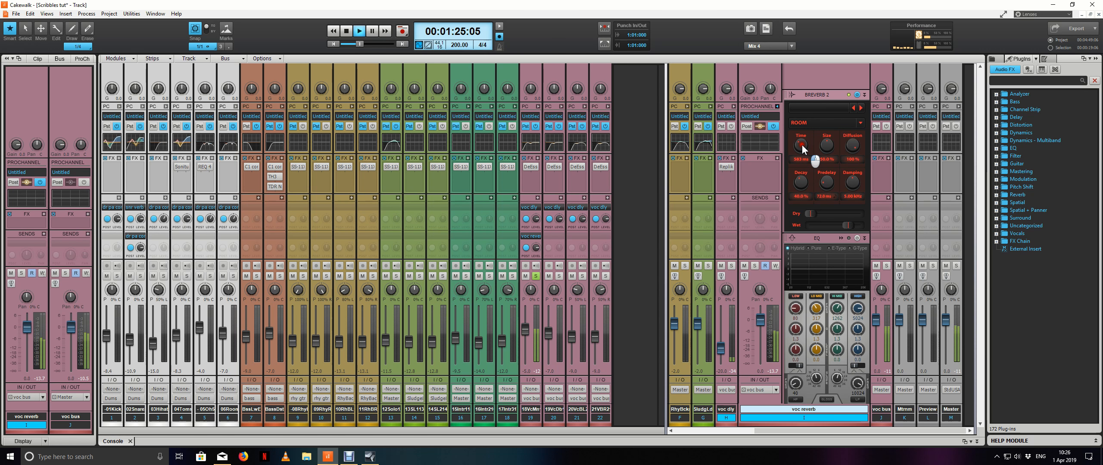
pyautogui.moveTo(803, 146); pyautogui.dragTo(801, 155)
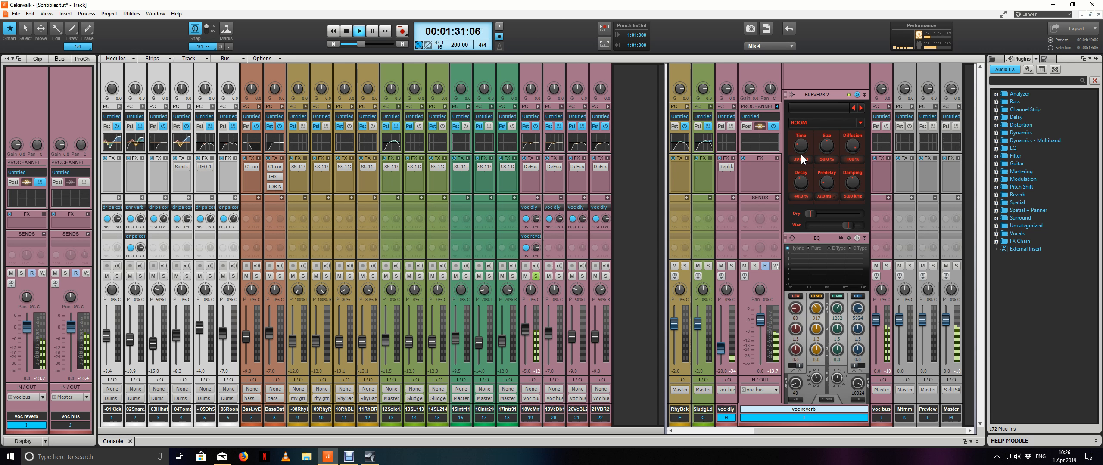
pyautogui.press('space')
# Lower the voc reverb bus level, solo the bus and play back the vocal reverb
pyautogui.moveTo(760, 321); pyautogui.dragTo(762, 326)
pyautogui.scroll(3, 760, 336)
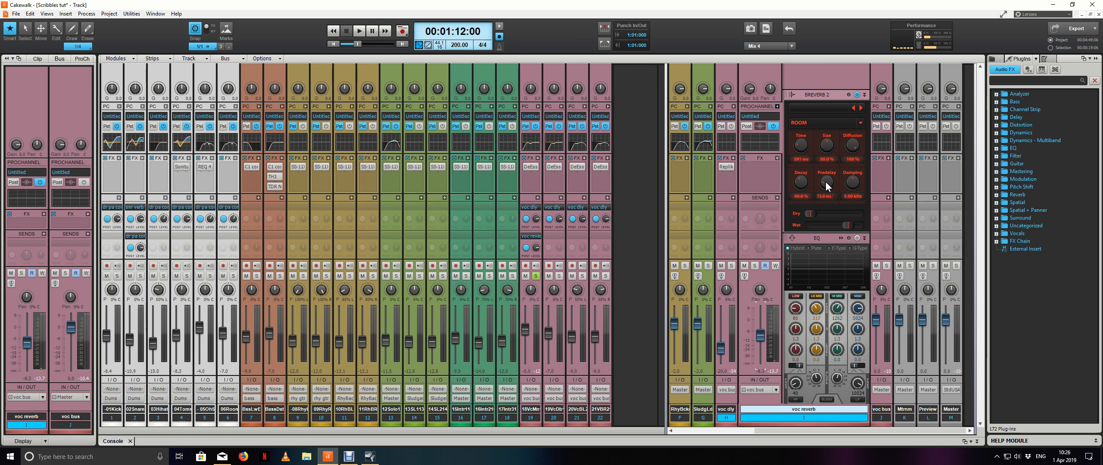
pyautogui.click(540, 273)
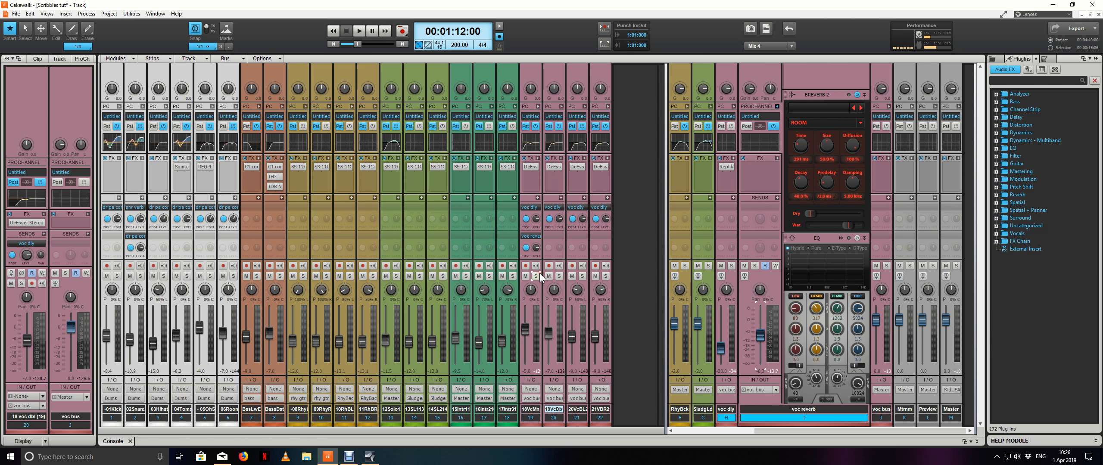
pyautogui.click(539, 274)
pyautogui.click(755, 267)
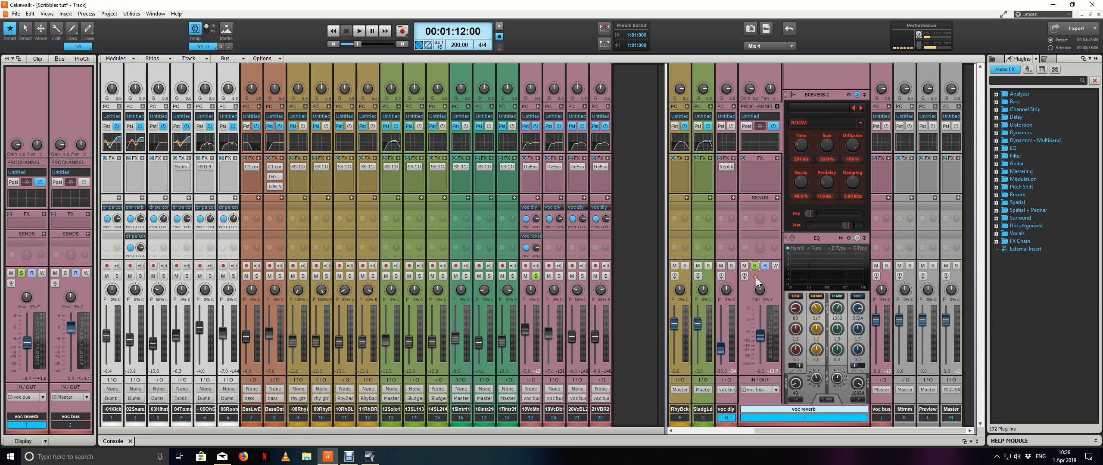
pyautogui.press('space')
# Enable the voc reverb bus EQ and filter the reverb with a 272 Hz high-pass and a low-pass around 5 kHz
pyautogui.click(857, 239)
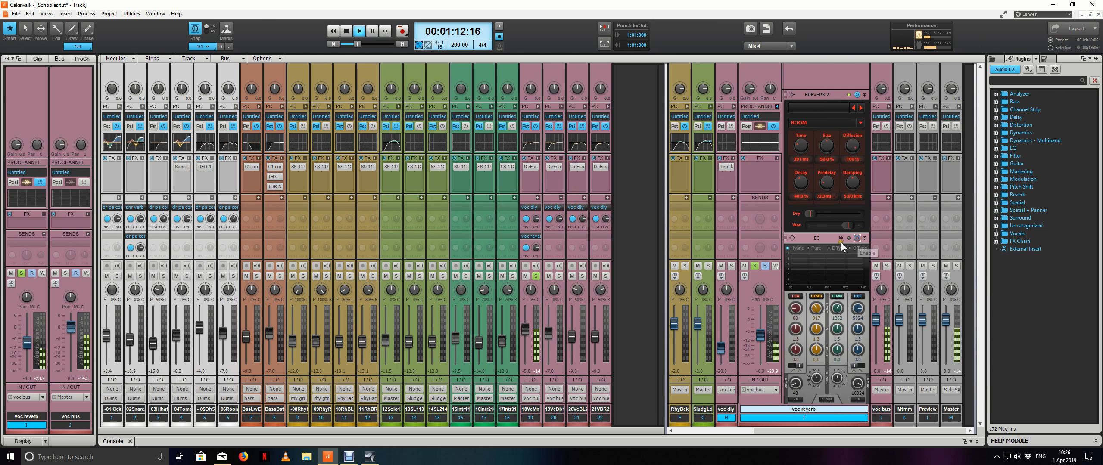
pyautogui.click(536, 276)
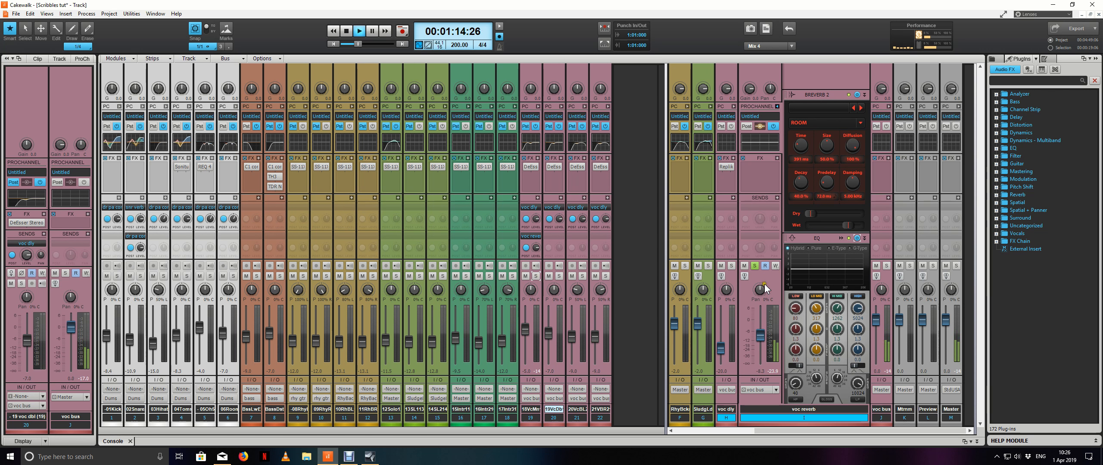
pyautogui.click(795, 398)
pyautogui.scroll(10, 796, 387)
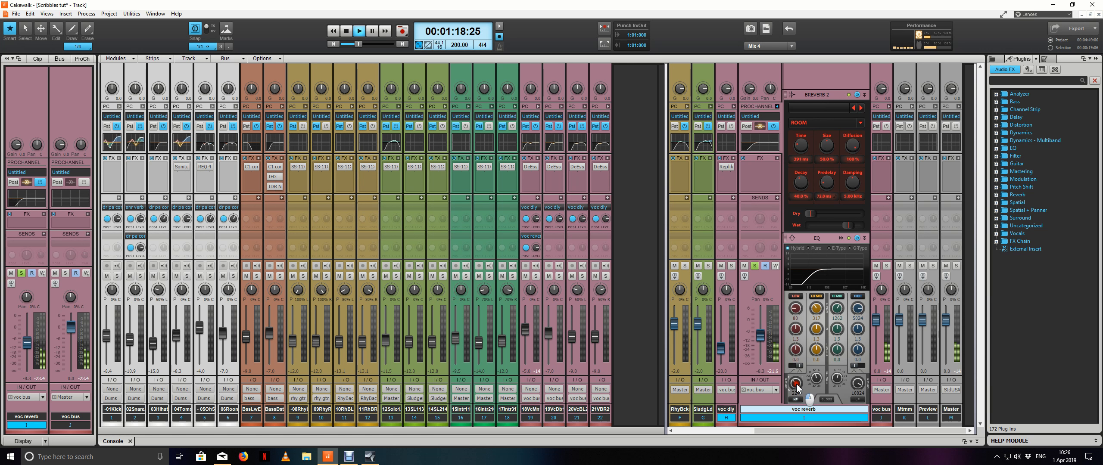
pyautogui.click(856, 400)
pyautogui.scroll(-8, 858, 384)
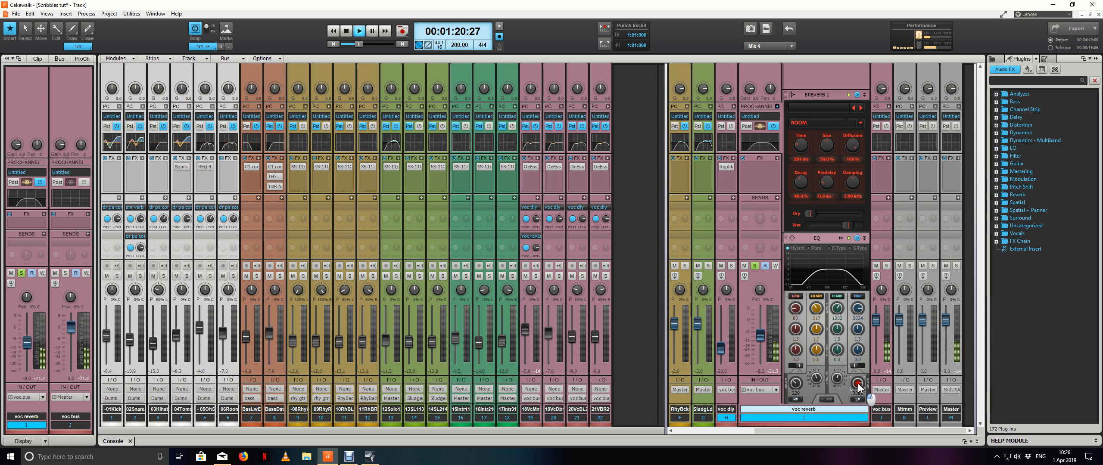
pyautogui.scroll(3, 858, 383)
pyautogui.scroll(2, 796, 383)
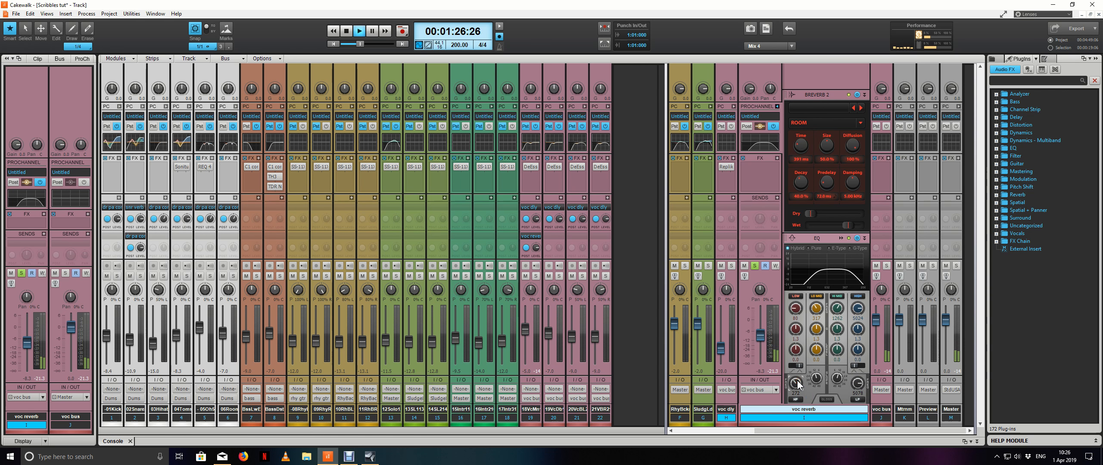
# Compare the soloed vocal reverb with its EQ bypassed and enabled
pyautogui.click(857, 238)
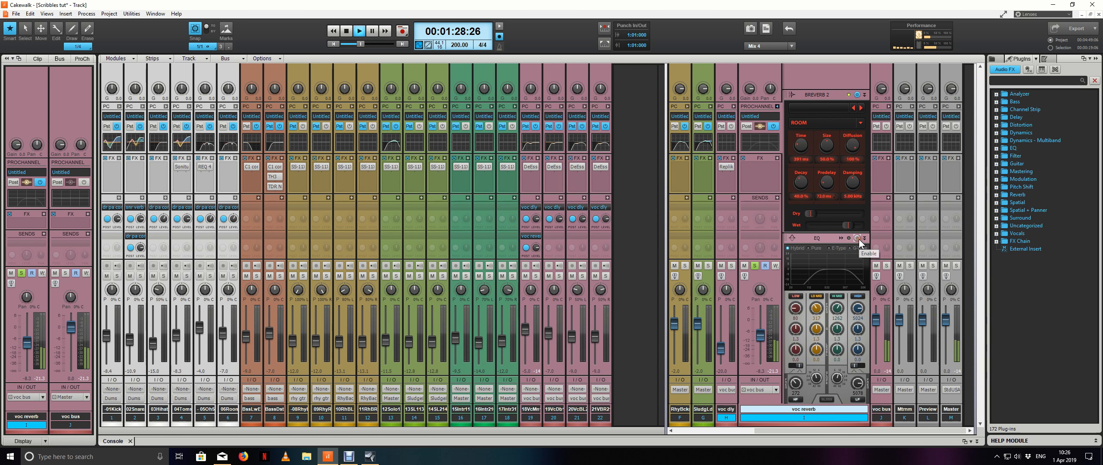
pyautogui.click(858, 239)
pyautogui.press('space')
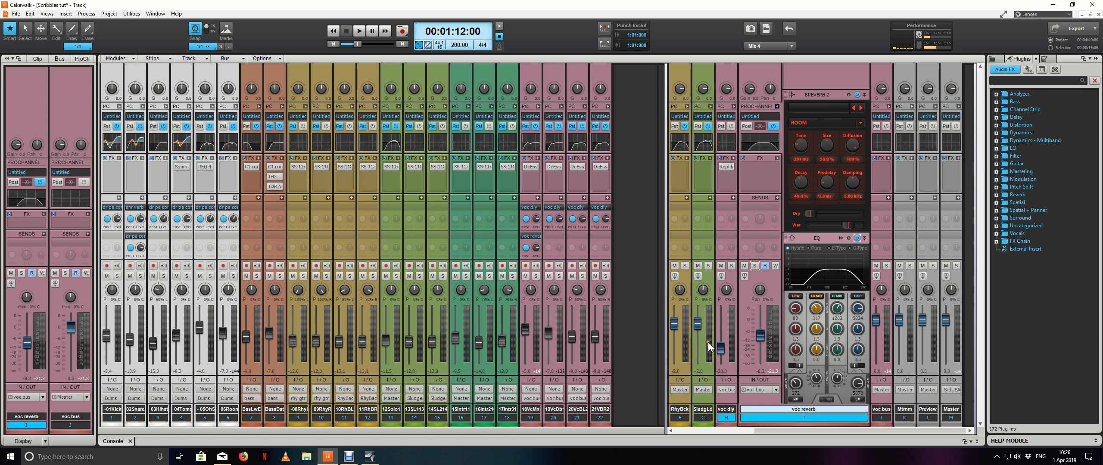
# Lower the voc reverb bus to -12 dB against the full mix and collapse its ProChannel
pyautogui.press('space')
pyautogui.click(761, 335)
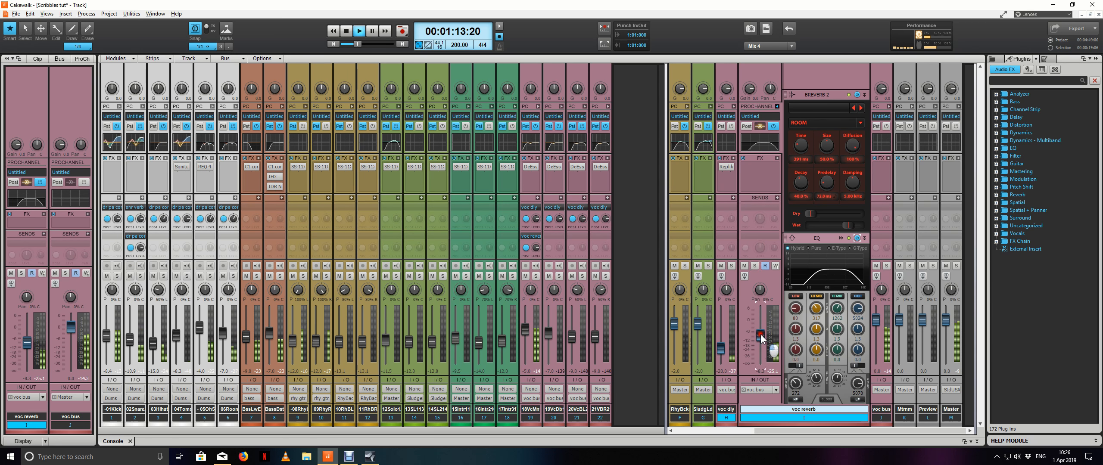
pyautogui.moveTo(761, 335); pyautogui.dragTo(761, 341)
pyautogui.click(776, 98)
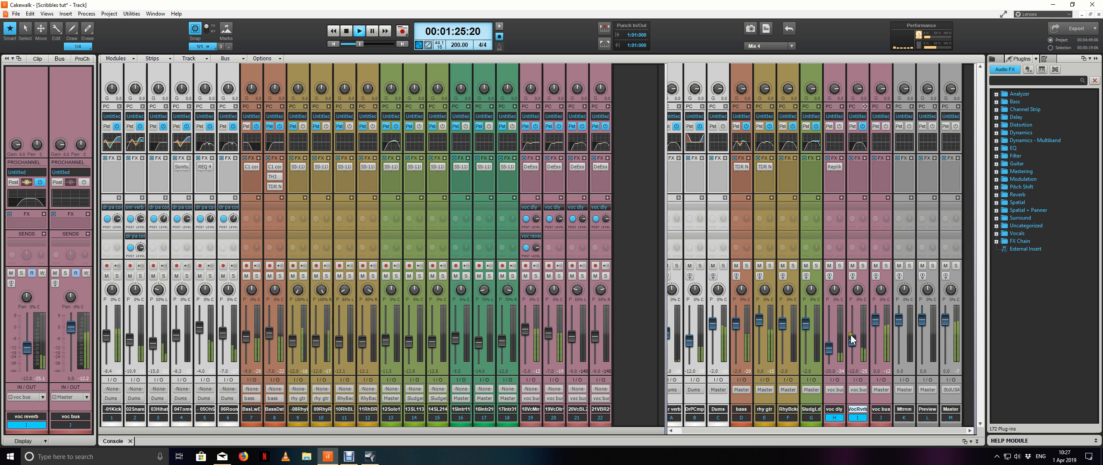
pyautogui.moveTo(736, 431); pyautogui.dragTo(831, 434)
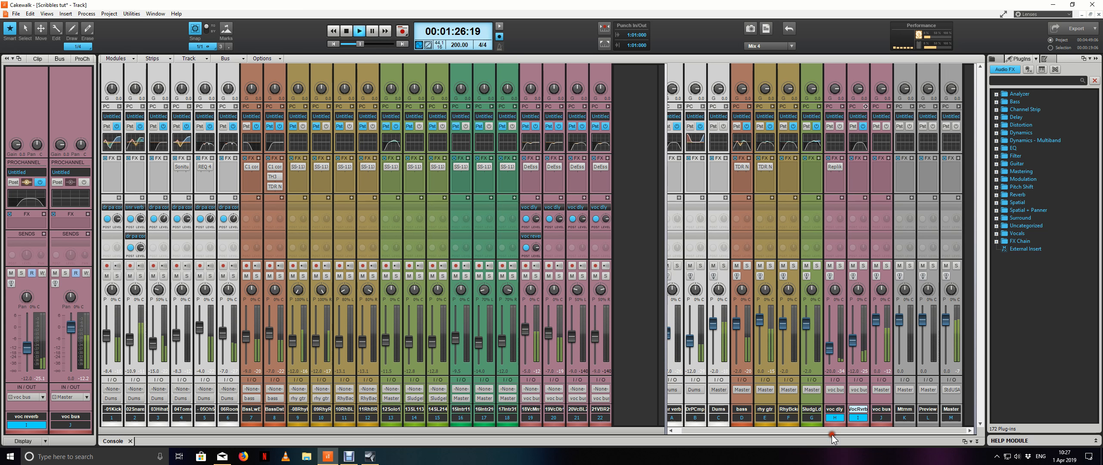
# Add sends to the voc reverb bus from the vocal double and both backing vocal tracks
pyautogui.click(561, 235)
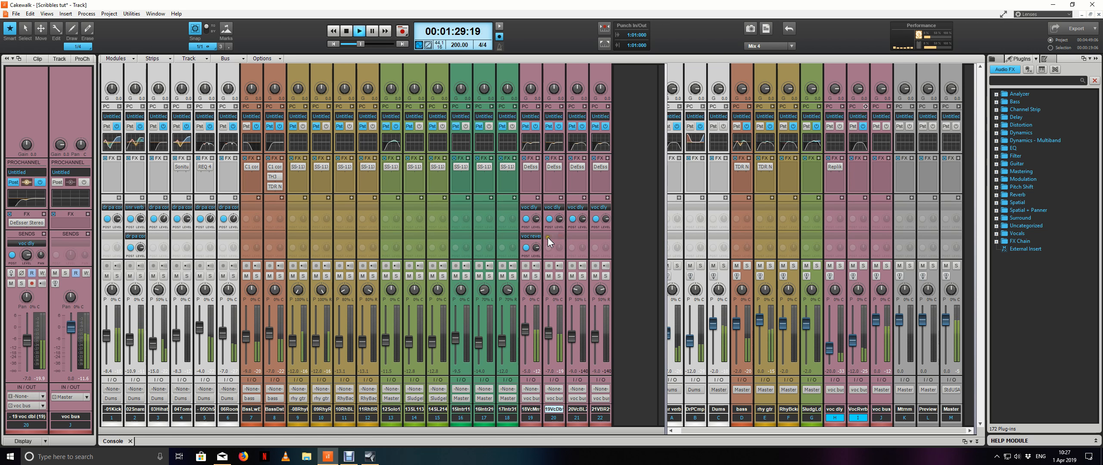
pyautogui.click(561, 198)
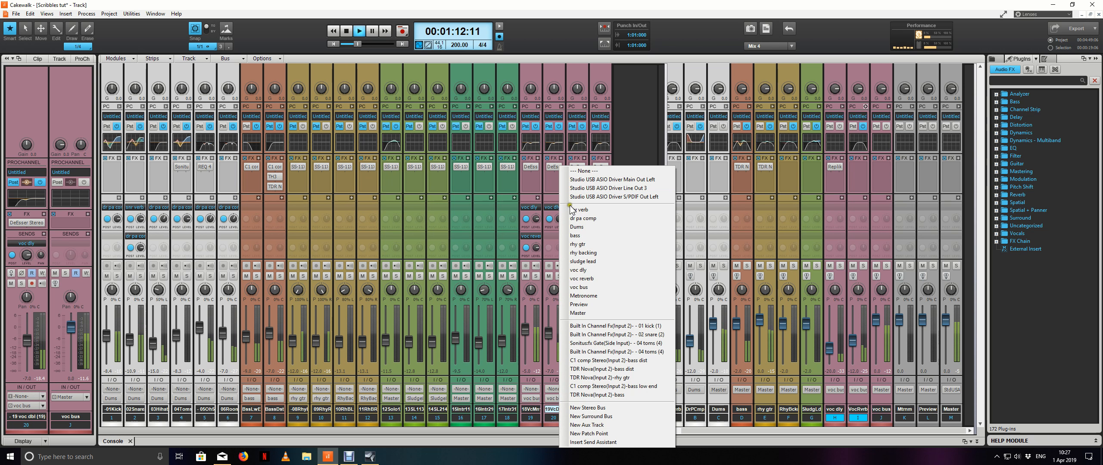
pyautogui.click(617, 278)
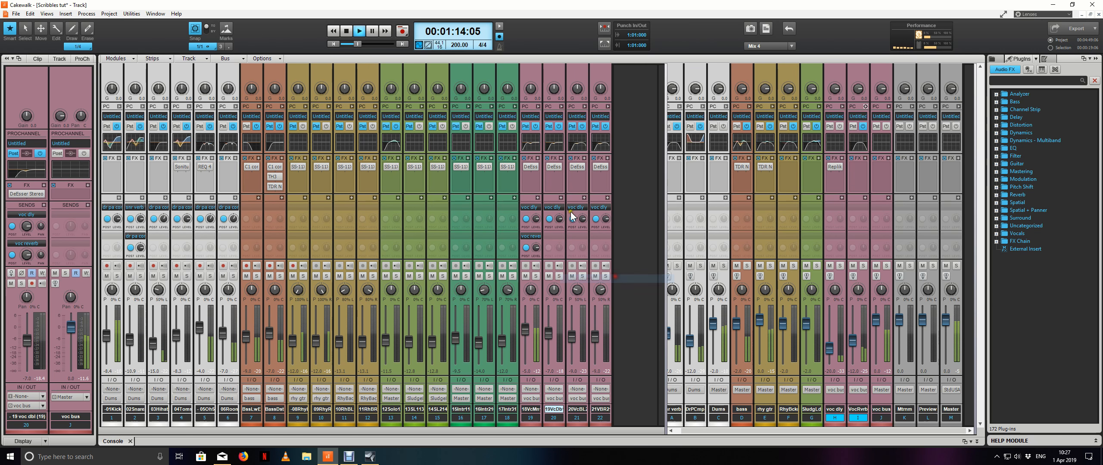
pyautogui.click(583, 198)
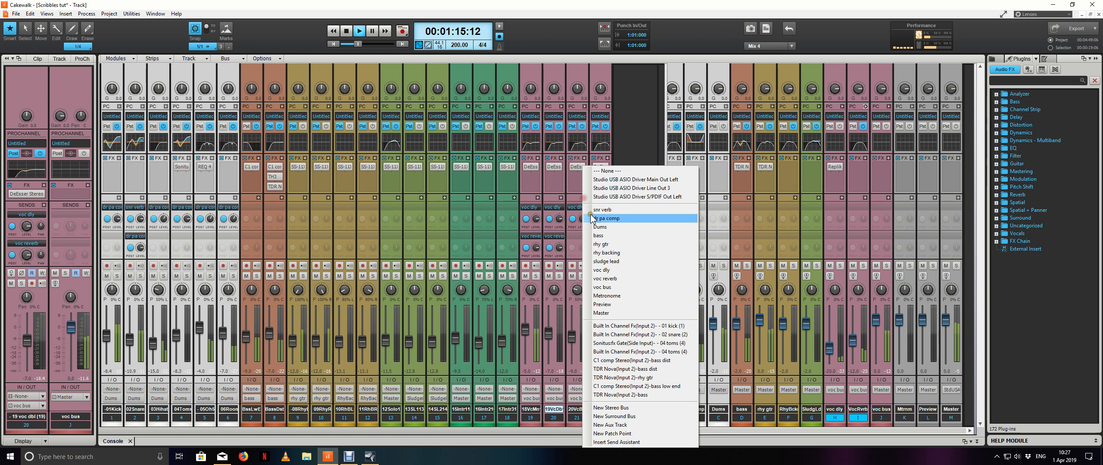
pyautogui.click(642, 278)
pyautogui.click(607, 197)
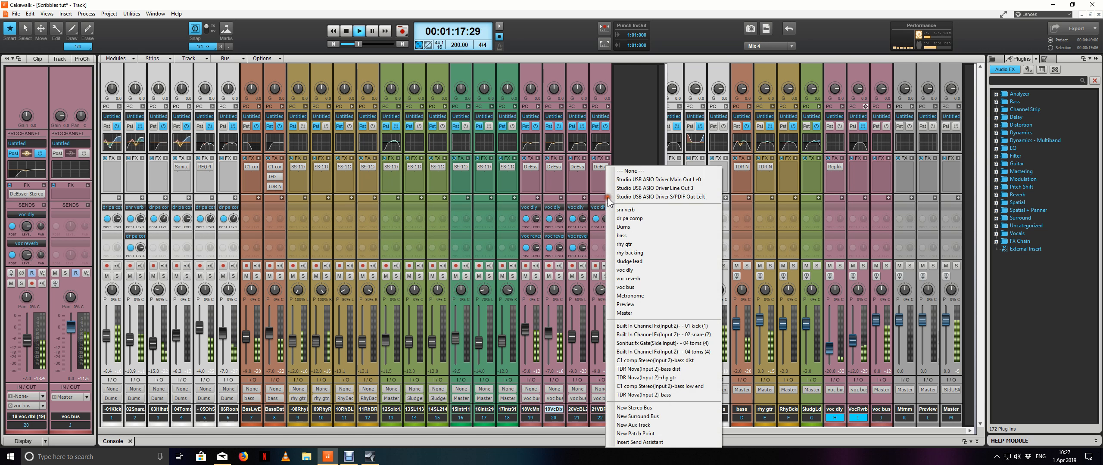
pyautogui.click(657, 279)
# Raise the voc dly bus level slightly while the voc reverb bus is muted, and restore the reverb
pyautogui.press('space')
pyautogui.click(853, 266)
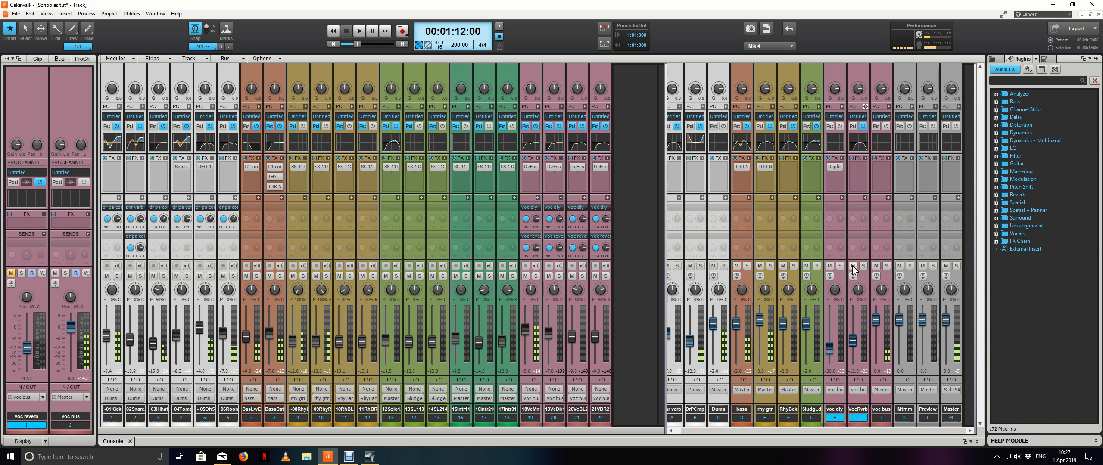
pyautogui.press('space')
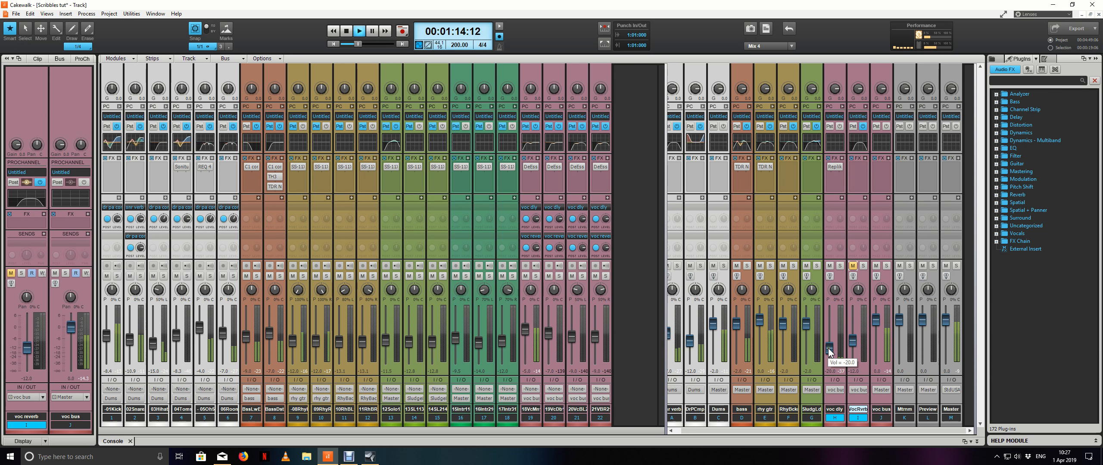
pyautogui.moveTo(828, 349); pyautogui.dragTo(828, 348)
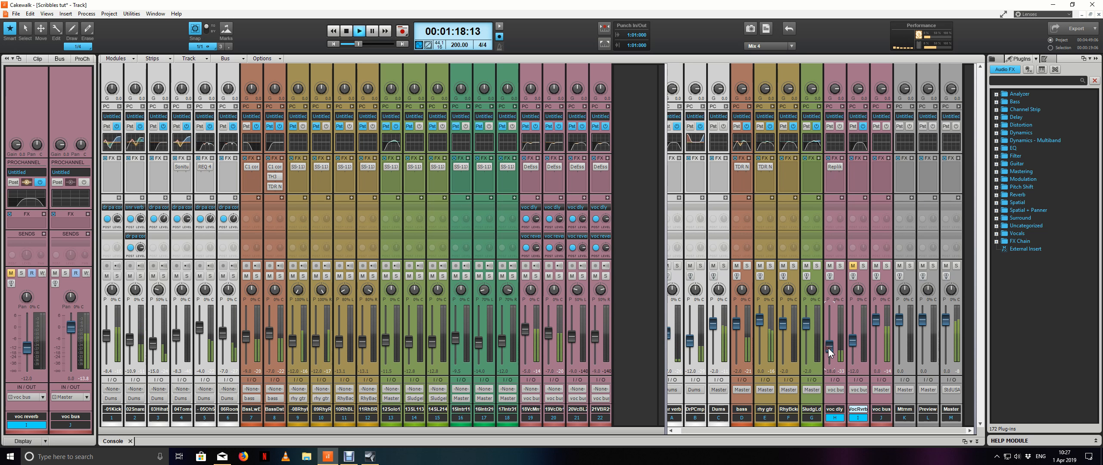
pyautogui.click(853, 266)
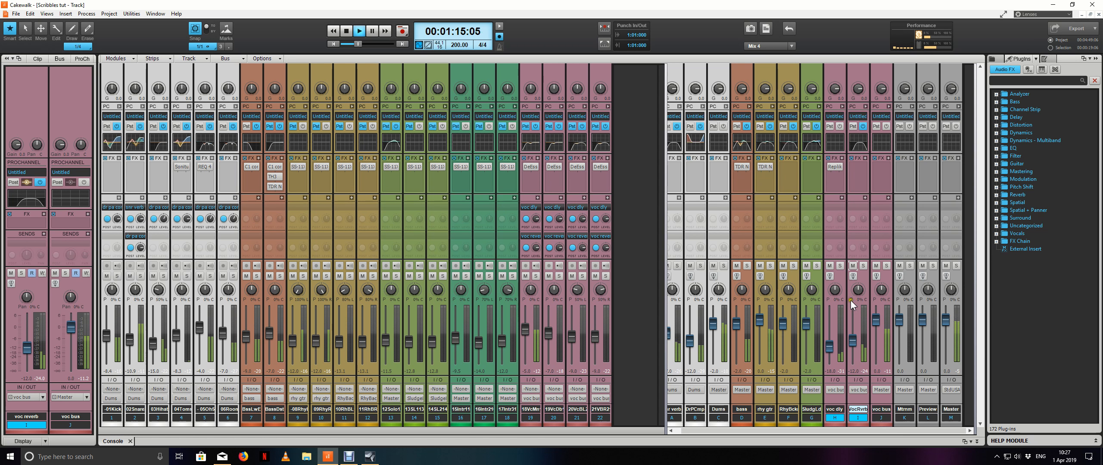
# Compare the mix with the voc dly and voc reverb buses muted and unmuted
pyautogui.click(853, 266)
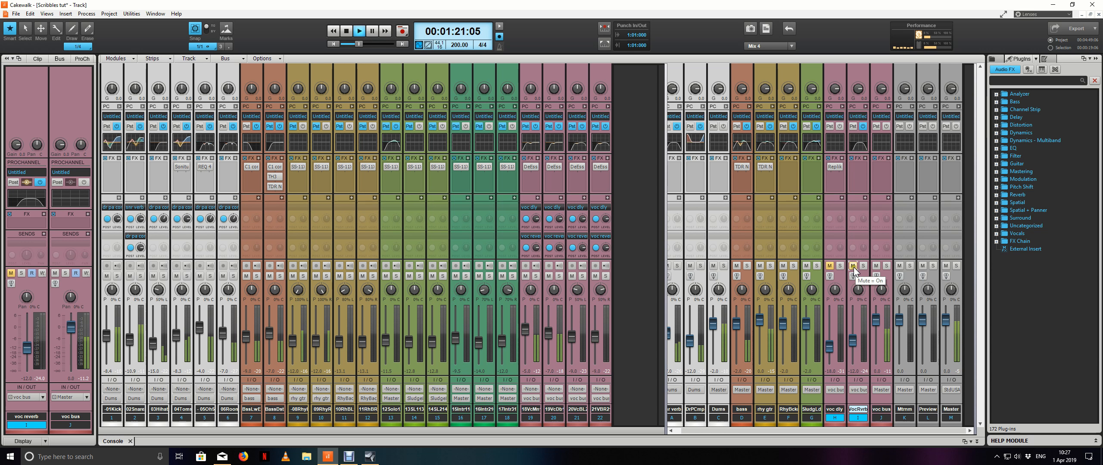
pyautogui.click(829, 266)
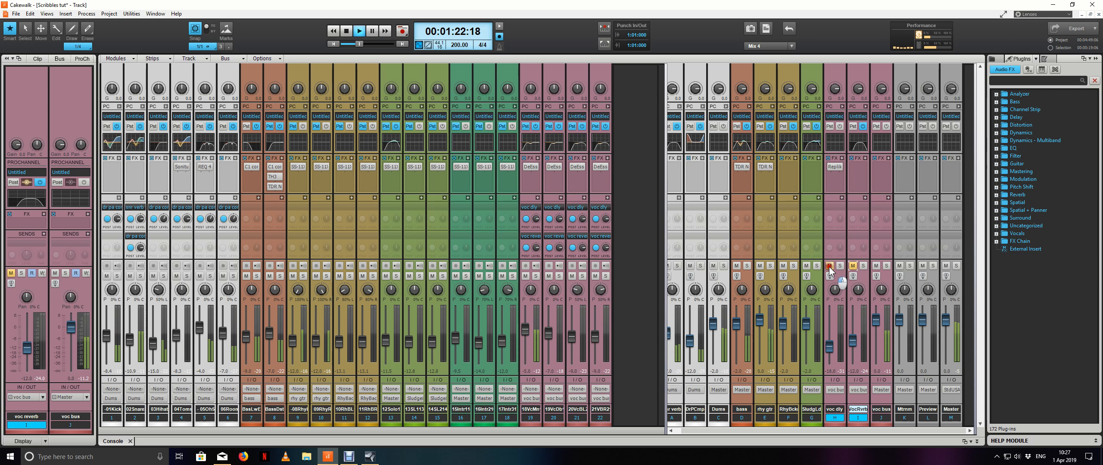
pyautogui.click(853, 266)
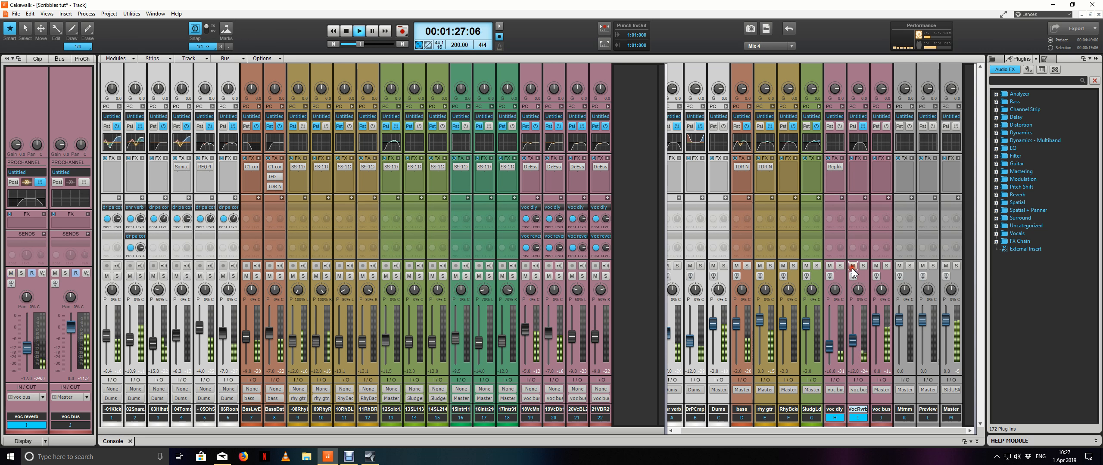
pyautogui.moveTo(850, 340)
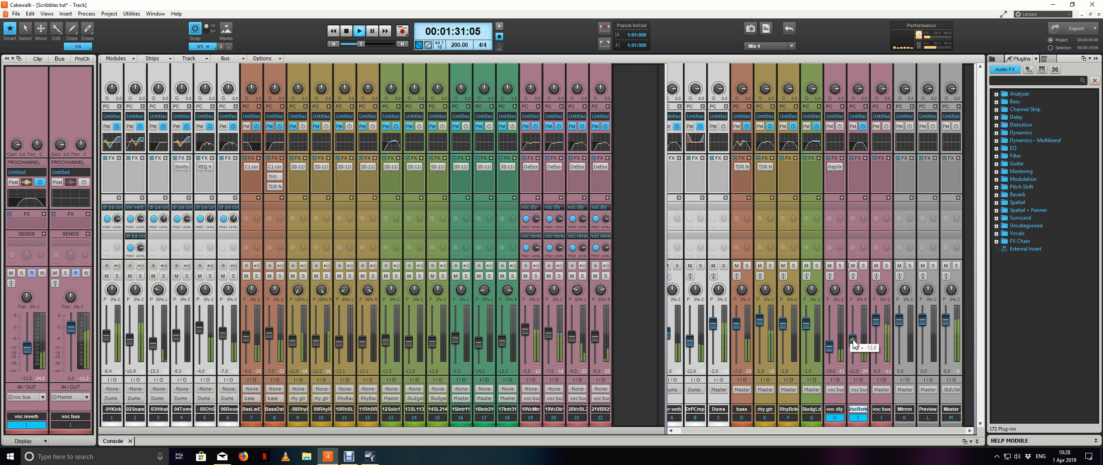
pyautogui.click(830, 266)
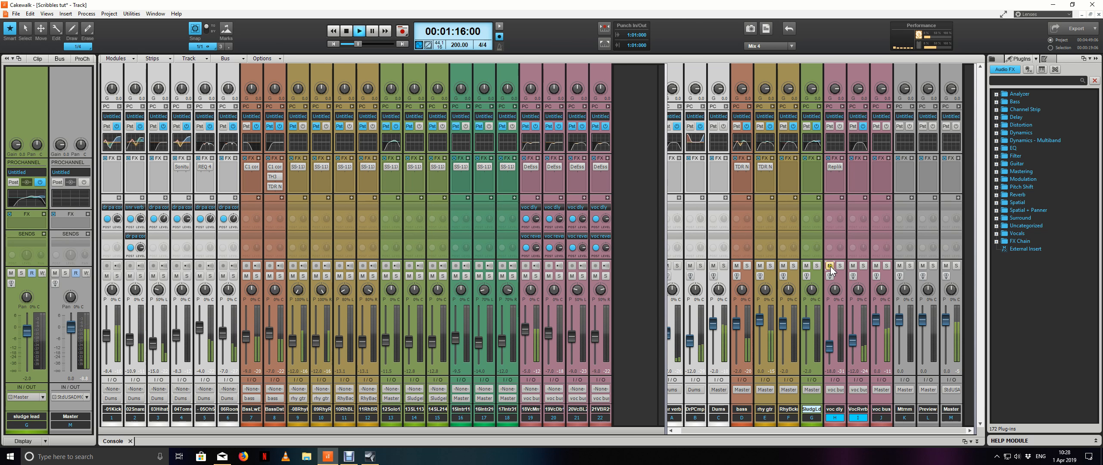
pyautogui.click(829, 266)
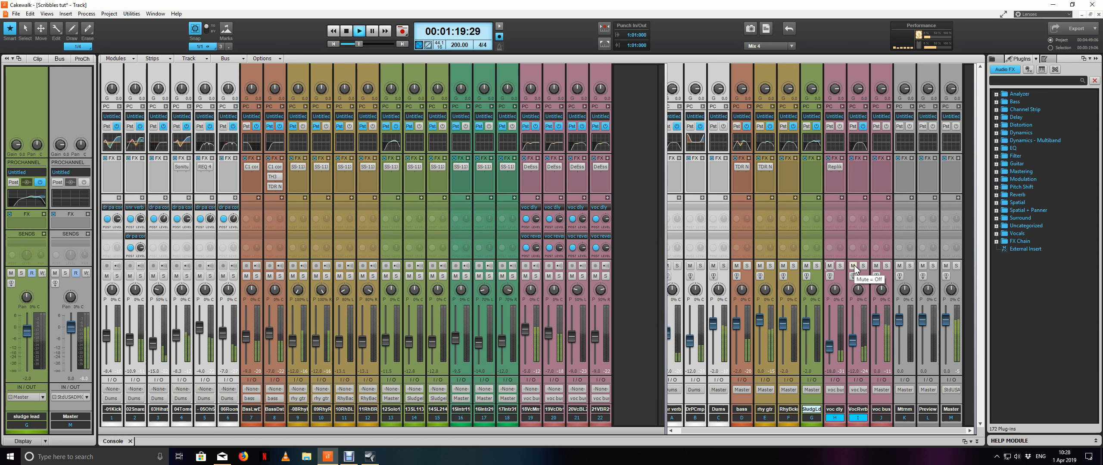
# Set the voc dly bus to -15 dB with the reverb muted, restore the reverb and lower its bus slightly
pyautogui.click(854, 266)
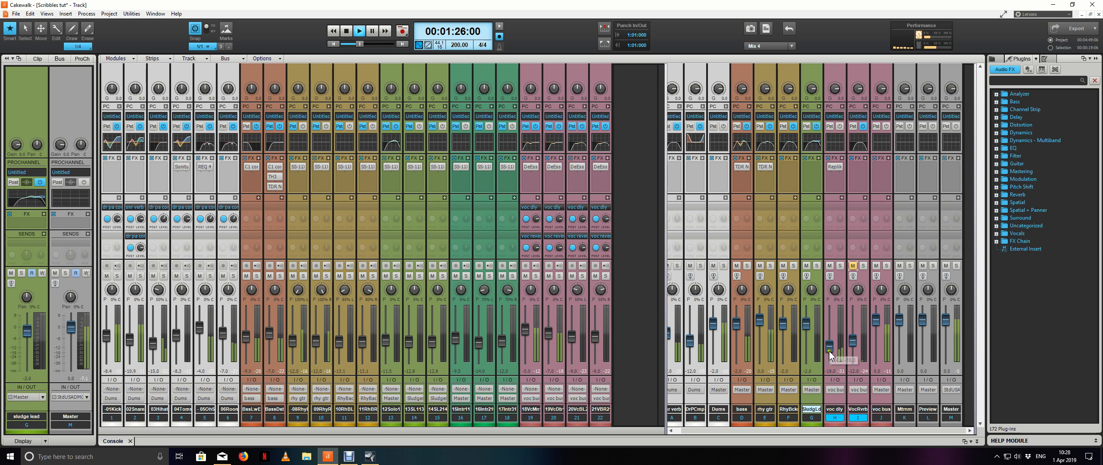
pyautogui.moveTo(829, 351); pyautogui.dragTo(830, 355)
pyautogui.click(841, 372)
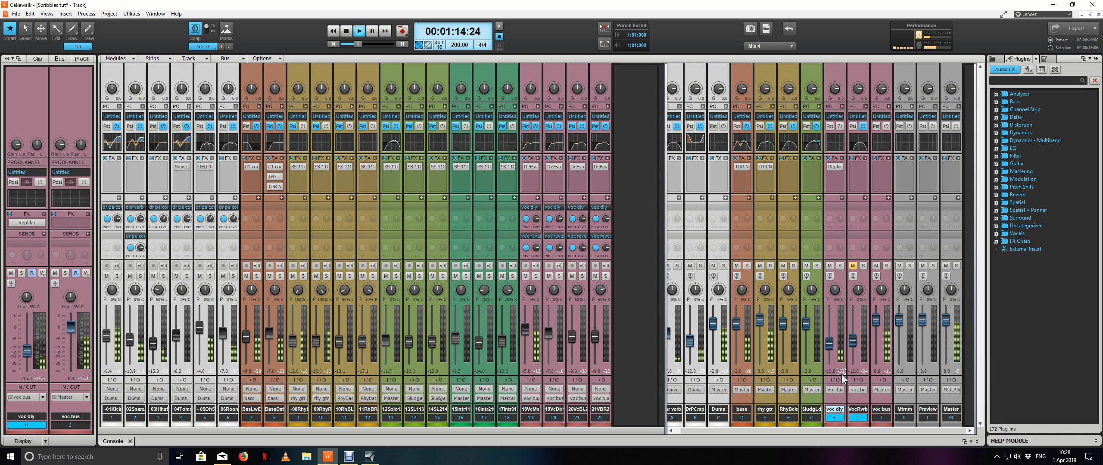
pyautogui.click(852, 265)
pyautogui.moveTo(852, 340); pyautogui.dragTo(854, 345)
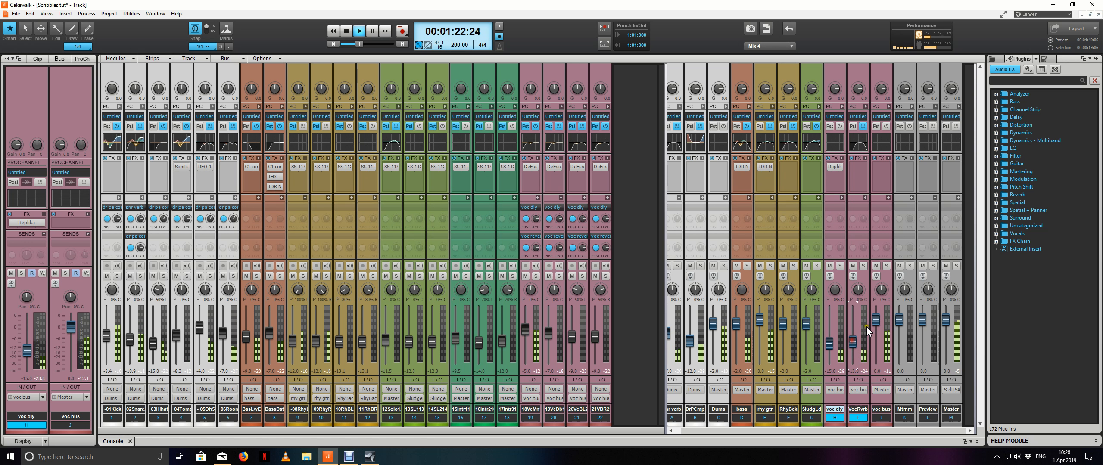
# Fine-tune the voc reverb bus level and set voc dly to -16 dB, auditioning them on the soloed voc bus
pyautogui.click(888, 266)
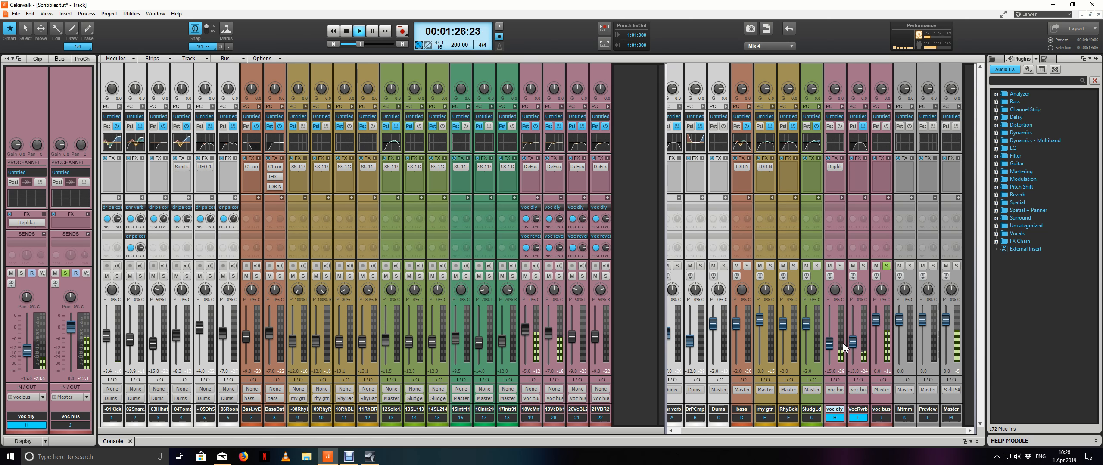
pyautogui.click(852, 266)
pyautogui.click(853, 266)
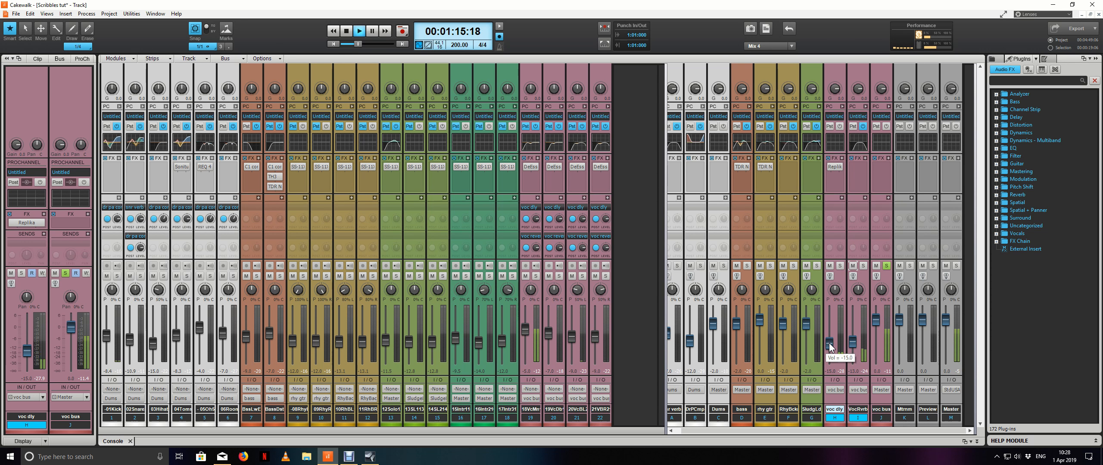
pyautogui.moveTo(851, 341); pyautogui.dragTo(851, 341)
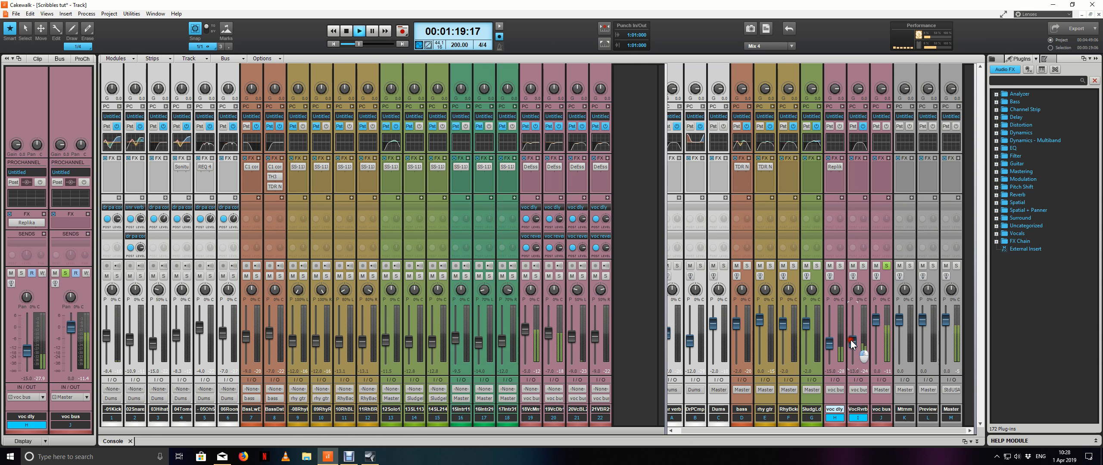
pyautogui.moveTo(830, 341); pyautogui.dragTo(829, 342)
pyautogui.click(886, 266)
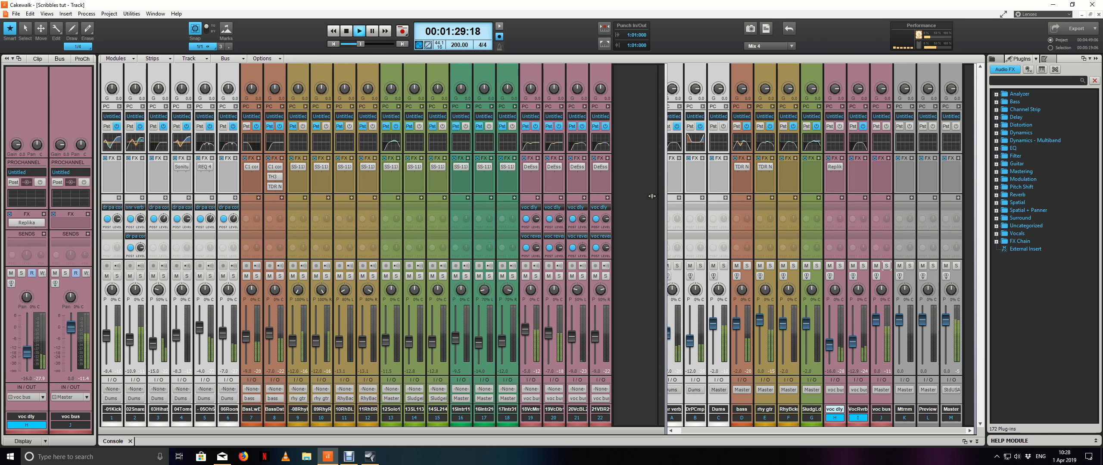
pyautogui.press('space')
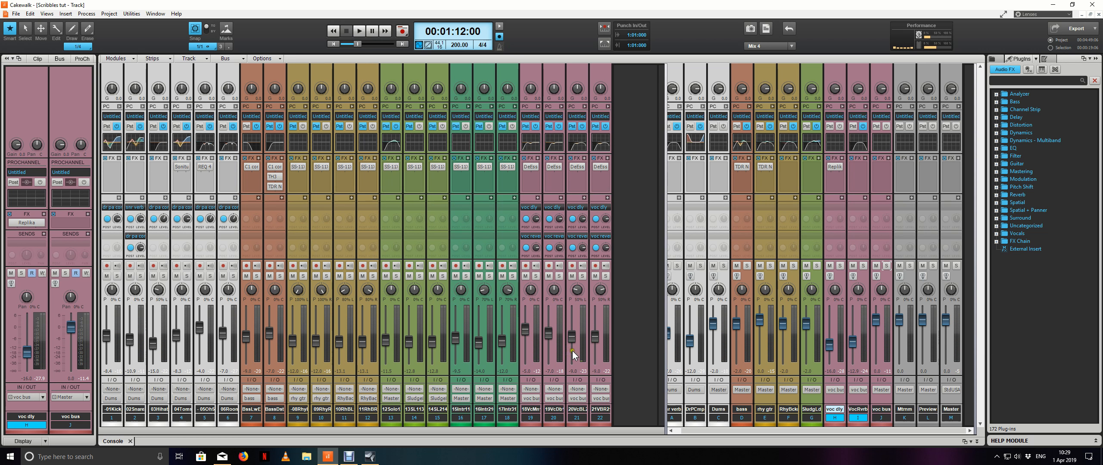
# Adjust the delay and reverb send levels on the vocal double and both backing vocal tracks
pyautogui.click(557, 367)
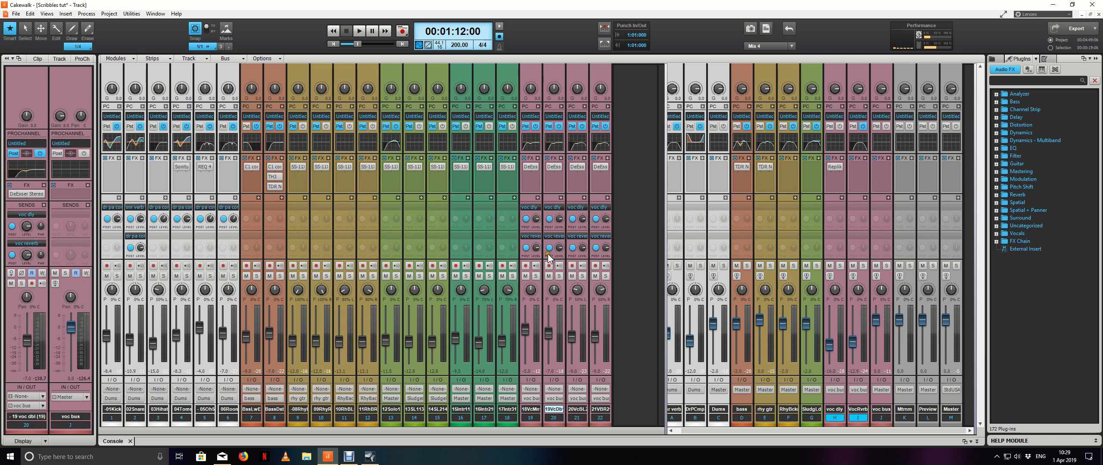
pyautogui.moveTo(558, 218)
pyautogui.moveTo(560, 249); pyautogui.dragTo(560, 247)
pyautogui.moveTo(560, 249); pyautogui.dragTo(560, 248)
pyautogui.moveTo(582, 219); pyautogui.dragTo(582, 219)
pyautogui.moveTo(582, 248); pyautogui.dragTo(605, 216)
# Lower the vocal double and both backing vocal tracks together, with the double at -9 dB, and audition the double soloed
pyautogui.moveTo(554, 419); pyautogui.dragTo(600, 417)
pyautogui.press('space')
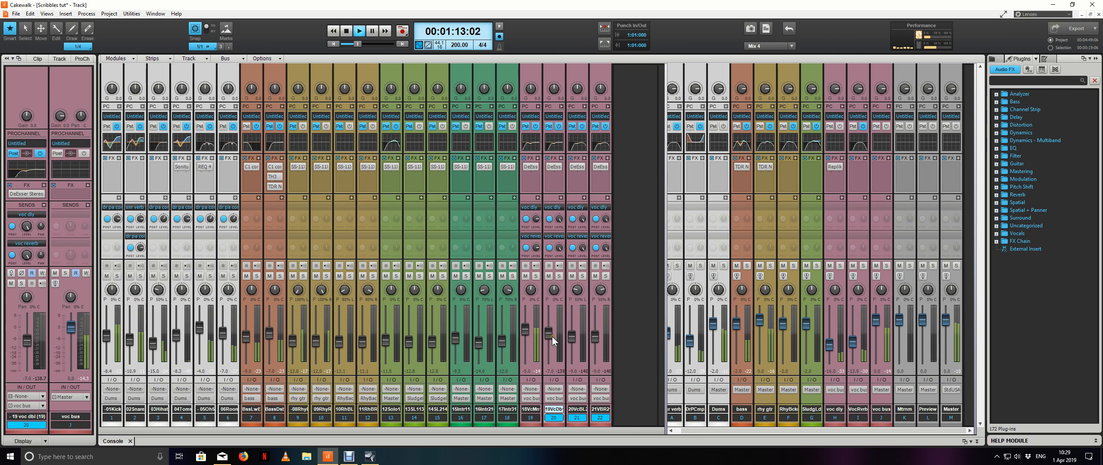
pyautogui.moveTo(549, 334)
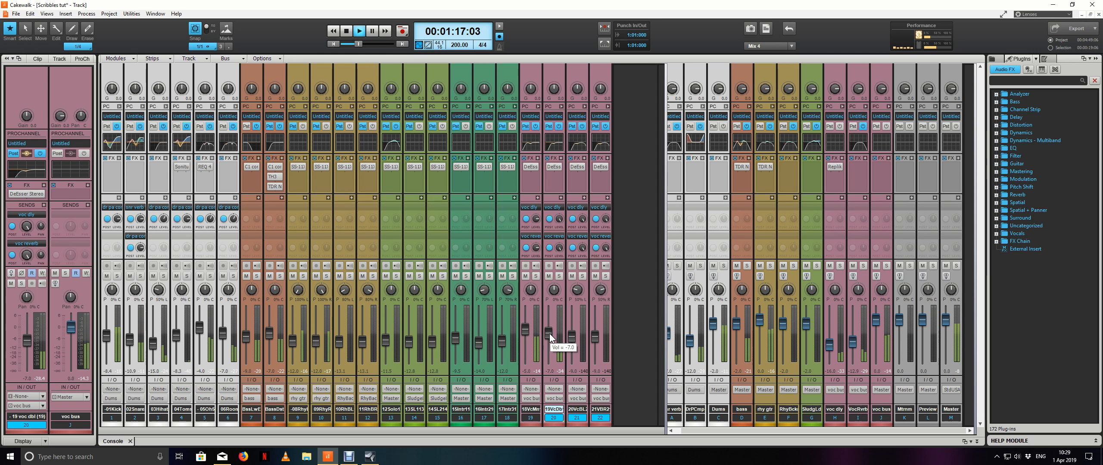
pyautogui.moveTo(550, 334); pyautogui.dragTo(550, 334)
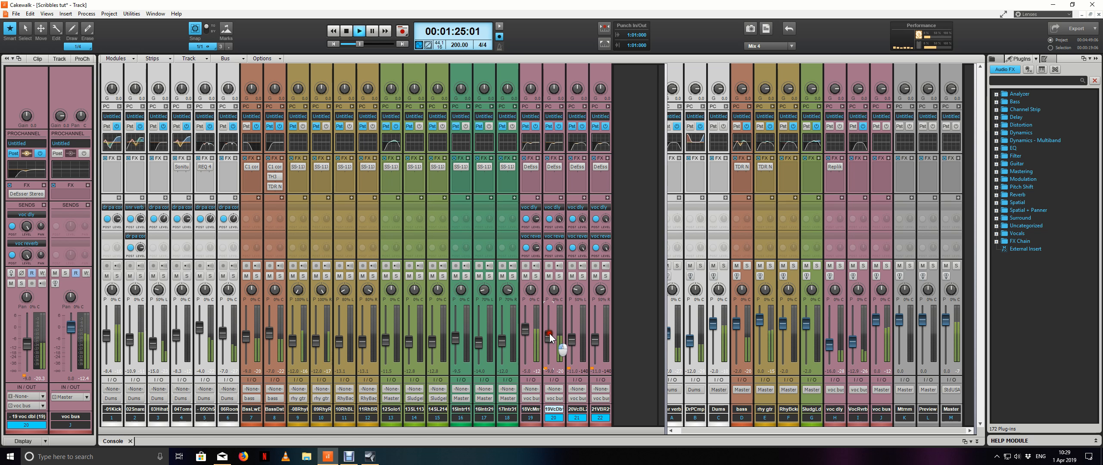
pyautogui.click(558, 279)
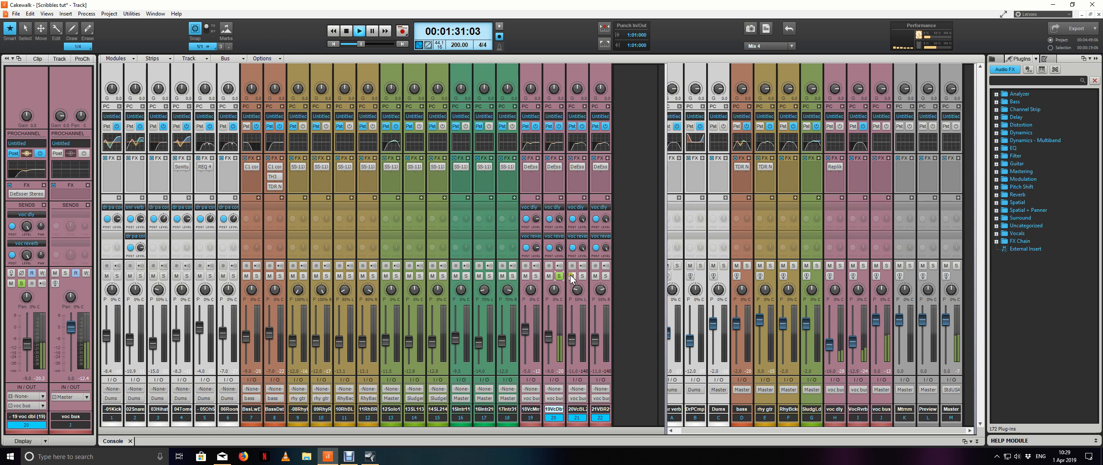
pyautogui.click(559, 277)
pyautogui.press('space')
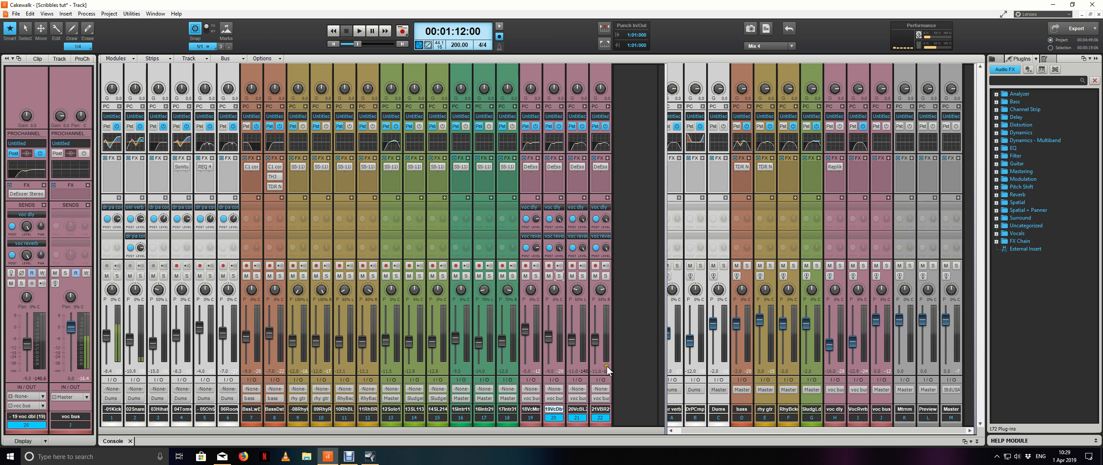
# Check the vocal clips in the track view, reselect the first vocal section for playback, and return to the console
pyautogui.press('space')
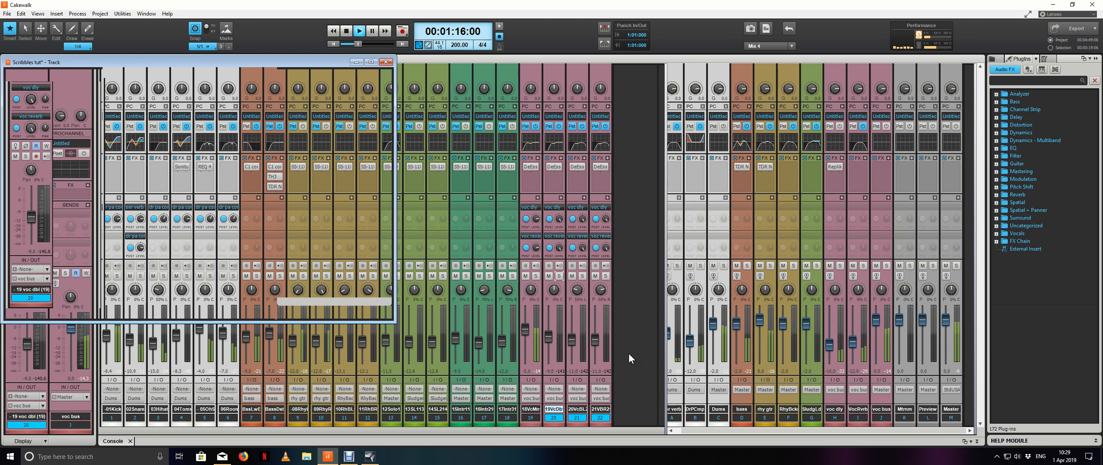
pyautogui.hotkey('alt', '1')
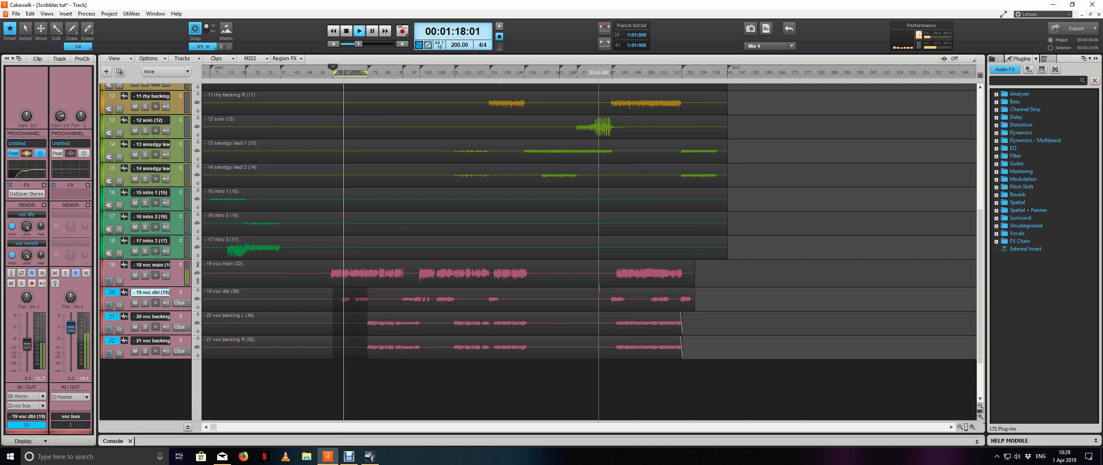
pyautogui.click(771, 304)
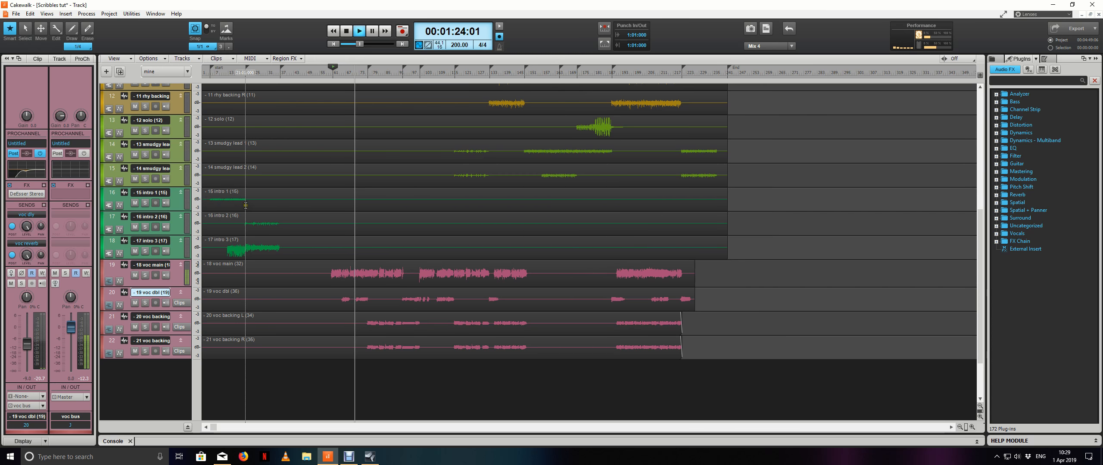
pyautogui.scroll(4, 246, 206)
pyautogui.scroll(-5, 246, 206)
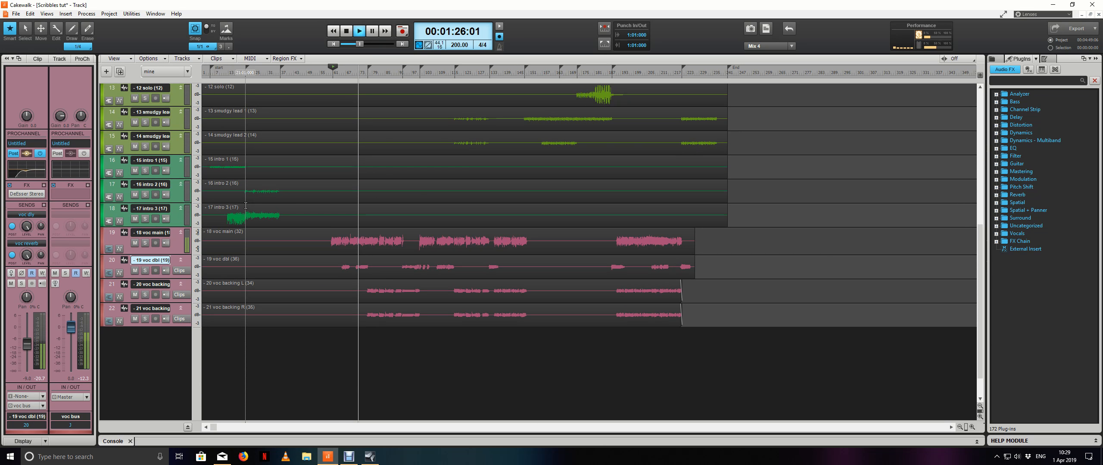
pyautogui.press('space')
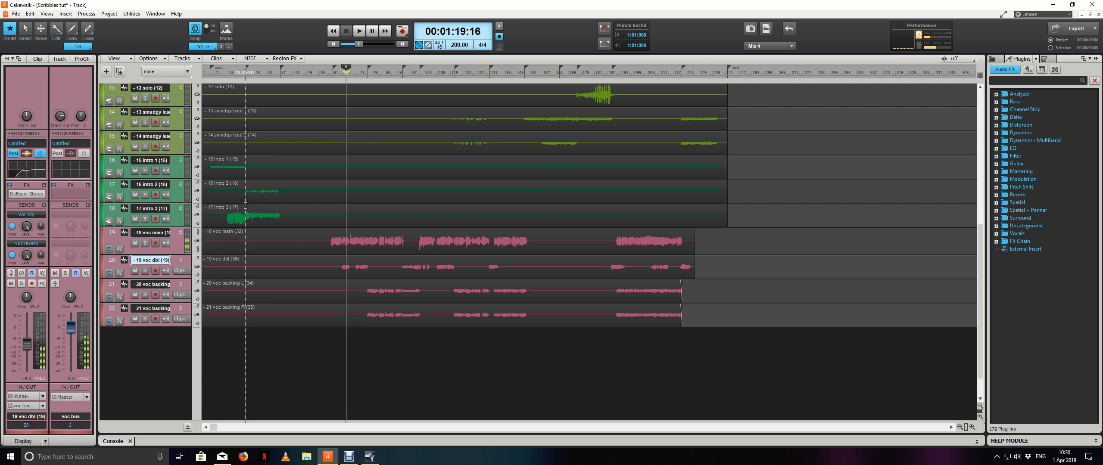
pyautogui.click(361, 64)
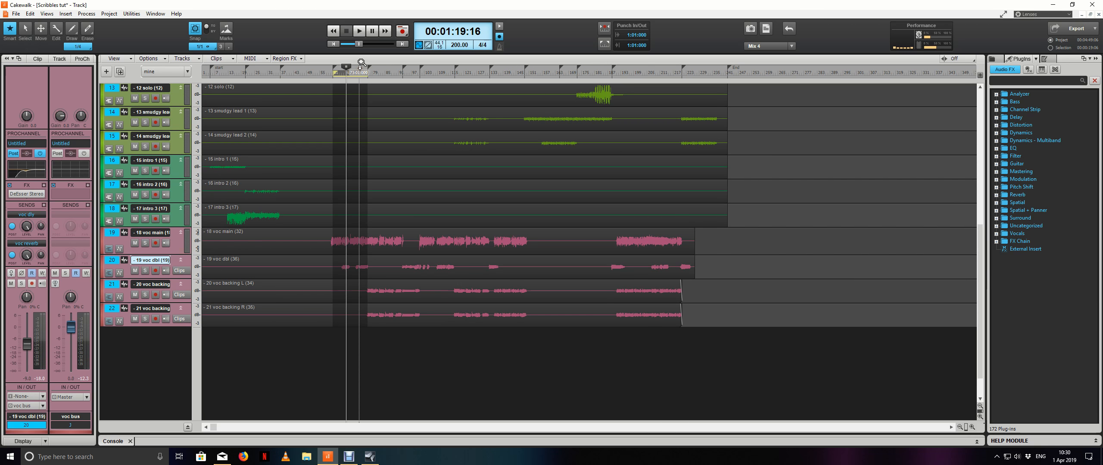
pyautogui.press('space')
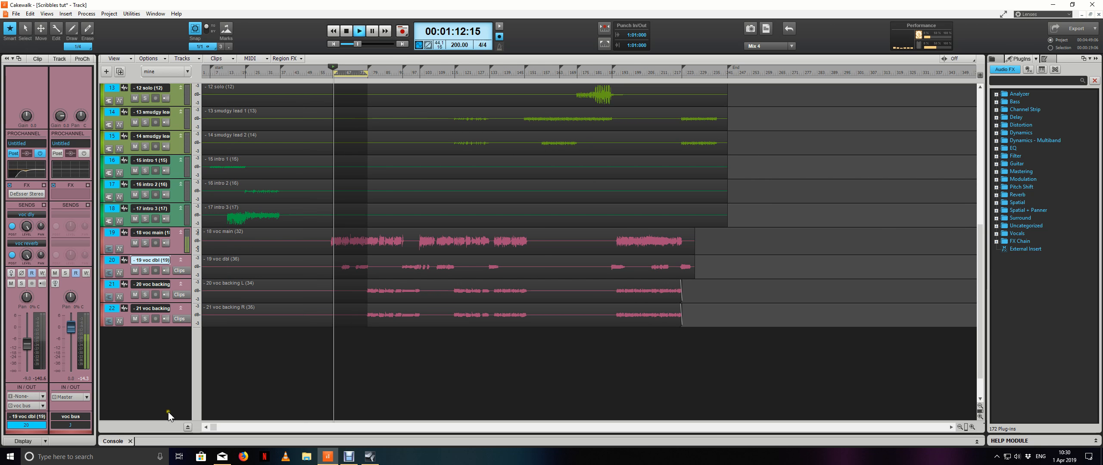
pyautogui.click(113, 442)
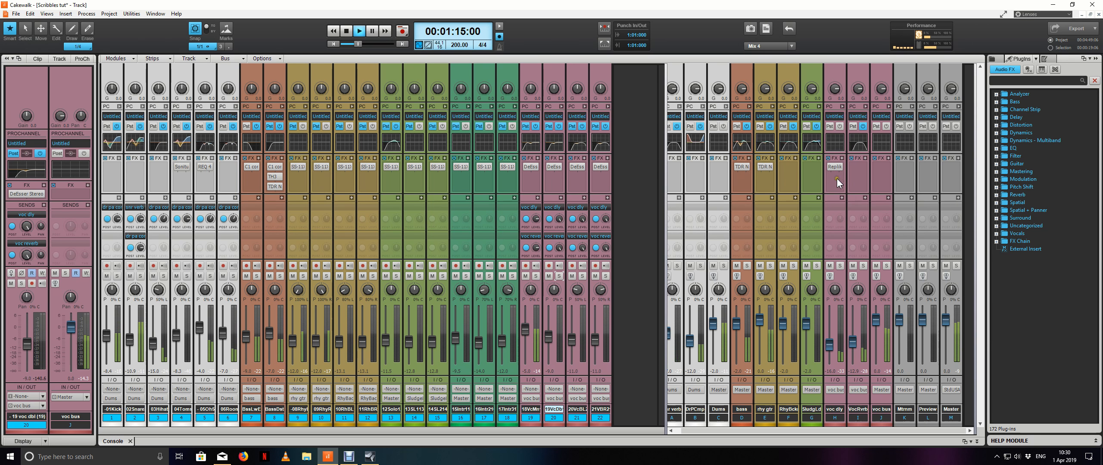
# Expand the voc reverb bus's ProChannel and reduce the BREVERB 2 predelay to 0
pyautogui.click(836, 179)
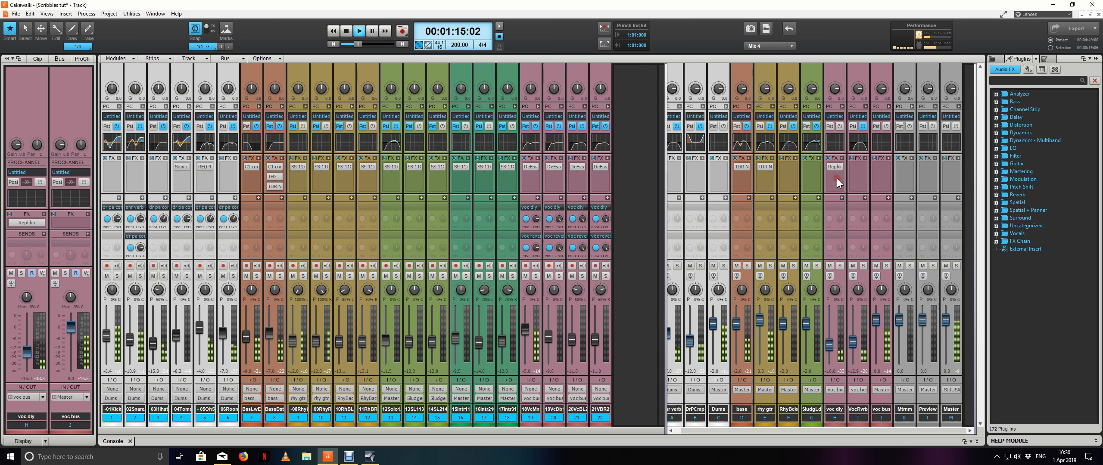
pyautogui.click(866, 106)
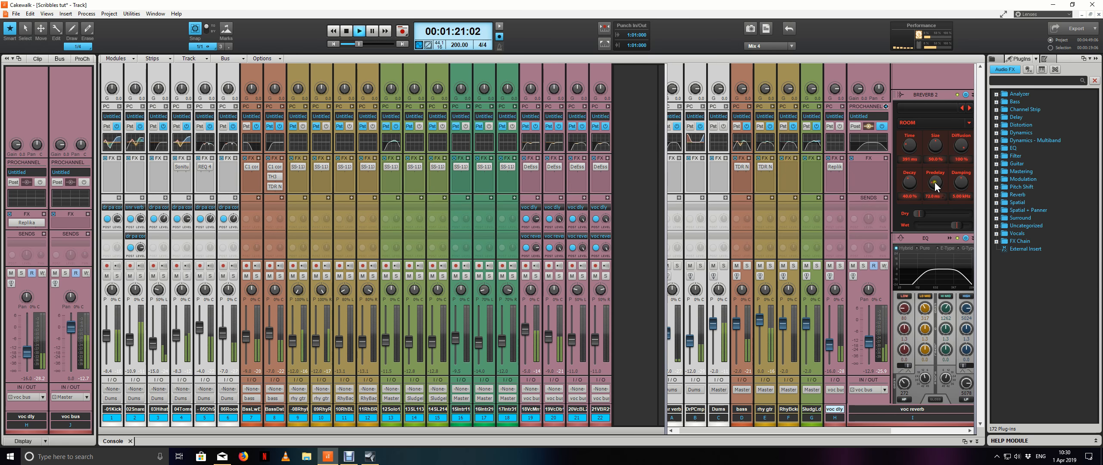
pyautogui.moveTo(934, 183); pyautogui.dragTo(943, 191)
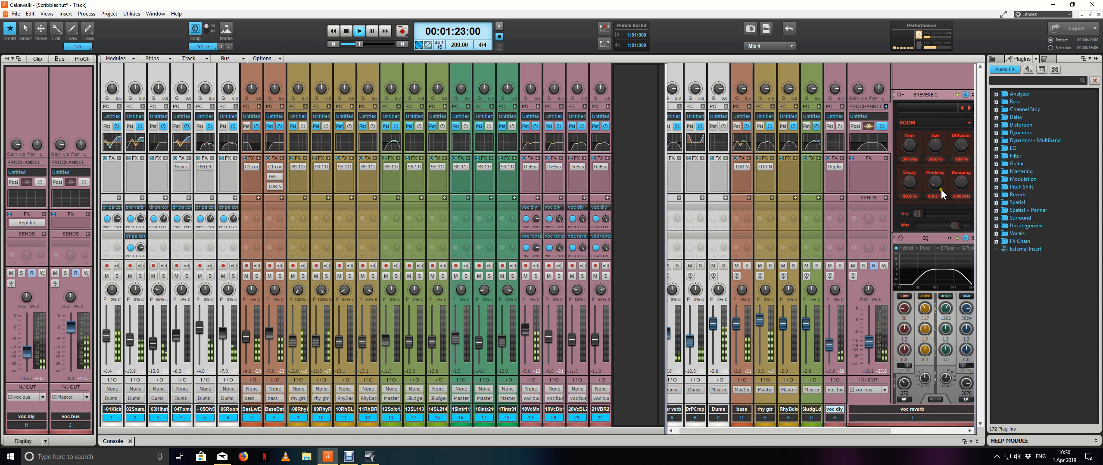
# Solo the main vocal, audition a long BREVERB 2 predelay, and bring the predelay back to a short setting
pyautogui.click(536, 277)
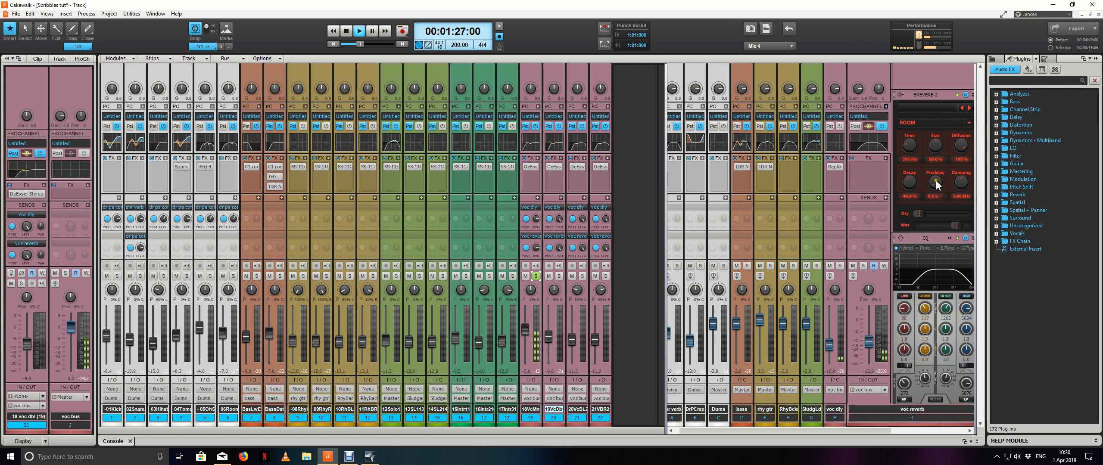
pyautogui.moveTo(934, 182); pyautogui.dragTo(934, 162)
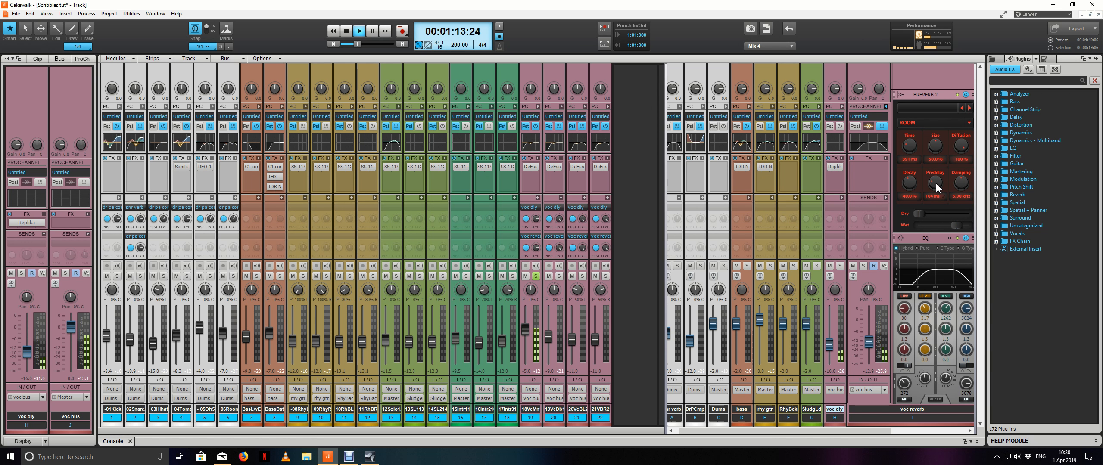
pyautogui.click(935, 182)
pyautogui.moveTo(935, 183); pyautogui.dragTo(939, 179)
pyautogui.press('space')
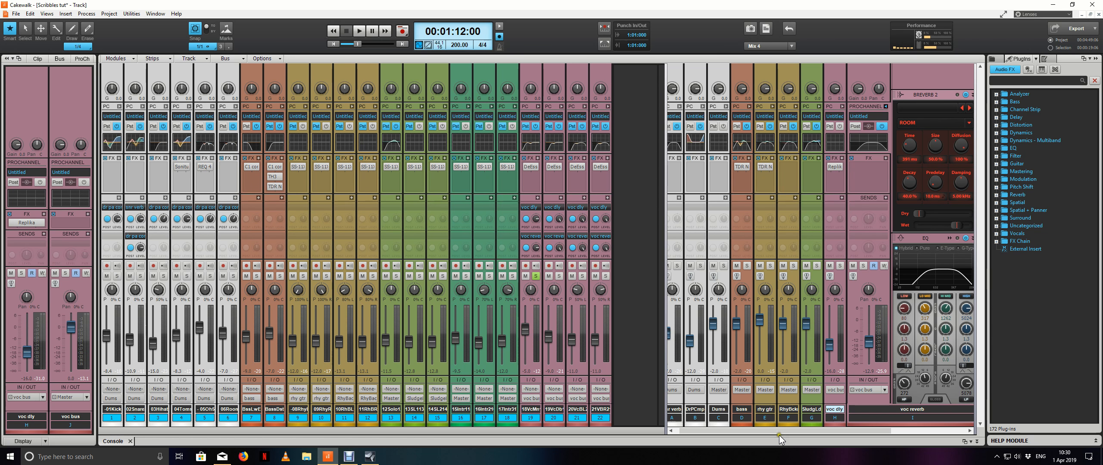
pyautogui.moveTo(778, 435); pyautogui.dragTo(856, 437)
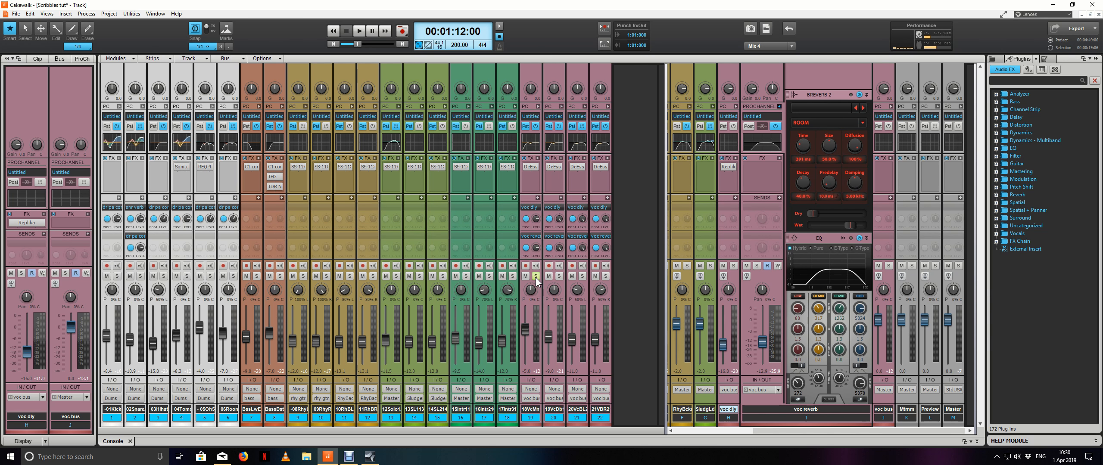
# Set the voc reverb bus's BREVERB 2 predelay to 0 and audition the soloed main vocal with the voc dly bus muted
pyautogui.moveTo(830, 189); pyautogui.dragTo(830, 190)
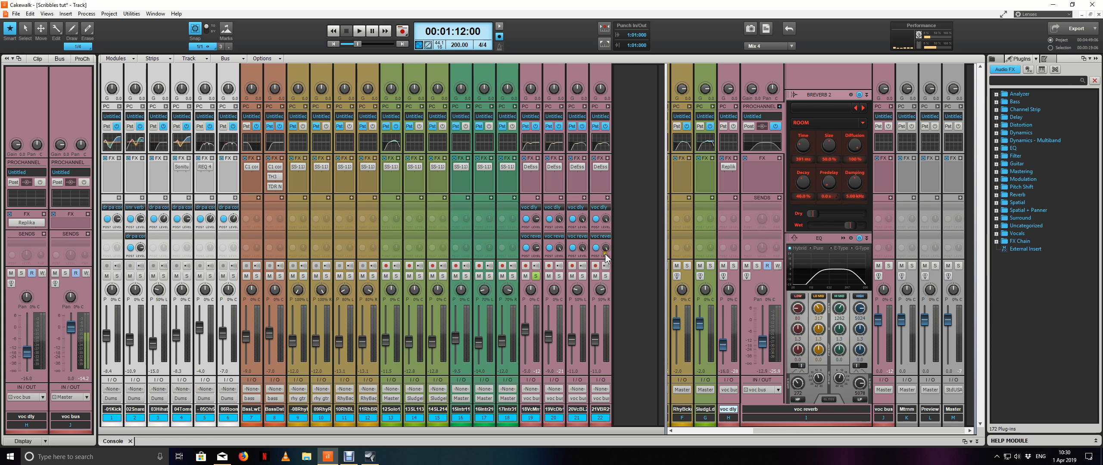
pyautogui.press('space')
pyautogui.click(724, 265)
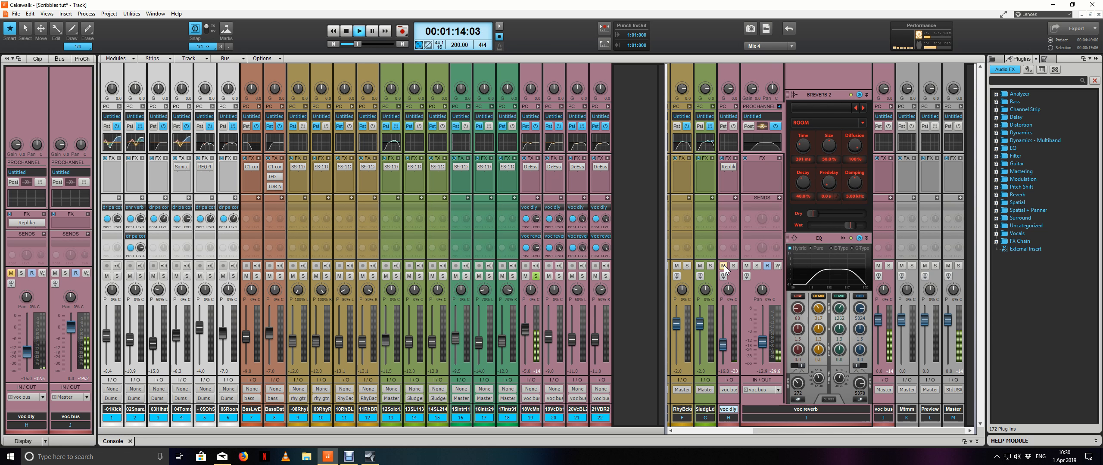
pyautogui.press('space')
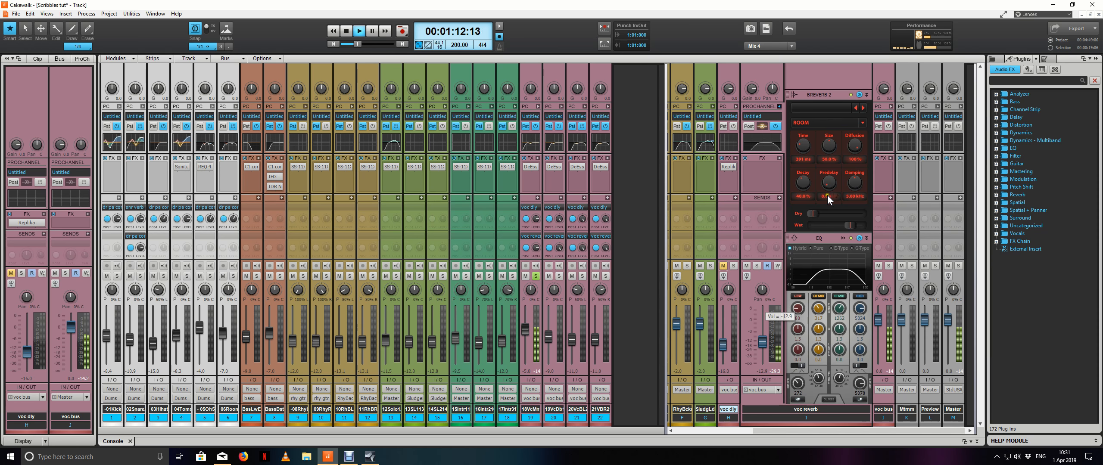
pyautogui.click(744, 266)
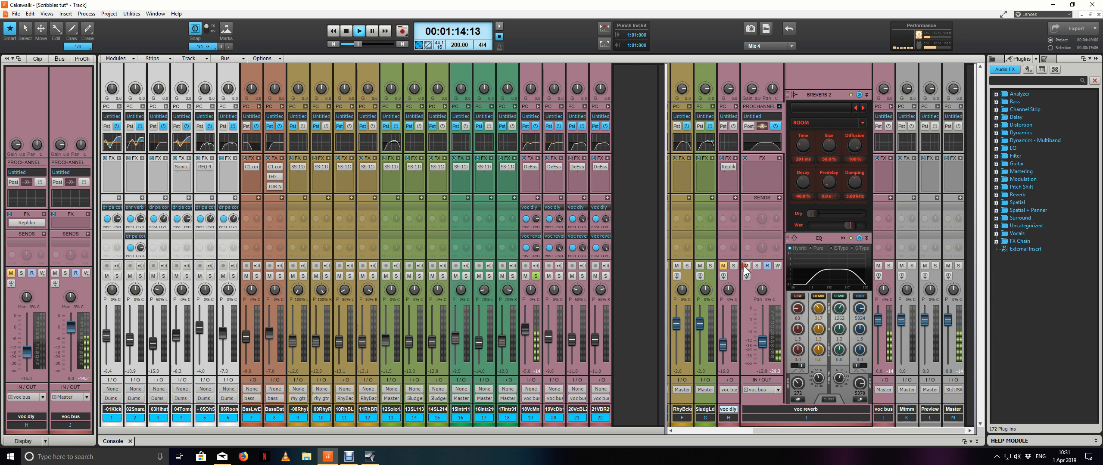
pyautogui.click(743, 266)
pyautogui.moveTo(826, 187)
pyautogui.mouseDown()
pyautogui.moveTo(829, 164)
pyautogui.moveTo(831, 200)
pyautogui.mouseUp()
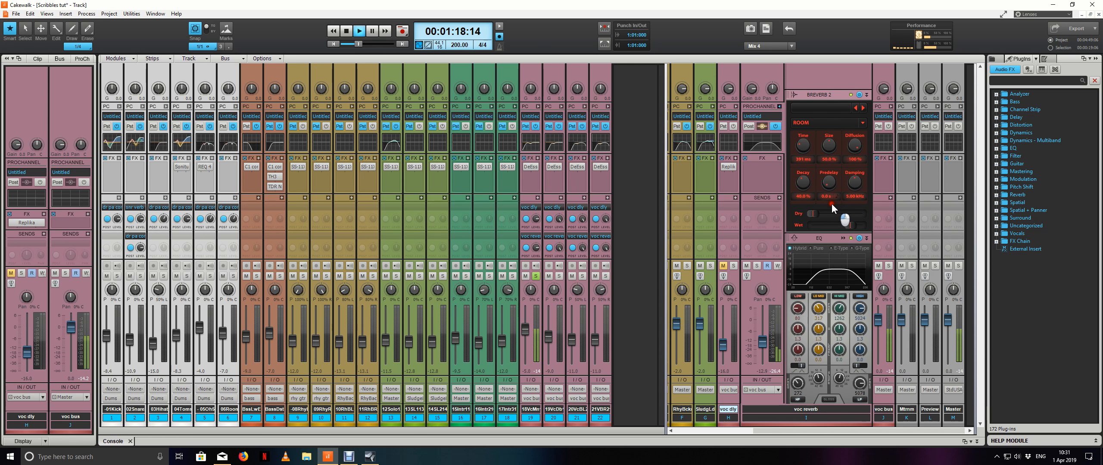
# Adjust the BREVERB 2 reverb time and raise the voc reverb bus level slightly while auditioning the main vocal
pyautogui.press('space')
pyautogui.moveTo(805, 145); pyautogui.dragTo(807, 145)
pyautogui.press('space')
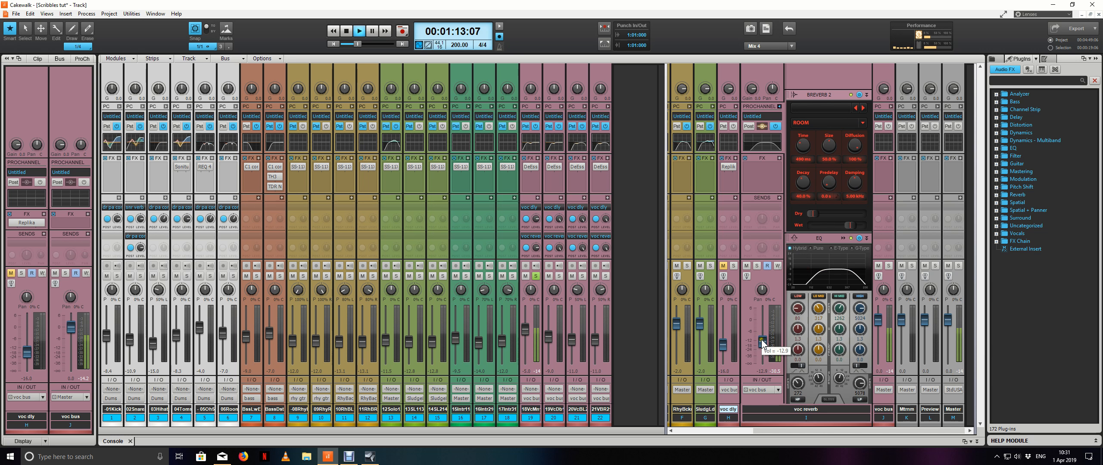
pyautogui.moveTo(762, 343); pyautogui.dragTo(762, 343)
pyautogui.press('space')
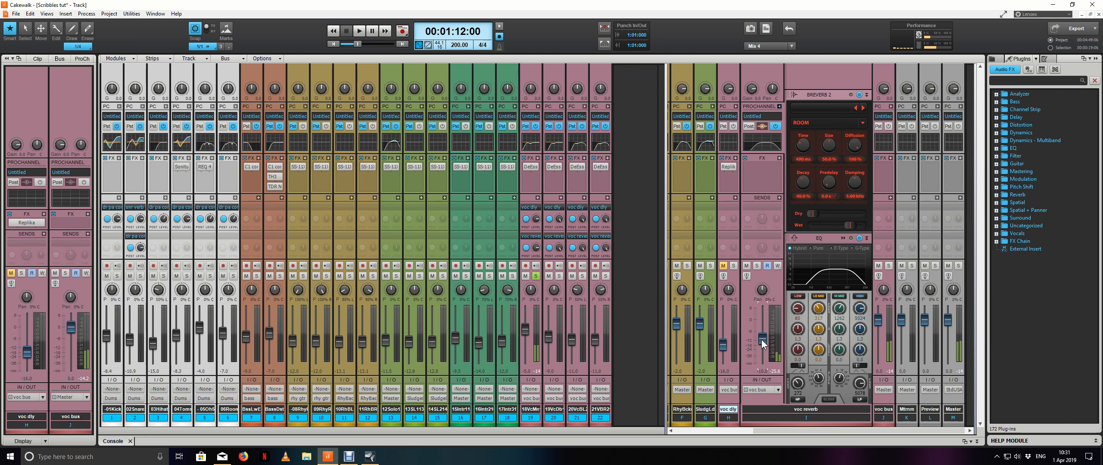
# Unmute the voc dly bus and unsolo the main vocal to hear the vocal effects in the full mix
pyautogui.press('space')
pyautogui.click(723, 264)
pyautogui.click(724, 266)
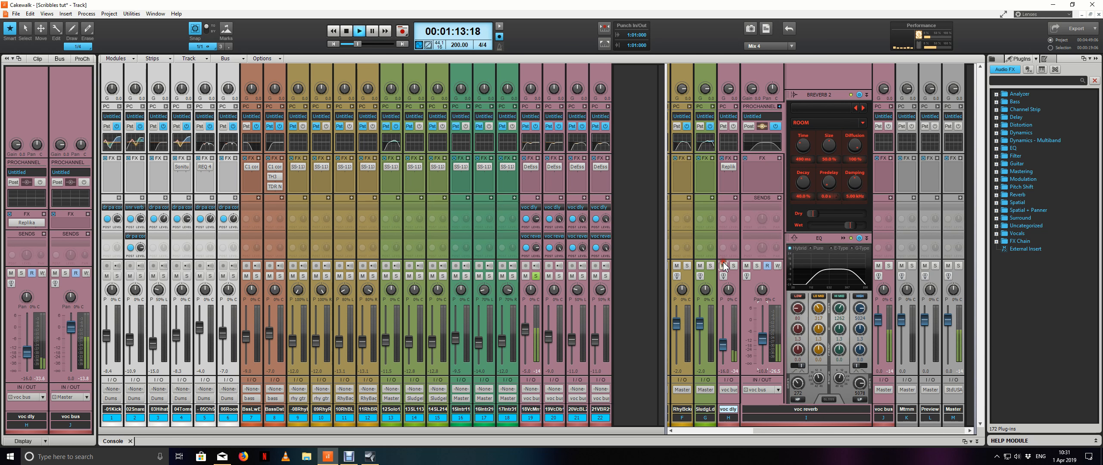
pyautogui.click(536, 275)
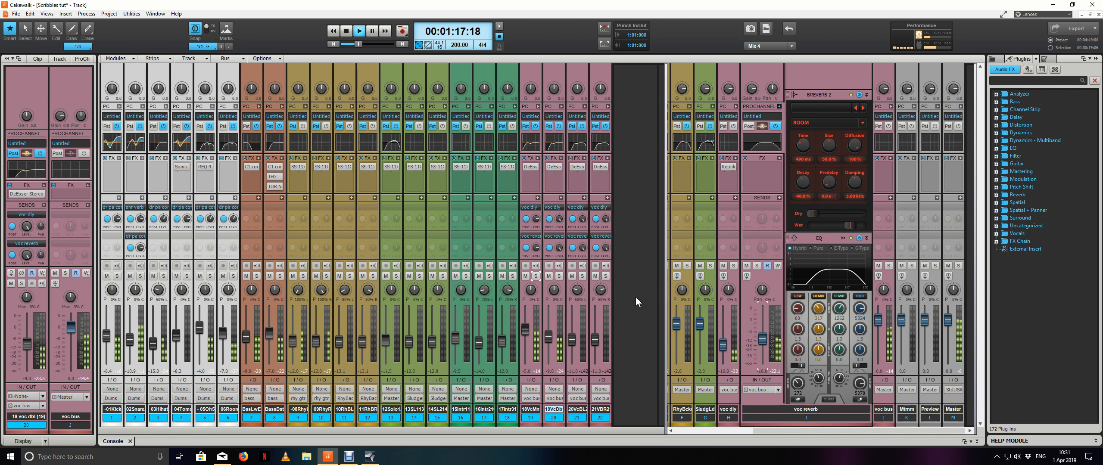
# Collapse the voc reverb bus's ProChannel and lower its level slightly in the full mix with voc dly muted
pyautogui.click(779, 105)
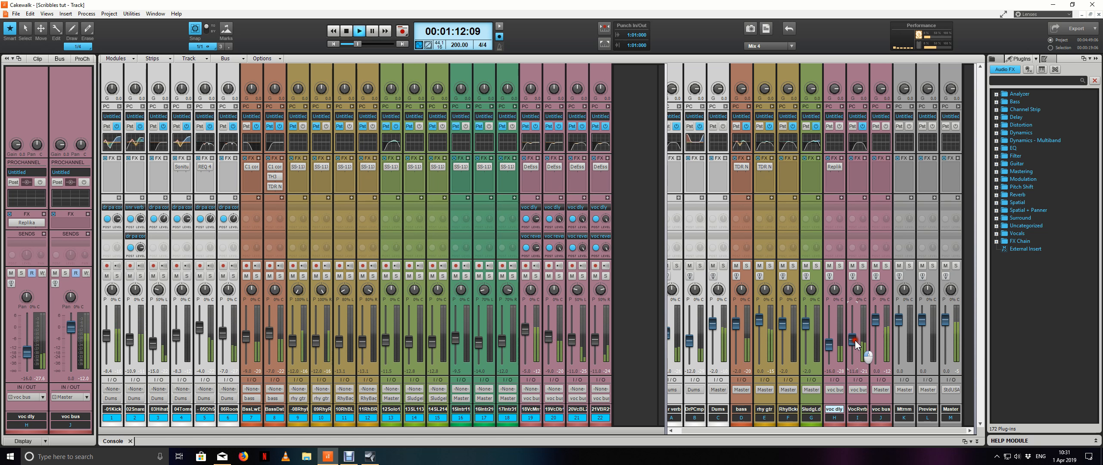
pyautogui.moveTo(857, 339); pyautogui.dragTo(856, 344)
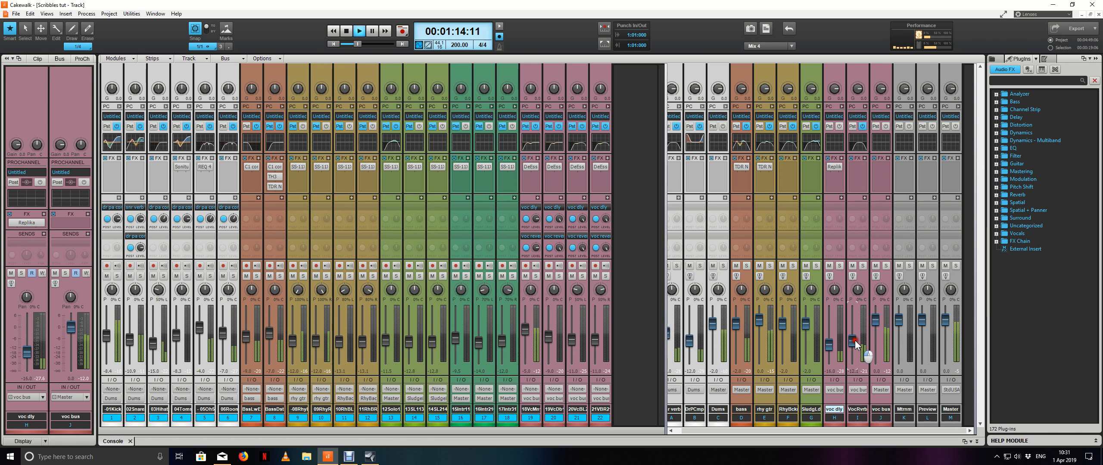
pyautogui.click(830, 266)
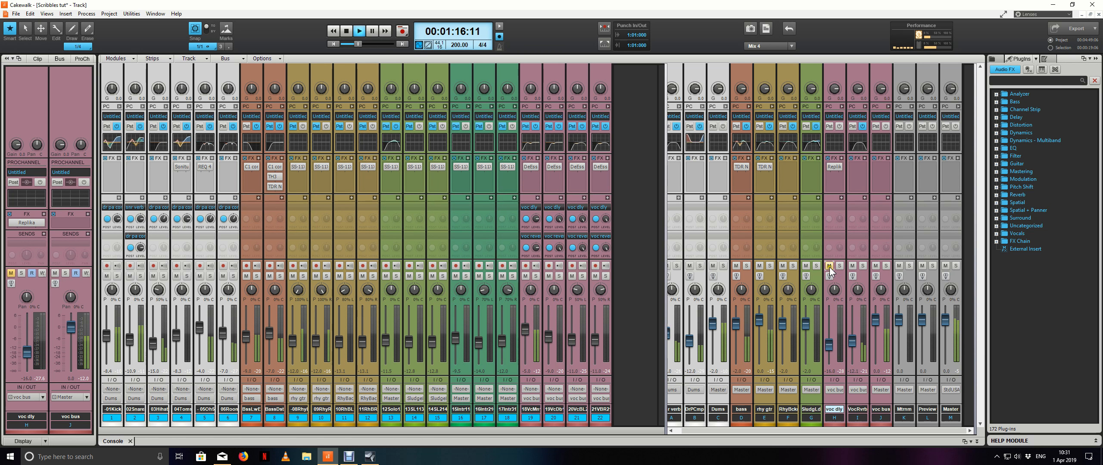
pyautogui.click(851, 341)
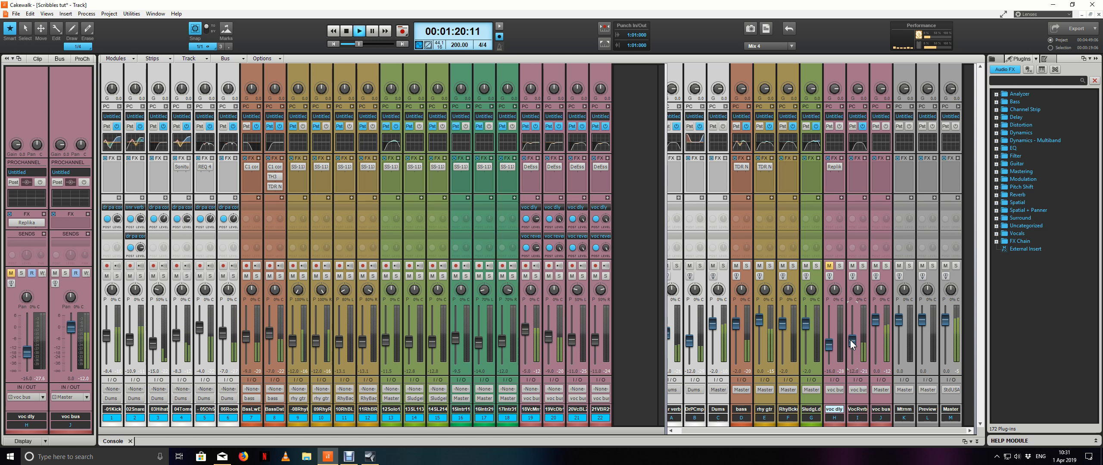
# Compare the mix with the voc reverb bus muted and unmuted, and briefly solo the unmuted voc dly bus
pyautogui.click(853, 265)
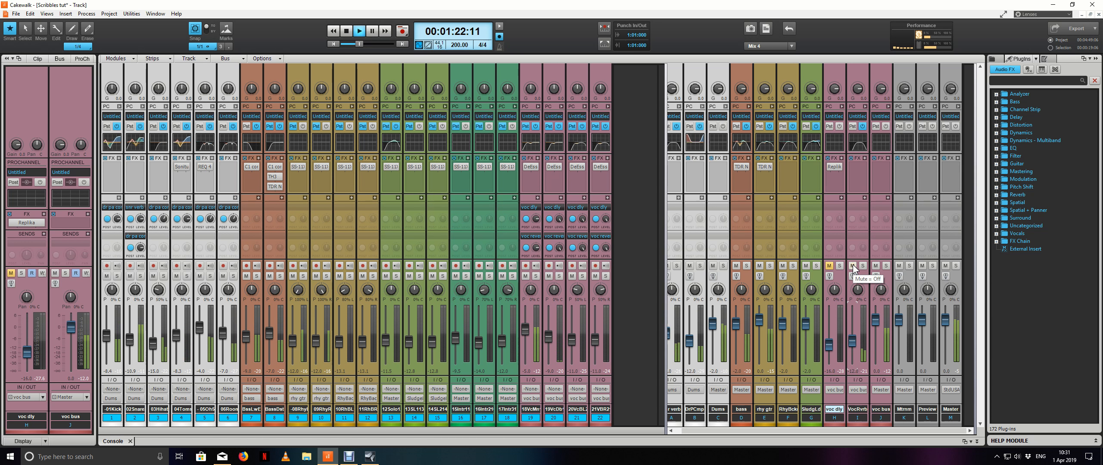
pyautogui.click(853, 266)
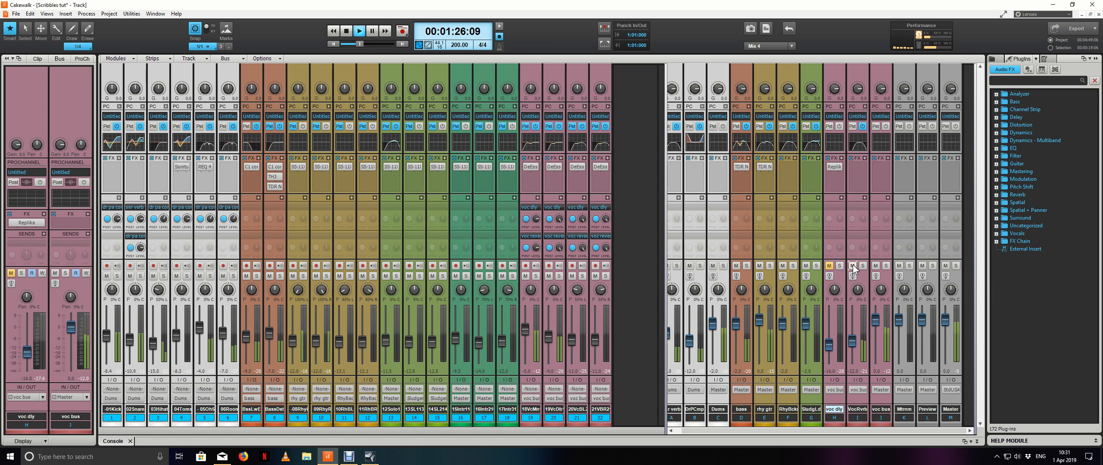
pyautogui.click(828, 266)
pyautogui.click(838, 266)
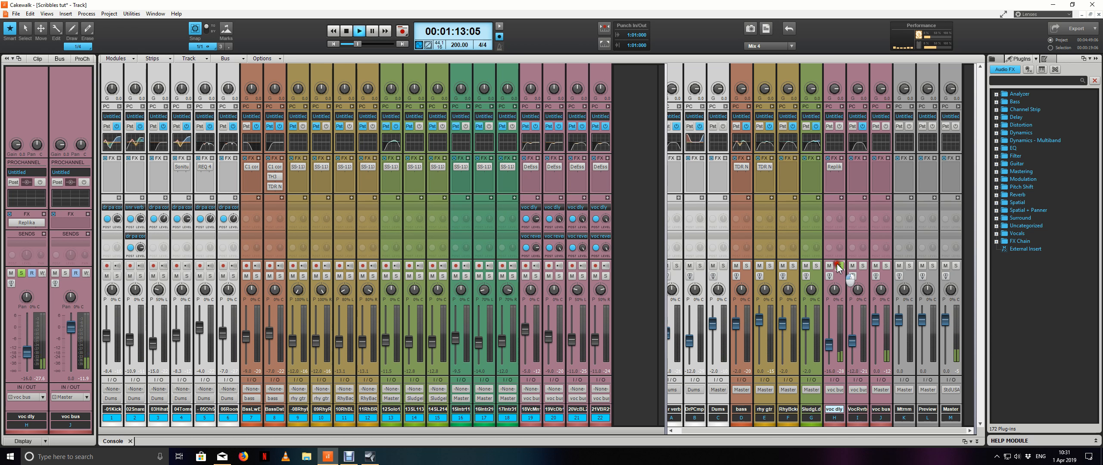
pyautogui.click(839, 265)
pyautogui.press('space')
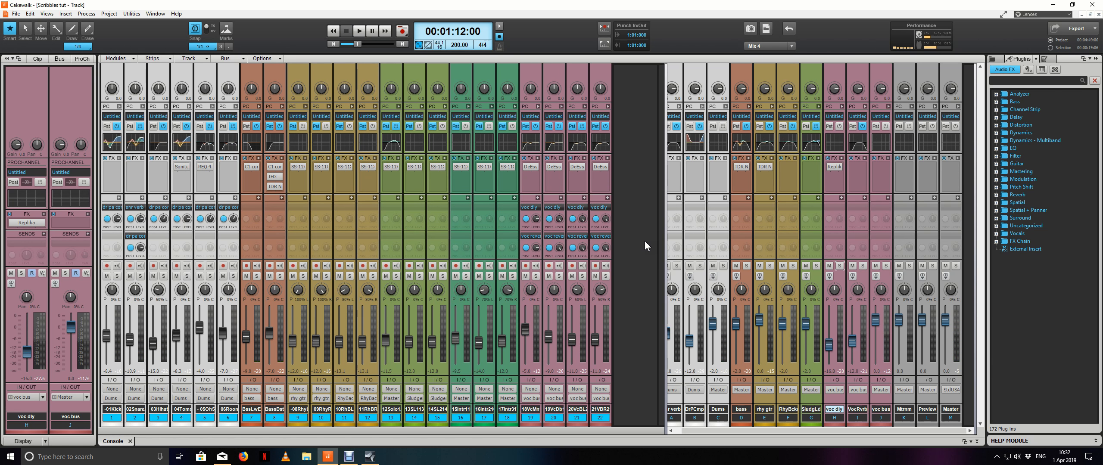
# Look through all tracks in the track view, place the playback position just before the first main vocal clip, and return to the console
pyautogui.press('d')
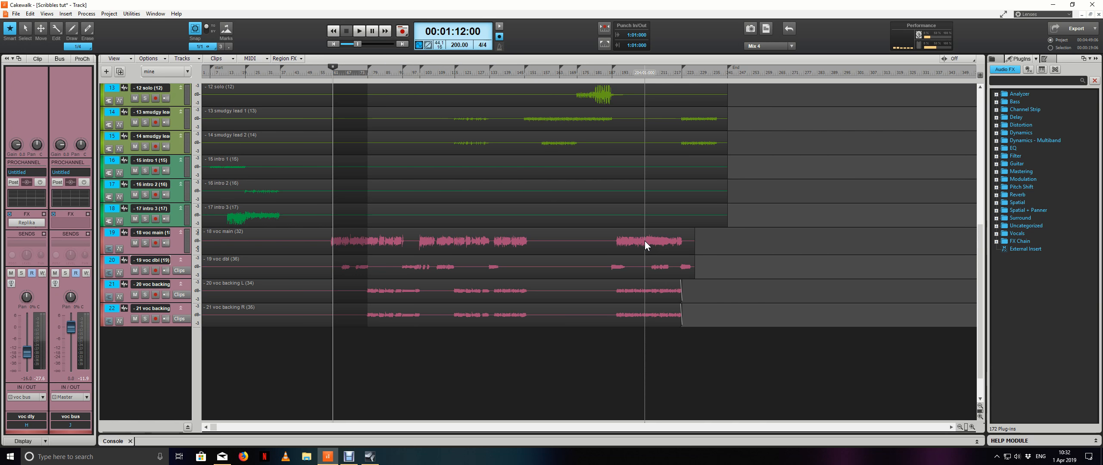
pyautogui.scroll(6, 474, 242)
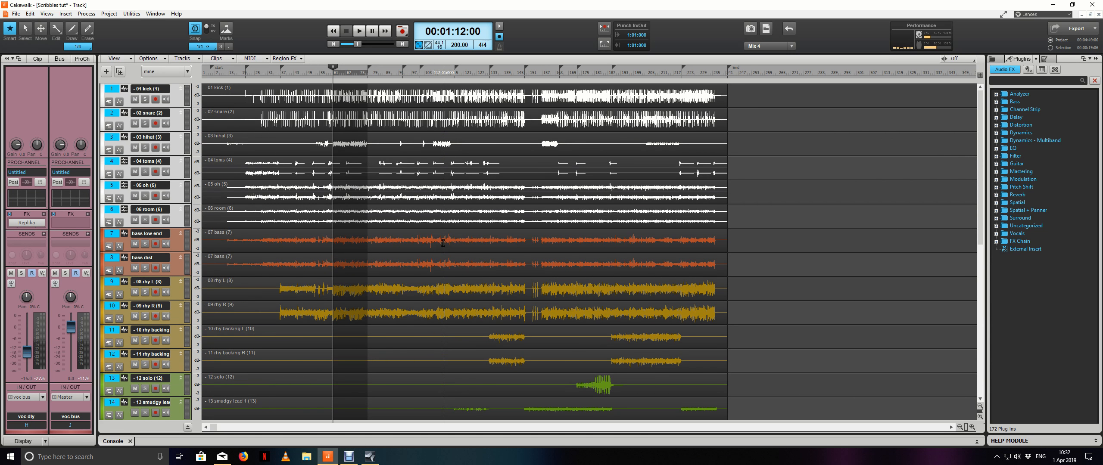
pyautogui.scroll(-6, 443, 242)
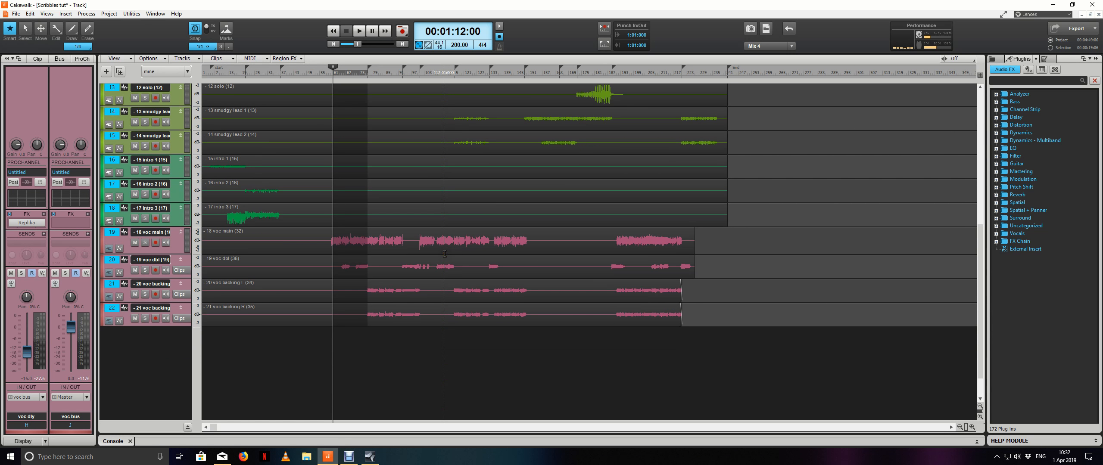
pyautogui.click(332, 335)
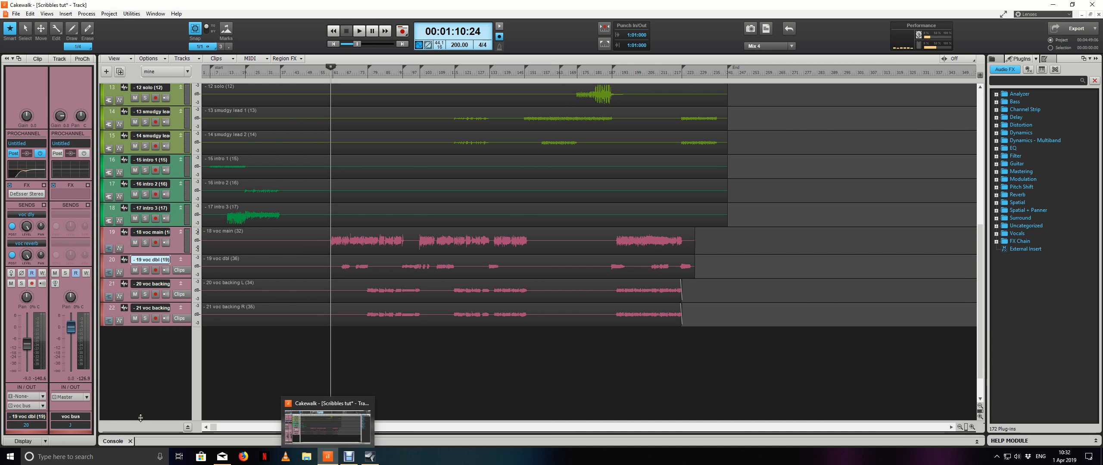
pyautogui.click(113, 441)
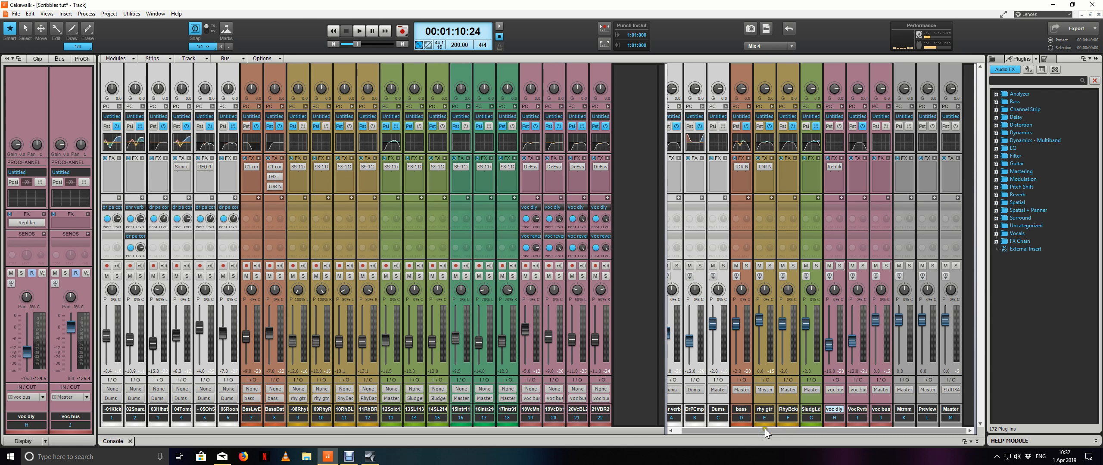
# Widen the console's bus section and add a send from the kick track to a new stereo bus
pyautogui.moveTo(753, 431); pyautogui.dragTo(667, 427)
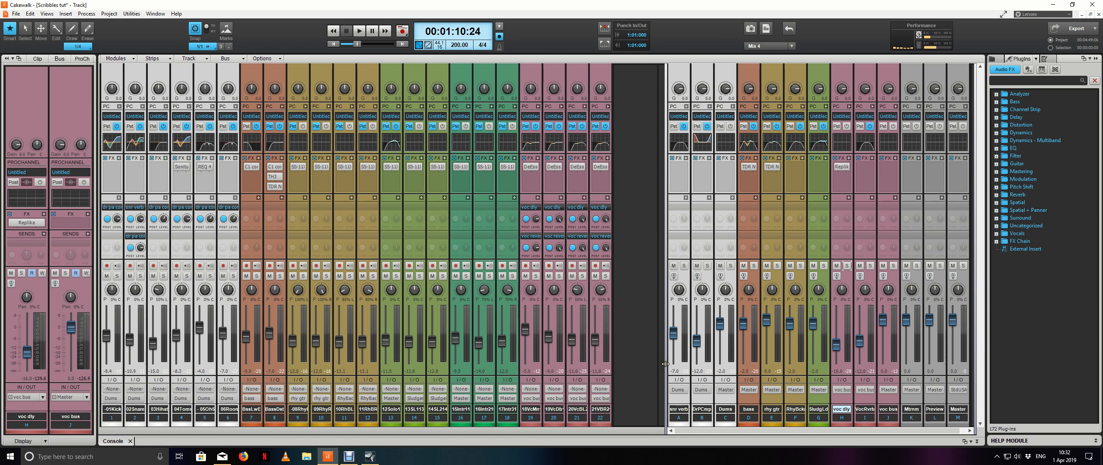
pyautogui.moveTo(665, 364); pyautogui.dragTo(652, 364)
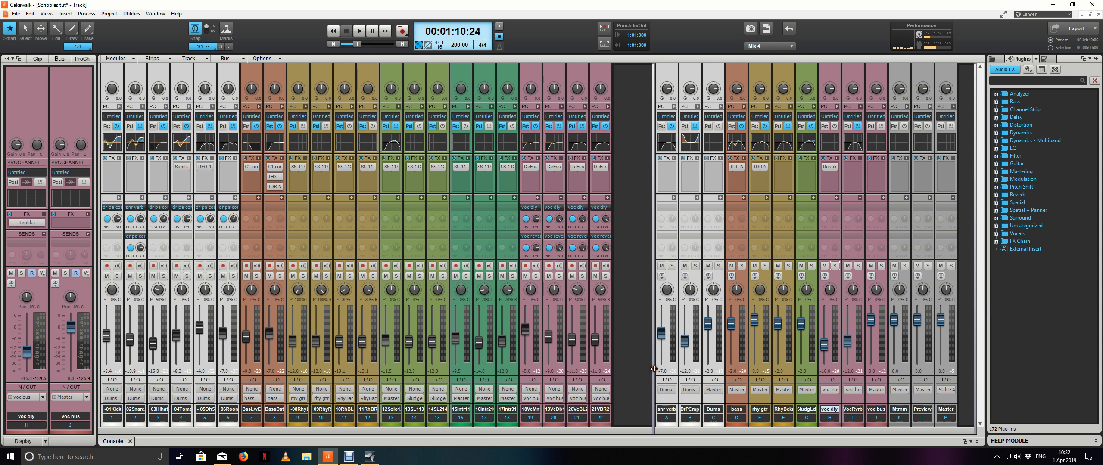
pyautogui.click(119, 168)
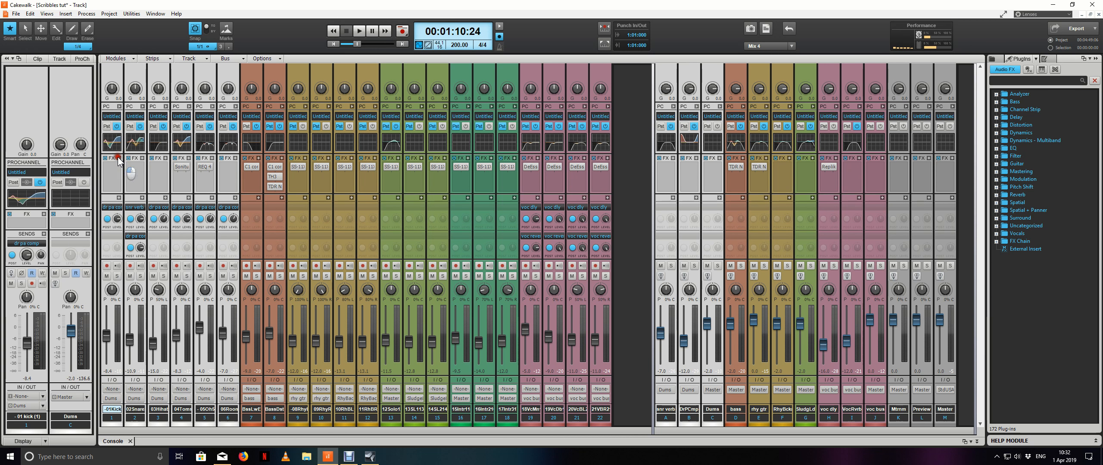
pyautogui.rightClick(119, 161)
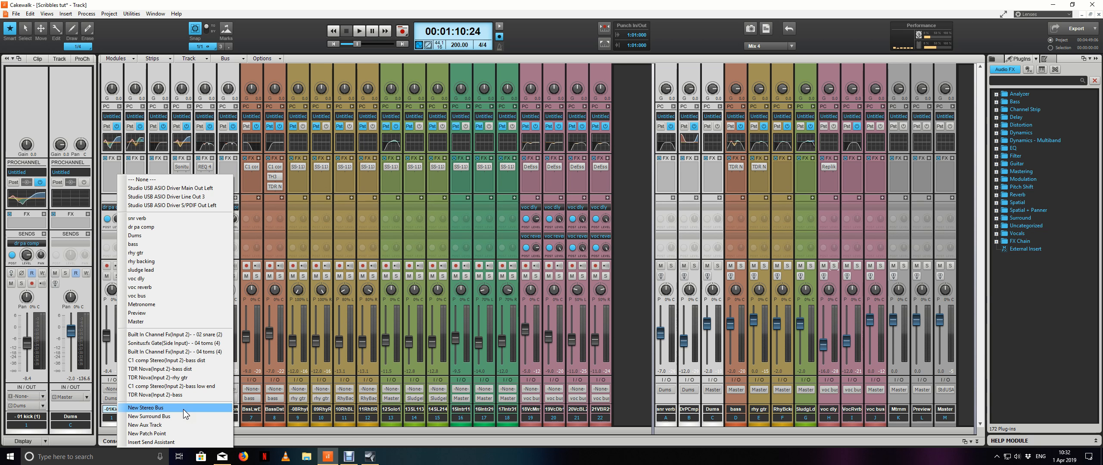
pyautogui.click(183, 410)
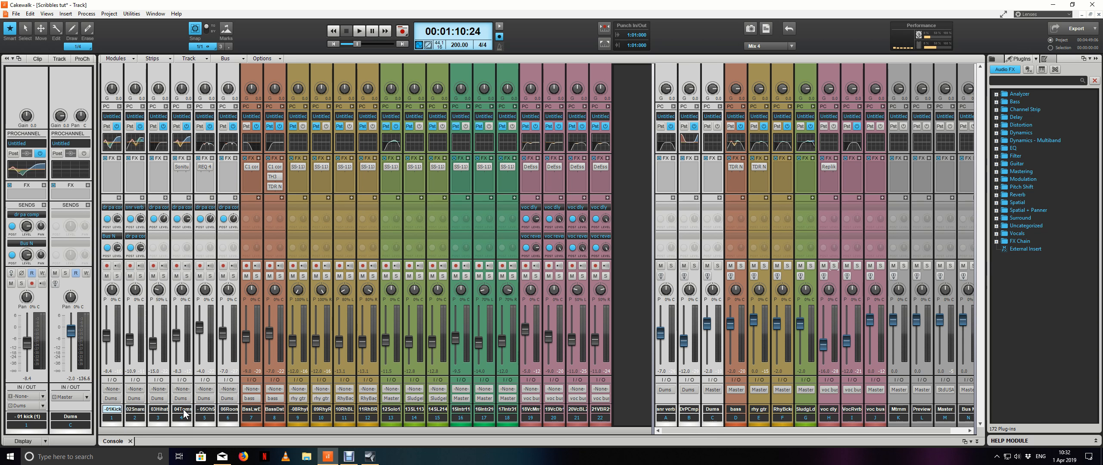
# Rename the new stereo bus as kick para comp
pyautogui.moveTo(943, 432); pyautogui.dragTo(976, 433)
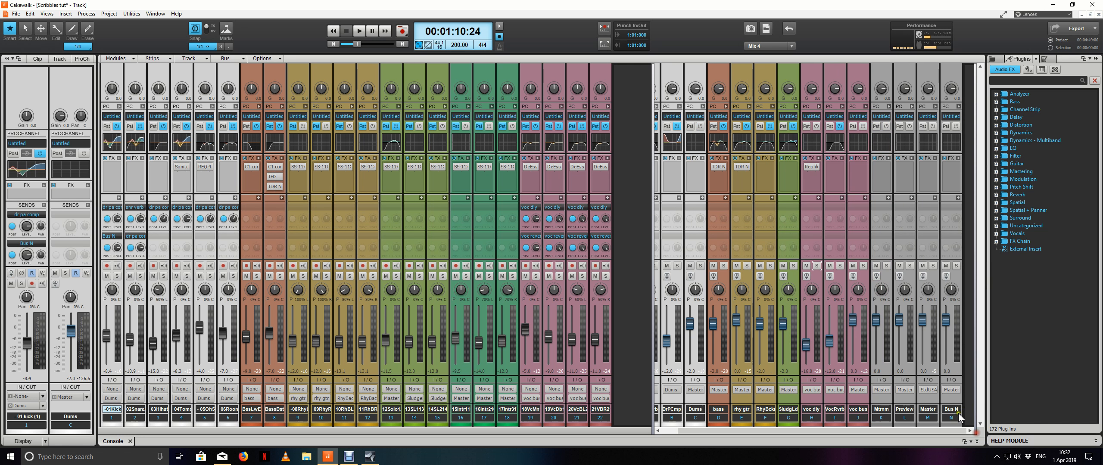
pyautogui.doubleClick(952, 410)
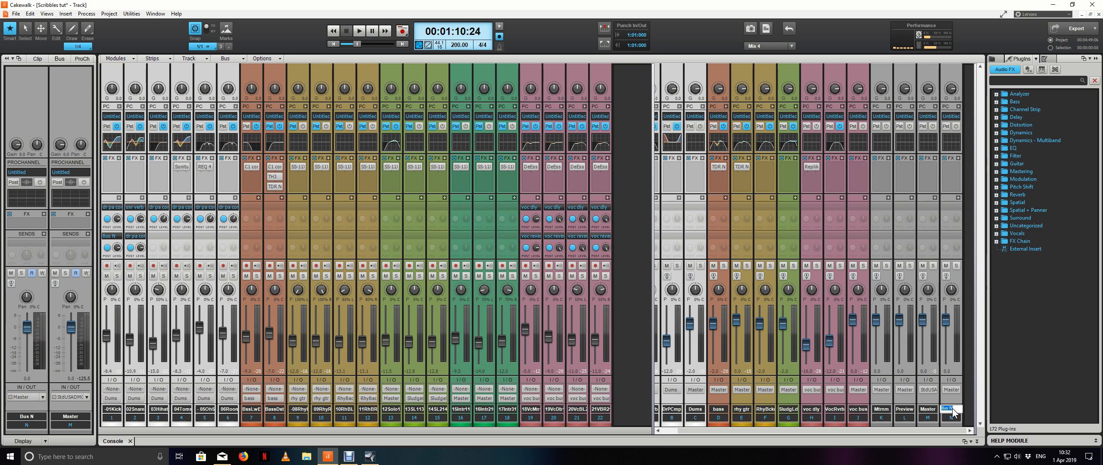
pyautogui.write('kick para')
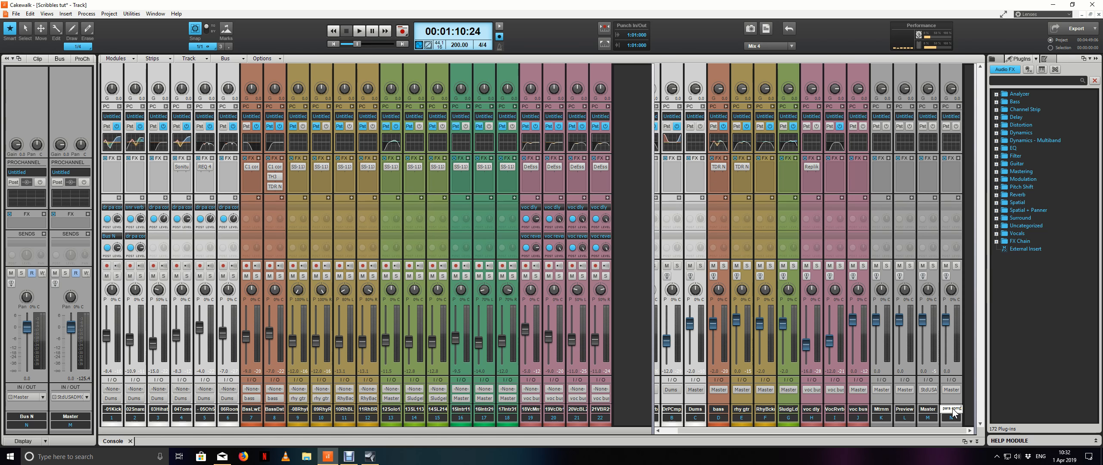
pyautogui.press('Return')
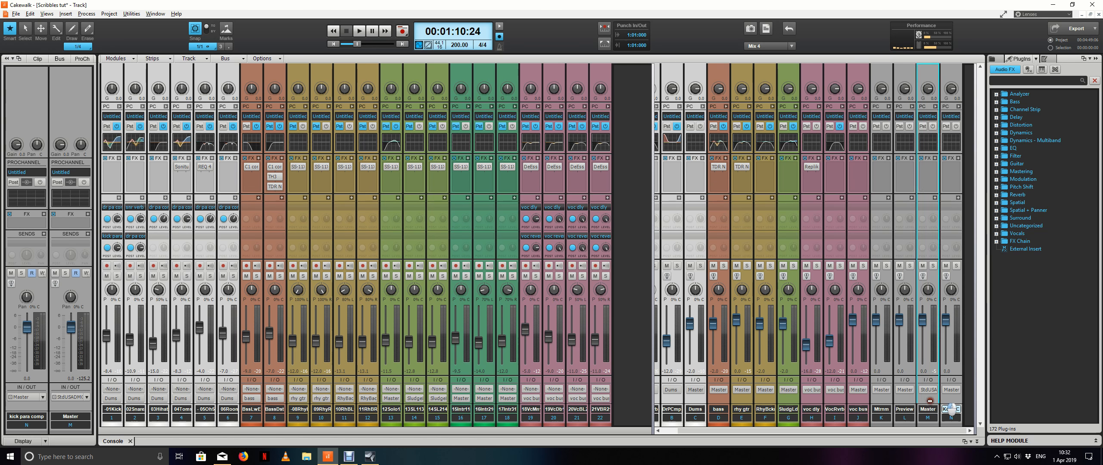
# Move the kick para comp bus ahead of the snr verb bus and colour its strip white
pyautogui.moveTo(929, 401); pyautogui.dragTo(650, 429)
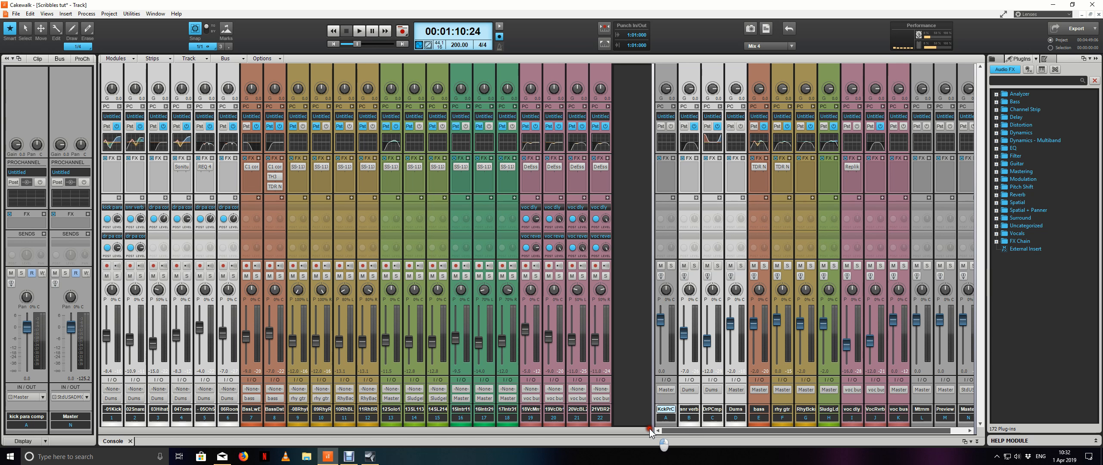
pyautogui.click(666, 424)
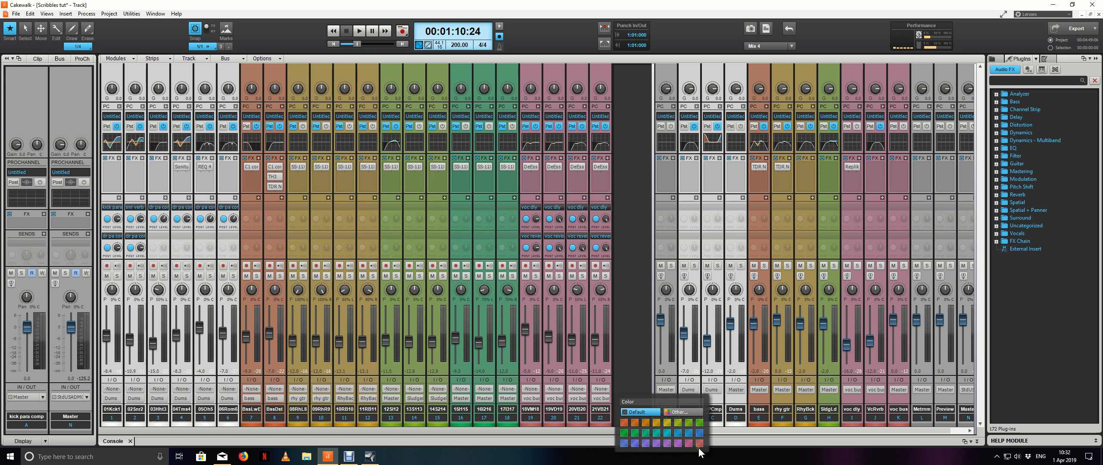
pyautogui.click(689, 412)
pyautogui.click(542, 227)
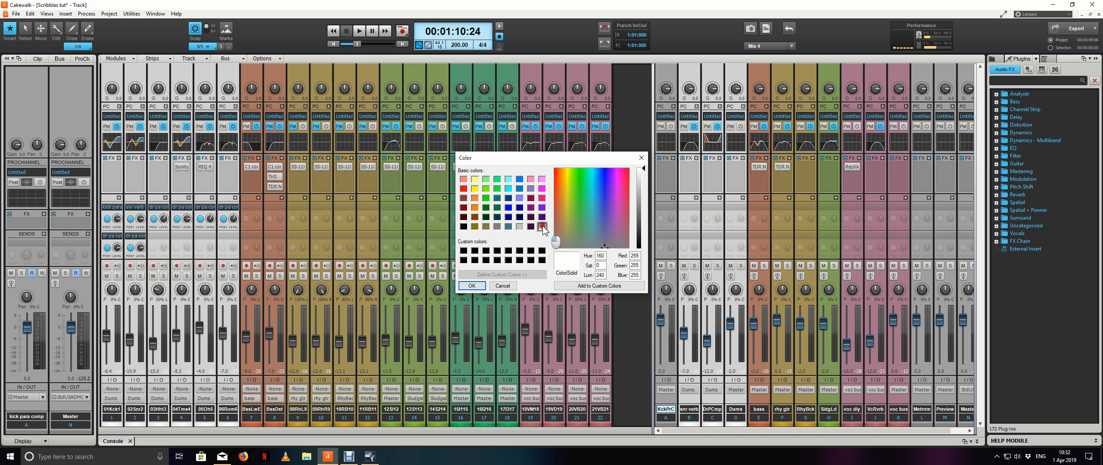
pyautogui.click(472, 285)
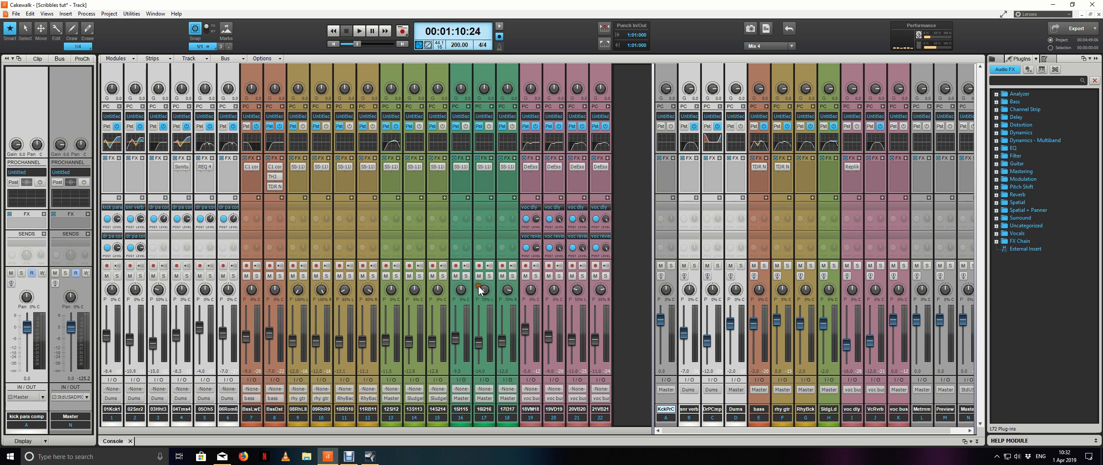
# Route the kick para comp bus's output to the Dums bus and expand its ProChannel modules
pyautogui.click(666, 390)
pyautogui.click(727, 176)
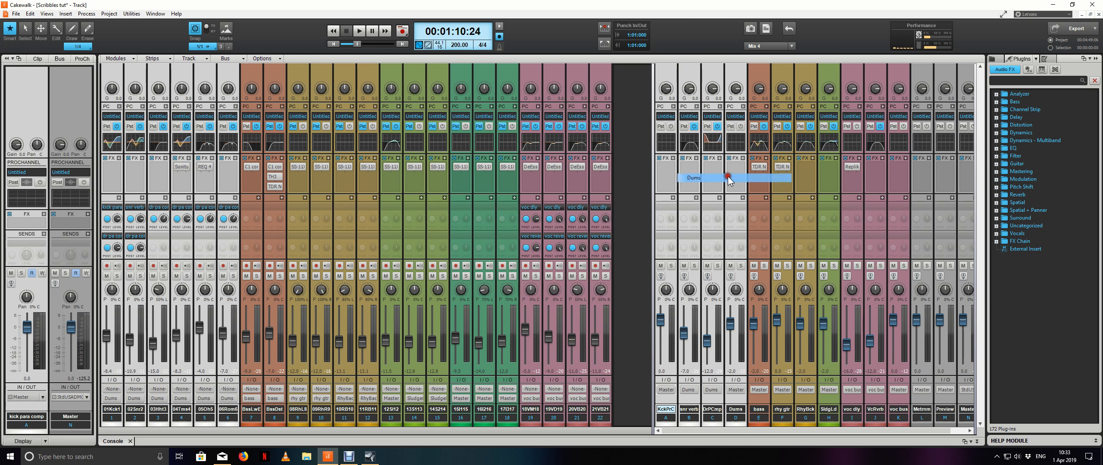
pyautogui.click(673, 107)
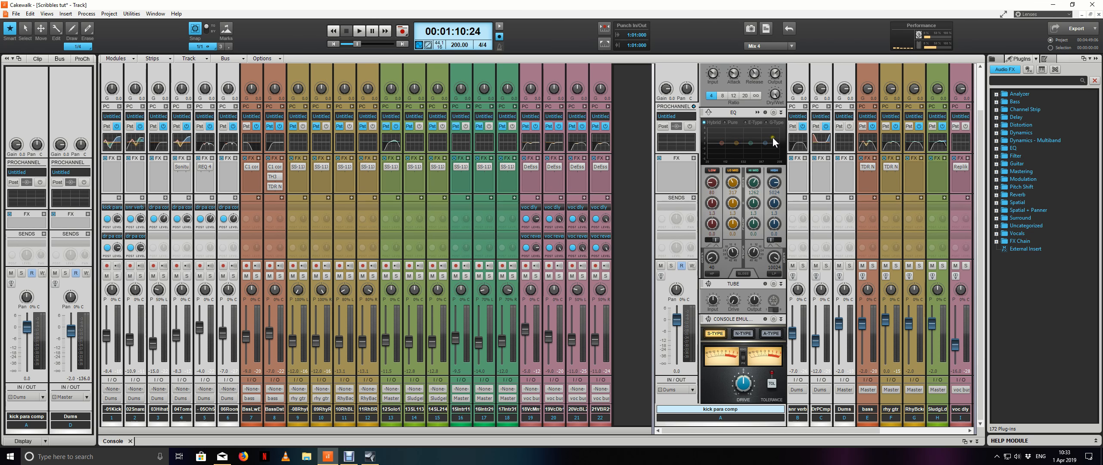
# Enable the EQ module in the kick para comp bus's ProChannel and place the compressor module after it
pyautogui.scroll(2, 773, 138)
pyautogui.click(774, 154)
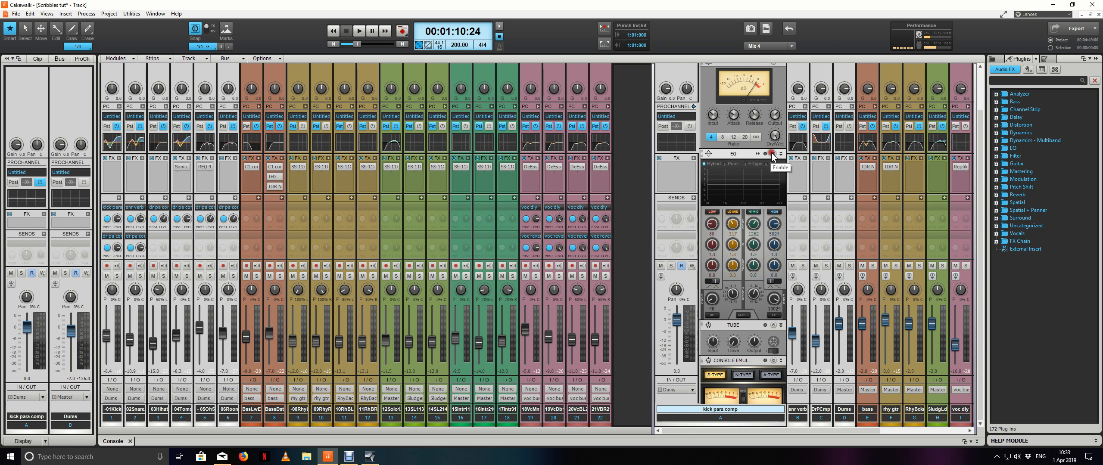
pyautogui.scroll(1, 748, 124)
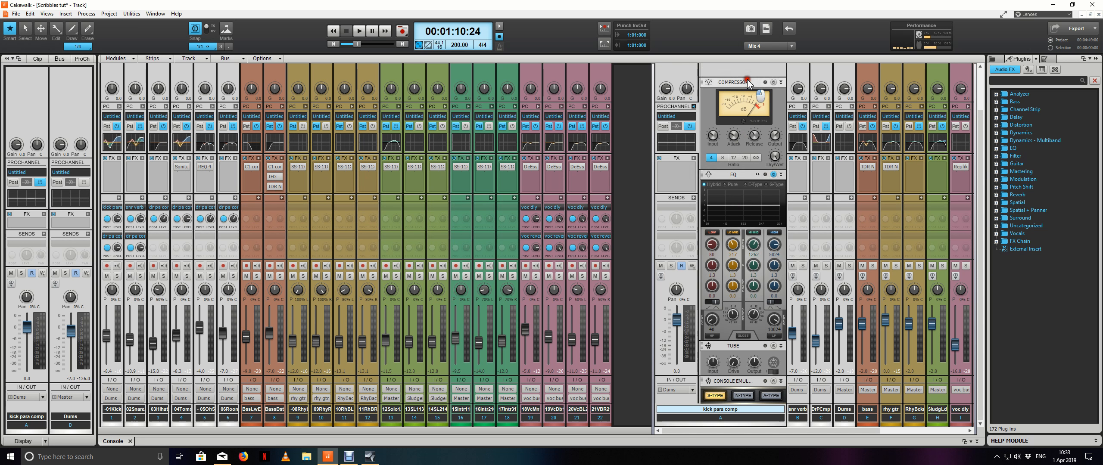
pyautogui.moveTo(750, 206); pyautogui.dragTo(749, 289)
pyautogui.scroll(3, 735, 224)
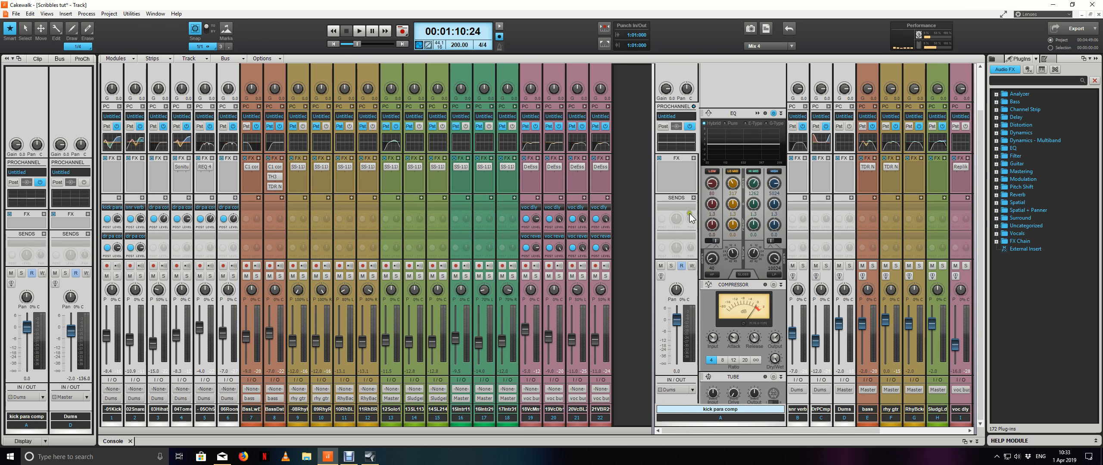
# Solo the kick para comp bus and, during playback, shape its EQ's high band into a broad treble boost around 2 kHz
pyautogui.click(670, 266)
pyautogui.press('space')
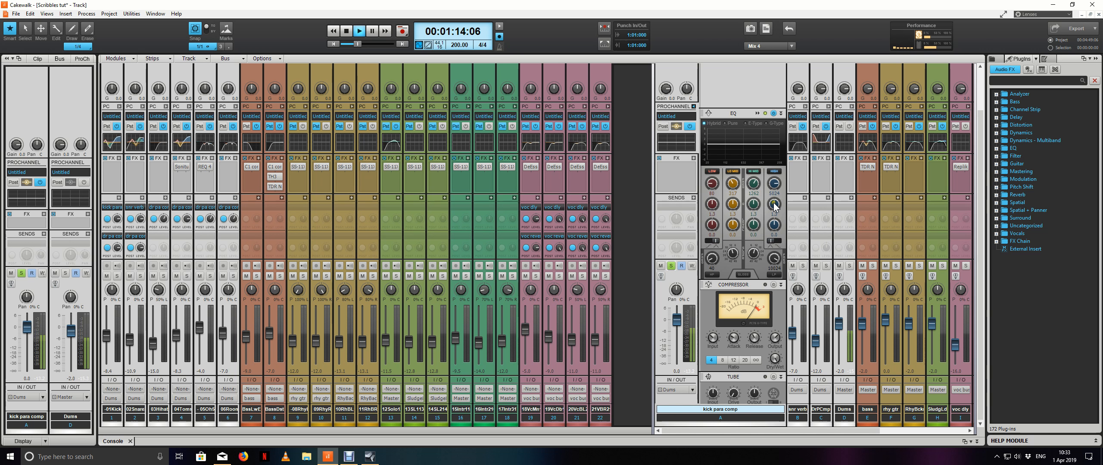
pyautogui.scroll(-2, 774, 204)
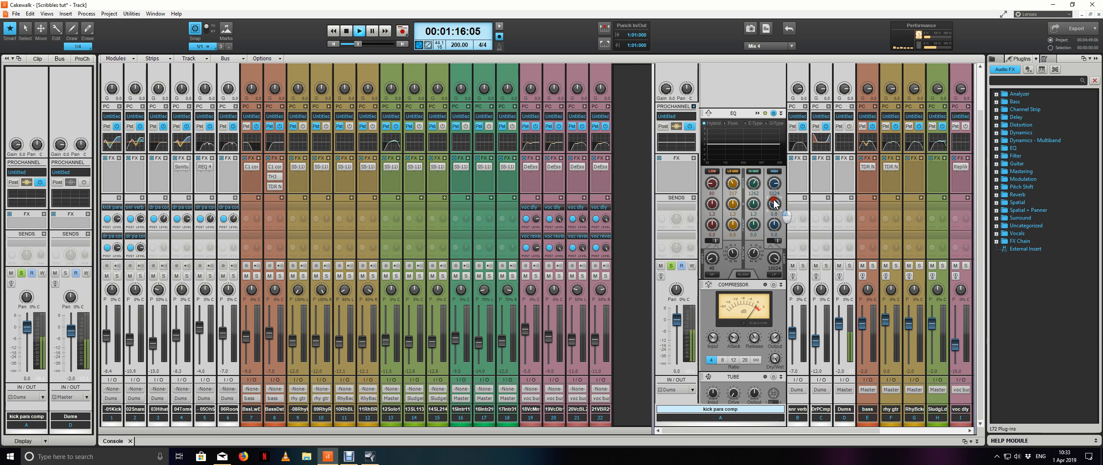
pyautogui.scroll(-1, 775, 204)
pyautogui.scroll(10, 775, 227)
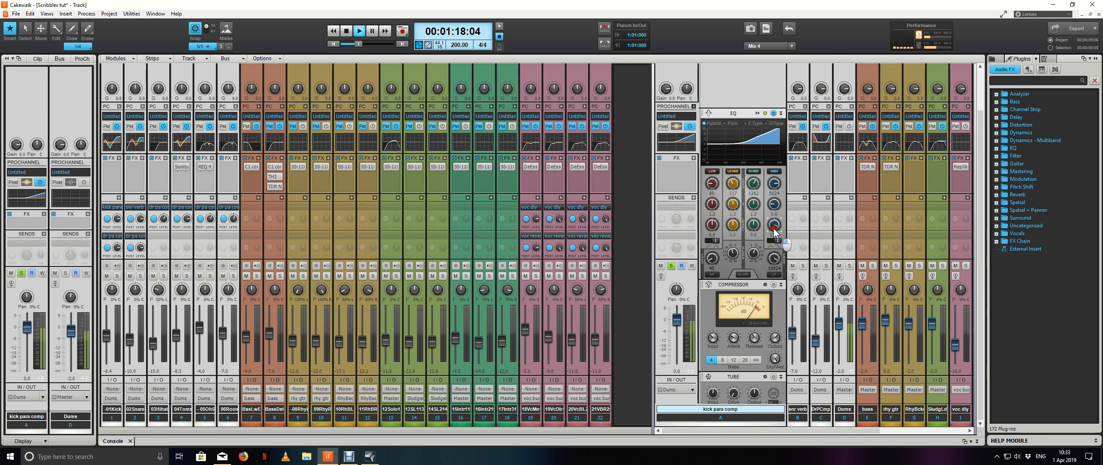
pyautogui.moveTo(774, 228); pyautogui.dragTo(774, 229)
pyautogui.scroll(-10, 774, 184)
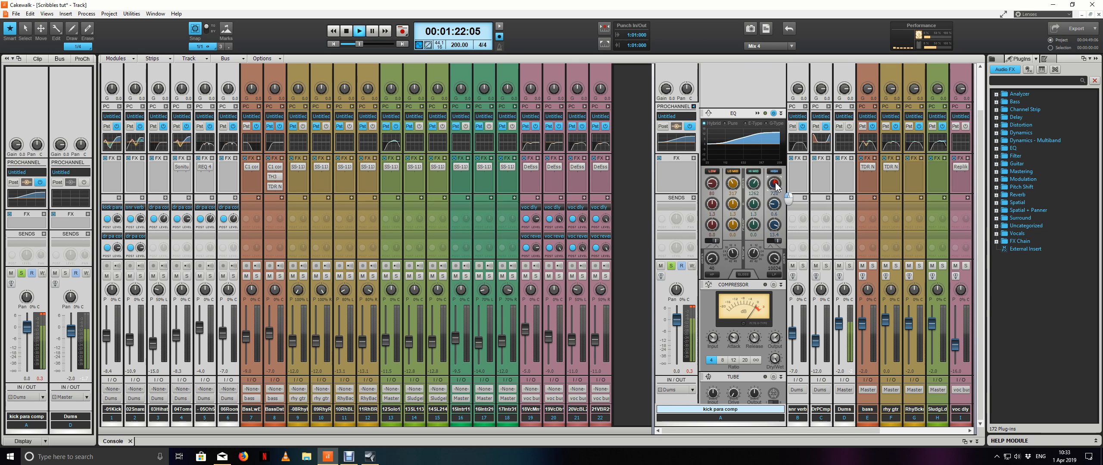
pyautogui.scroll(12, 774, 184)
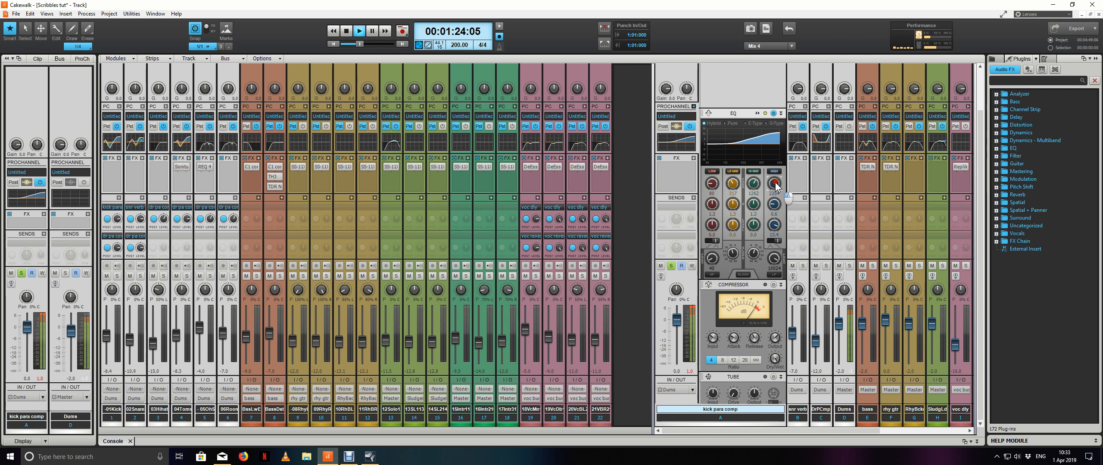
pyautogui.scroll(-6, 775, 183)
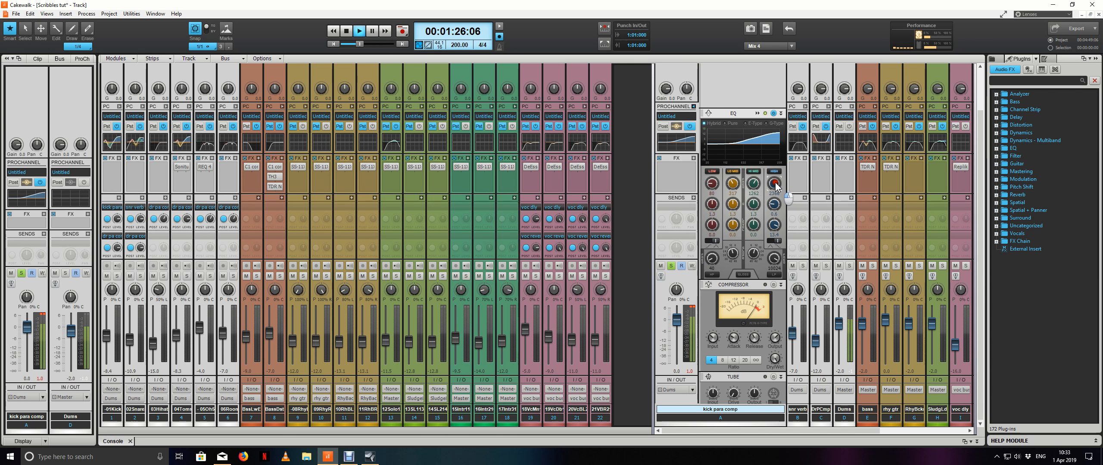
# In the enlarged equalizer, raise the high band to 18 dB at about 4.4 kHz while listening, and stop playback
pyautogui.click(758, 113)
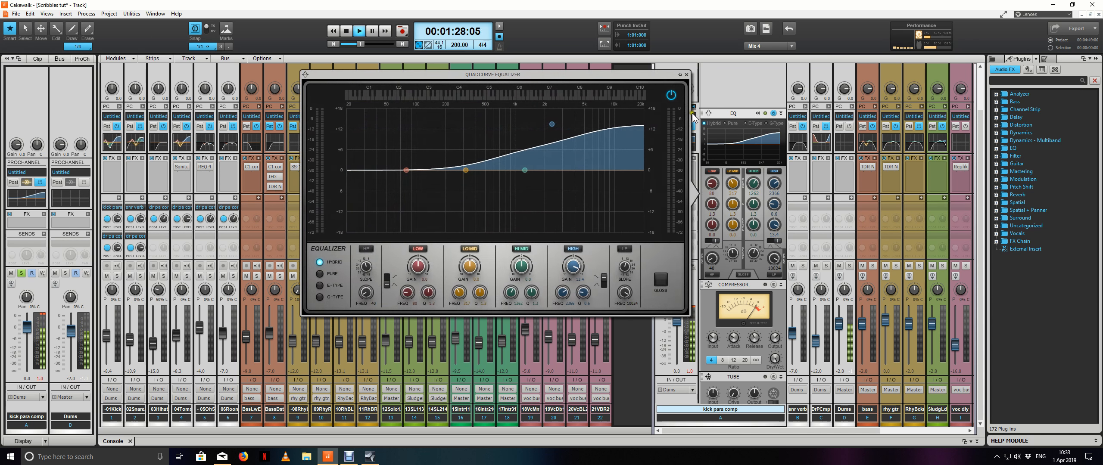
pyautogui.moveTo(554, 123); pyautogui.dragTo(556, 125)
pyautogui.scroll(3, 583, 293)
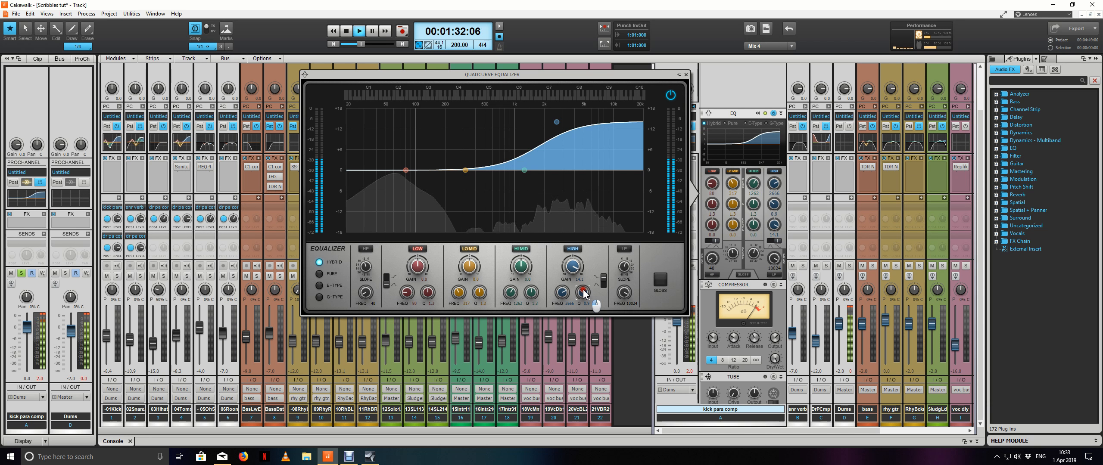
pyautogui.scroll(-1, 582, 292)
pyautogui.moveTo(557, 123); pyautogui.dragTo(584, 94)
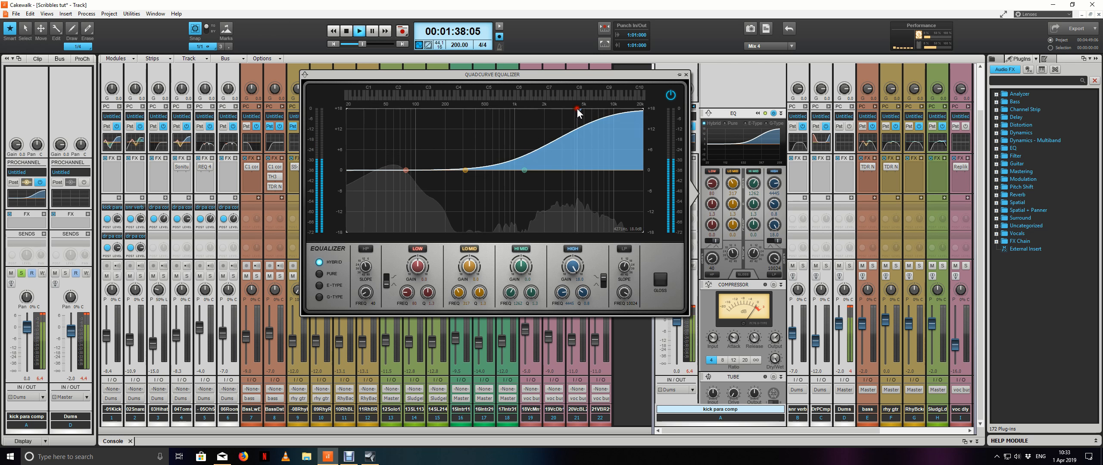
pyautogui.click(687, 75)
pyautogui.press('space')
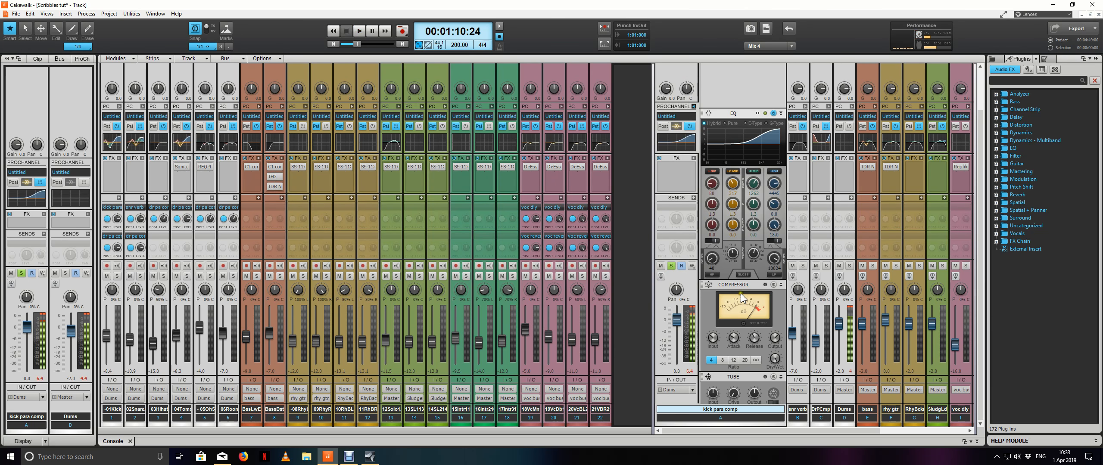
# Enable the compressor module on the kick para comp bus and adjust its input level during playback
pyautogui.scroll(-3, 741, 293)
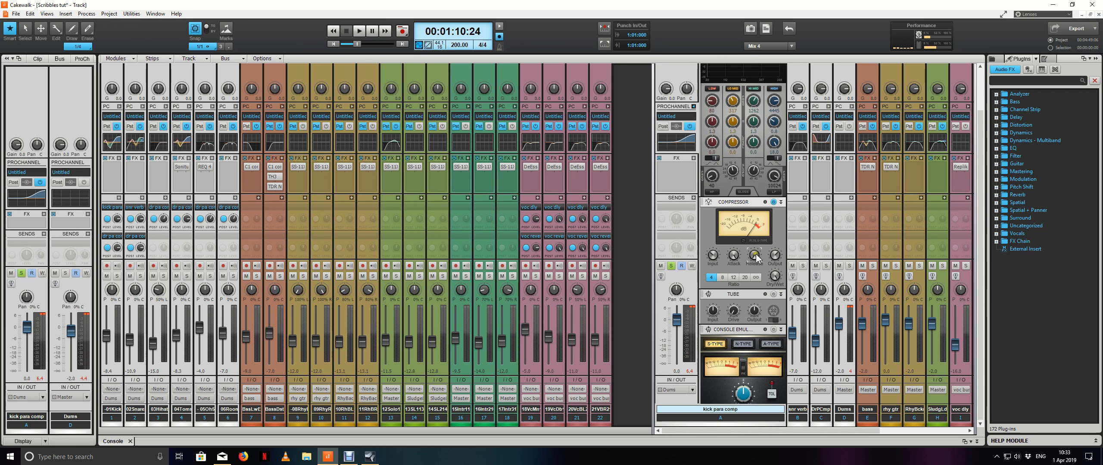
pyautogui.press('space')
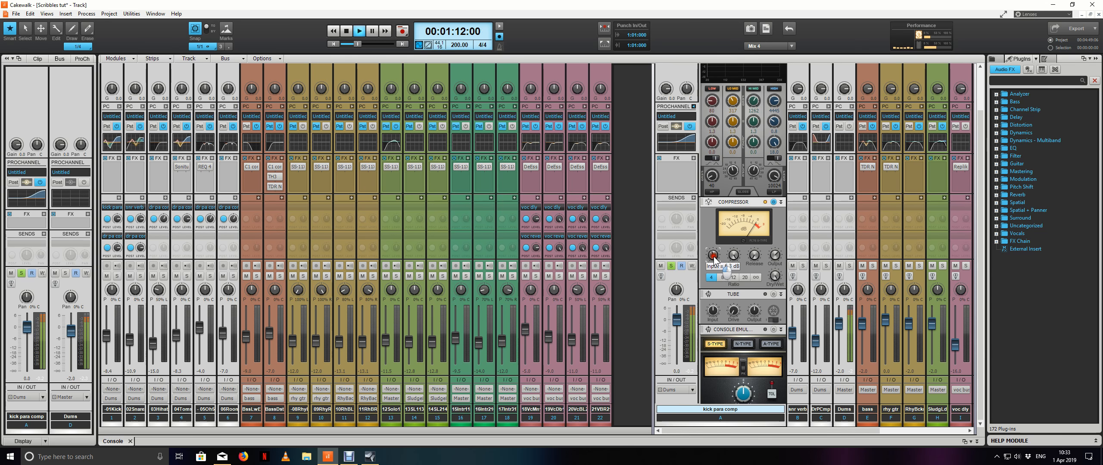
pyautogui.moveTo(776, 258)
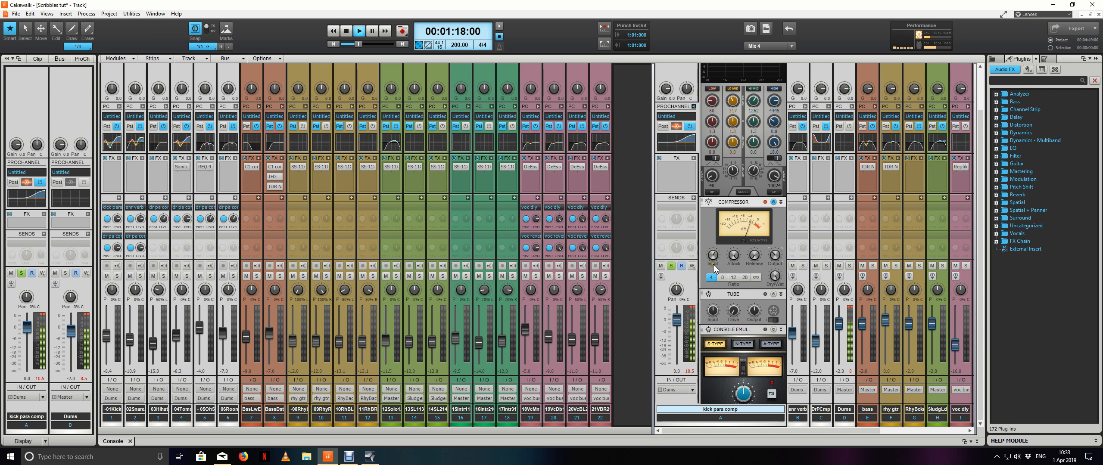
pyautogui.moveTo(714, 261)
pyautogui.scroll(5, 714, 261)
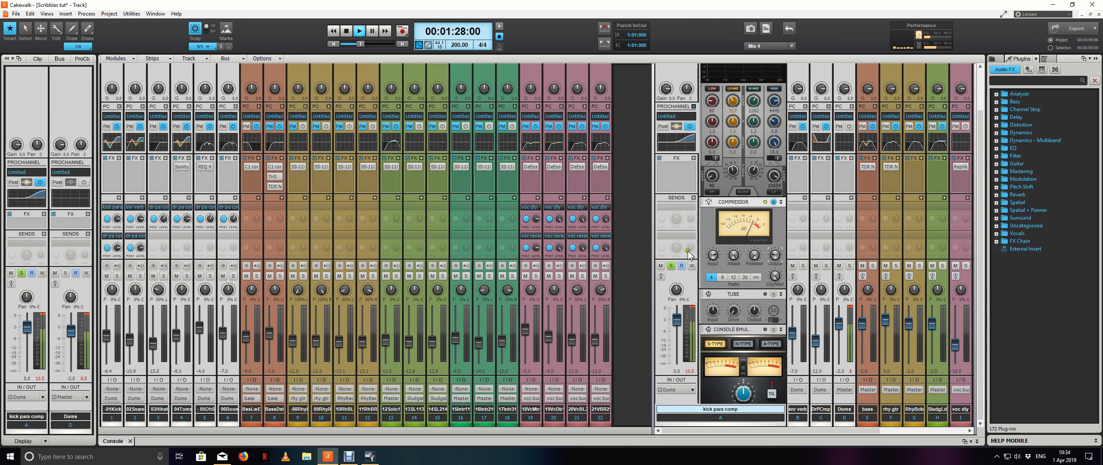
# Take the kick para comp bus out of solo and briefly audition the kick track in solo
pyautogui.click(671, 266)
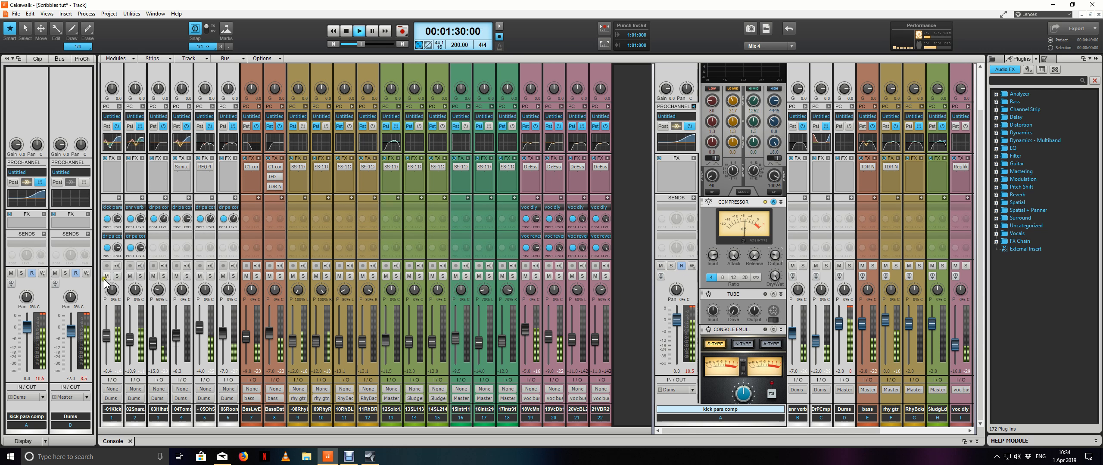
pyautogui.click(116, 275)
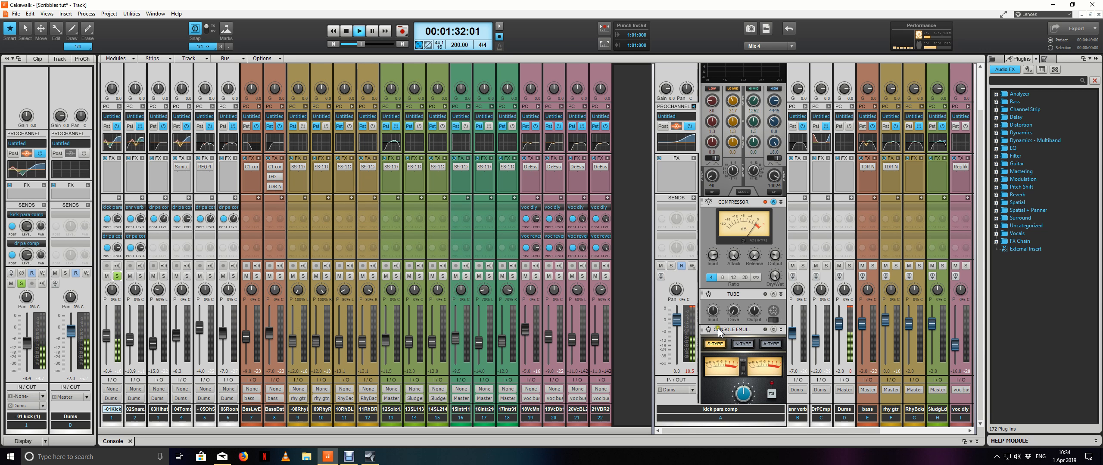
pyautogui.click(116, 276)
# Mute the kick para comp bus, pull its fader fully down, and bring it back in unmuted at -10.0 dB
pyautogui.click(660, 266)
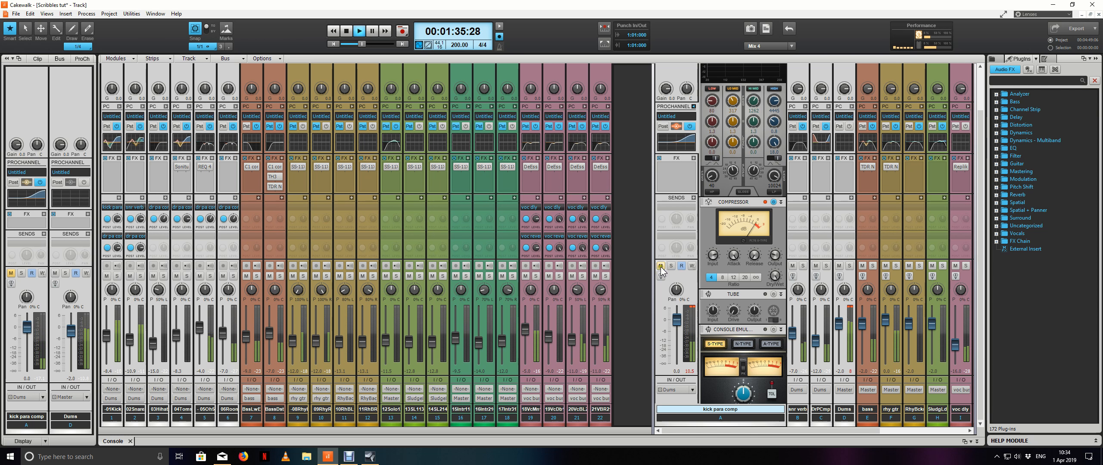
pyautogui.moveTo(677, 321); pyautogui.dragTo(677, 364)
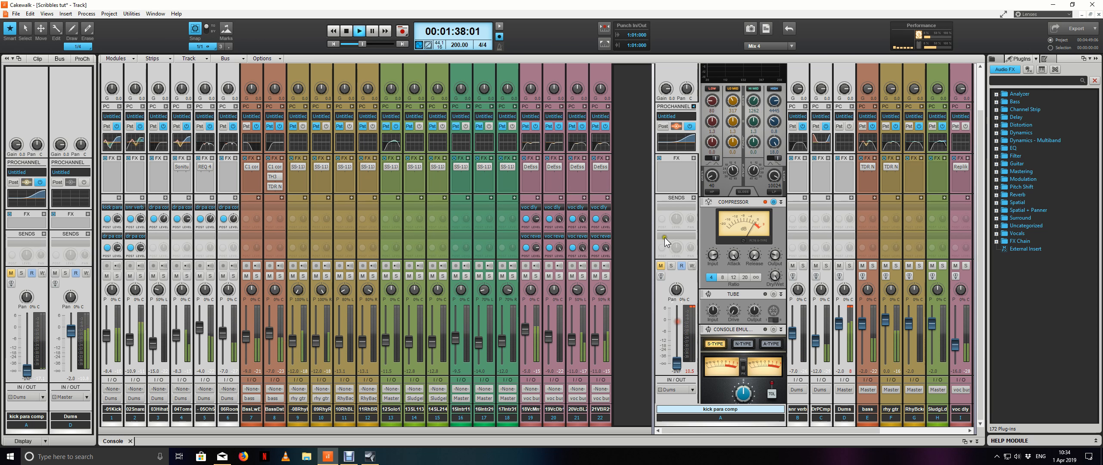
pyautogui.click(661, 266)
pyautogui.moveTo(677, 364); pyautogui.dragTo(677, 339)
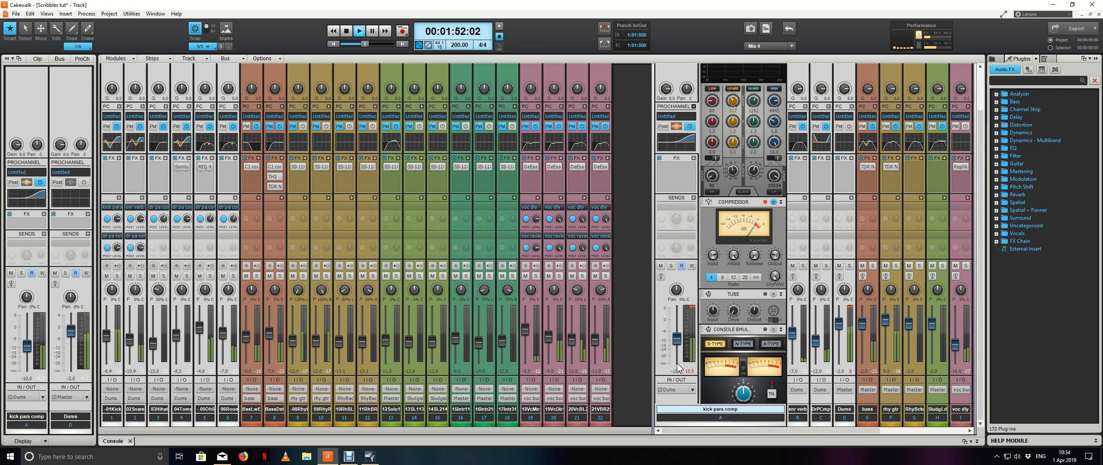
# Stop playback and replace the bus's ProChannel compressor by inserting an FX Chain module and removing the compressor module
pyautogui.press('space')
pyautogui.rightClick(742, 204)
pyautogui.moveTo(822, 211)
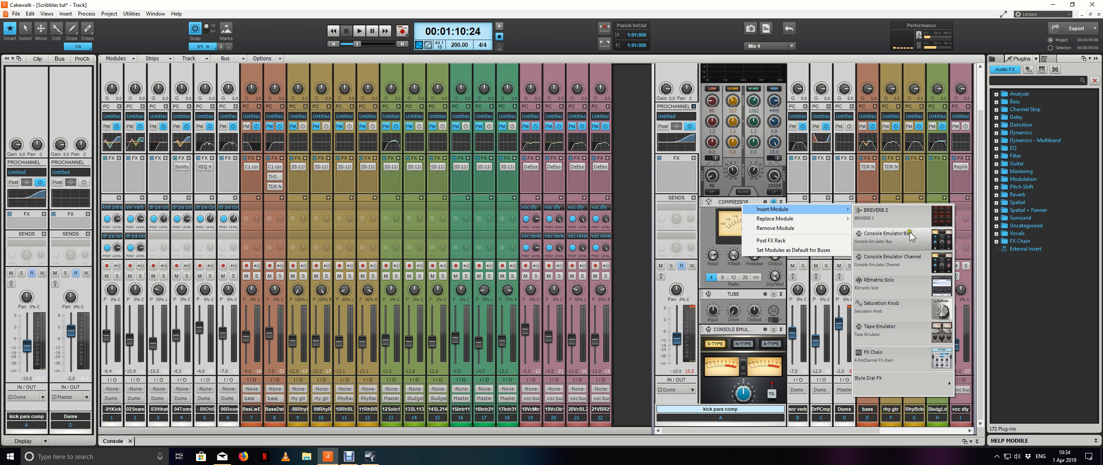
pyautogui.click(905, 349)
pyautogui.rightClick(739, 207)
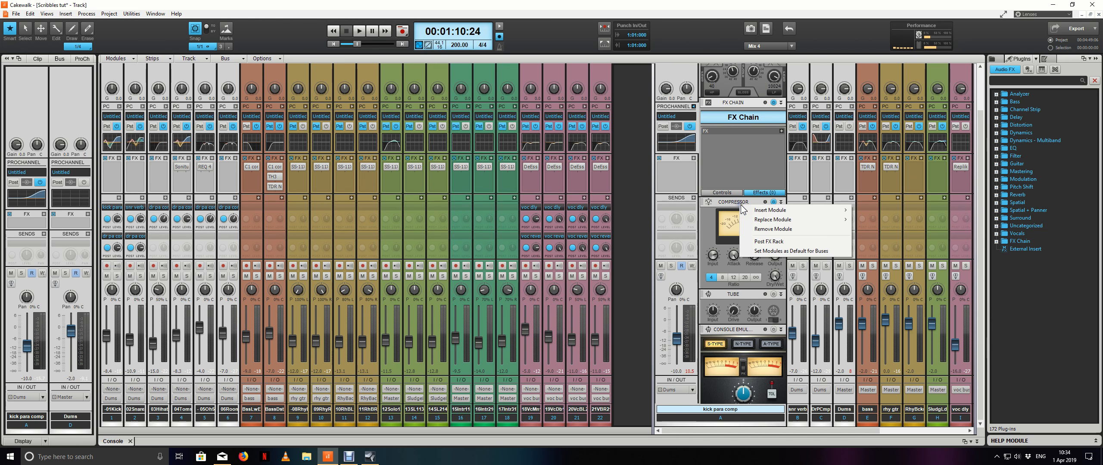
pyautogui.click(796, 231)
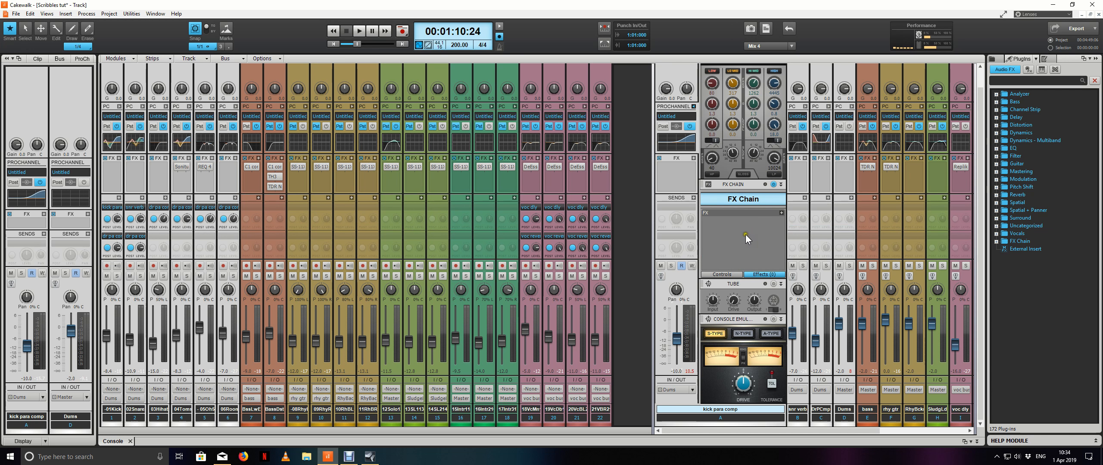
# Insert the Sonitus Compressor dynamics plug-in into the kick para comp bus's FX Chain module
pyautogui.click(781, 212)
pyautogui.moveTo(840, 221)
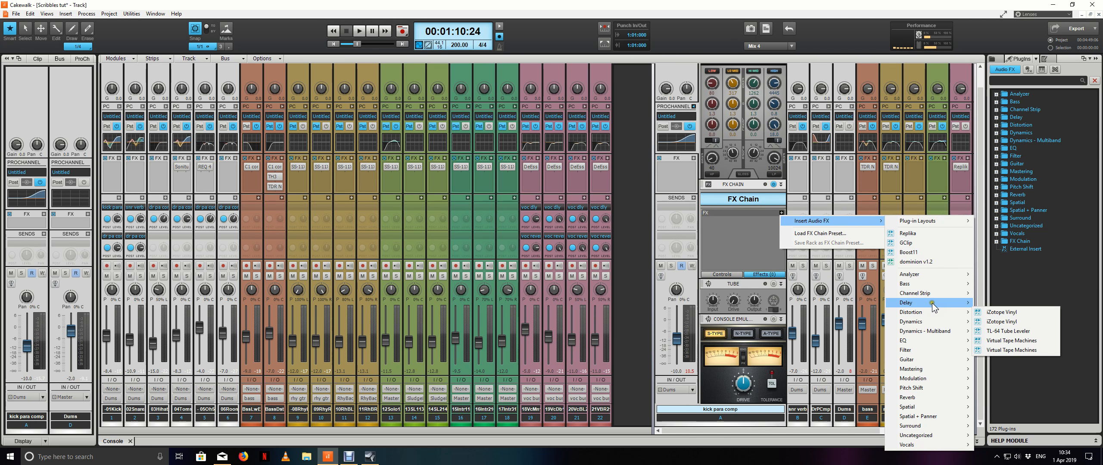
pyautogui.moveTo(935, 325)
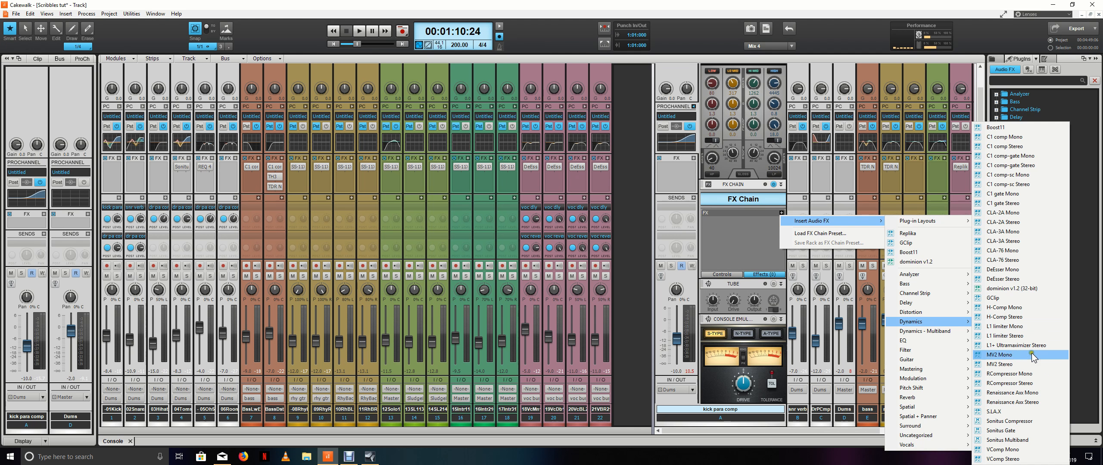
pyautogui.click(1030, 421)
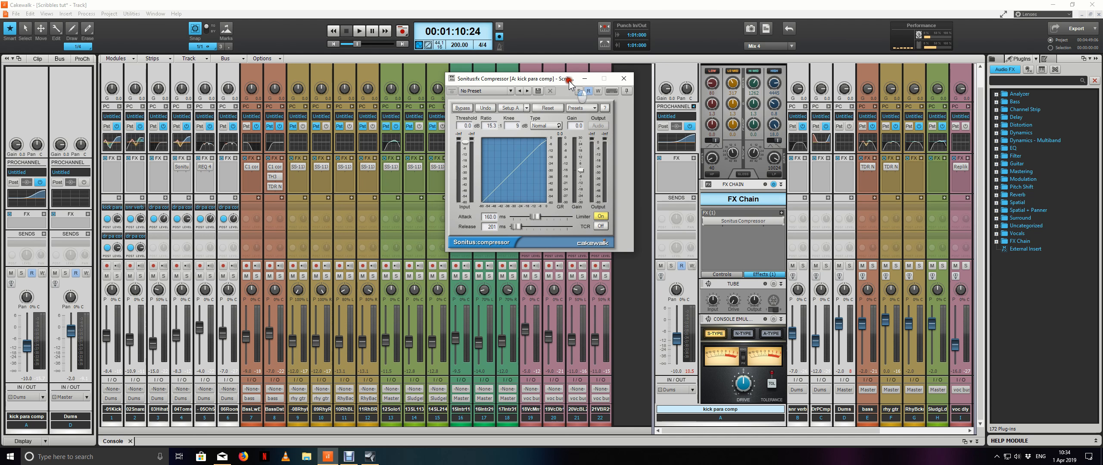
# Shorten the Sonitus Compressor's attack and set release 48 ms, ratio 15.9:1, a hard knee and threshold -35.2 dB
pyautogui.moveTo(568, 82); pyautogui.dragTo(493, 111)
pyautogui.moveTo(460, 246); pyautogui.dragTo(293, 211)
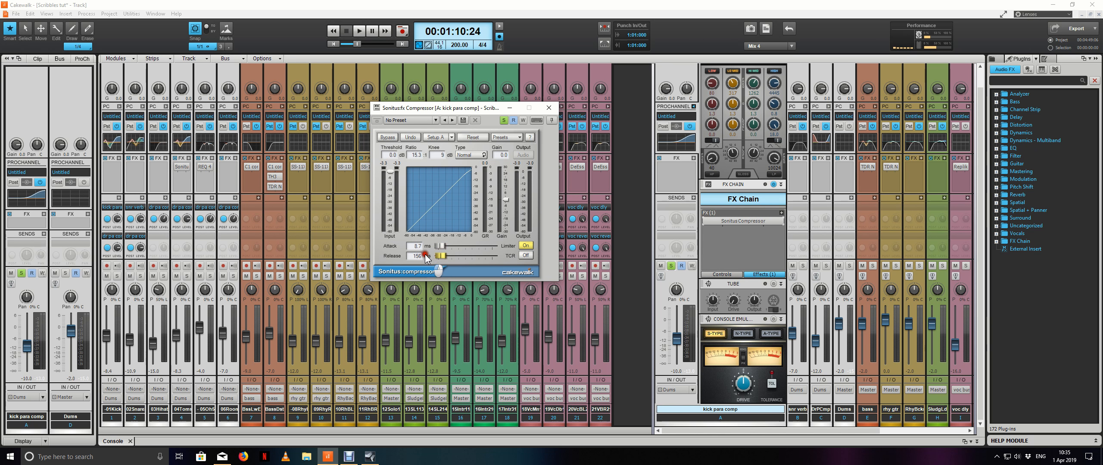
pyautogui.moveTo(425, 255); pyautogui.dragTo(397, 245)
pyautogui.moveTo(441, 159); pyautogui.dragTo(440, 292)
pyautogui.moveTo(413, 158); pyautogui.dragTo(390, 207)
# During playback, fine-tune the Sonitus Compressor to a threshold of -37.6 dB, attack of about 13 ms and release of 22 ms
pyautogui.press('space')
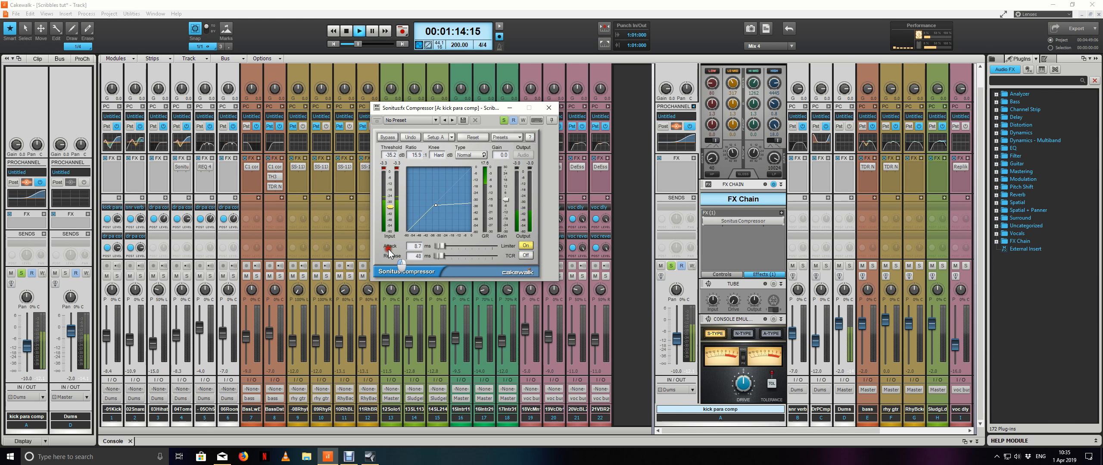
pyautogui.moveTo(390, 207); pyautogui.dragTo(391, 210)
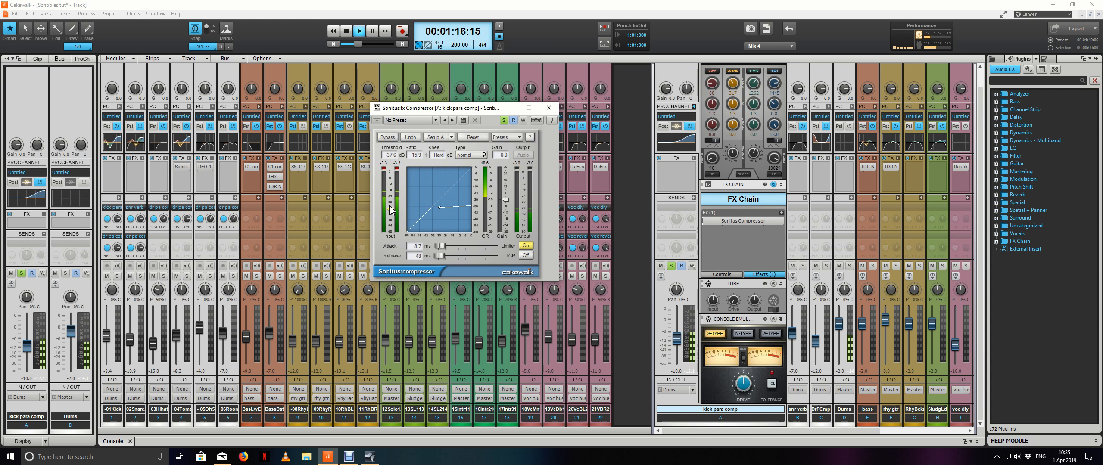
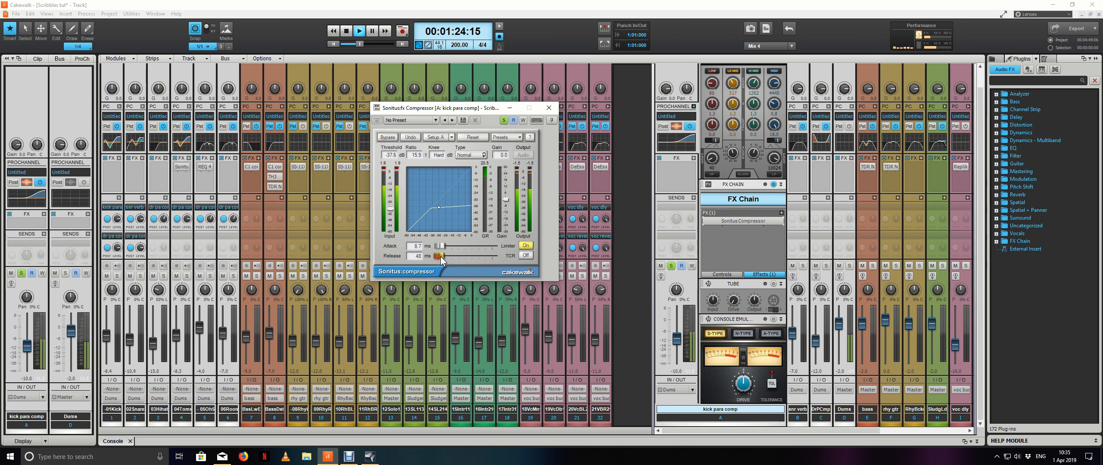
pyautogui.moveTo(439, 246)
pyautogui.mouseDown()
pyautogui.moveTo(420, 248)
pyautogui.moveTo(525, 258)
pyautogui.moveTo(428, 255)
pyautogui.moveTo(484, 262)
pyautogui.moveTo(441, 257)
pyautogui.mouseUp()
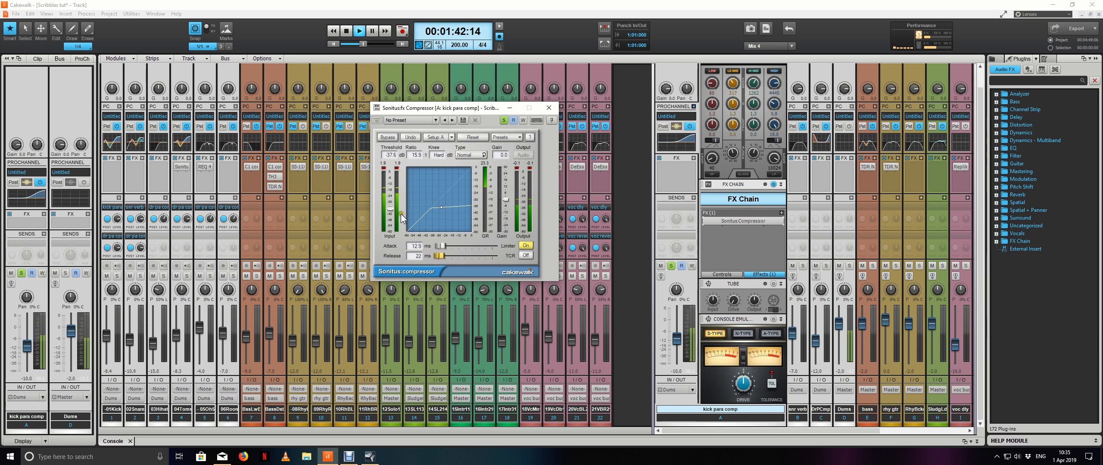
# Lower the Sonitus Compressor's threshold to -39.7 dB, stop playback and close the plug-in window
pyautogui.moveTo(392, 210); pyautogui.dragTo(391, 216)
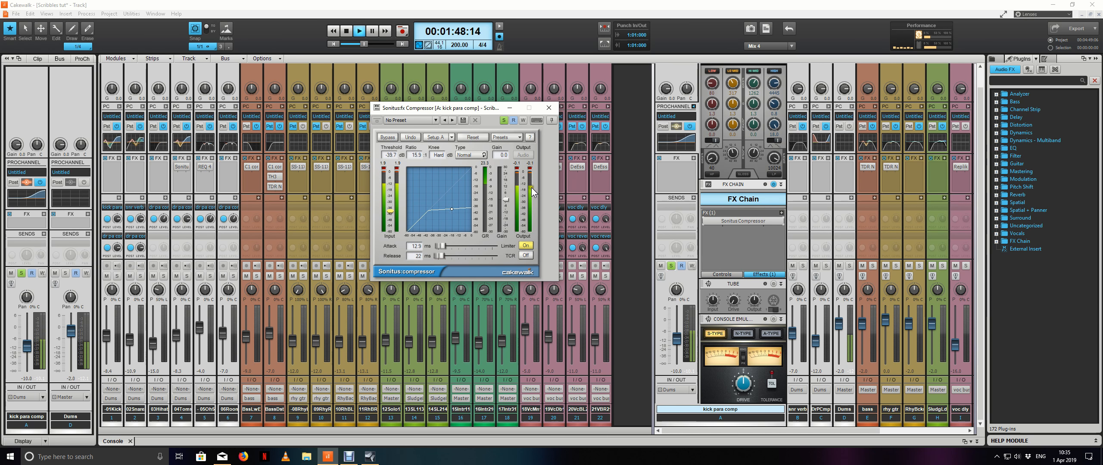
pyautogui.press('space')
pyautogui.click(548, 108)
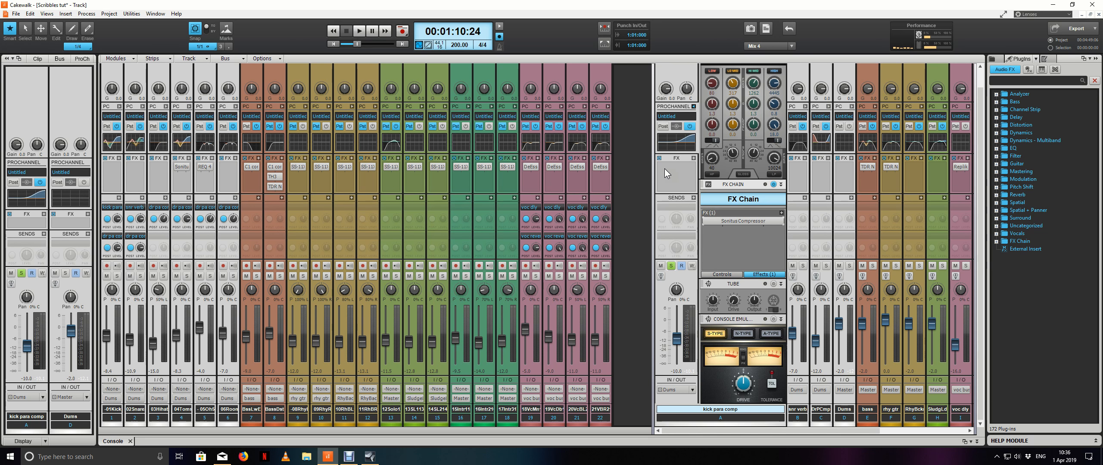
# Unsolo the kick para comp bus and, during playback, lower its level to -15.0 dB while comparing the mix with the bus muted and unmuted
pyautogui.click(113, 165)
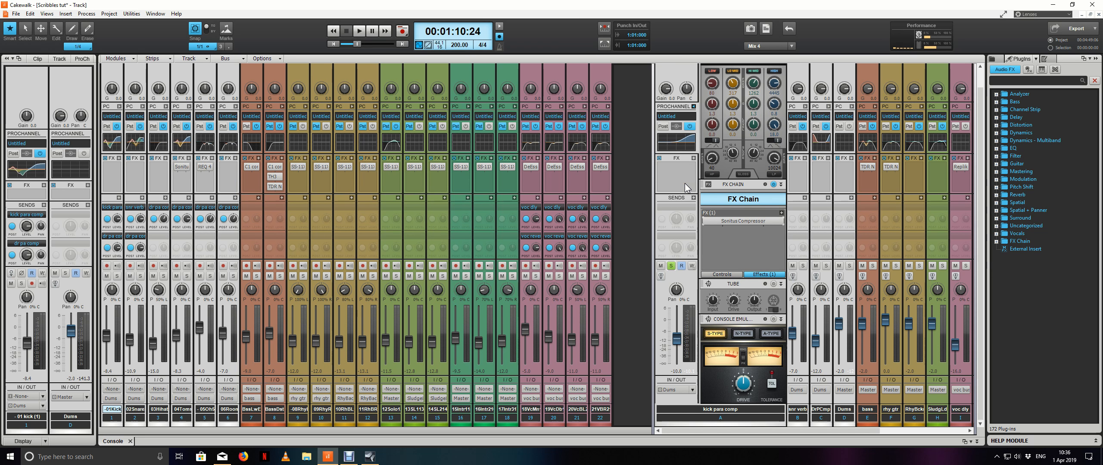
pyautogui.click(666, 266)
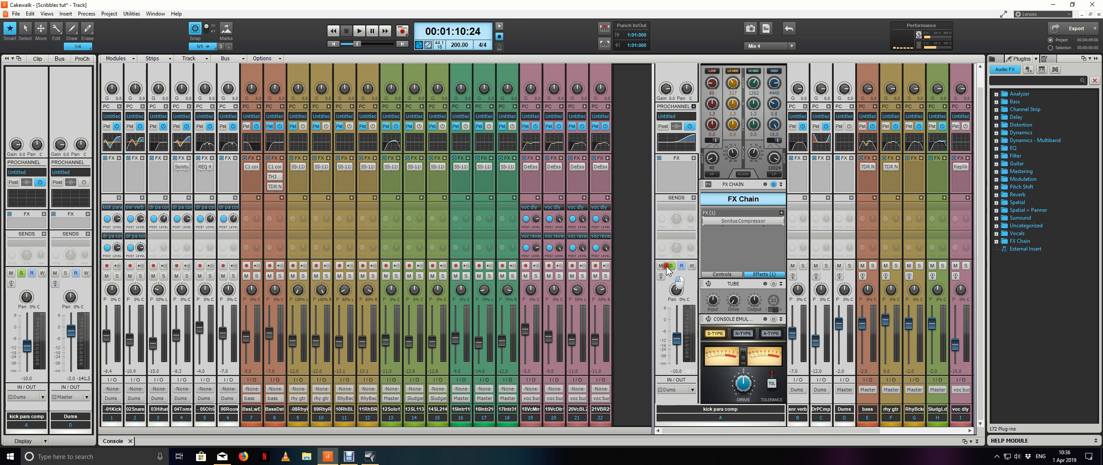
pyautogui.press('space')
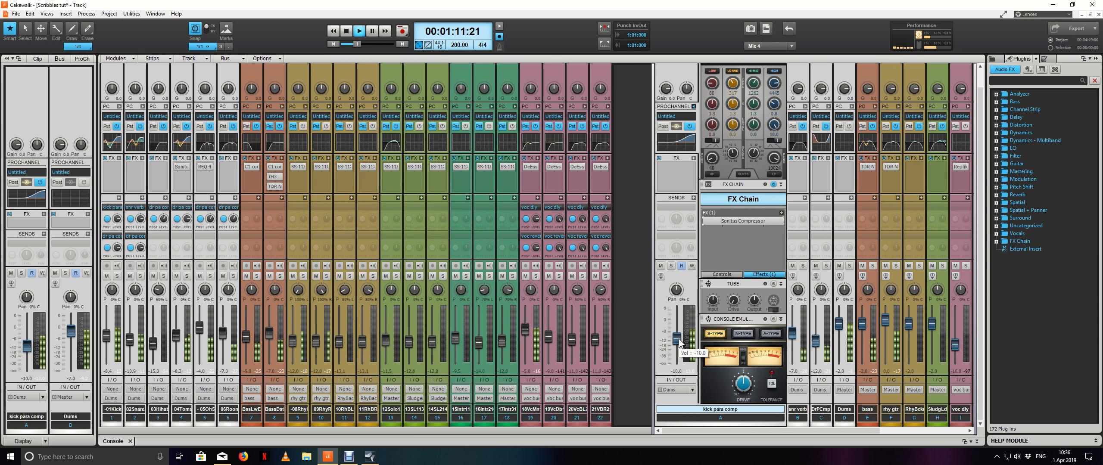
pyautogui.click(661, 266)
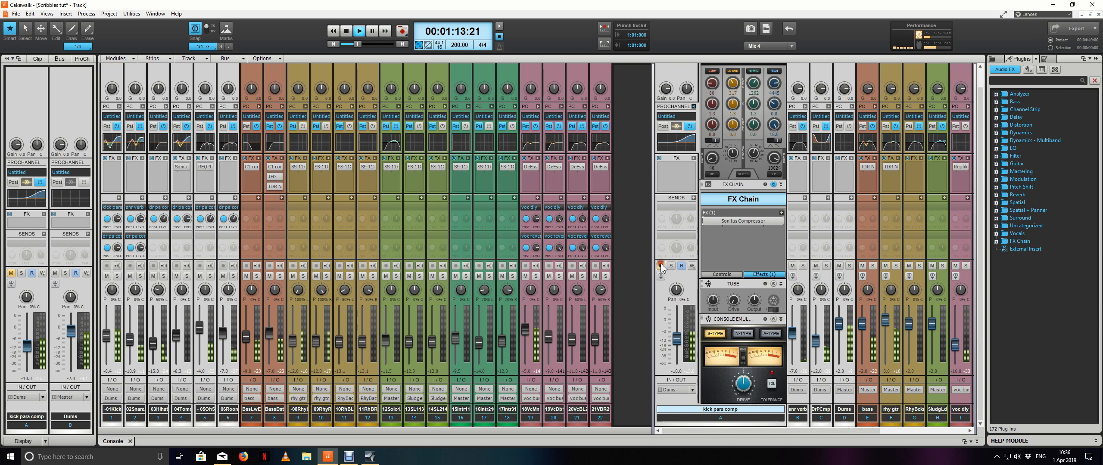
pyautogui.click(661, 266)
pyautogui.moveTo(677, 338); pyautogui.dragTo(679, 336)
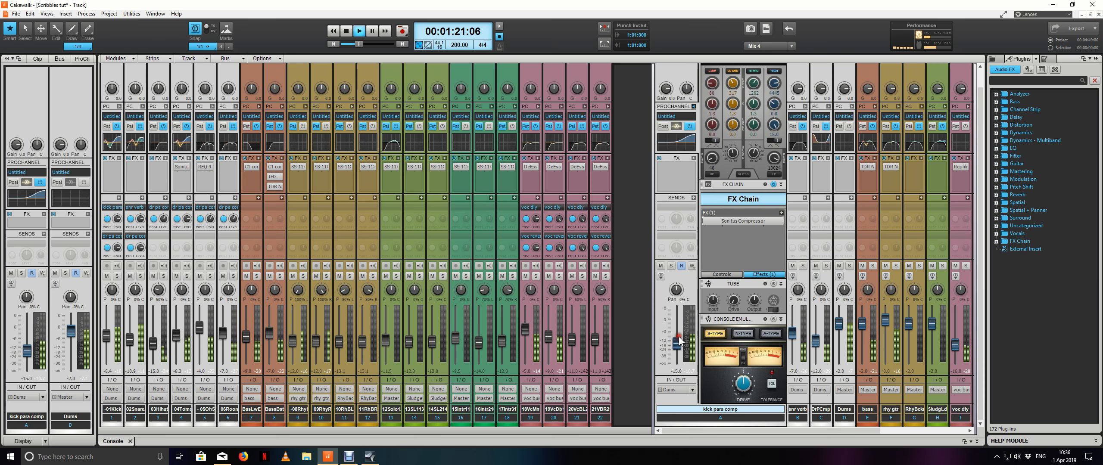
pyautogui.click(662, 266)
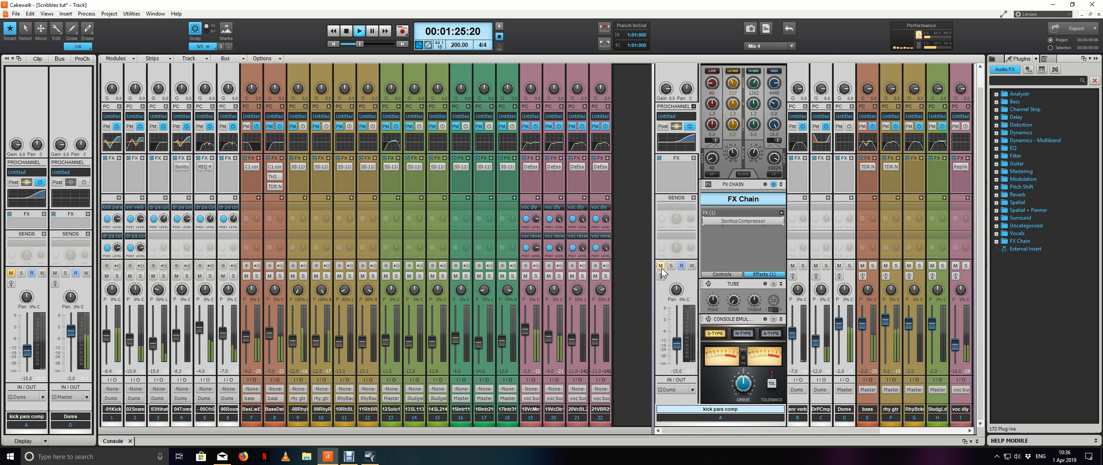
pyautogui.click(661, 266)
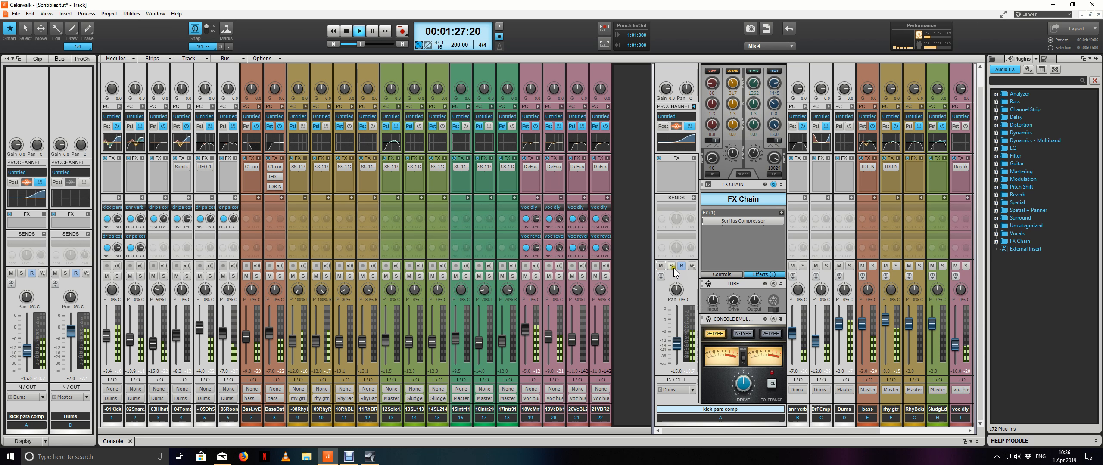
# Solo the kick para comp bus, enable its Tube module and adjust the module's drive and input while auditioning
pyautogui.click(670, 266)
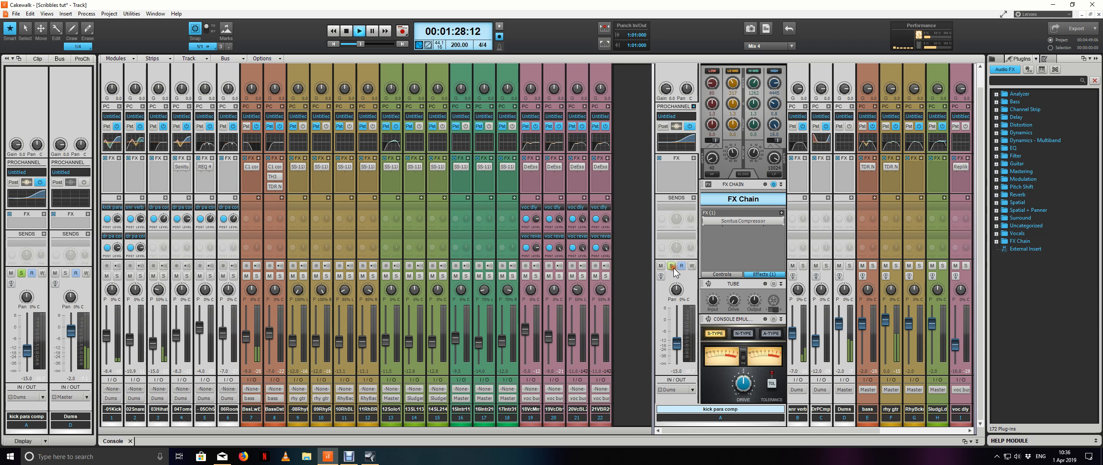
pyautogui.click(773, 283)
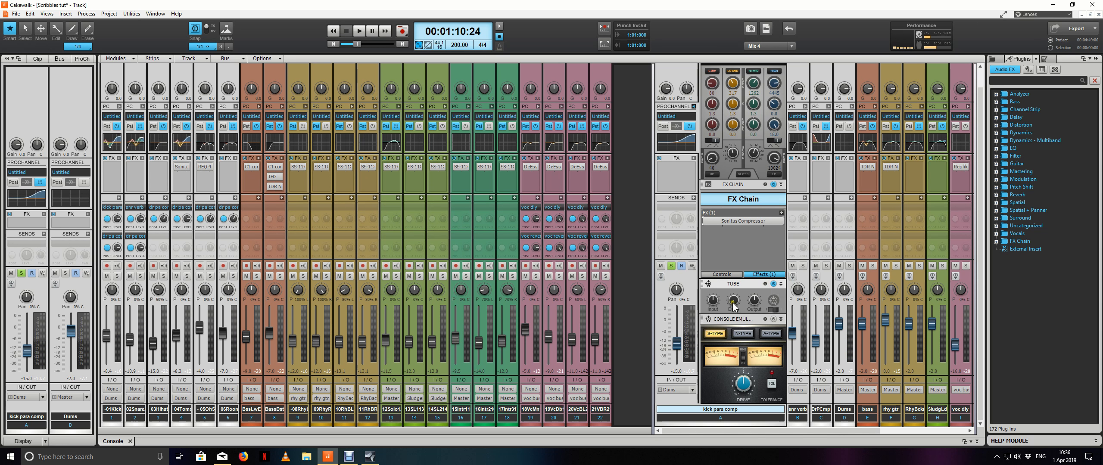
pyautogui.moveTo(732, 300); pyautogui.dragTo(733, 304)
pyautogui.press('space')
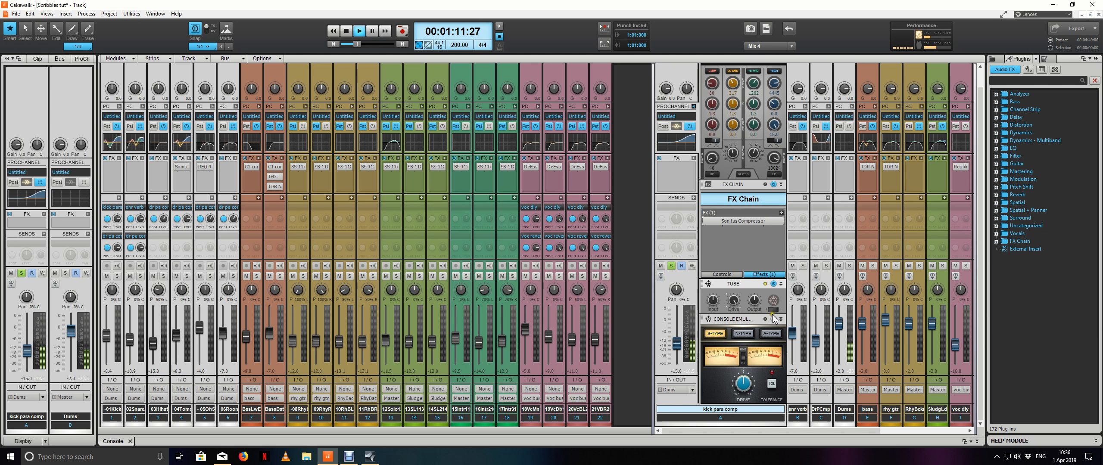
pyautogui.press('space')
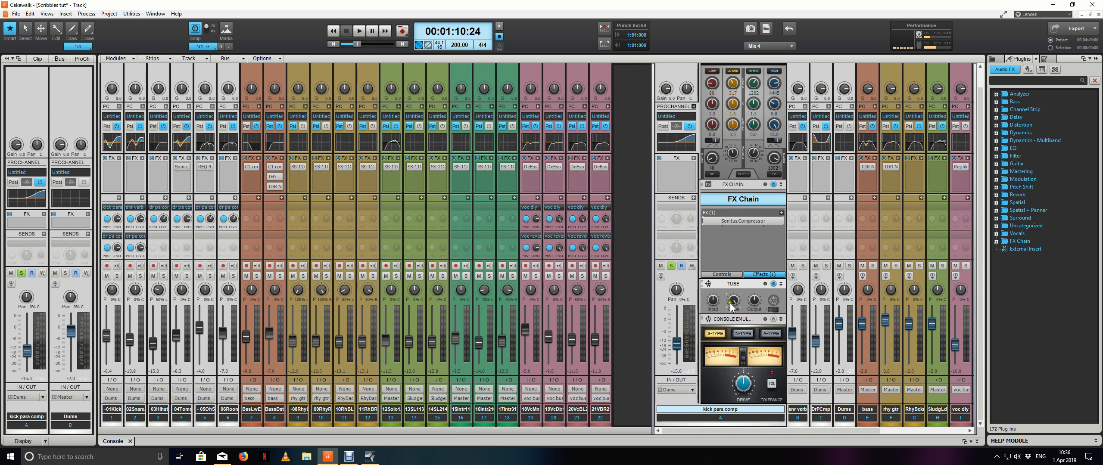
pyautogui.press('space')
pyautogui.click(712, 305)
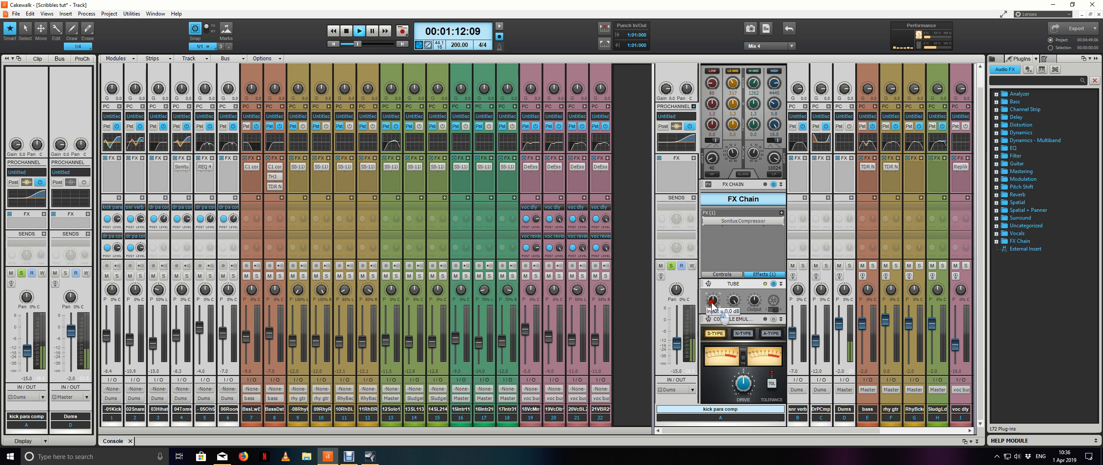
pyautogui.moveTo(712, 304); pyautogui.dragTo(712, 305)
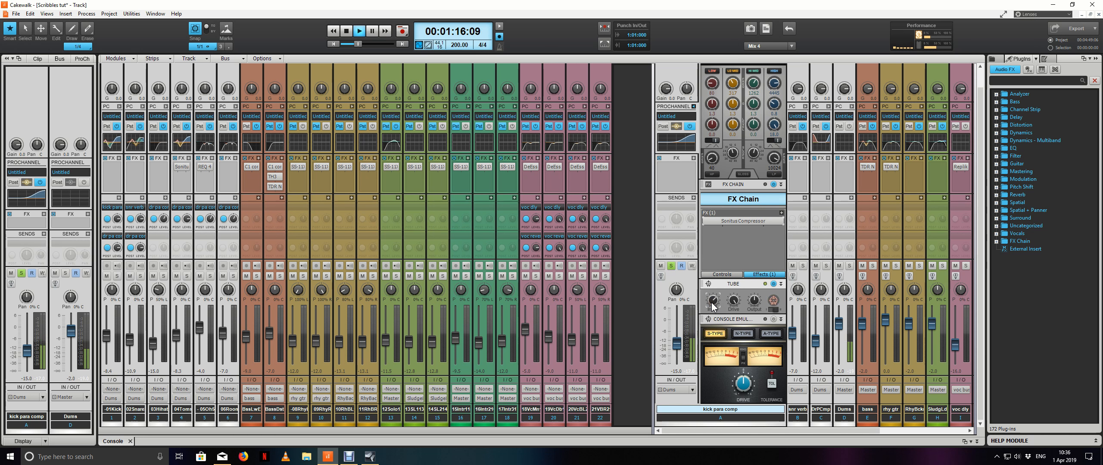
# Unsolo the kick para comp bus and disable its Tube module during playback
pyautogui.click(671, 267)
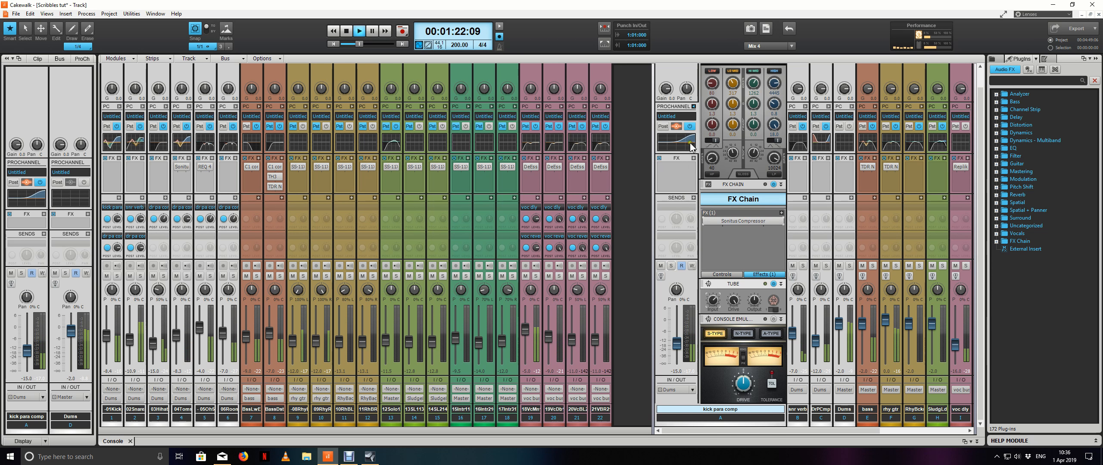
pyautogui.click(694, 106)
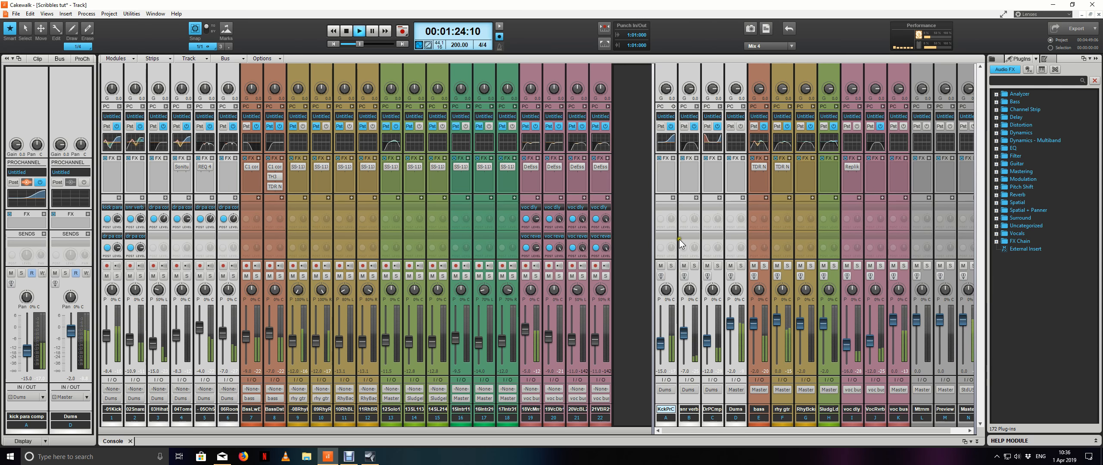
pyautogui.click(673, 106)
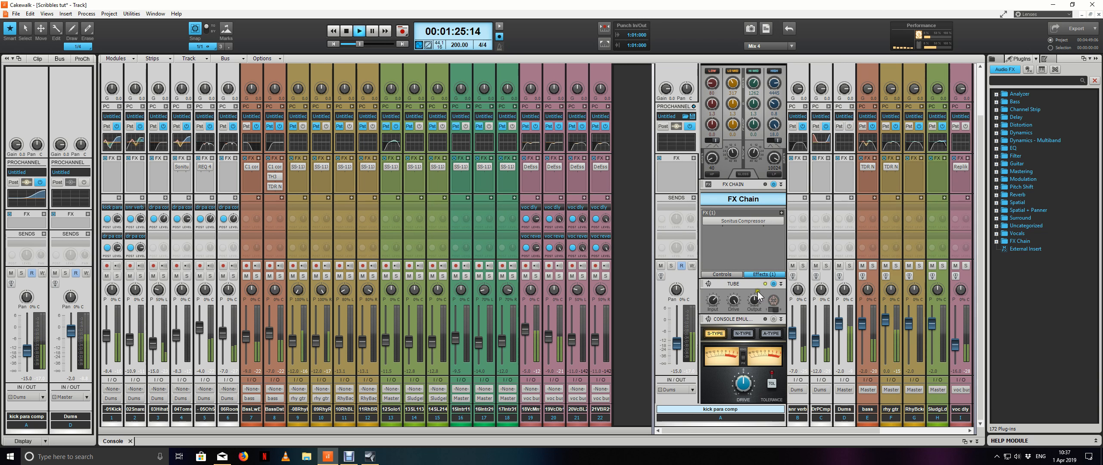
pyautogui.click(773, 284)
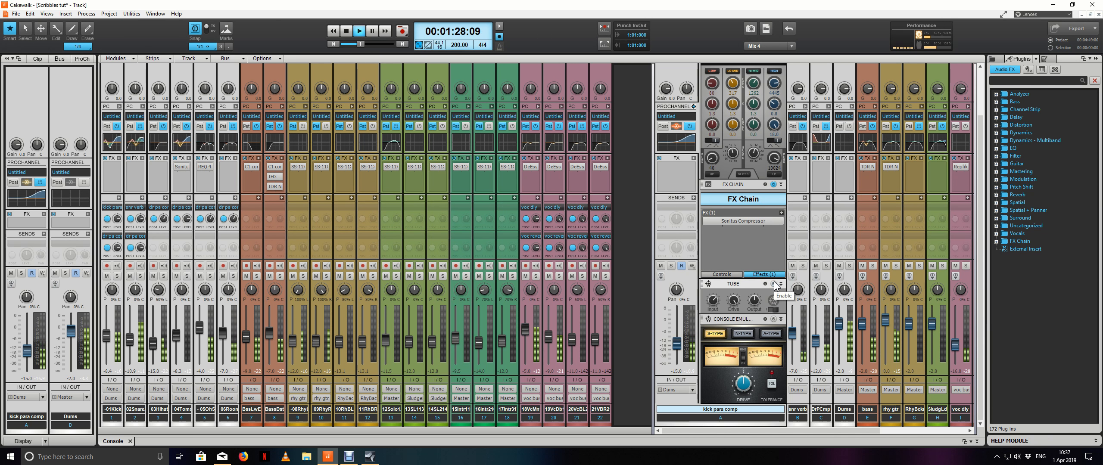
# Solo the kick track and compare its sound with the bus's Tube module switched on and off
pyautogui.press('space')
pyautogui.click(117, 274)
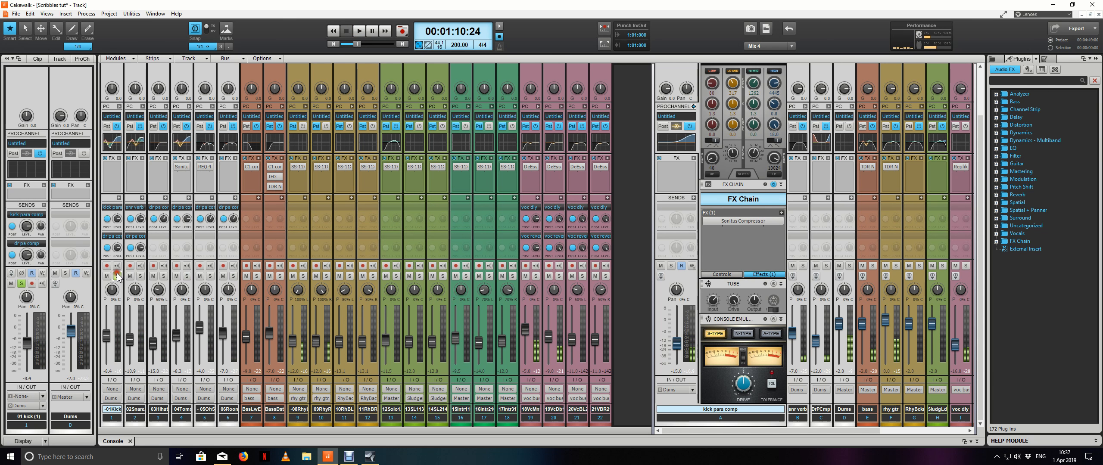
pyautogui.press('space')
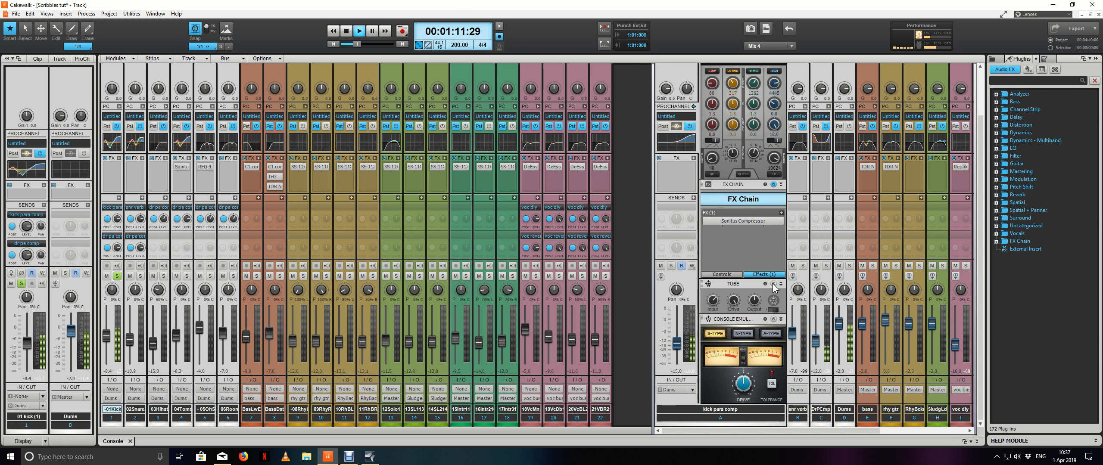
pyautogui.click(773, 284)
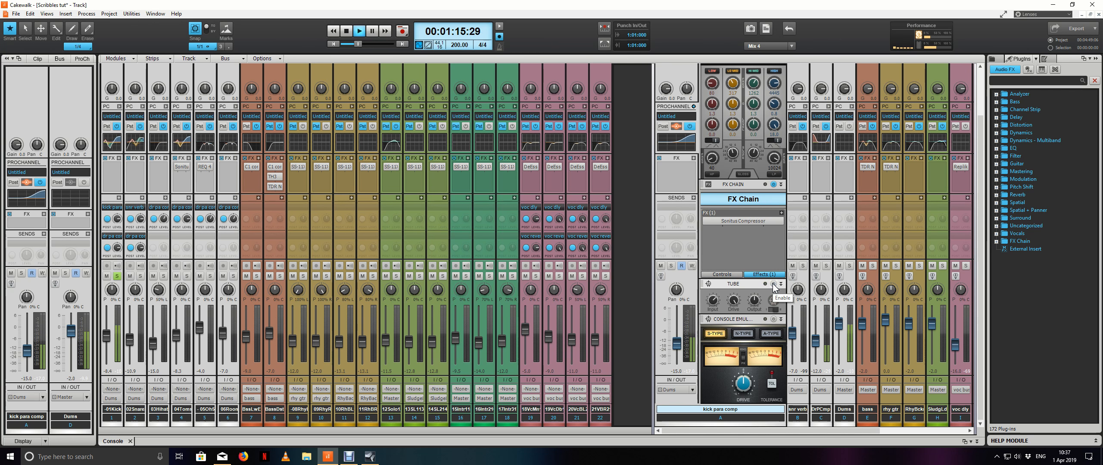
pyautogui.press('space')
pyautogui.click(773, 284)
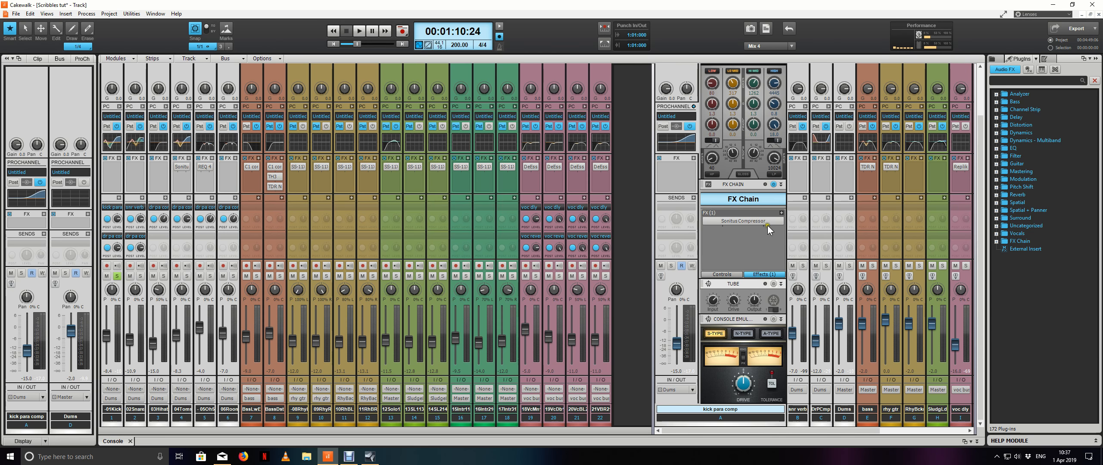
# Insert GClip into the kick para comp bus's FX Chain after the compressor and lower its clip to 35 % during playback
pyautogui.click(780, 214)
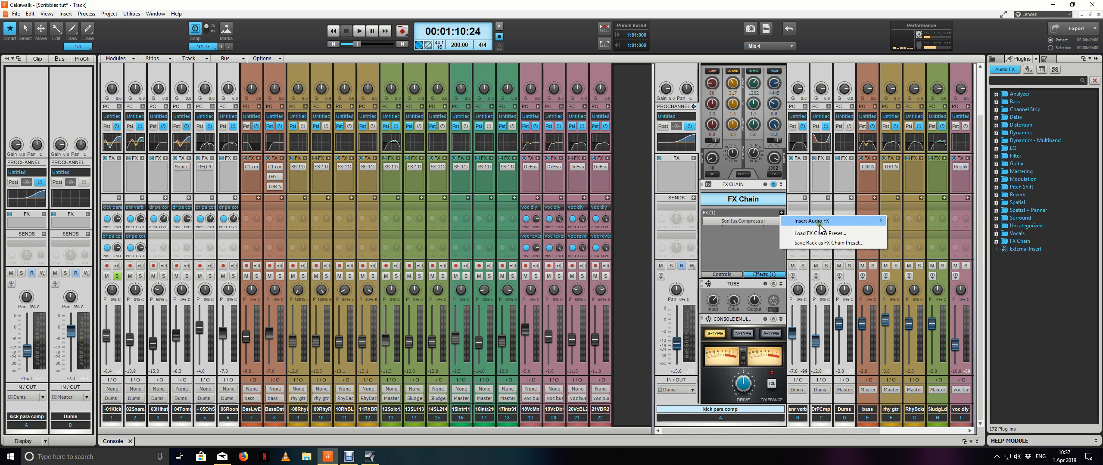
pyautogui.moveTo(820, 228)
pyautogui.click(926, 253)
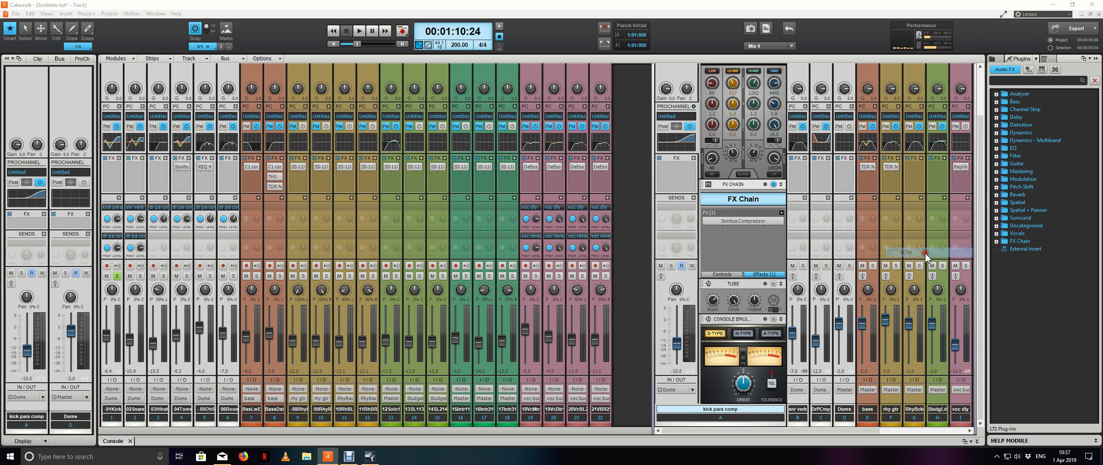
pyautogui.press('space')
pyautogui.moveTo(425, 249); pyautogui.dragTo(422, 273)
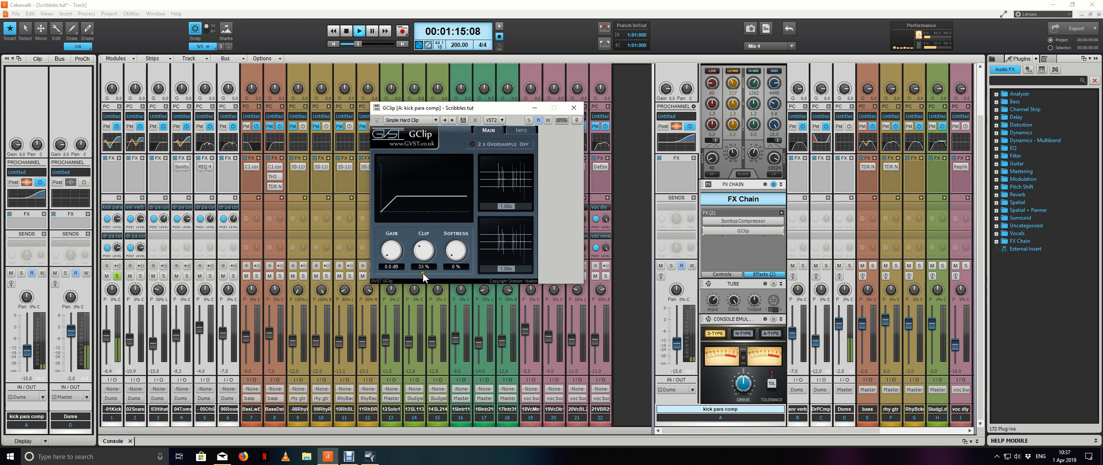
# Compare the kick with GClip bypassed and active, recheck its settings and close the plug-in window
pyautogui.click(707, 230)
pyautogui.click(706, 231)
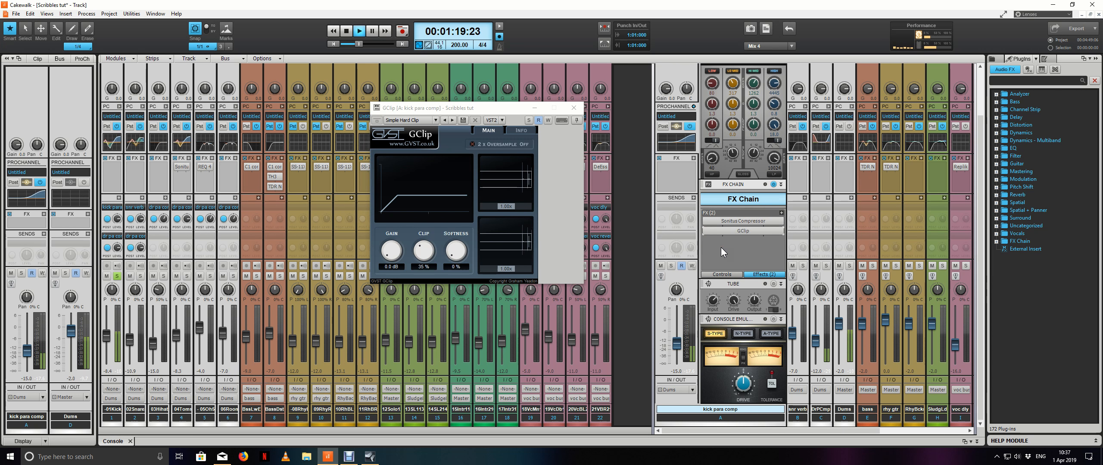
pyautogui.click(578, 109)
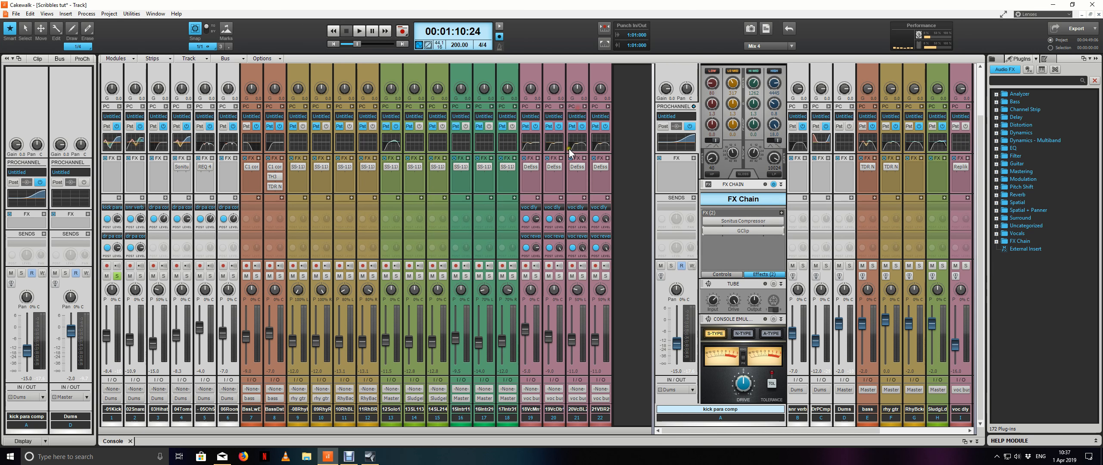
pyautogui.doubleClick(728, 231)
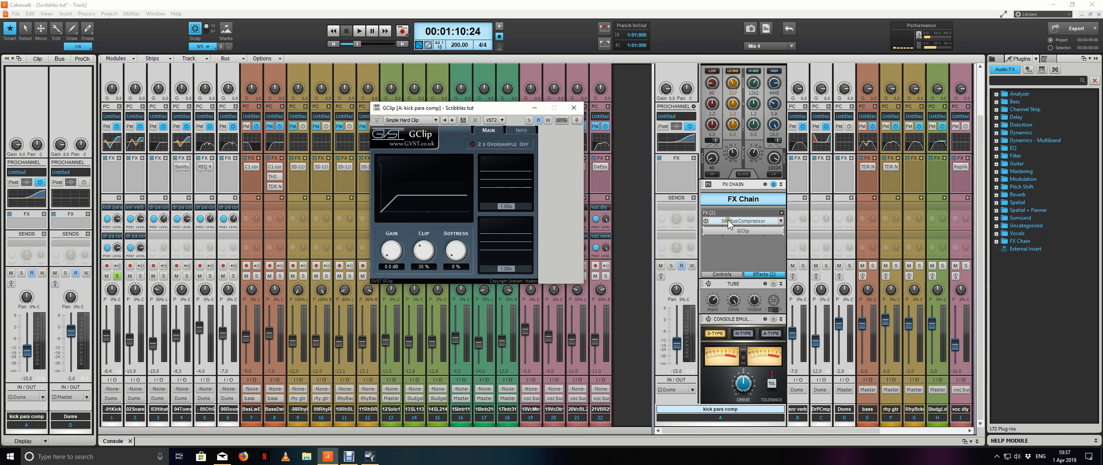
pyautogui.click(573, 108)
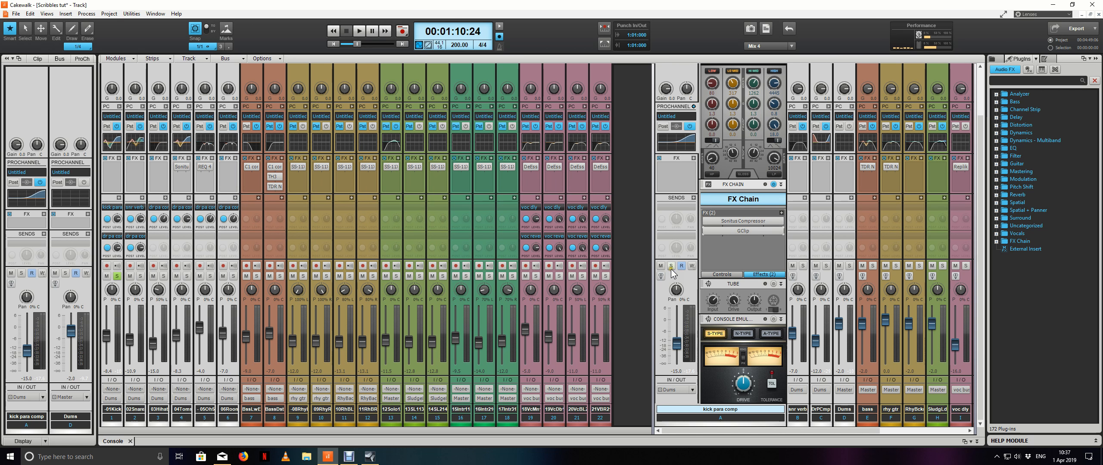
# Play the mix with the kick unsoloed, collapse the kick para comp bus's ProChannel and solo the DrPCmp bus
pyautogui.press('space')
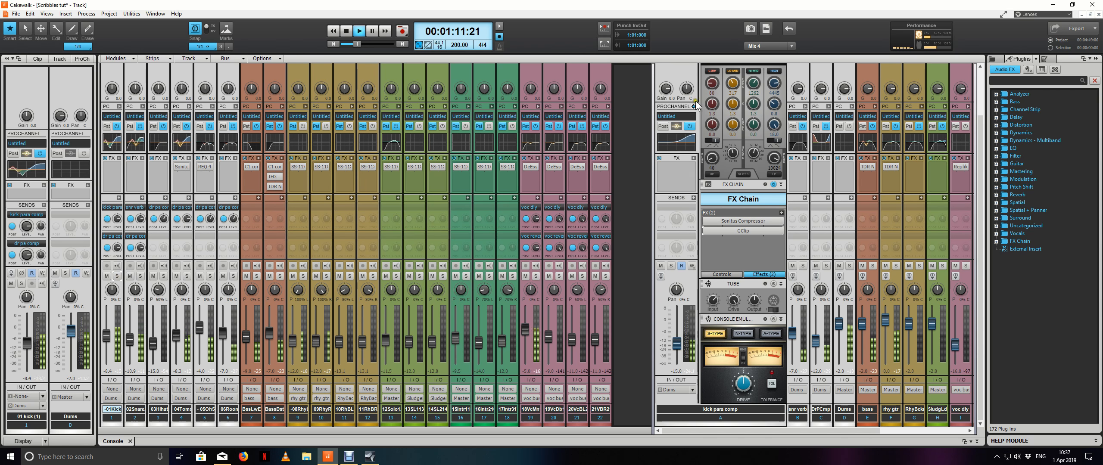
pyautogui.click(692, 106)
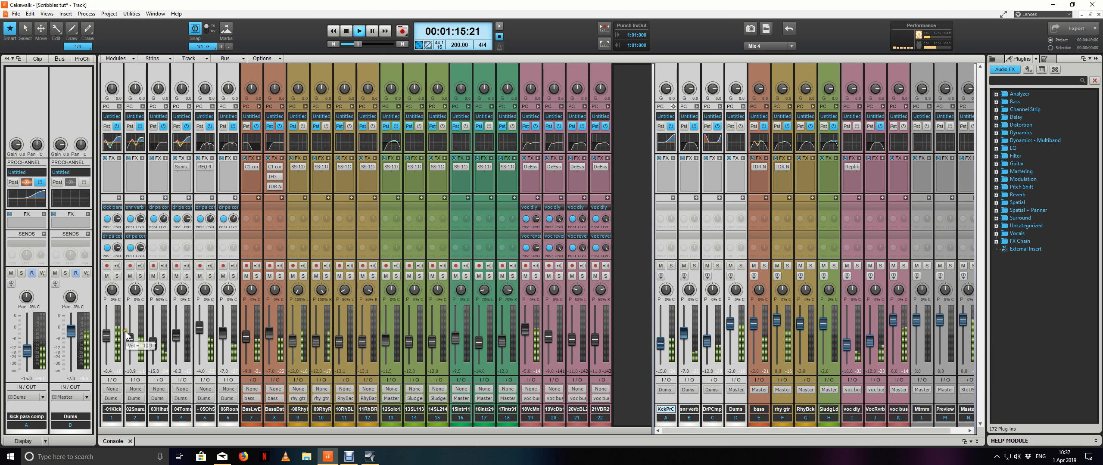
pyautogui.moveTo(111, 341)
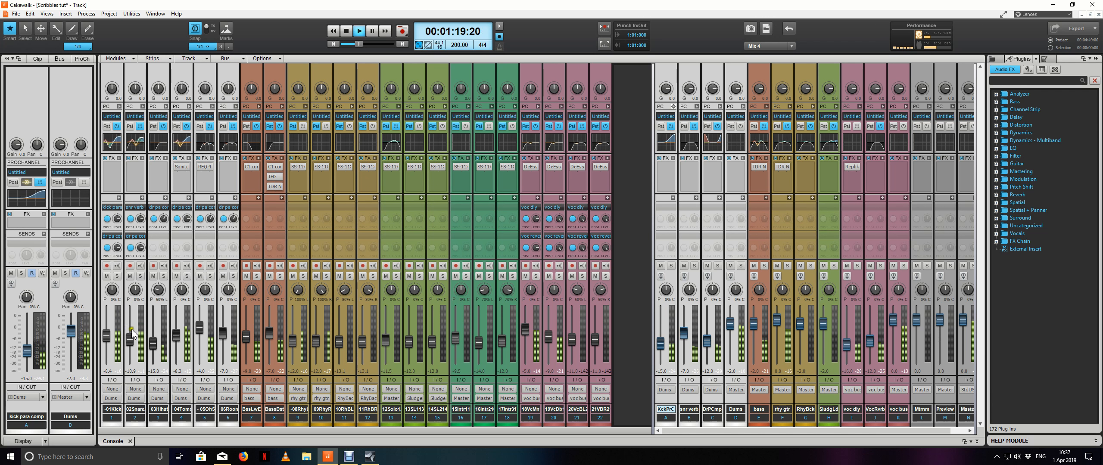
pyautogui.click(136, 181)
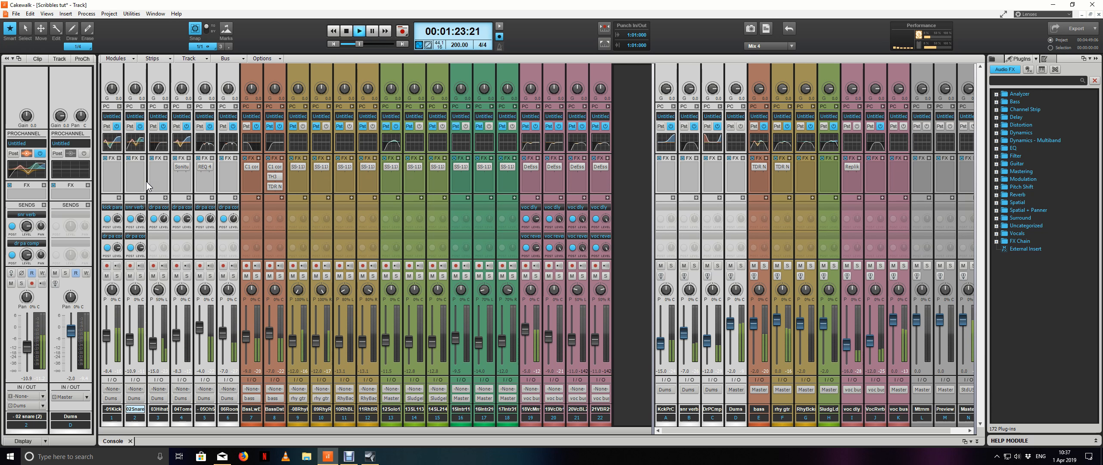
pyautogui.click(717, 267)
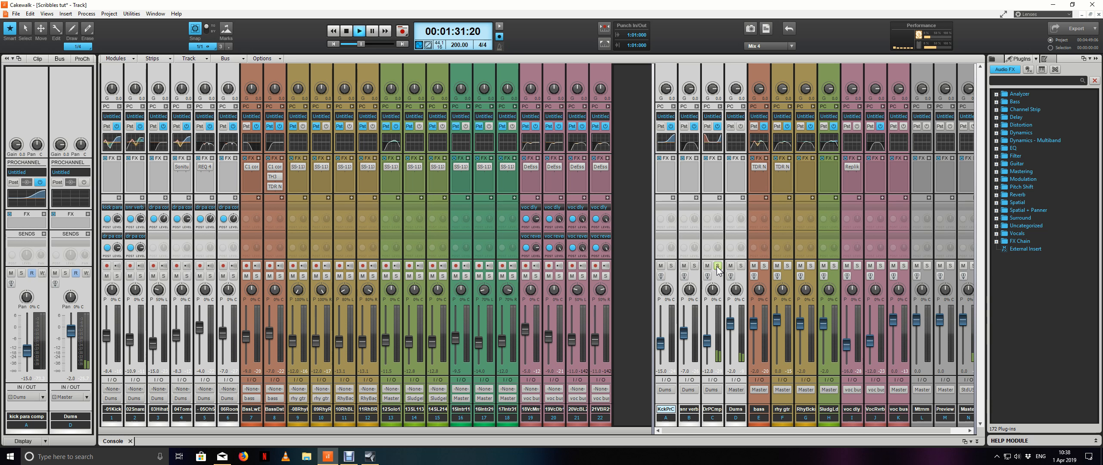
# Unsolo the DrPCmp bus, check the snare track's ProChannel and leave only the kick track's ProChannel expanded
pyautogui.click(717, 266)
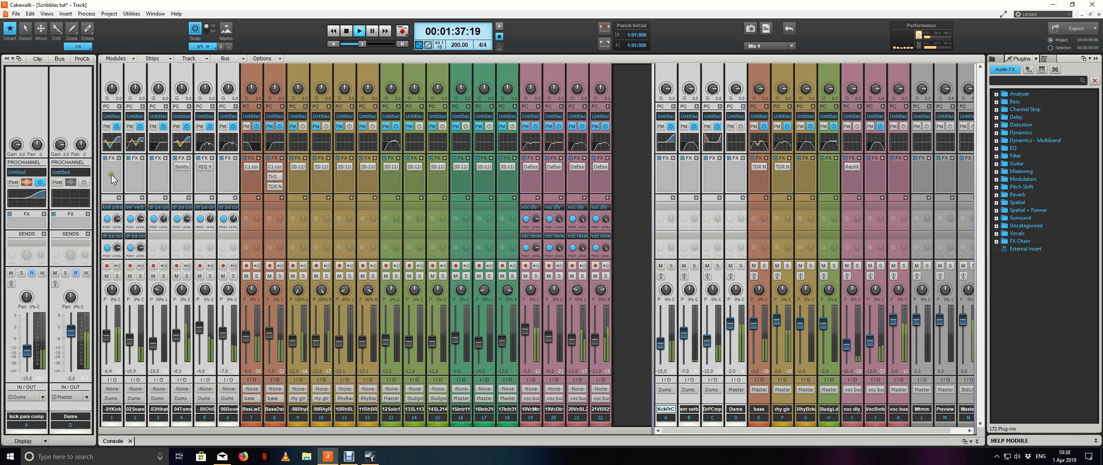
pyautogui.click(132, 175)
pyautogui.click(143, 106)
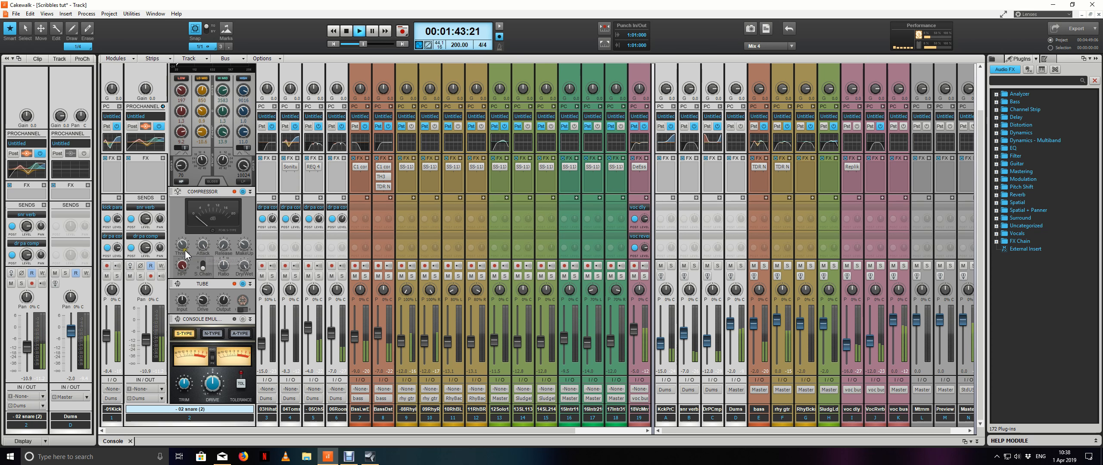
pyautogui.click(120, 107)
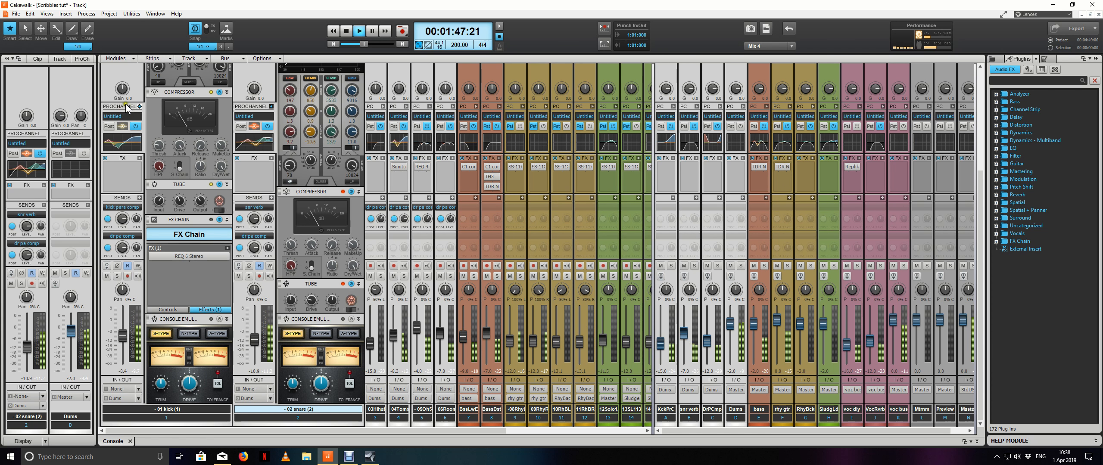
pyautogui.click(139, 106)
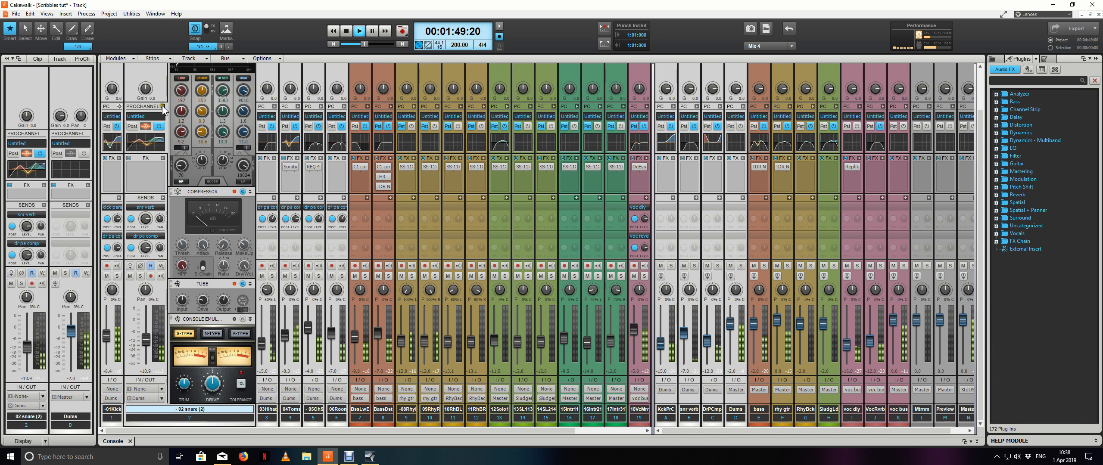
pyautogui.click(162, 106)
pyautogui.click(119, 106)
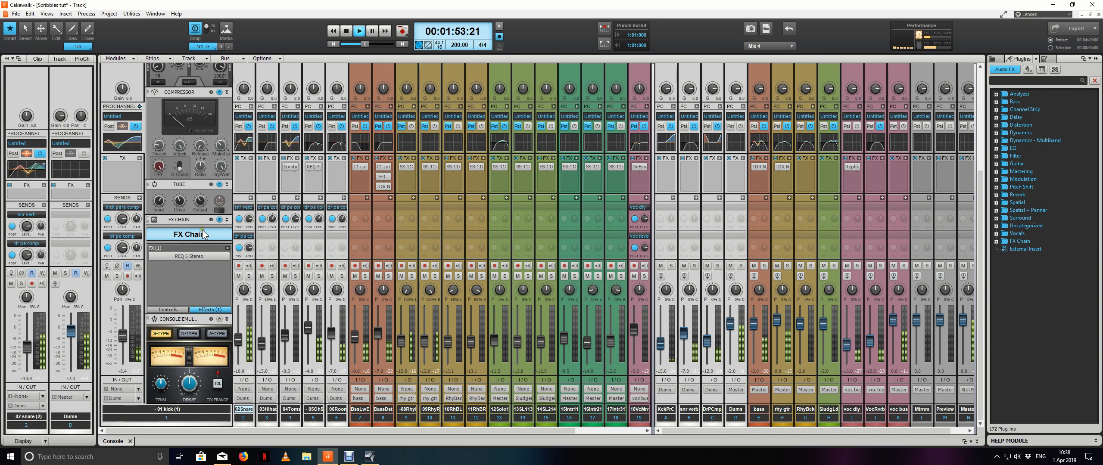
# Review the kick track's ProChannel modules and the REQ 6 Stereo settings in its FX Chain
pyautogui.scroll(3, 202, 229)
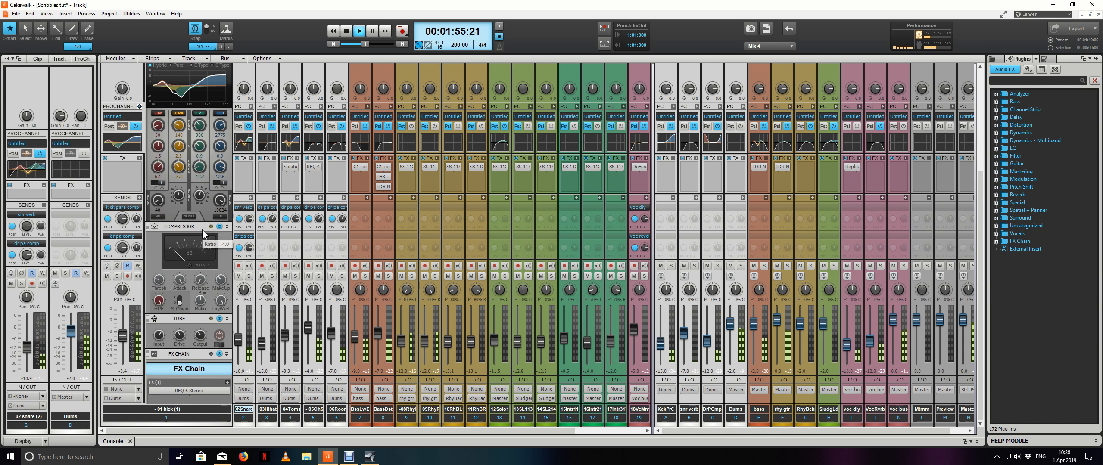
pyautogui.scroll(-2, 201, 229)
pyautogui.doubleClick(199, 360)
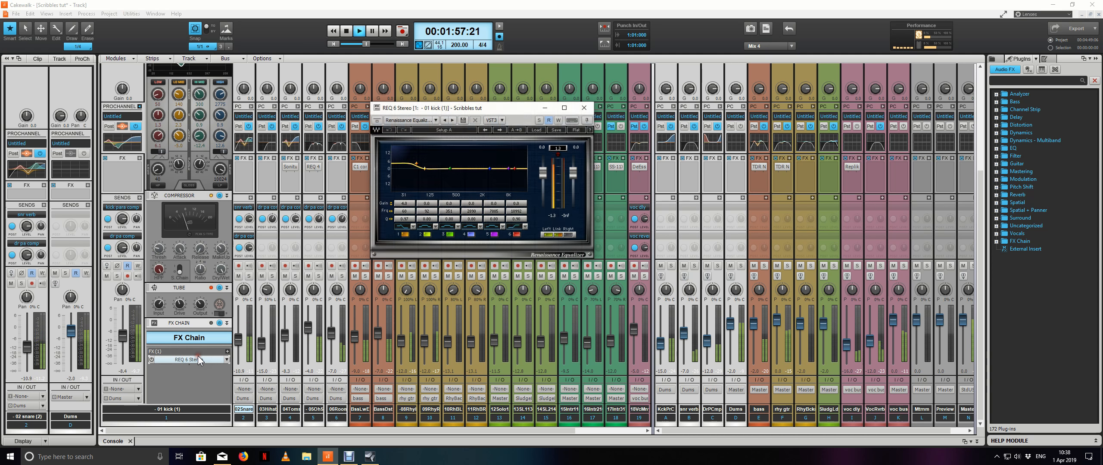
pyautogui.click(584, 107)
# Move the high shelf of the kick track's QuadCurve equalizer down to about 1.2 kHz, keeping a strong boost, and stop playback
pyautogui.scroll(2, 226, 202)
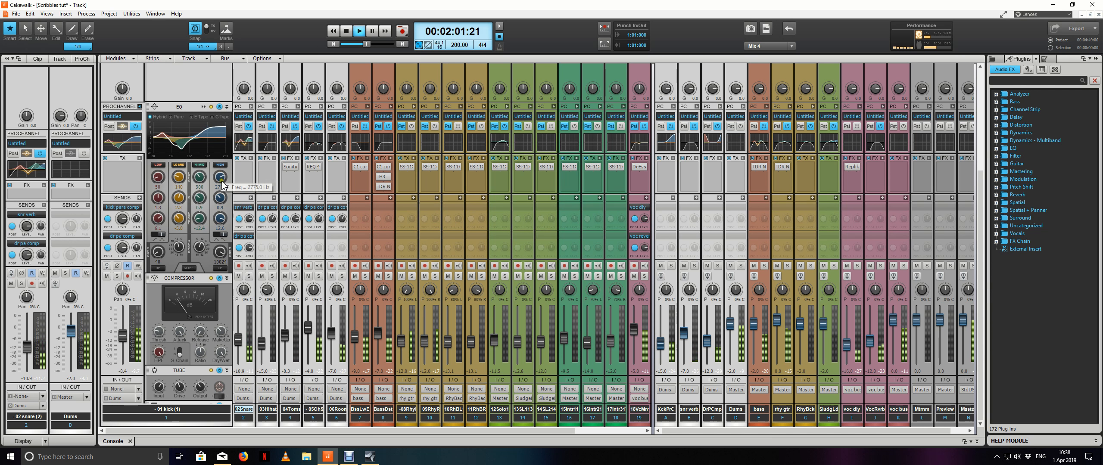
pyautogui.click(221, 198)
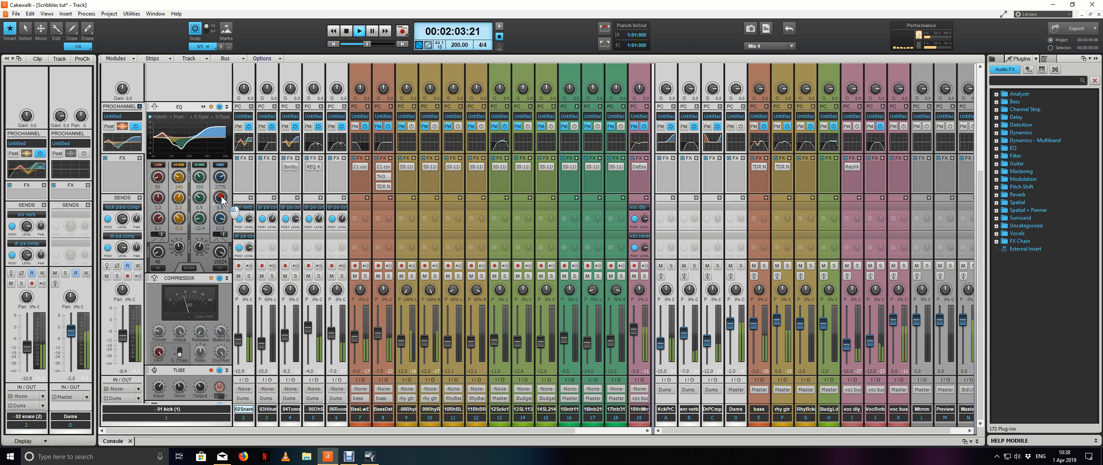
pyautogui.moveTo(221, 177); pyautogui.dragTo(221, 177)
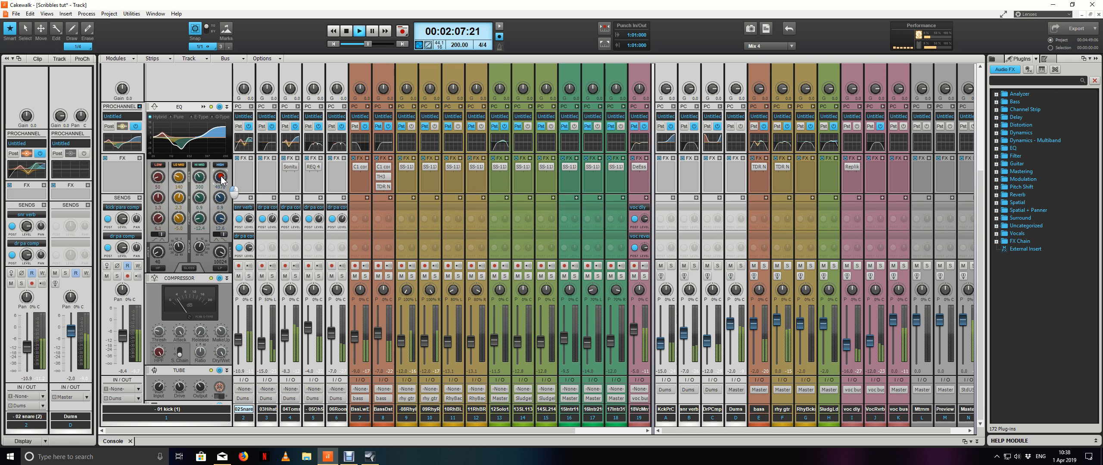
pyautogui.click(204, 108)
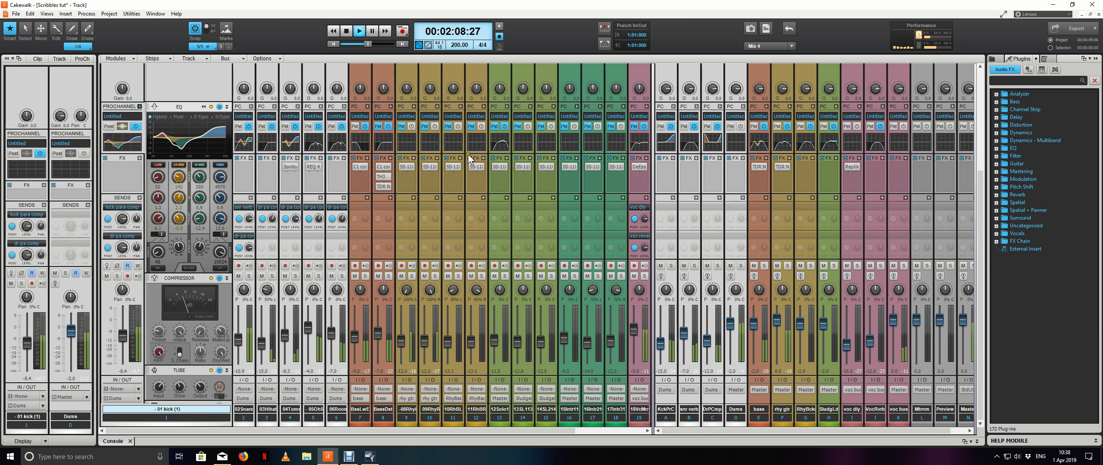
pyautogui.click(224, 107)
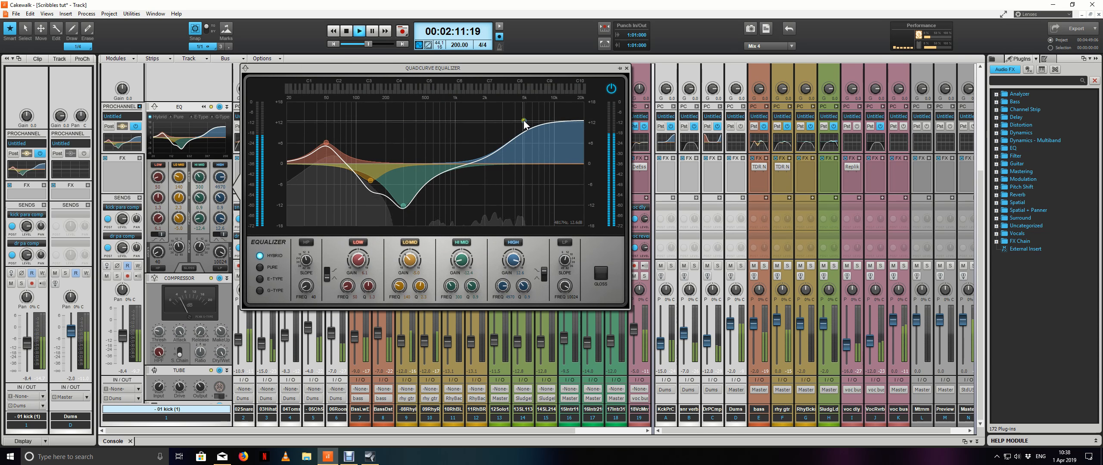
pyautogui.moveTo(524, 120); pyautogui.dragTo(465, 124)
pyautogui.press('space')
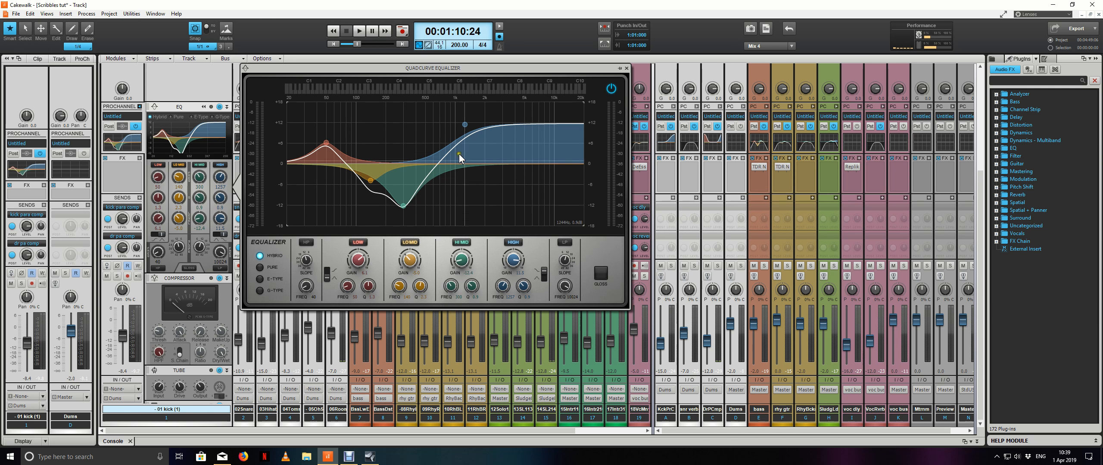
# Fine-tune the kick equalizer's high shelf around 1.2 kHz and audition it in the mix
pyautogui.click(465, 127)
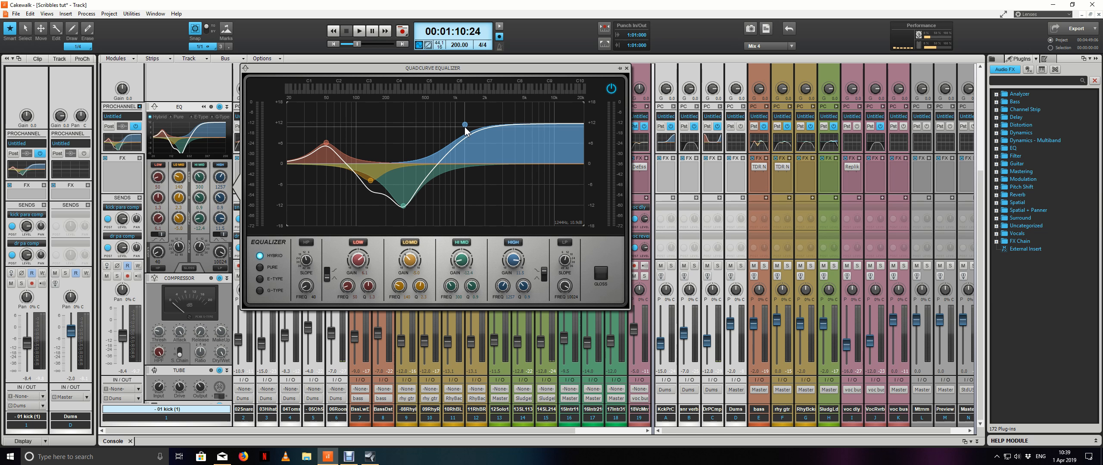
pyautogui.moveTo(465, 127)
pyautogui.mouseDown()
pyautogui.moveTo(534, 99)
pyautogui.moveTo(538, 109)
pyautogui.moveTo(500, 127)
pyautogui.moveTo(463, 124)
pyautogui.mouseUp()
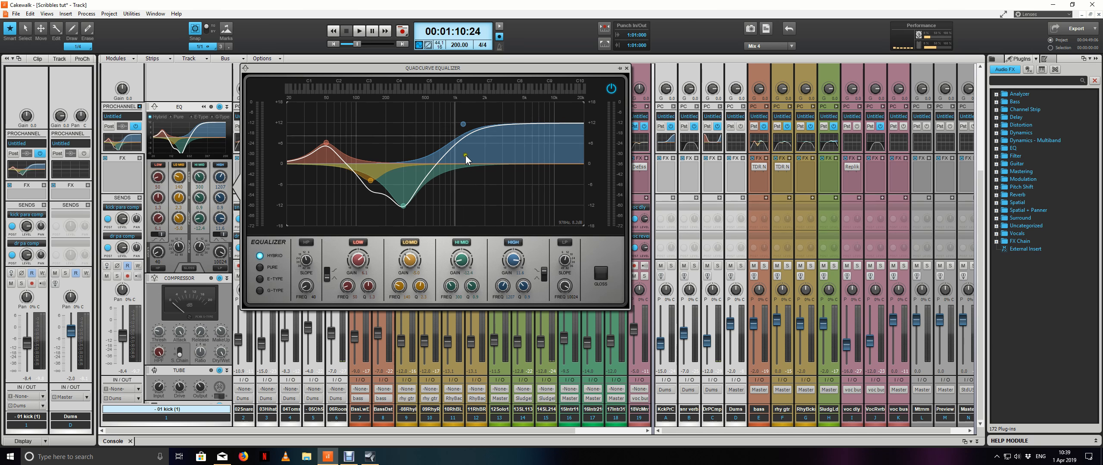
pyautogui.press('space')
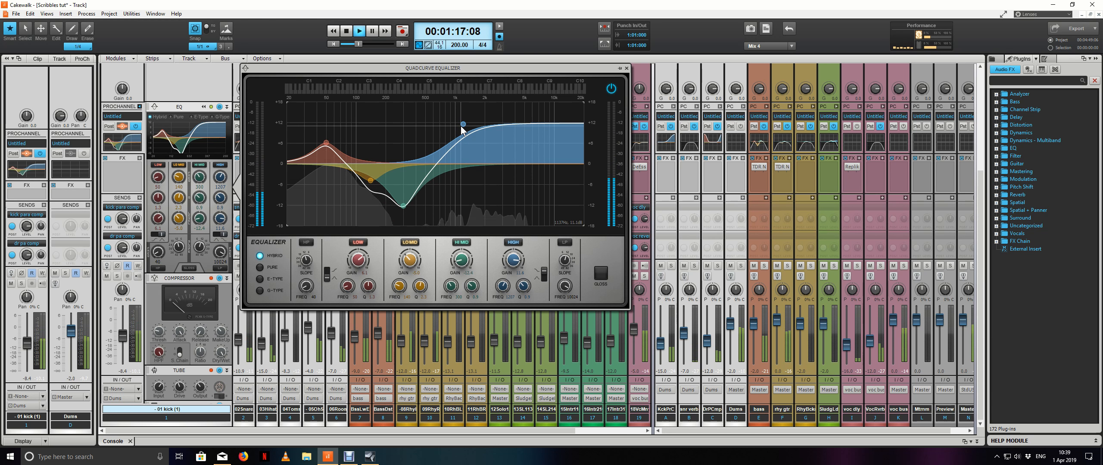
pyautogui.moveTo(462, 124)
pyautogui.mouseDown()
pyautogui.moveTo(535, 105)
pyautogui.moveTo(536, 116)
pyautogui.moveTo(453, 127)
pyautogui.moveTo(464, 129)
pyautogui.mouseUp()
pyautogui.press('space')
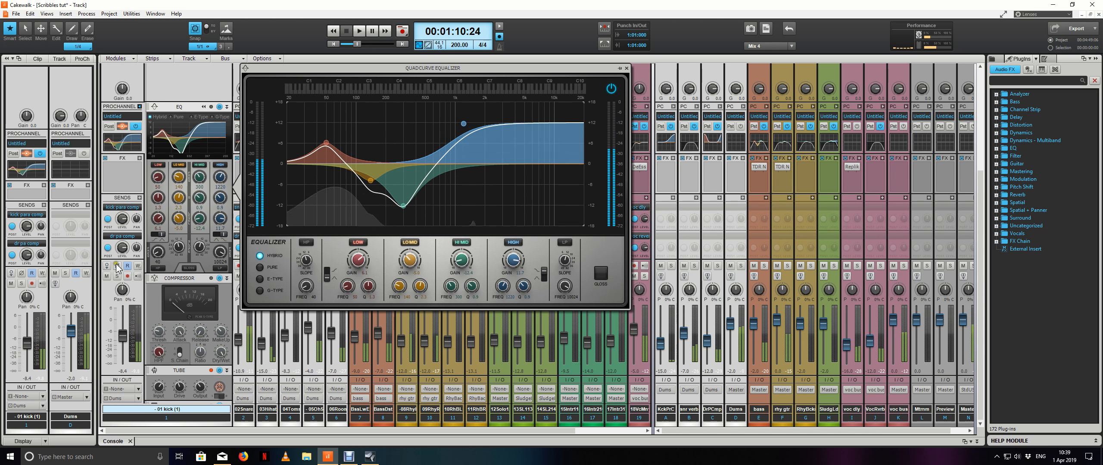
# Listen to the equalized kick soloed and return to the full mix
pyautogui.click(115, 277)
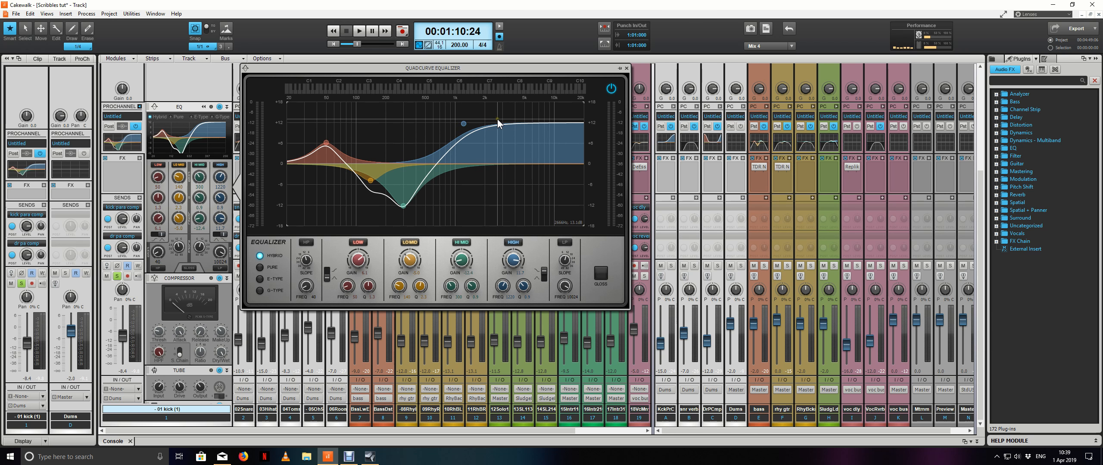
pyautogui.press('space')
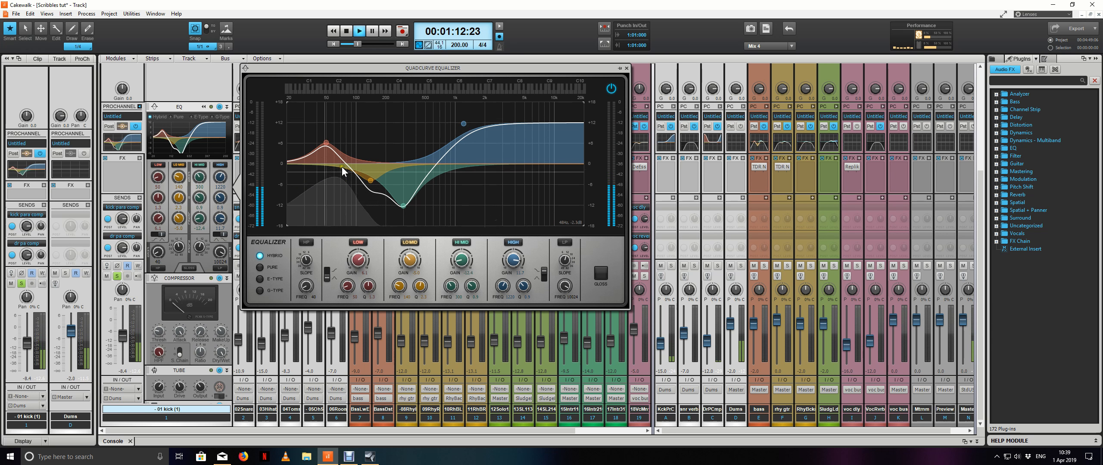
pyautogui.click(117, 277)
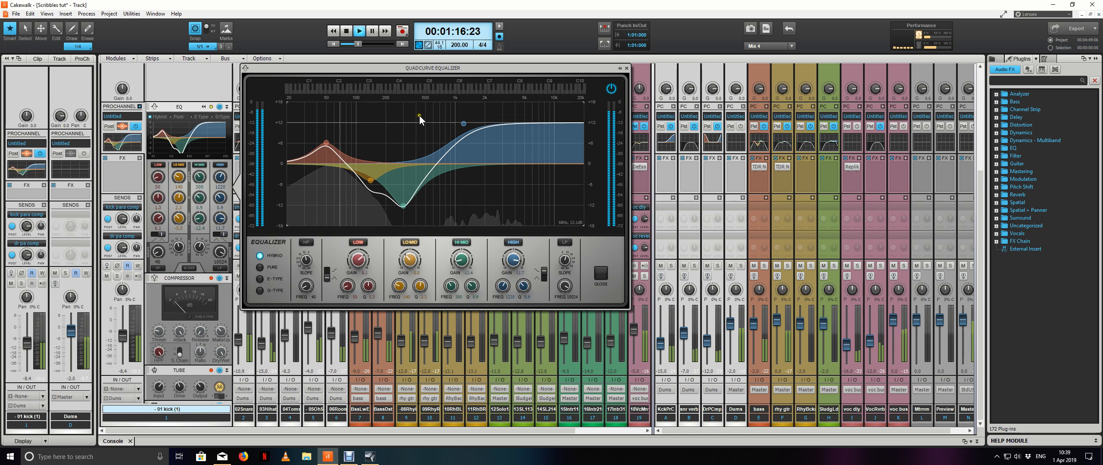
# Close the kick's QuadCurve window, open REQ 6 Stereo from its FX Chain and move the plug-in window aside
pyautogui.click(204, 106)
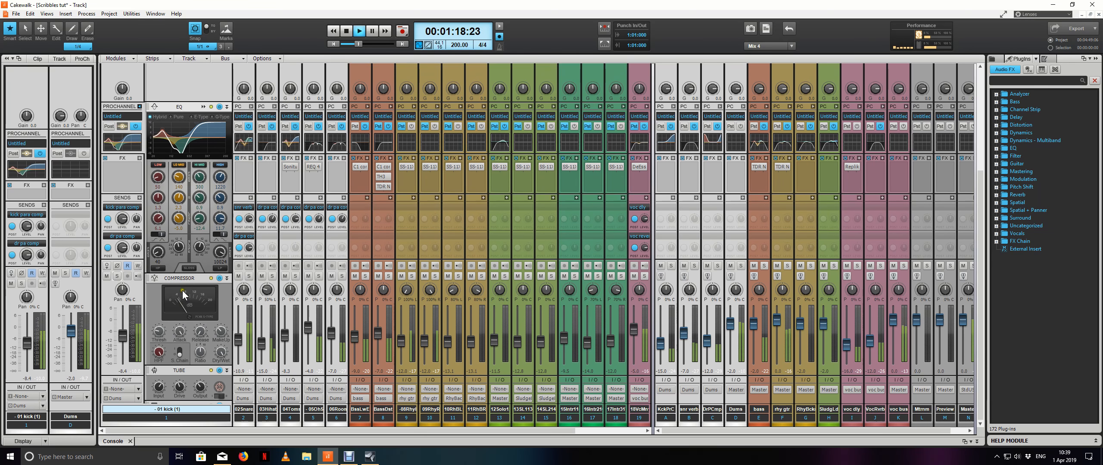
pyautogui.scroll(-3, 194, 301)
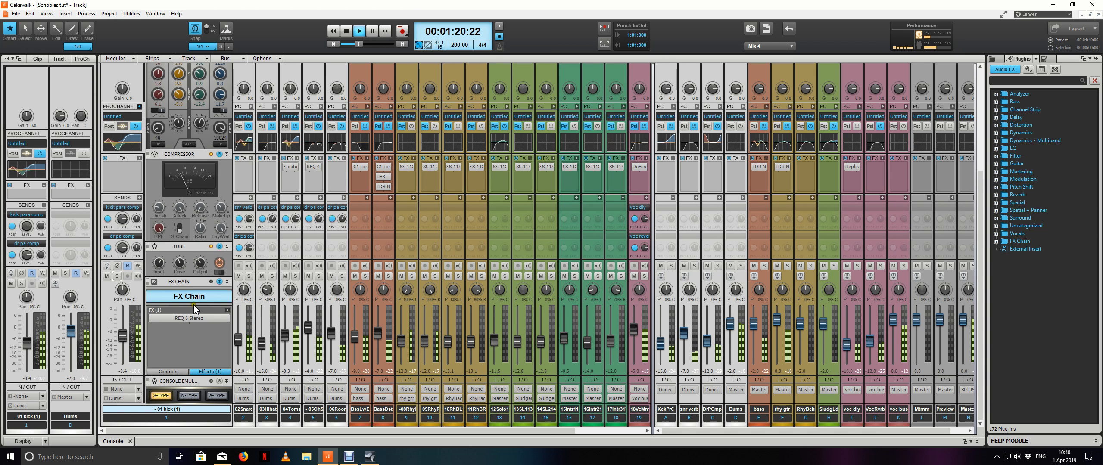
pyautogui.doubleClick(196, 319)
pyautogui.press('space')
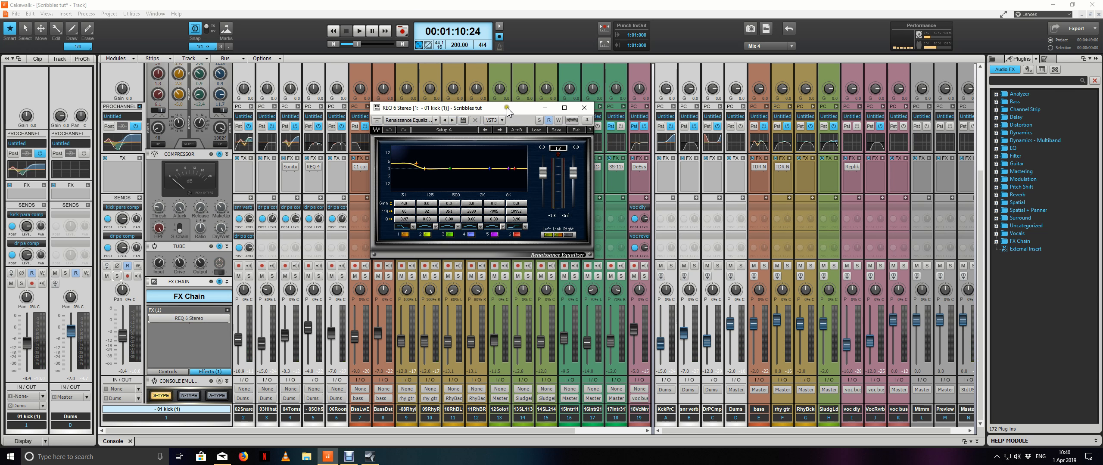
pyautogui.moveTo(506, 106); pyautogui.dragTo(580, 116)
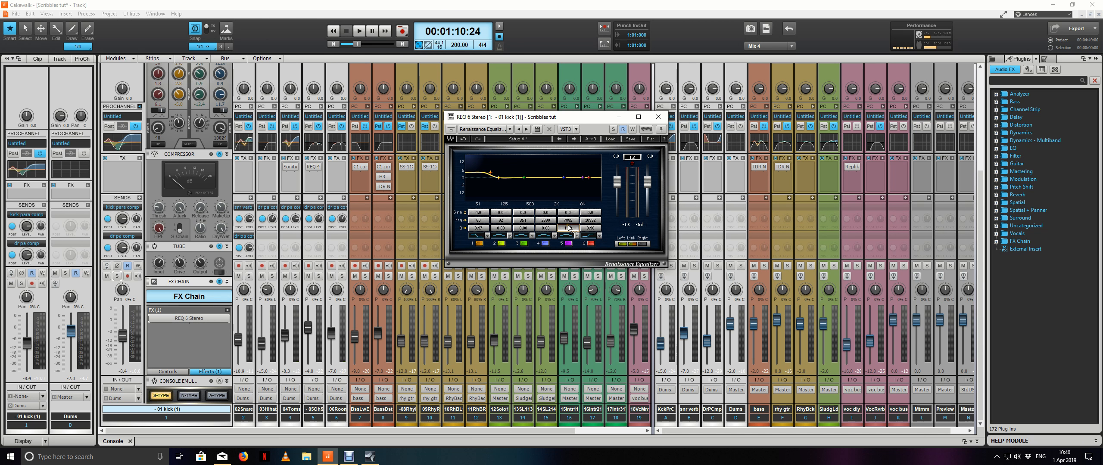
# Boost band 5 of the kick's REQ 6 by 2.4 dB and narrow its Q during playback
pyautogui.press('space')
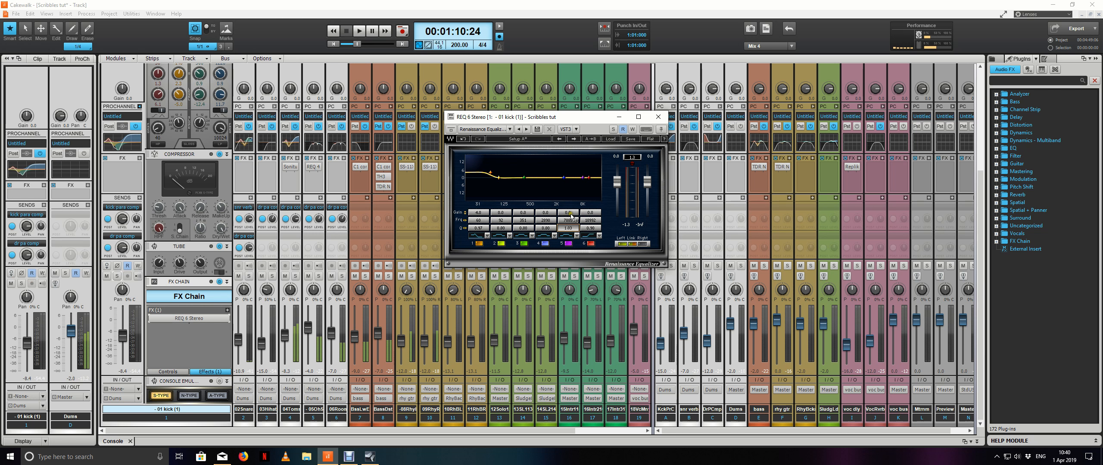
pyautogui.moveTo(573, 215); pyautogui.dragTo(568, 174)
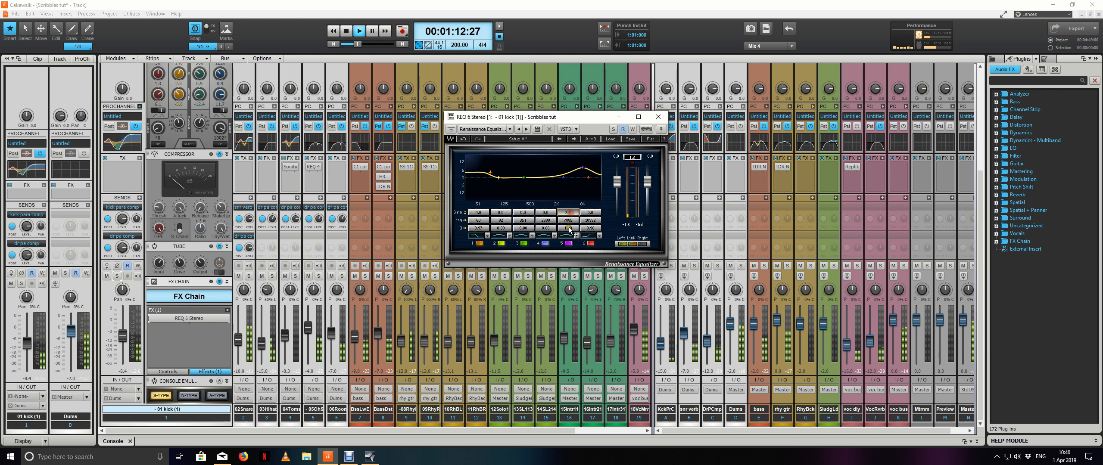
pyautogui.moveTo(569, 231); pyautogui.dragTo(572, 257)
pyautogui.press('space')
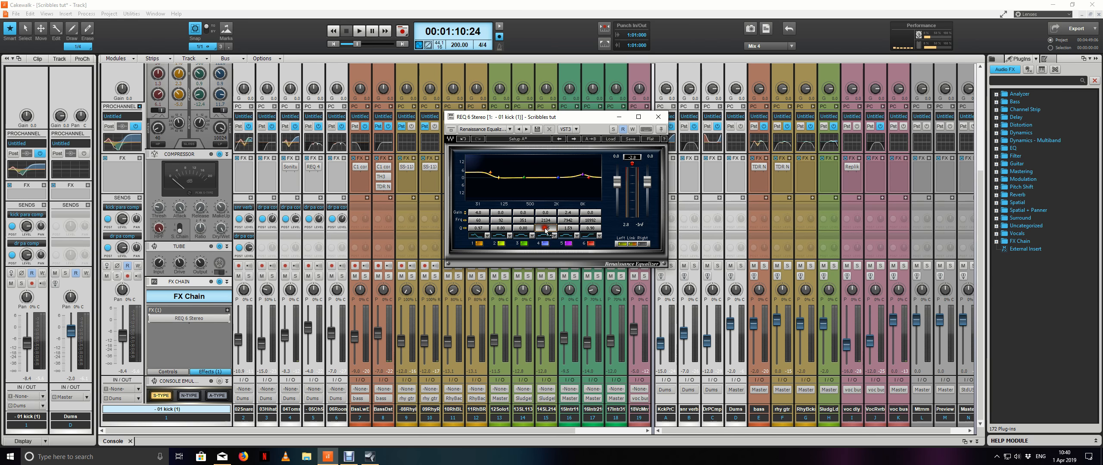
# Boost band 4 of the kick's REQ 6 by 4 dB around 4 kHz with a narrower Q and solo the kick
pyautogui.press('space')
pyautogui.moveTo(550, 230); pyautogui.dragTo(538, 181)
pyautogui.moveTo(540, 222); pyautogui.dragTo(515, 222)
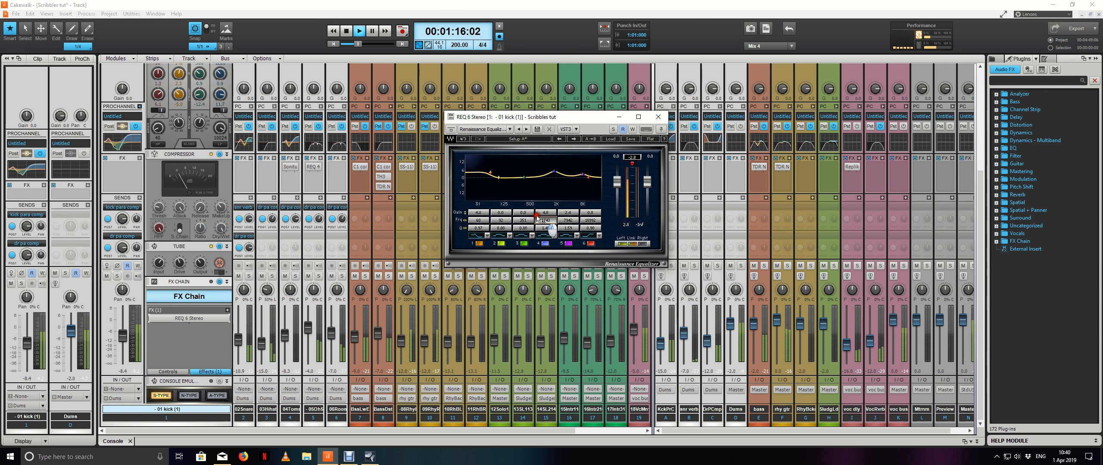
pyautogui.moveTo(537, 219); pyautogui.dragTo(567, 218)
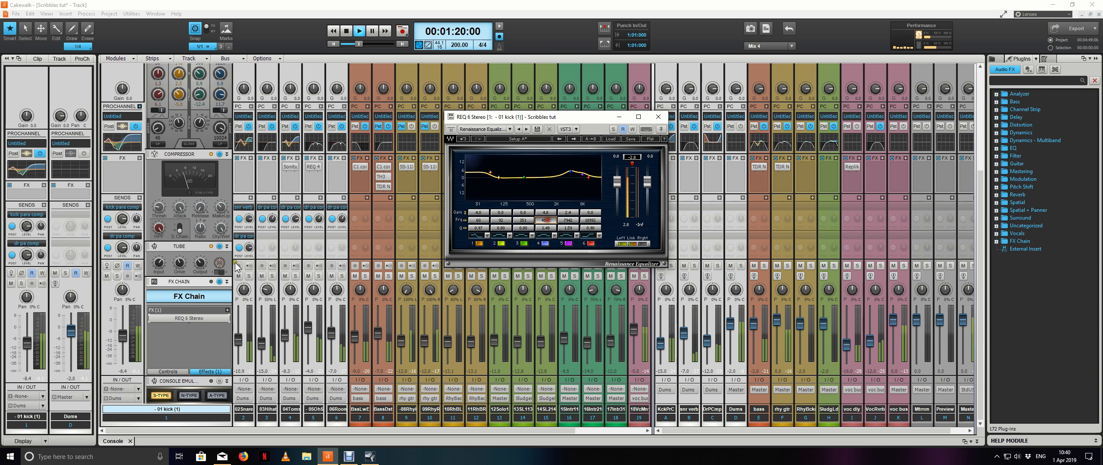
pyautogui.click(117, 276)
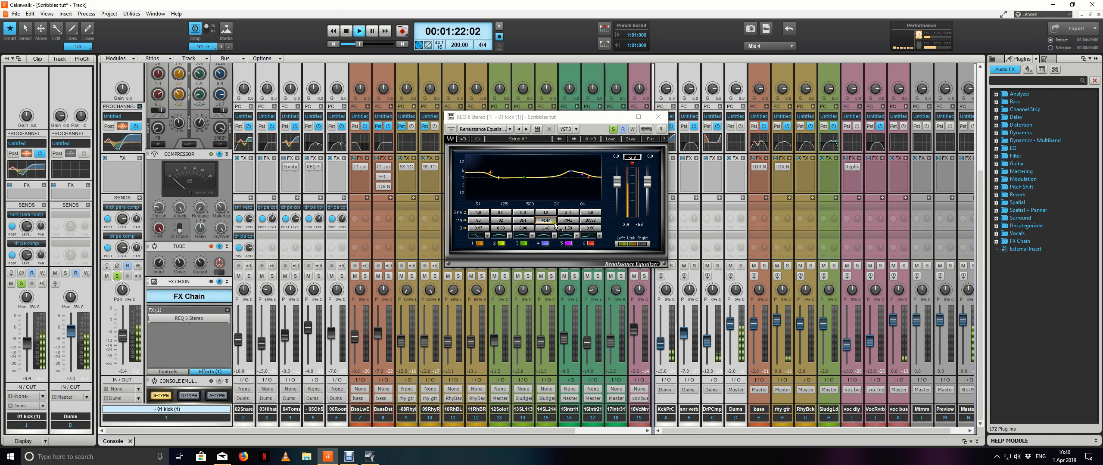
# Reduce the band 4 gain to 3.2 in the kick's Renaissance Equalizer, stop playback and unsolo the kick track
pyautogui.moveTo(548, 224)
pyautogui.mouseDown()
pyautogui.moveTo(510, 227)
pyautogui.moveTo(550, 219)
pyautogui.moveTo(550, 232)
pyautogui.mouseUp()
pyautogui.press('space')
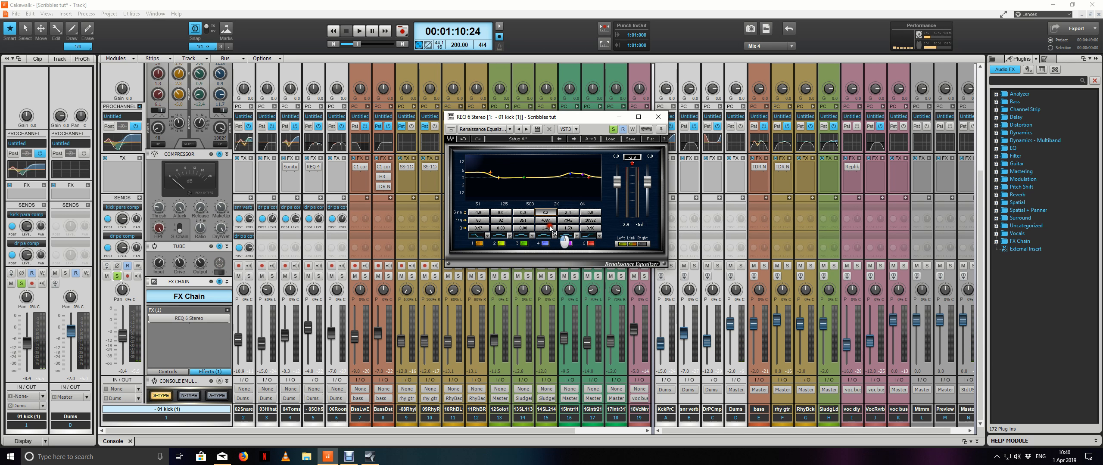
pyautogui.click(117, 274)
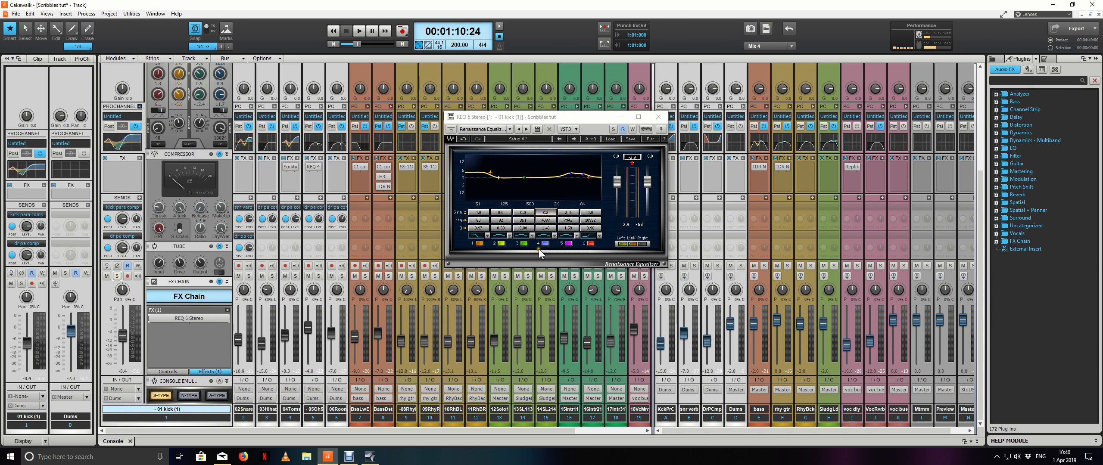
# Play the full mix, toggle EQ band 5 to compare, and narrow bands 4 and 5 to a Q of about 2.2
pyautogui.press('space')
pyautogui.click(569, 246)
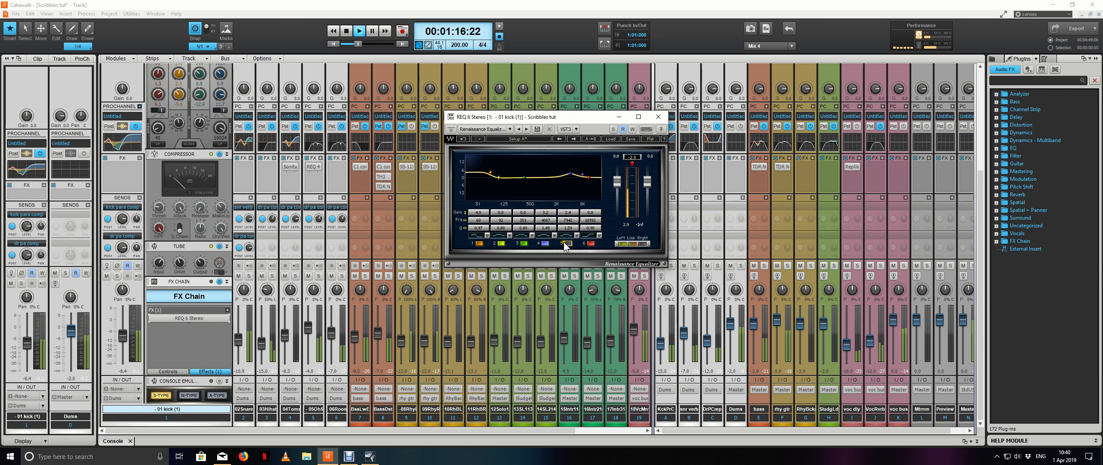
pyautogui.click(568, 244)
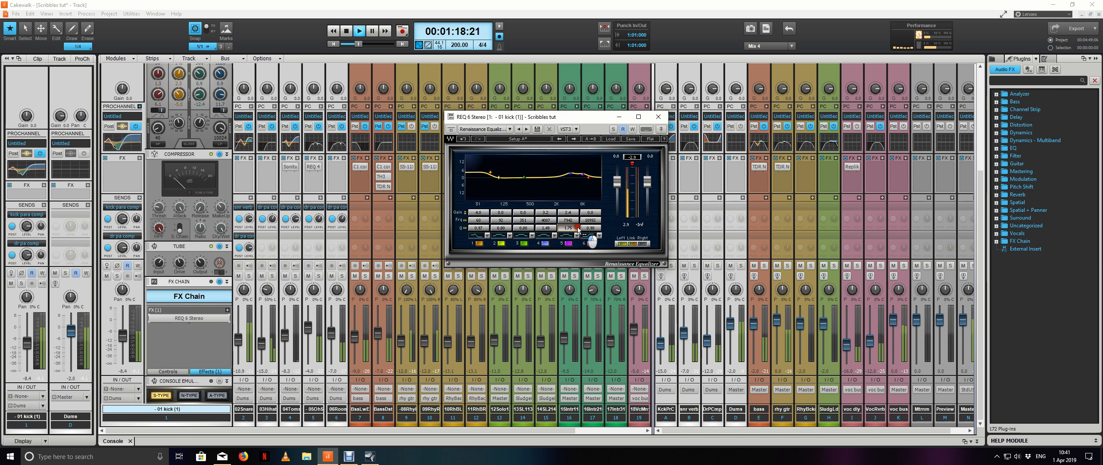
pyautogui.moveTo(577, 229)
pyautogui.mouseDown()
pyautogui.moveTo(593, 232)
pyautogui.moveTo(558, 228)
pyautogui.mouseUp()
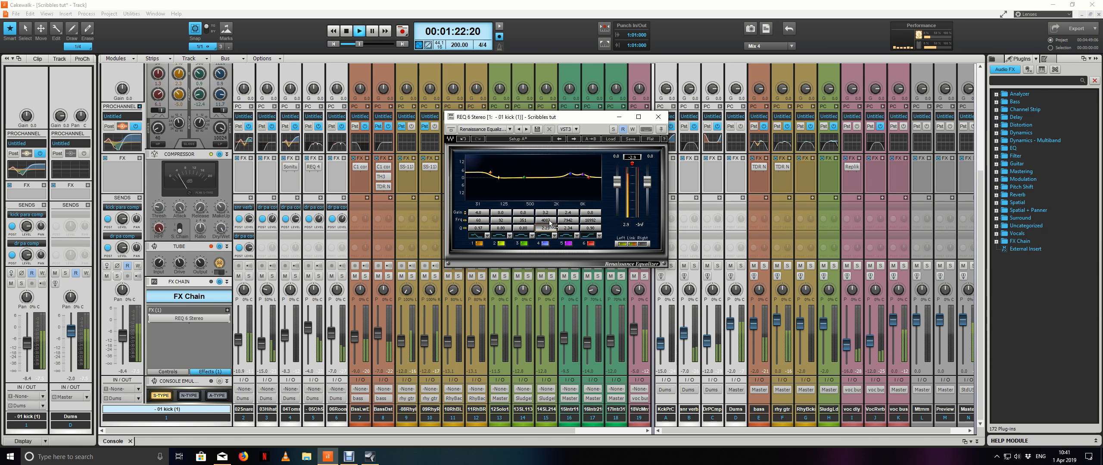
# Move band 4 of the kick EQ down to a frequency of about 2 kHz
pyautogui.moveTo(534, 223); pyautogui.dragTo(551, 217)
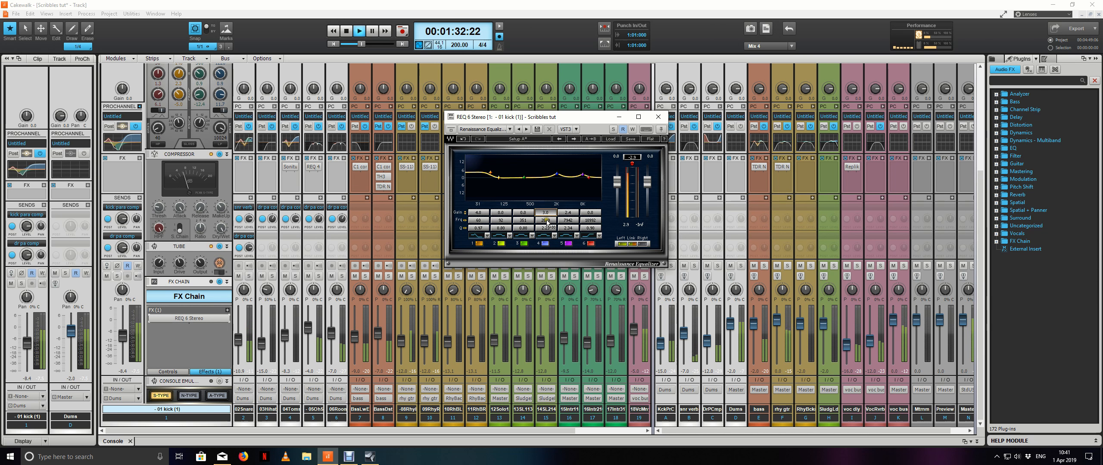
pyautogui.moveTo(547, 223); pyautogui.dragTo(558, 222)
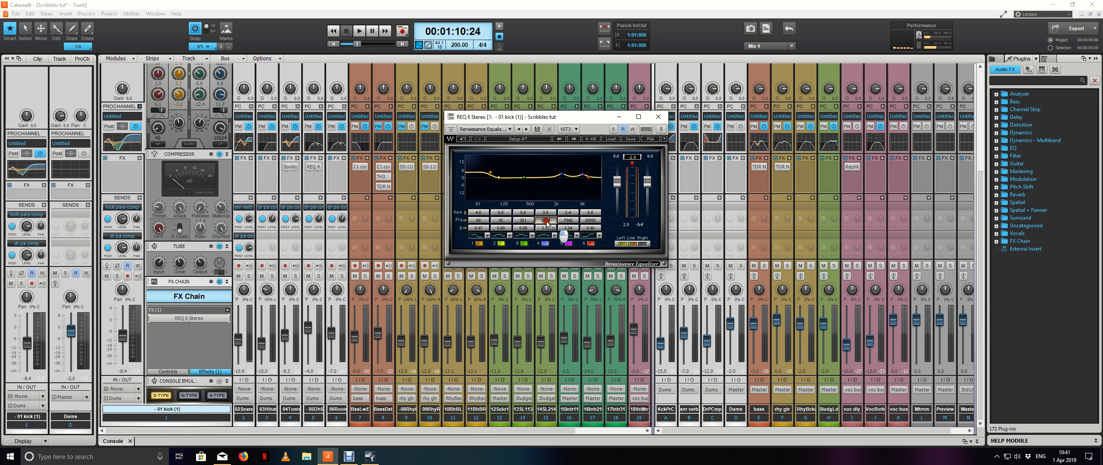
pyautogui.moveTo(551, 223)
pyautogui.mouseDown()
pyautogui.moveTo(537, 225)
pyautogui.moveTo(551, 223)
pyautogui.mouseUp()
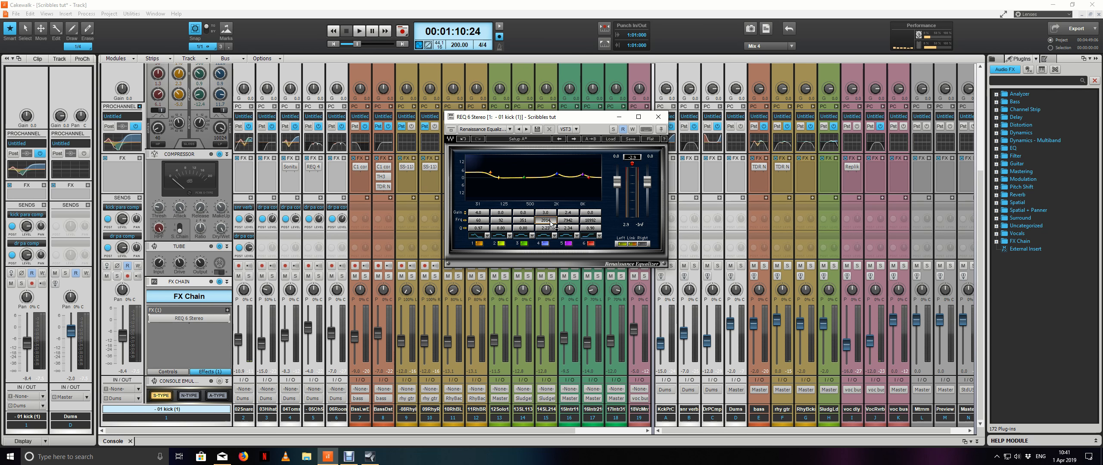
# Play the mix, slightly lower the Q of EQ bands 4 and 5 to about 2, and close the equalizer
pyautogui.press('space')
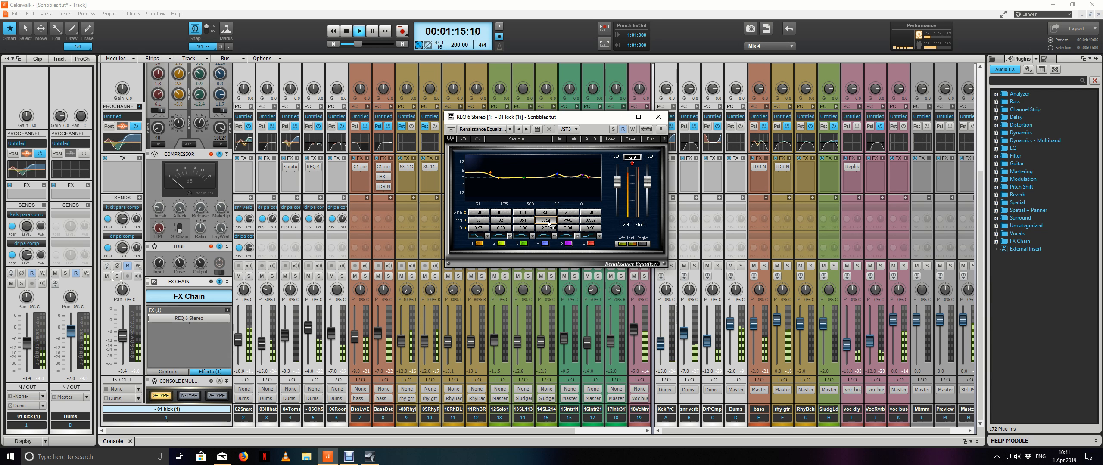
pyautogui.moveTo(547, 228)
pyautogui.mouseDown()
pyautogui.moveTo(537, 233)
pyautogui.moveTo(559, 230)
pyautogui.mouseUp()
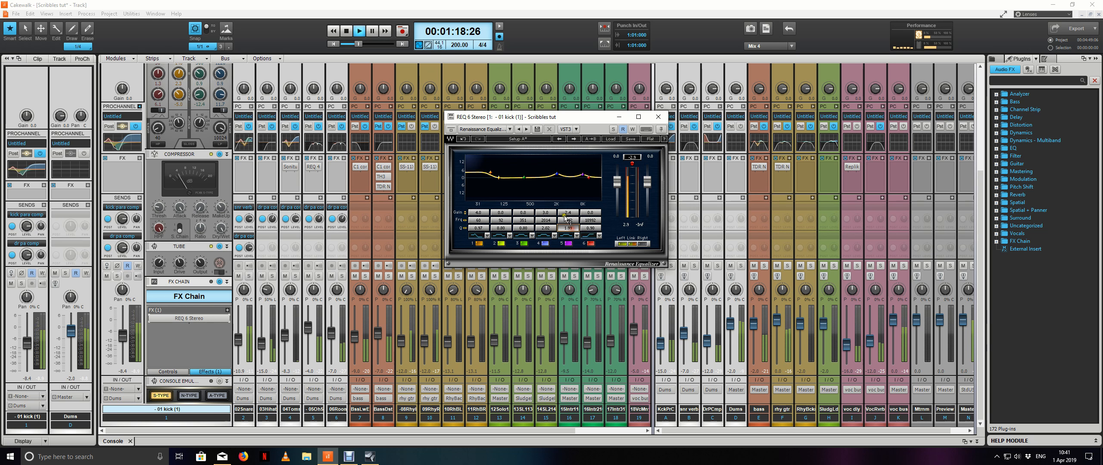
pyautogui.click(657, 117)
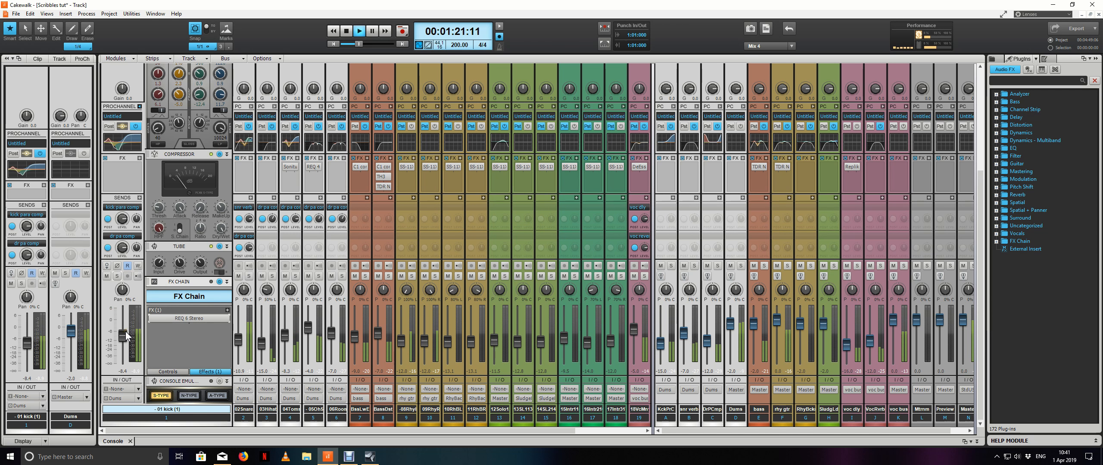
# Set the kick track volume to -10.0 dB and the kick para comp bus volume to -15.0 dB
pyautogui.moveTo(126, 336)
pyautogui.moveTo(125, 337); pyautogui.dragTo(125, 338)
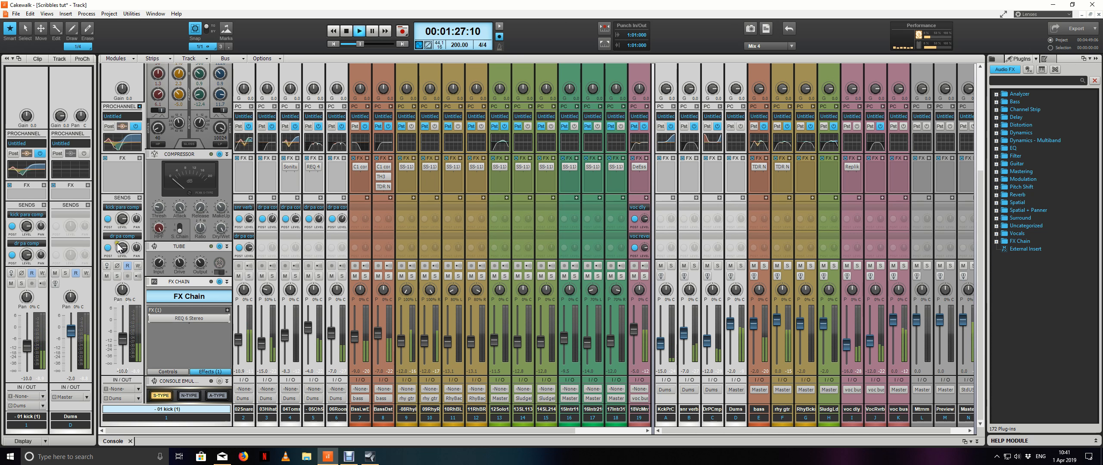
pyautogui.moveTo(660, 344); pyautogui.dragTo(662, 344)
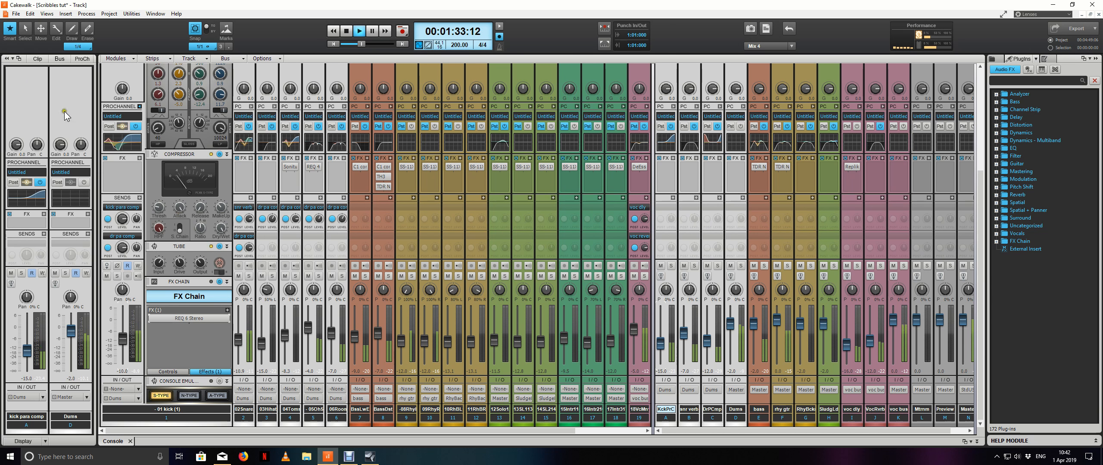
# Collapse the kick track's ProChannel, stop playback and save the project
pyautogui.click(138, 106)
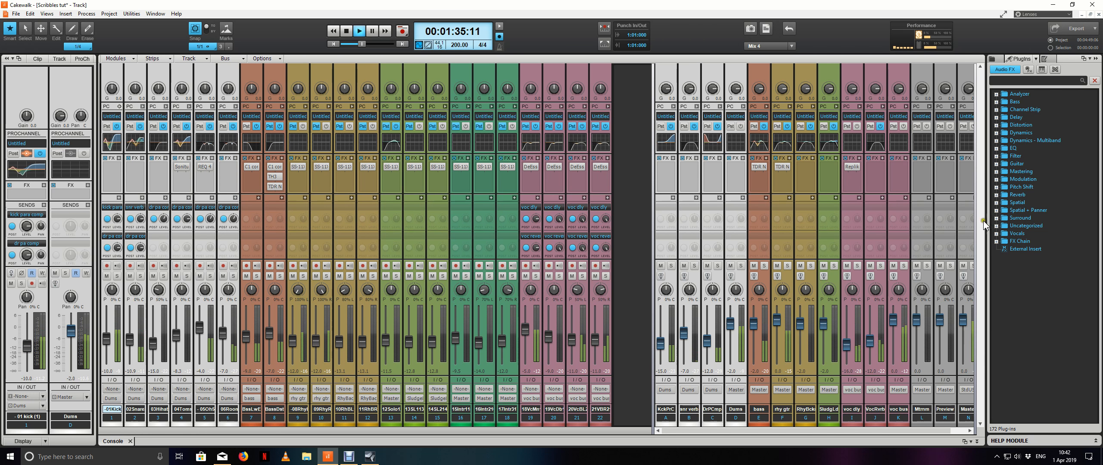
pyautogui.press('space')
pyautogui.hotkey('ctrl', 's')
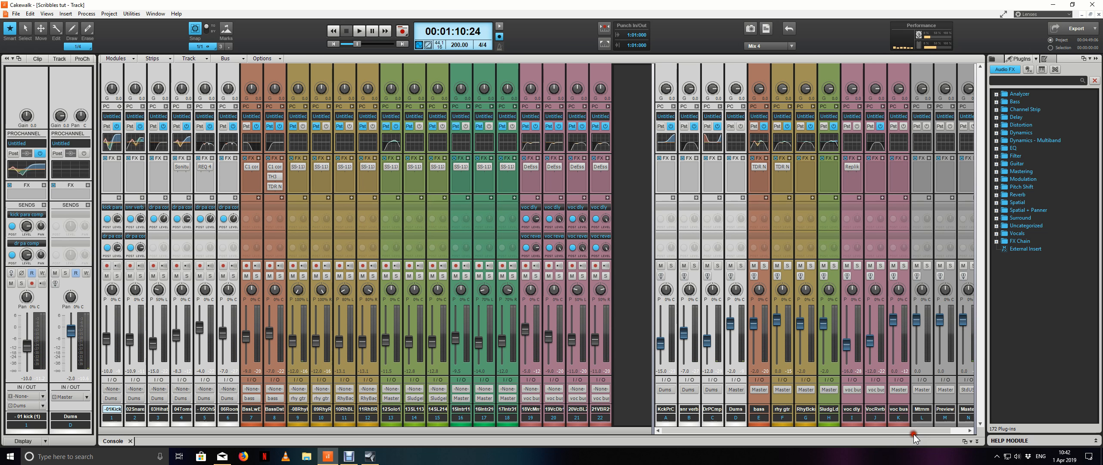
# Widen the console's bus section so that all buses up to Master fit
pyautogui.moveTo(926, 433); pyautogui.dragTo(943, 433)
pyautogui.click(946, 276)
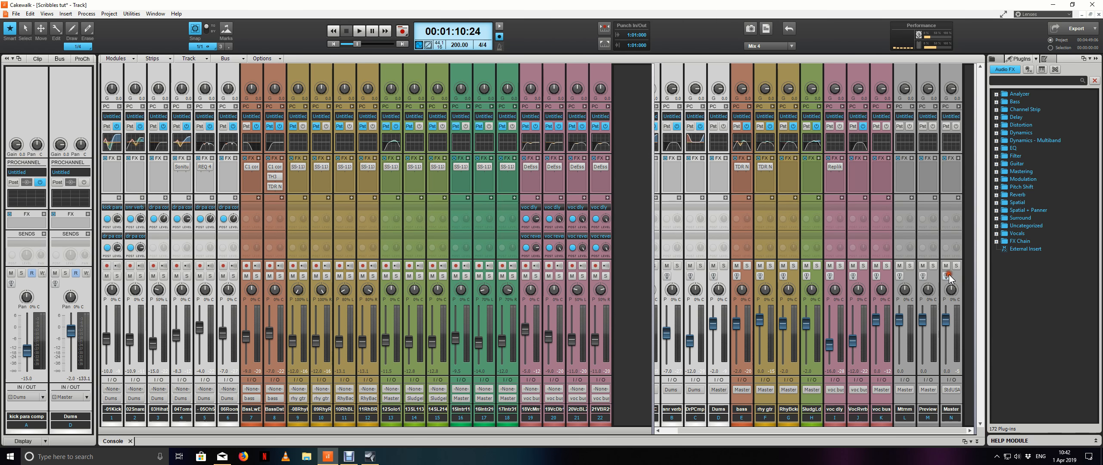
pyautogui.moveTo(652, 244); pyautogui.dragTo(628, 247)
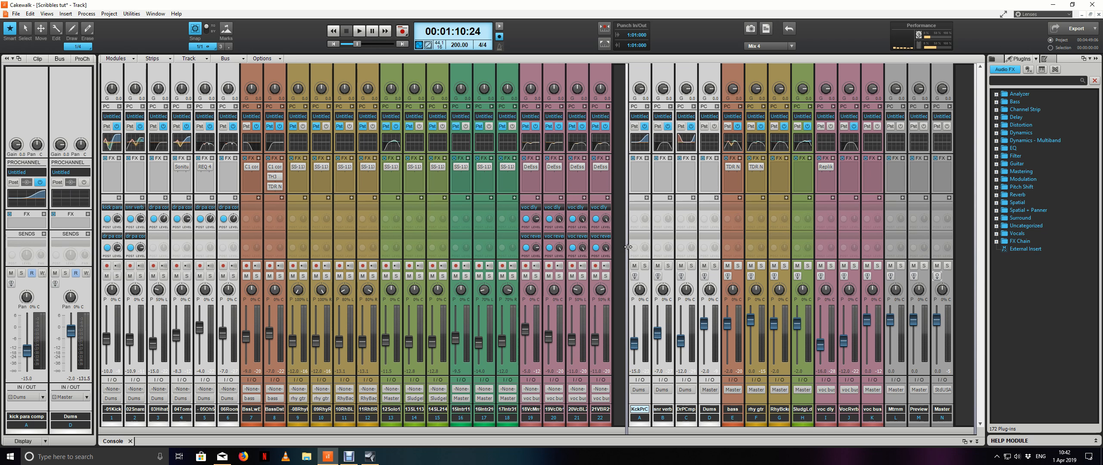
# Play the mix, compare it with the kick para comp bus muted and unmuted, and set the kick track volume to -12.0 dB
pyautogui.press('space')
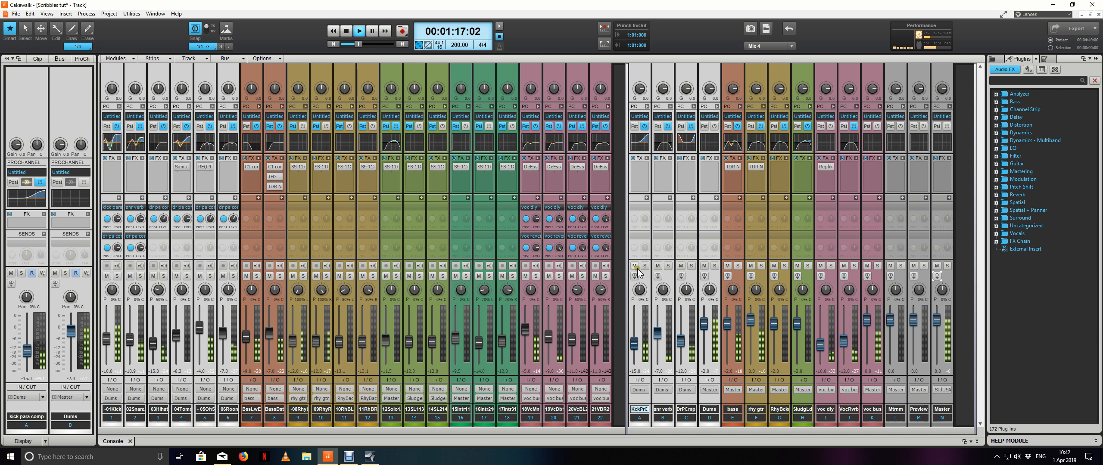
pyautogui.click(636, 266)
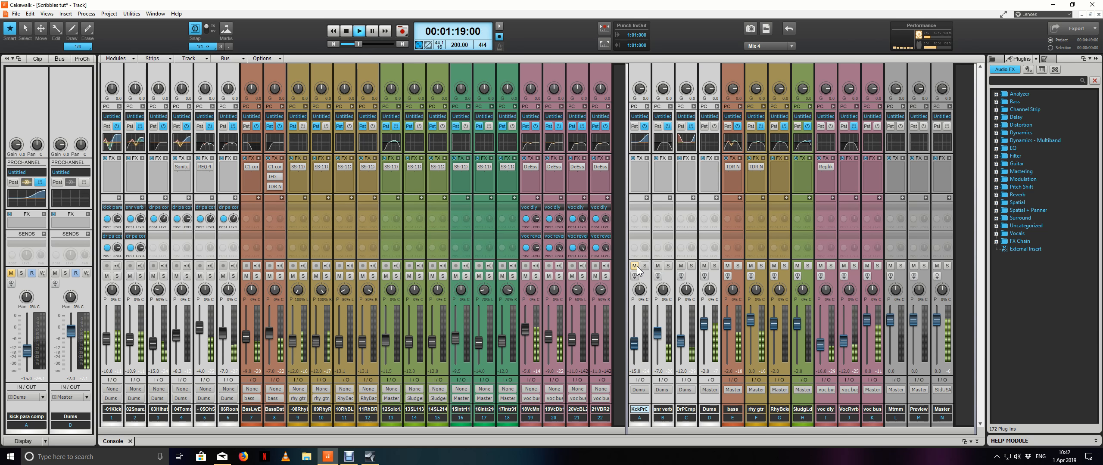
pyautogui.click(636, 266)
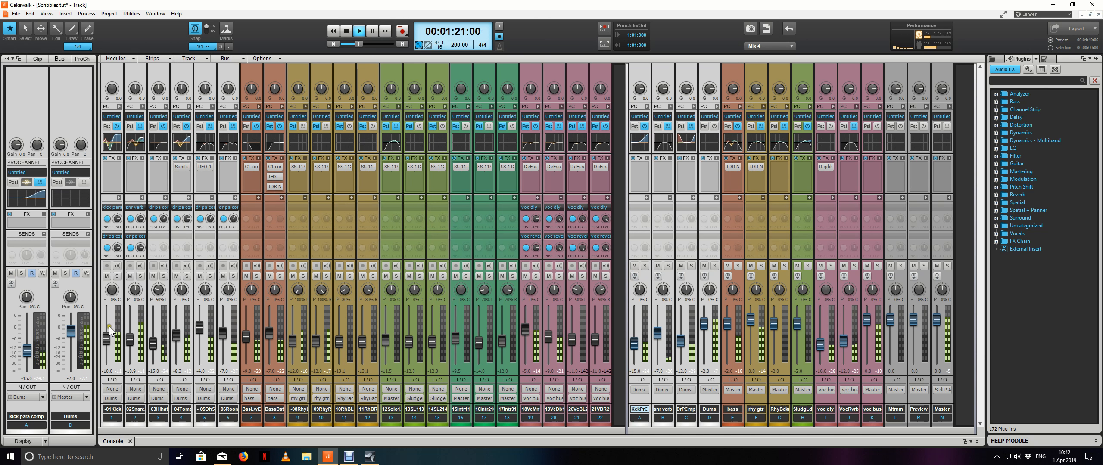
pyautogui.moveTo(105, 336)
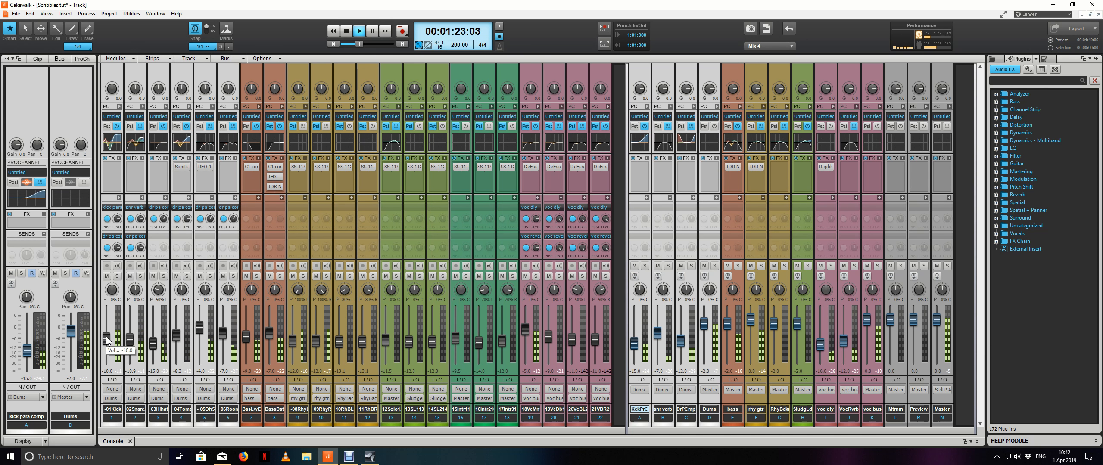
pyautogui.moveTo(107, 340); pyautogui.dragTo(106, 339)
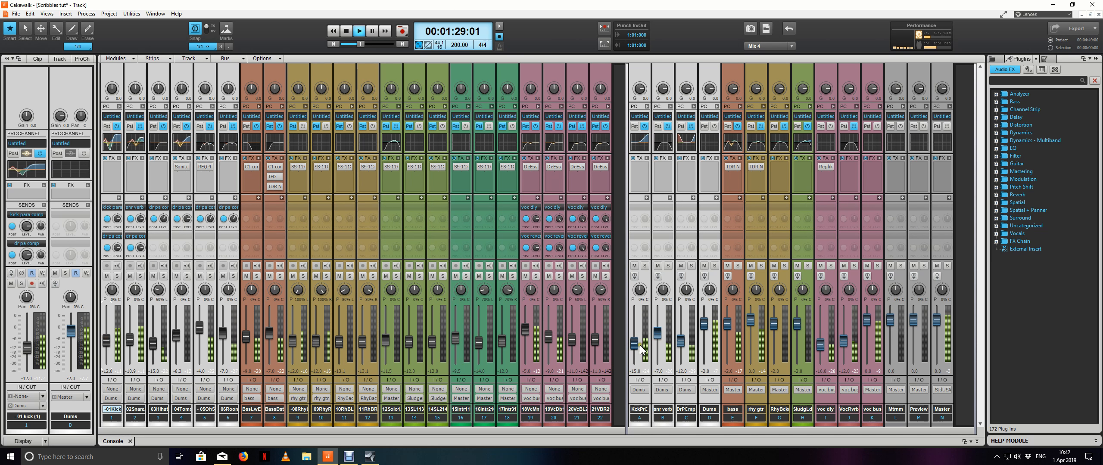
# Solo the kick para comp bus, inspect its Sonitus Compressor during playback, and close the compressor and the bus's ProChannel
pyautogui.click(645, 265)
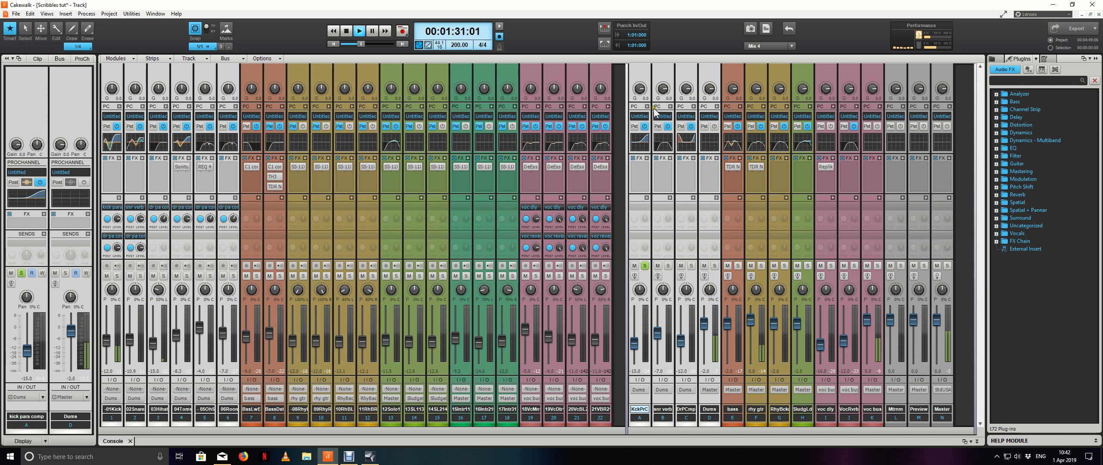
pyautogui.press('space')
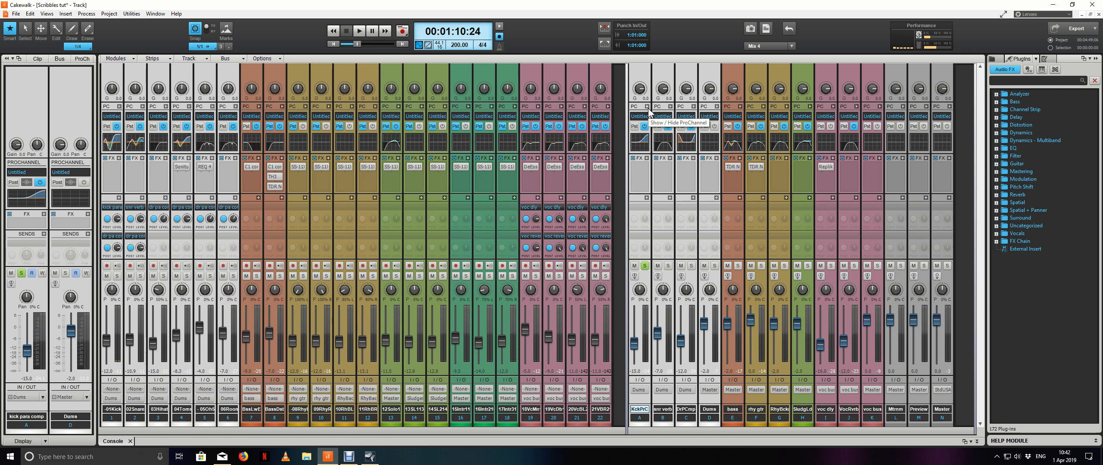
pyautogui.click(648, 111)
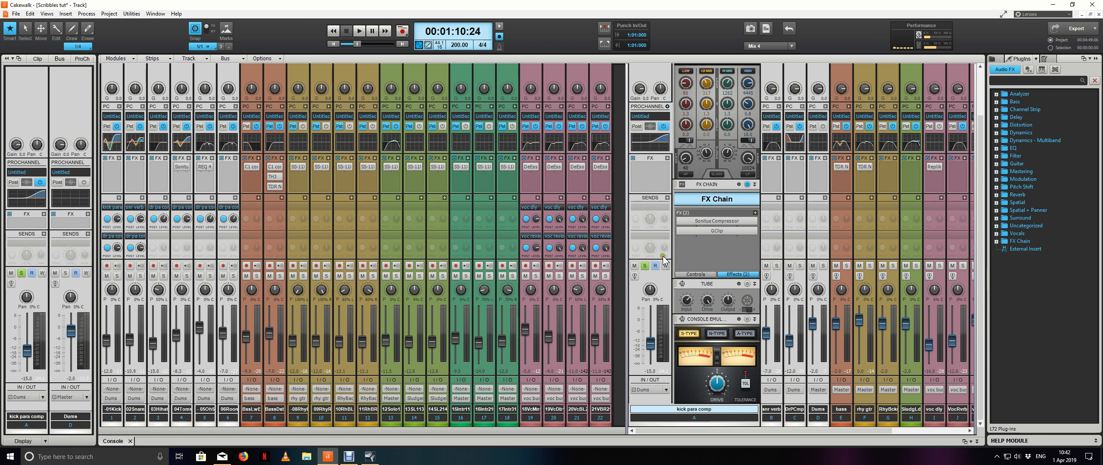
pyautogui.click(717, 221)
pyautogui.press('space')
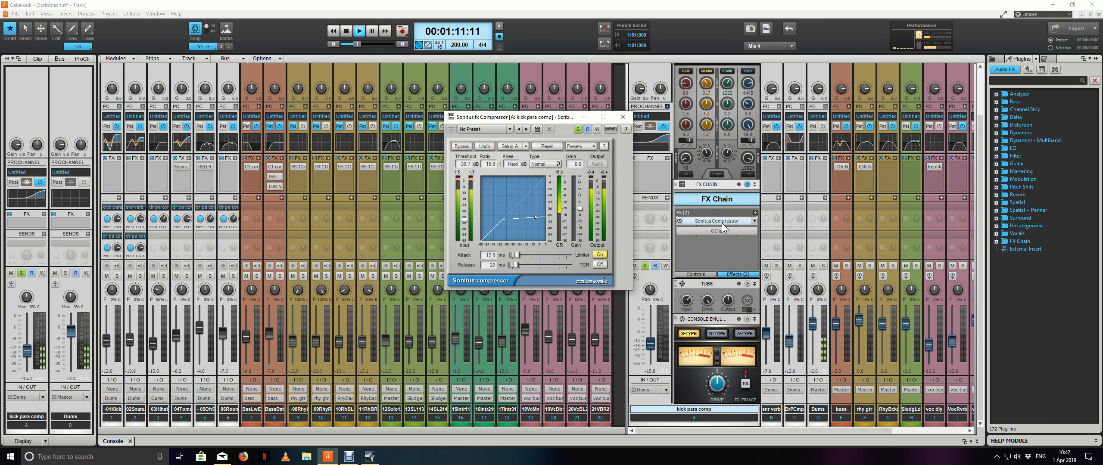
pyautogui.click(623, 117)
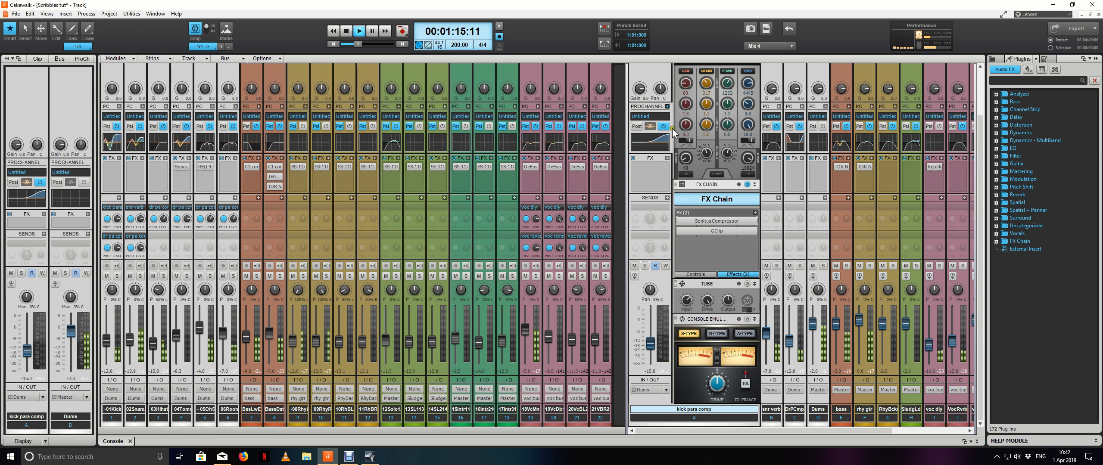
pyautogui.click(666, 107)
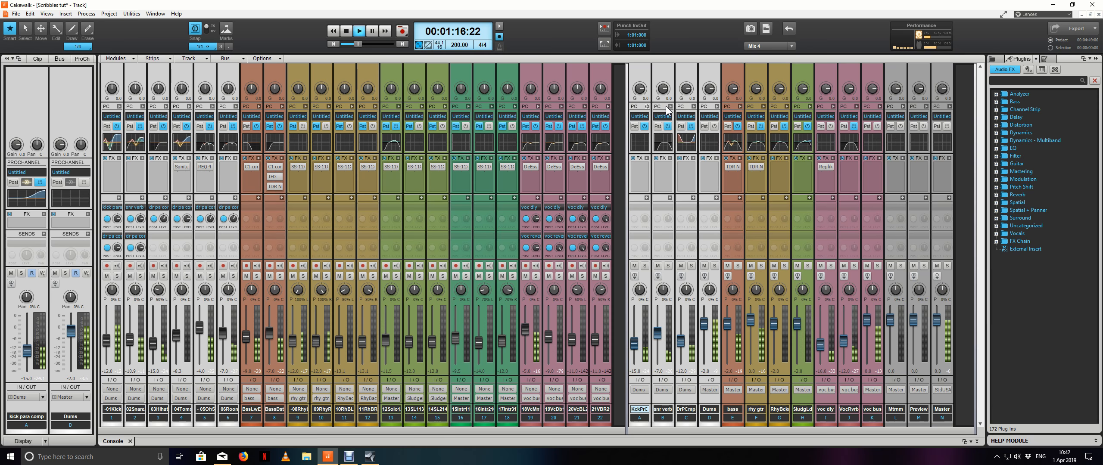
# Compare the mix with the kick para comp bus muted and unmuted, and stop playback
pyautogui.click(635, 266)
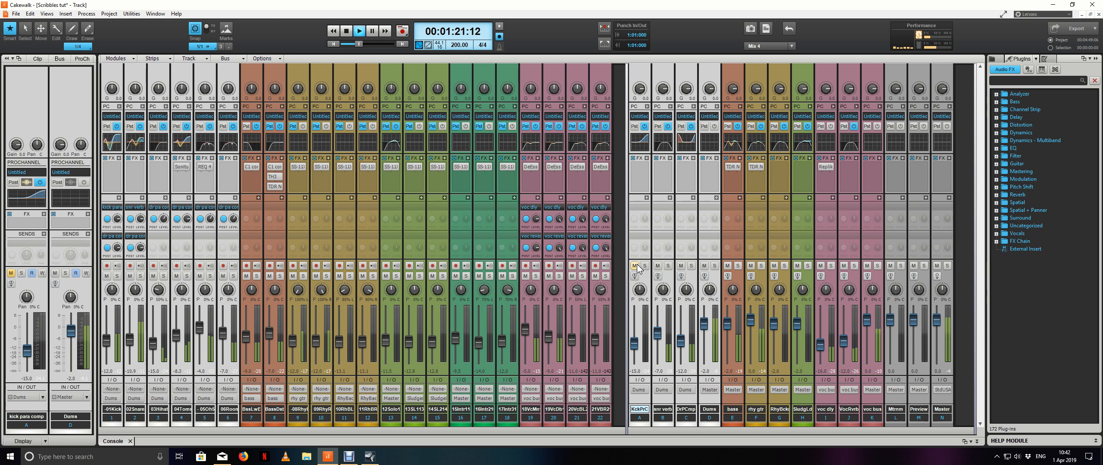
pyautogui.click(636, 266)
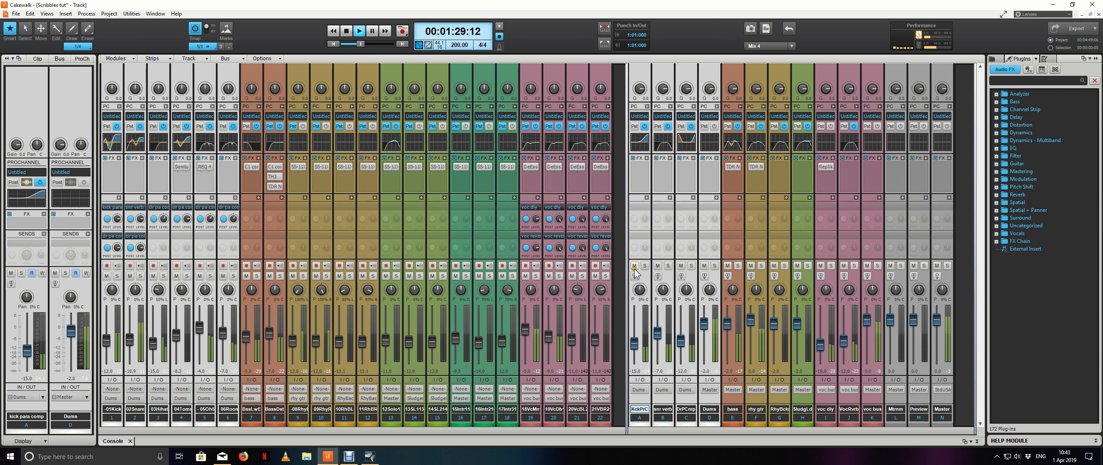
pyautogui.click(939, 277)
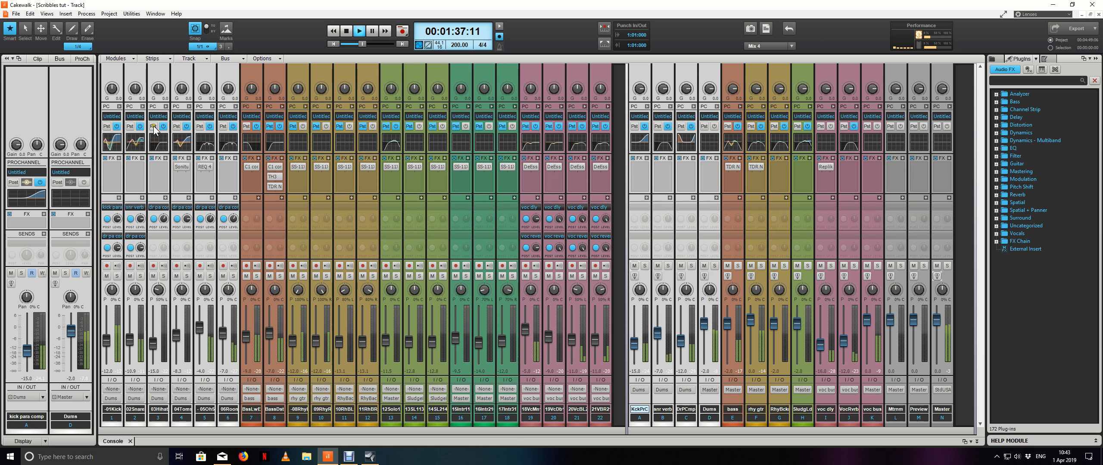
pyautogui.press('space')
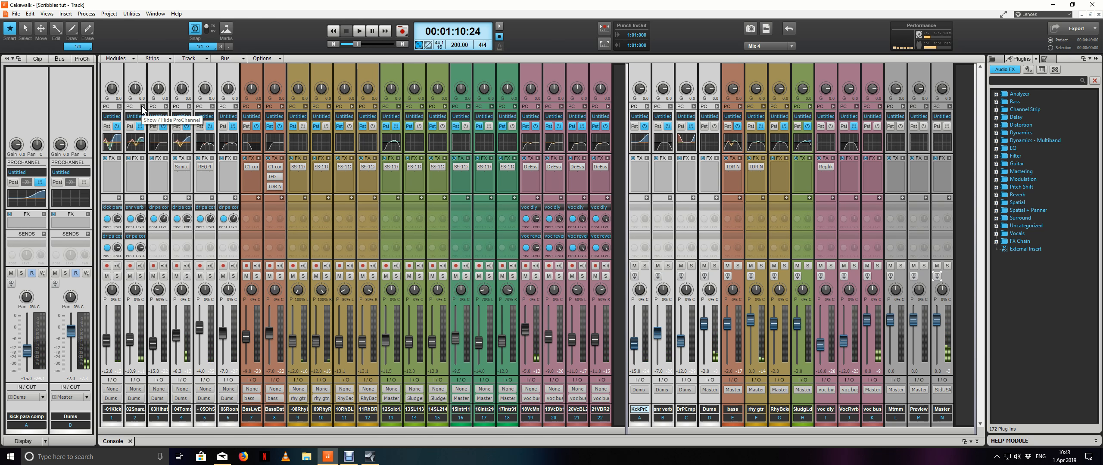
pyautogui.click(111, 175)
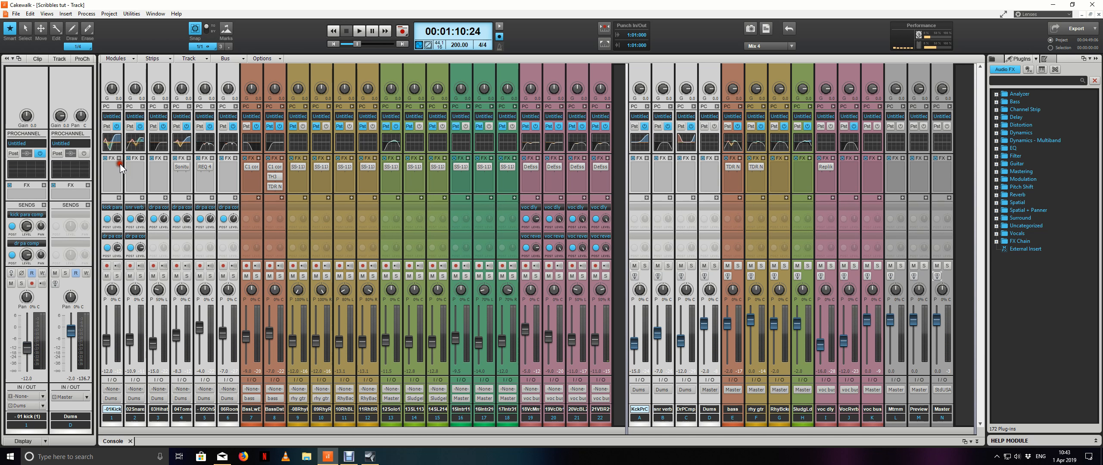
pyautogui.click(128, 176)
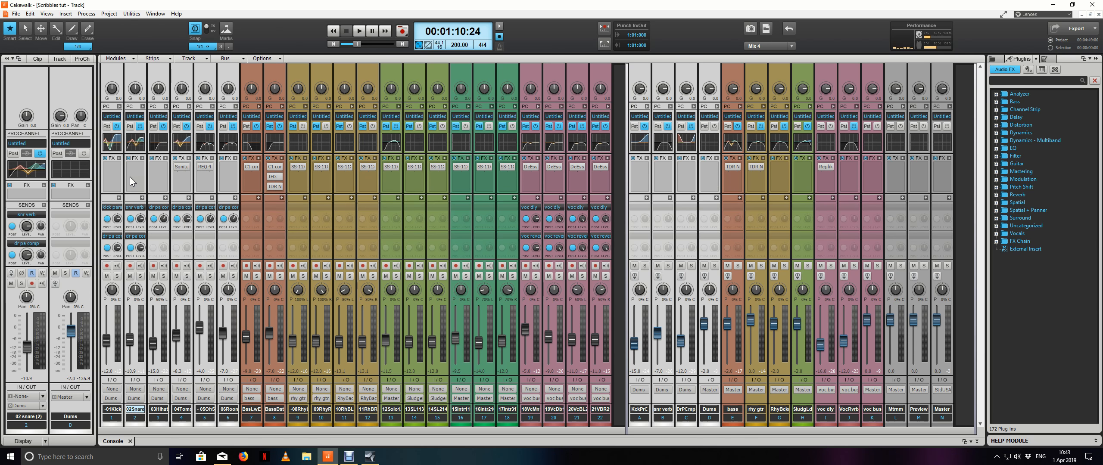
pyautogui.click(114, 167)
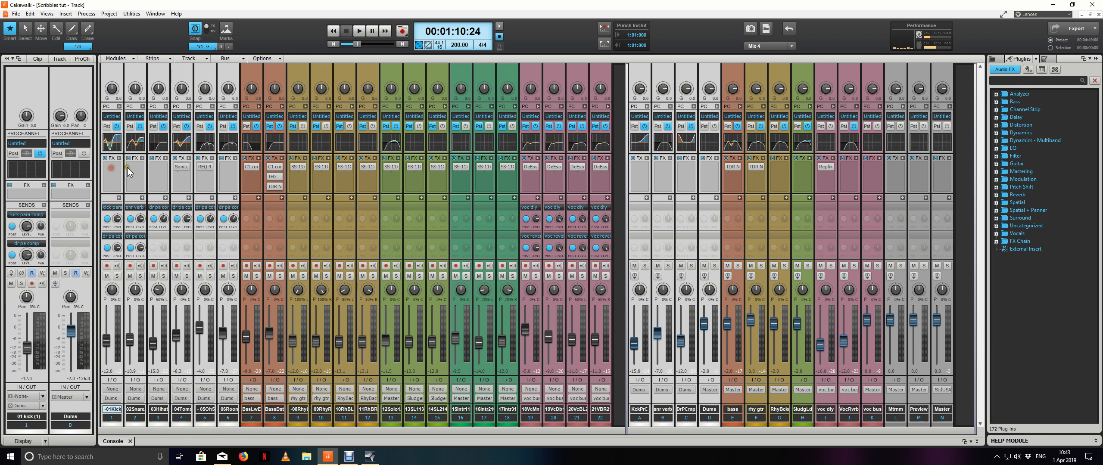
# Show the snare track's ProChannel and its enlarged QuadCurve Equalizer, and play the full mix
pyautogui.click(132, 168)
pyautogui.click(143, 106)
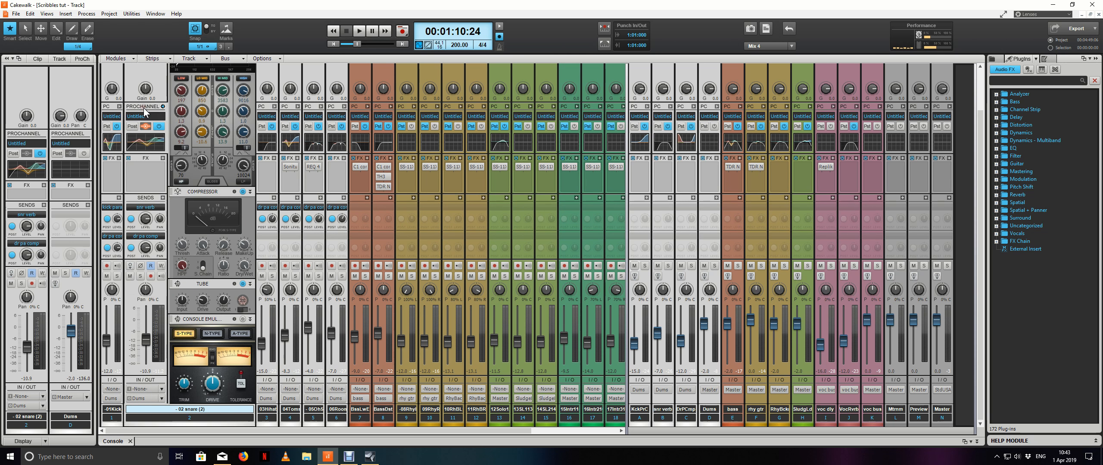
pyautogui.scroll(5, 232, 179)
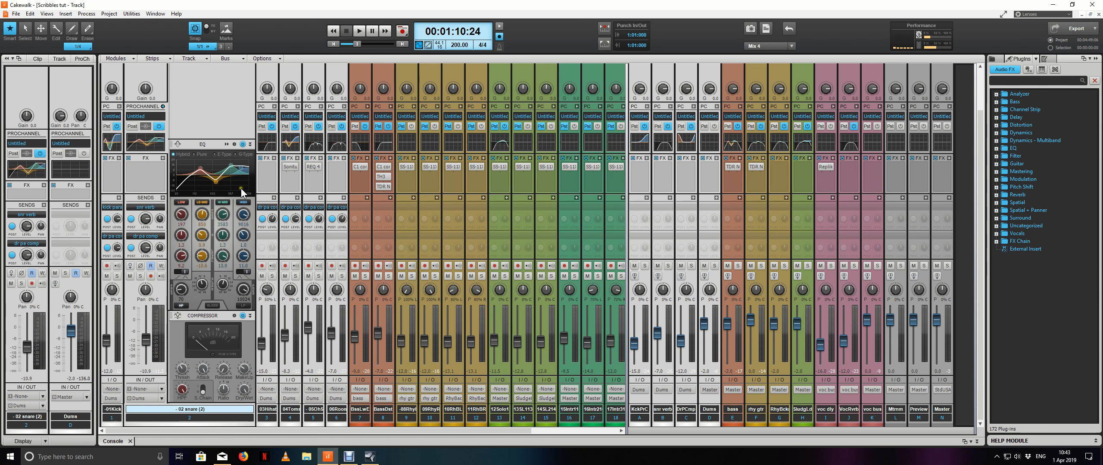
pyautogui.click(227, 146)
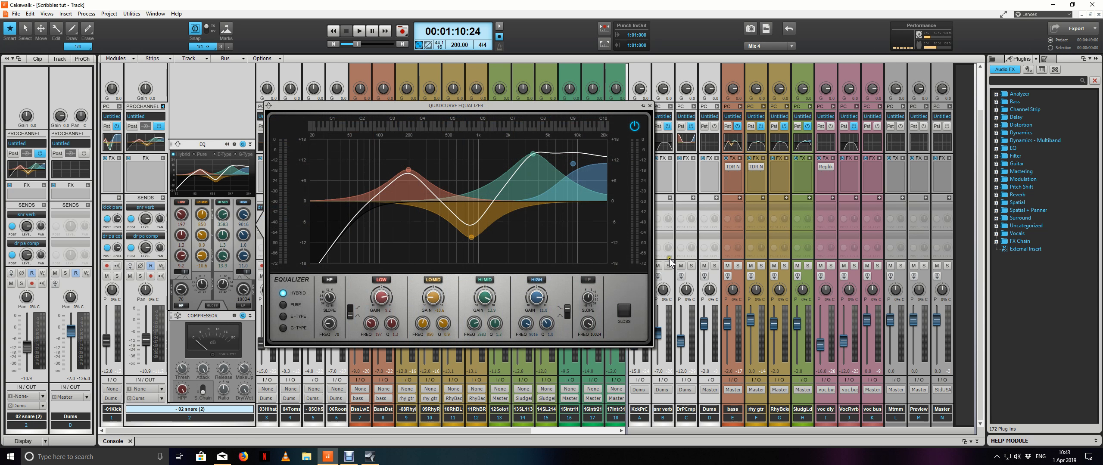
pyautogui.click(938, 277)
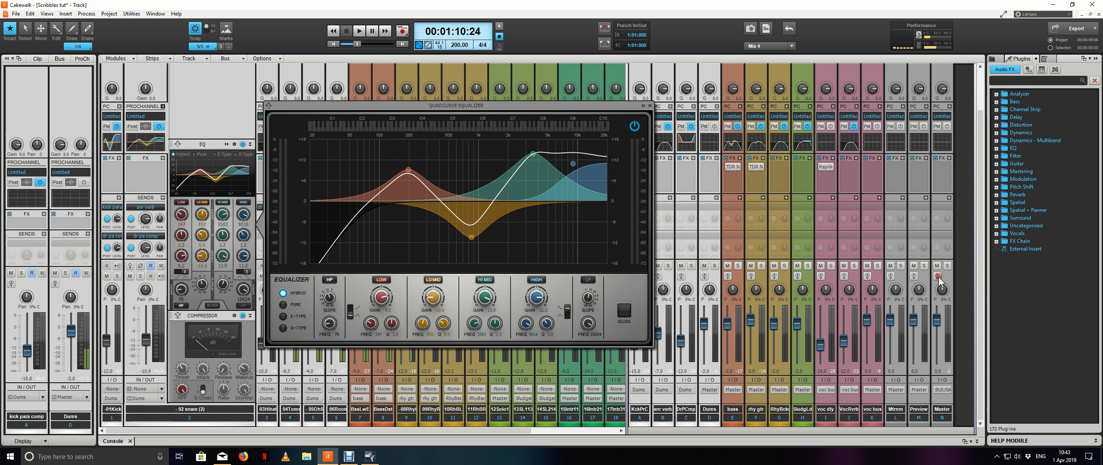
pyautogui.press('space')
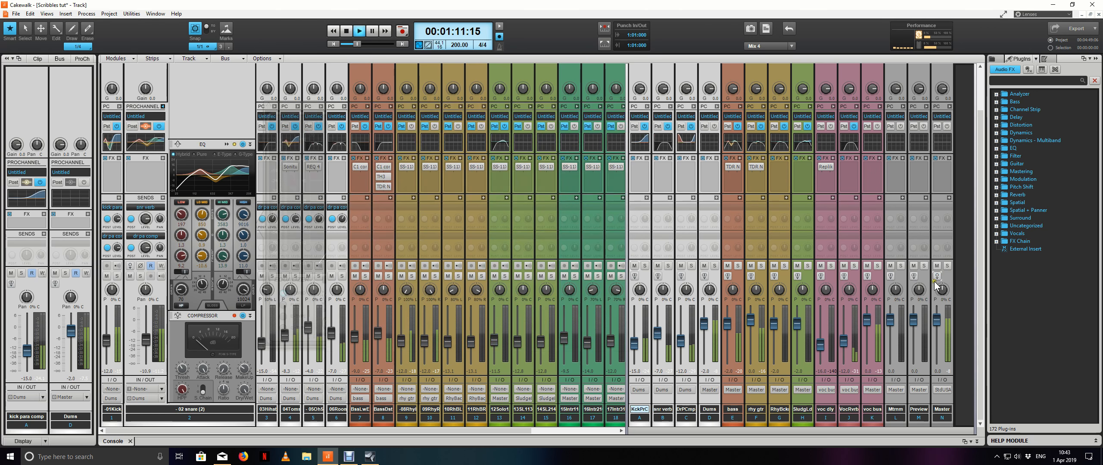
pyautogui.click(227, 144)
pyautogui.click(226, 145)
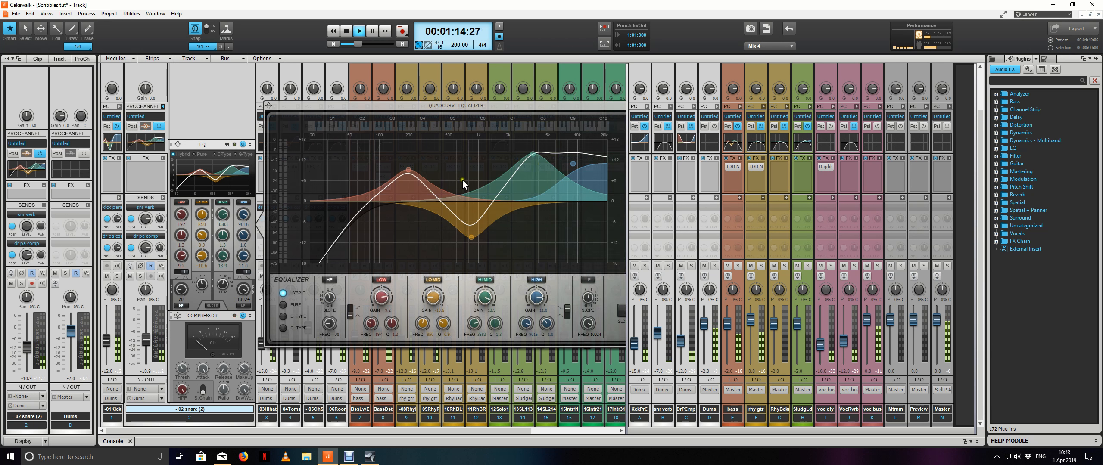
# Raise the snare EQ's high band at about 10.2 kHz, lower the hi-mid boost slightly, and shift the lo-mid cut slightly lower in frequency
pyautogui.moveTo(573, 165); pyautogui.dragTo(578, 155)
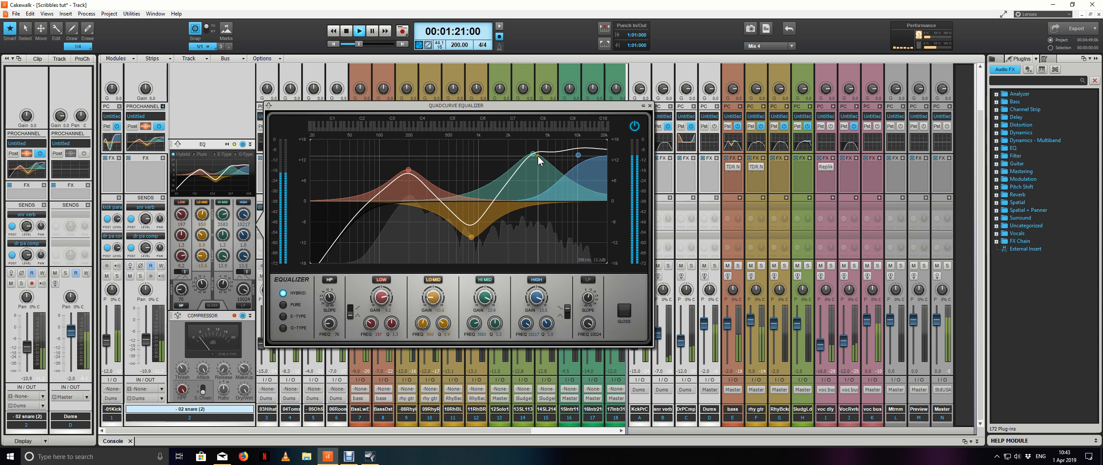
pyautogui.moveTo(534, 154)
pyautogui.mouseDown()
pyautogui.moveTo(510, 144)
pyautogui.moveTo(533, 158)
pyautogui.mouseUp()
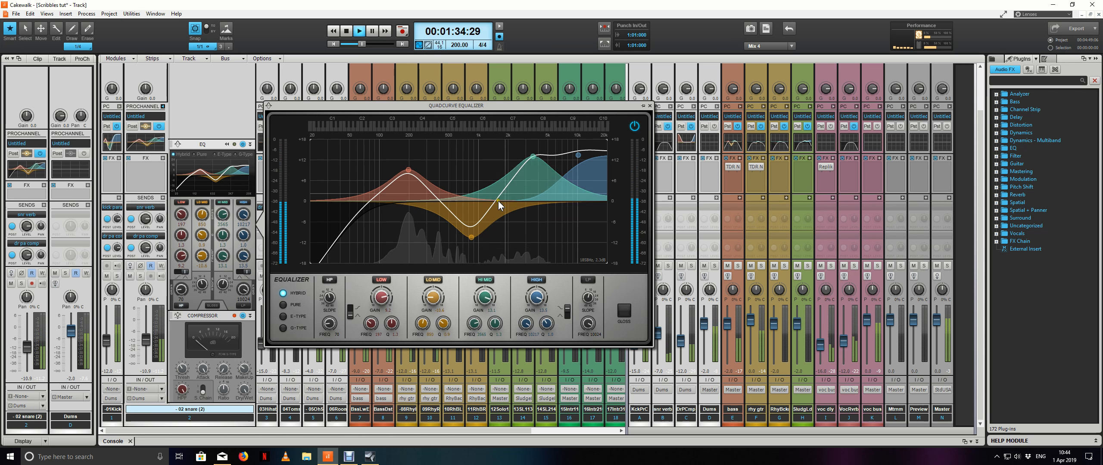
pyautogui.moveTo(471, 236); pyautogui.dragTo(470, 237)
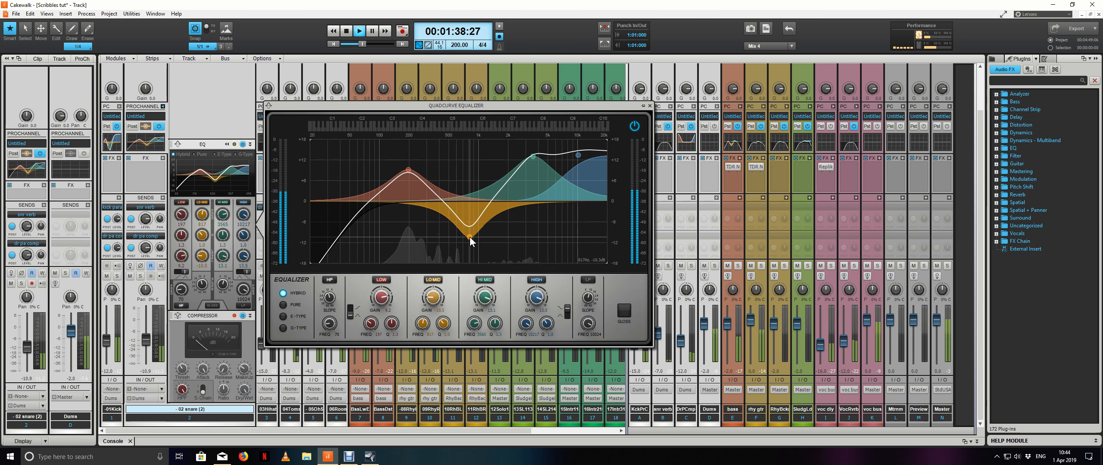
pyautogui.moveTo(470, 237); pyautogui.dragTo(468, 237)
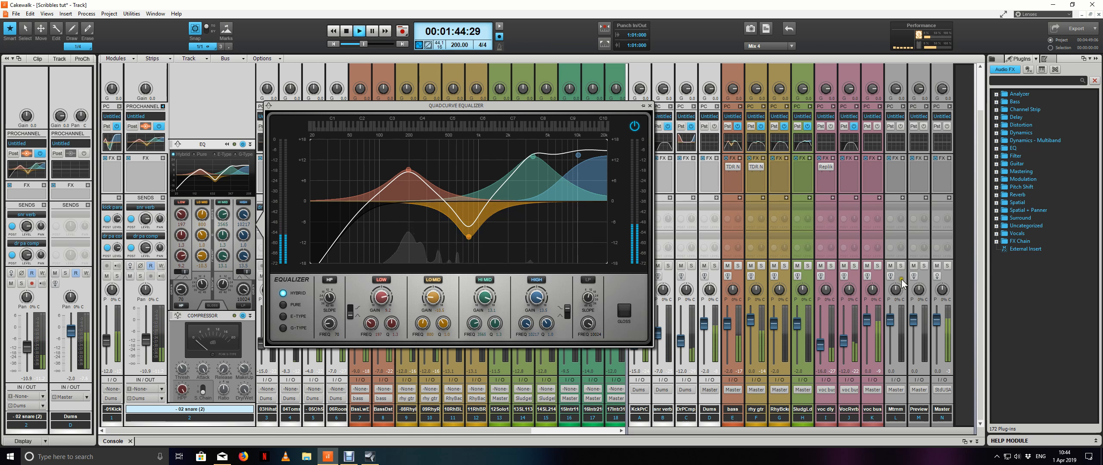
# Check the snare's compressor, tube and console emulator modules while playing the mix, and close the snare's ProChannel
pyautogui.click(938, 276)
pyautogui.scroll(-3, 231, 176)
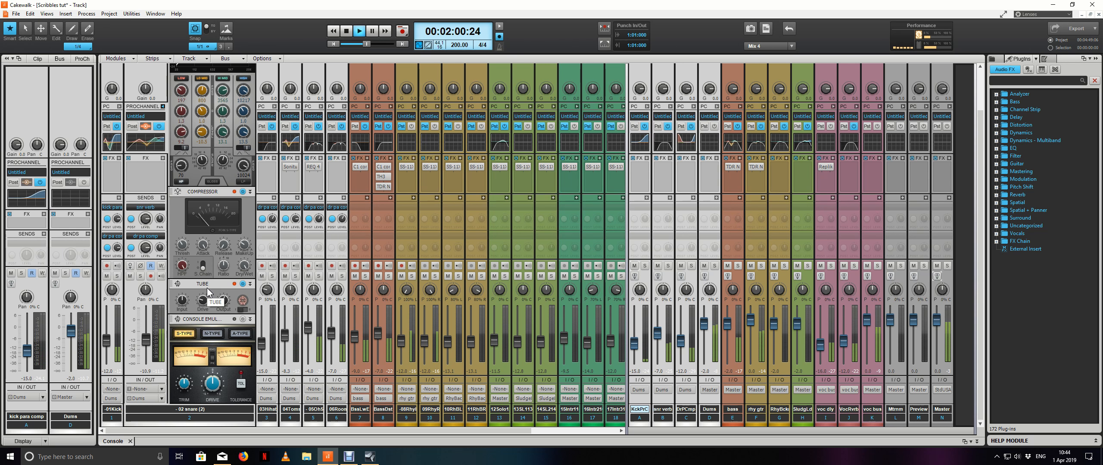
pyautogui.press('space')
pyautogui.press('space')
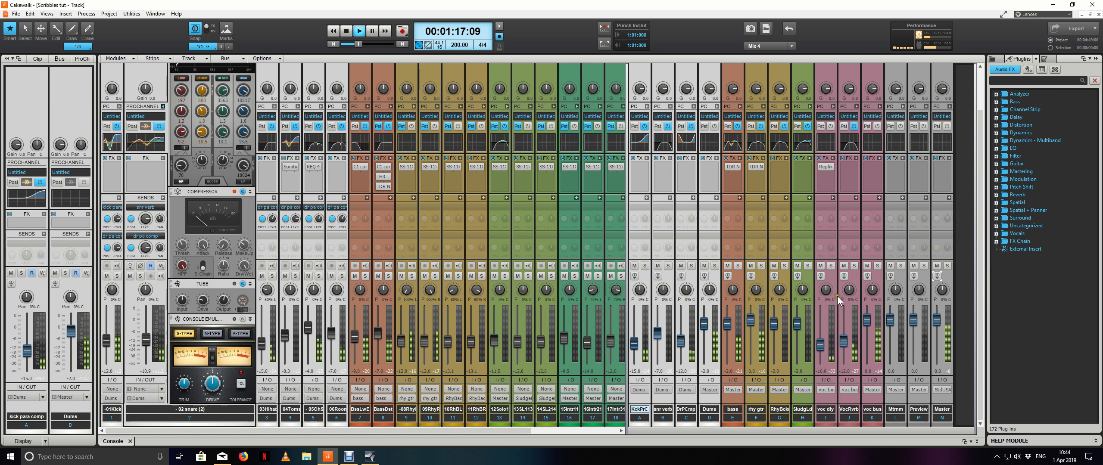
pyautogui.click(821, 266)
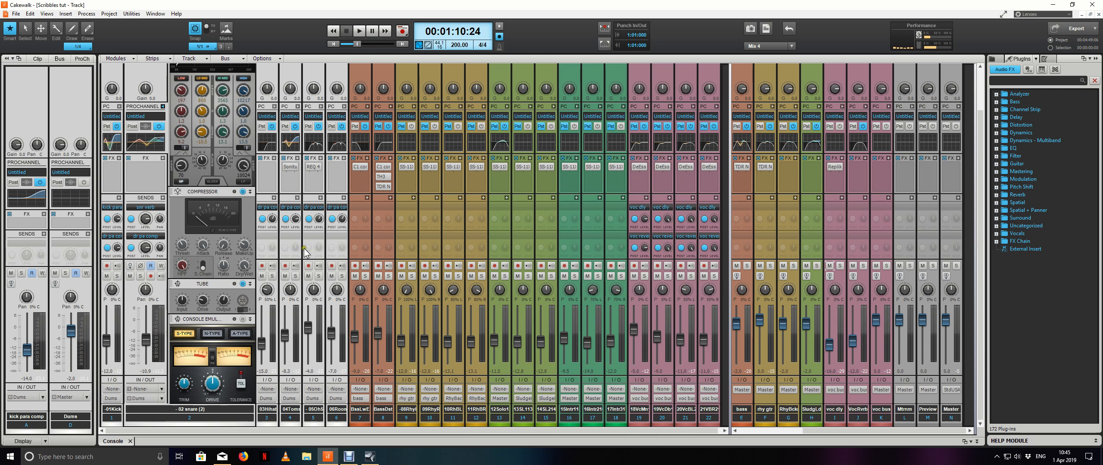
pyautogui.click(162, 106)
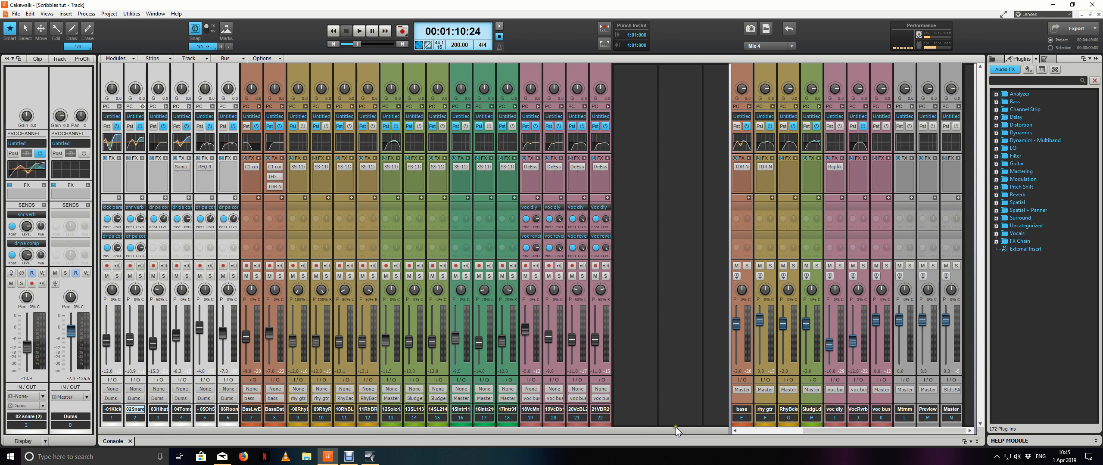
# Rename the voc dly bus as voc slap
pyautogui.click(689, 428)
pyautogui.click(835, 188)
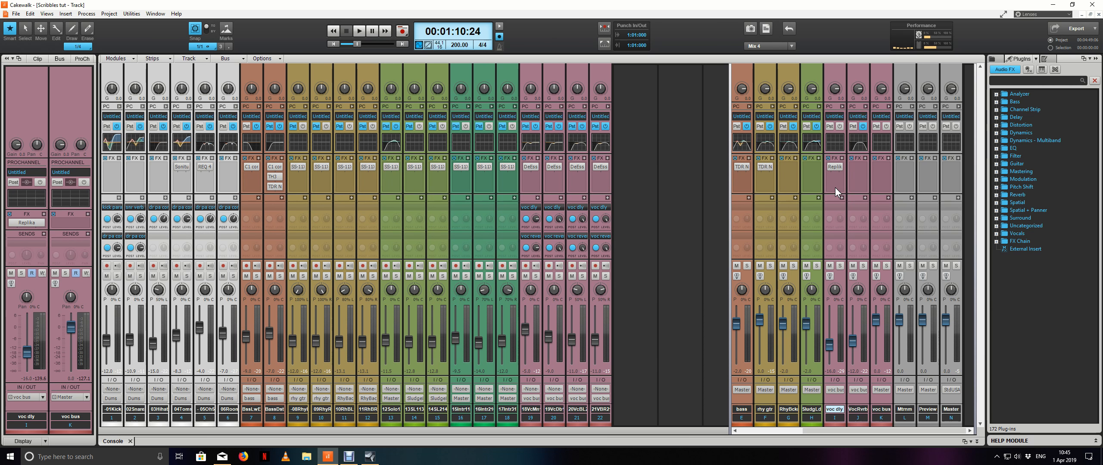
pyautogui.doubleClick(836, 410)
pyautogui.click(843, 409)
pyautogui.press('Return')
# Set the delay time of the voc slap bus's Replika to 100 ms and move the plug-in window clear of the vocal tracks
pyautogui.click(838, 167)
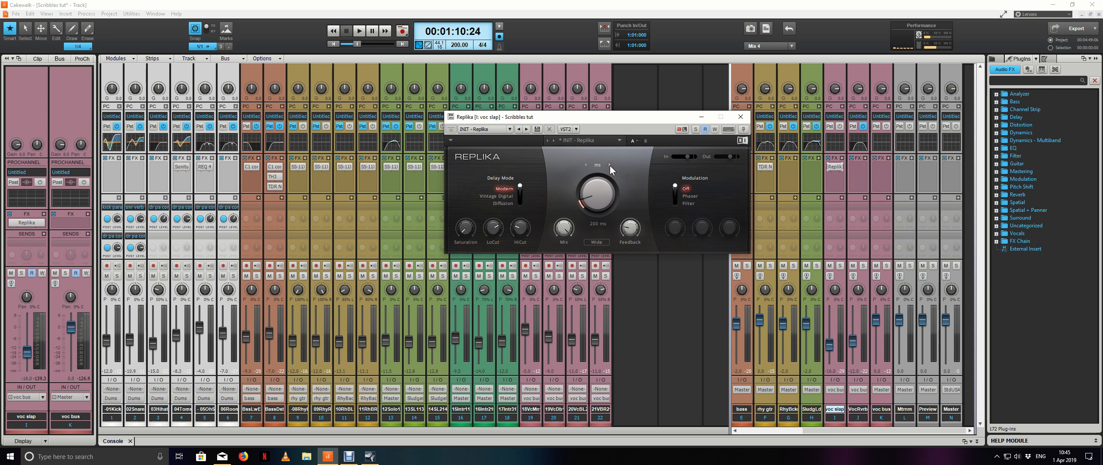
pyautogui.scroll(-2, 600, 189)
pyautogui.moveTo(629, 122); pyautogui.dragTo(412, 96)
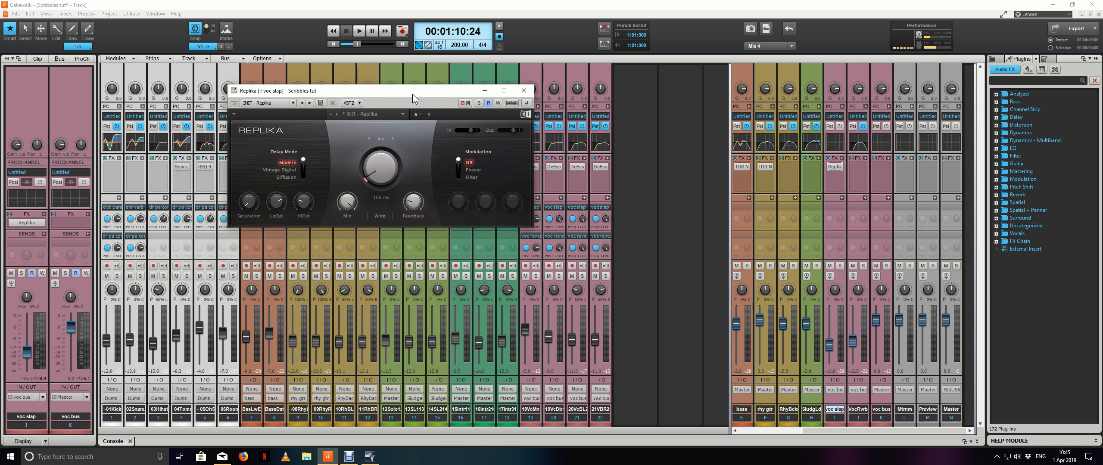
pyautogui.moveTo(413, 209)
pyautogui.moveTo(428, 89); pyautogui.dragTo(332, 78)
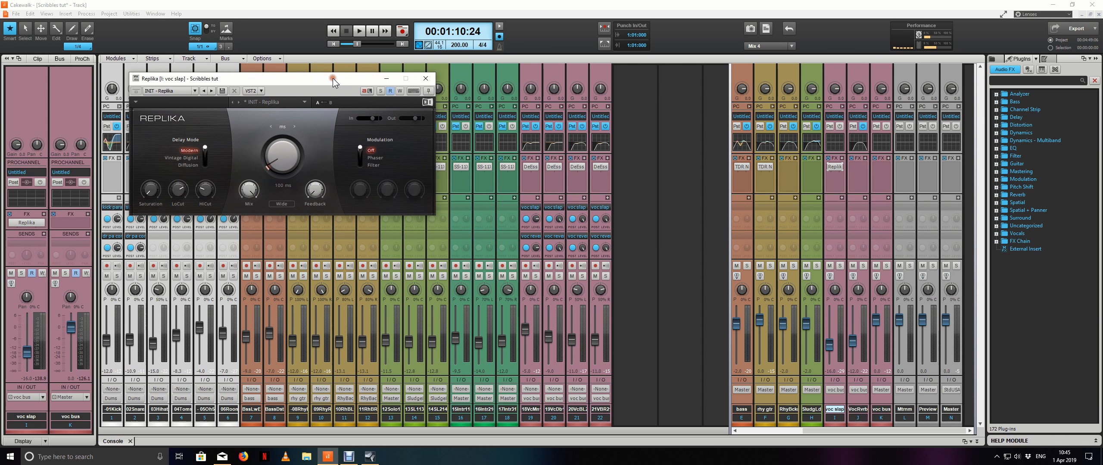
# Solo the main vocal track, play it, and mute the voc reverb bus to hear the Replika slap delay alone
pyautogui.click(535, 277)
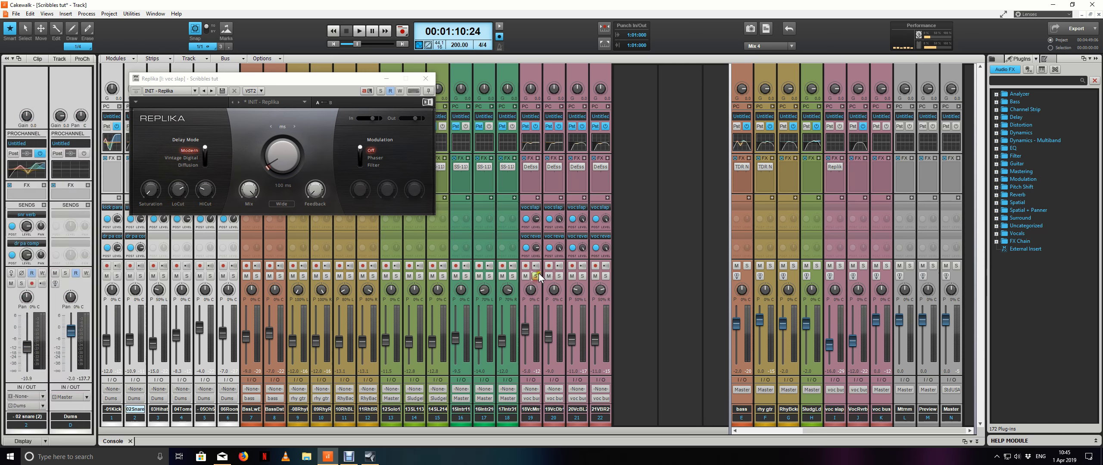
pyautogui.press('space')
pyautogui.click(853, 266)
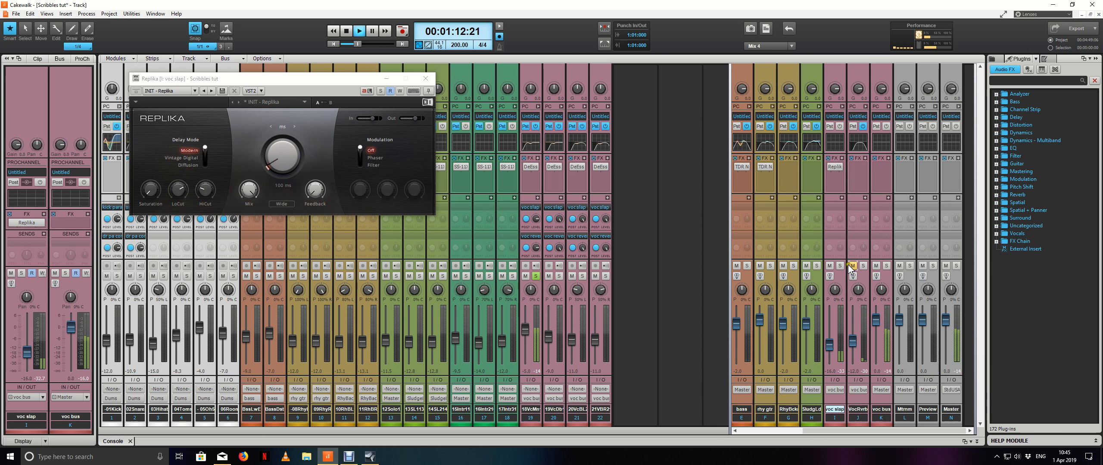
pyautogui.moveTo(344, 86); pyautogui.dragTo(500, 113)
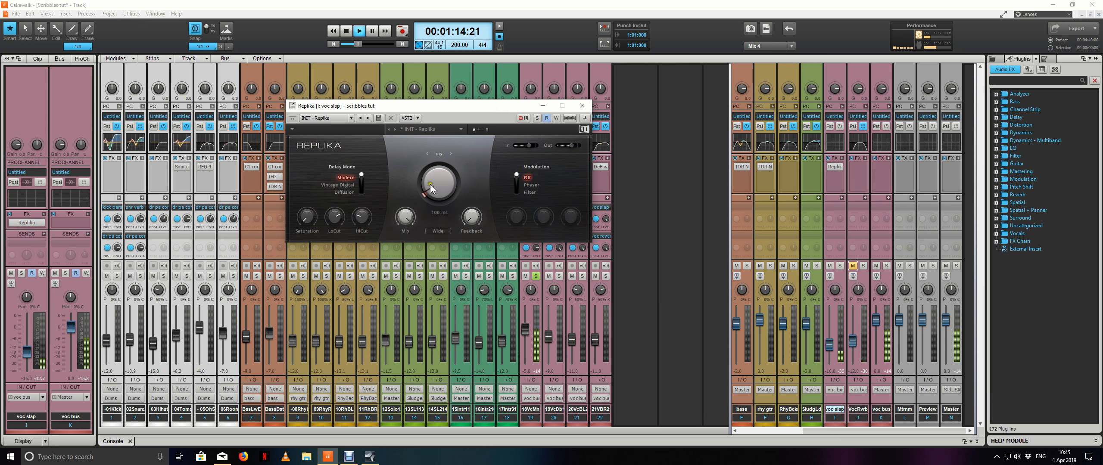
# Audition the voc slap bus at -9.0 dB, close Replika, and set the bus volume to -12.0 dB
pyautogui.moveTo(826, 344); pyautogui.dragTo(826, 338)
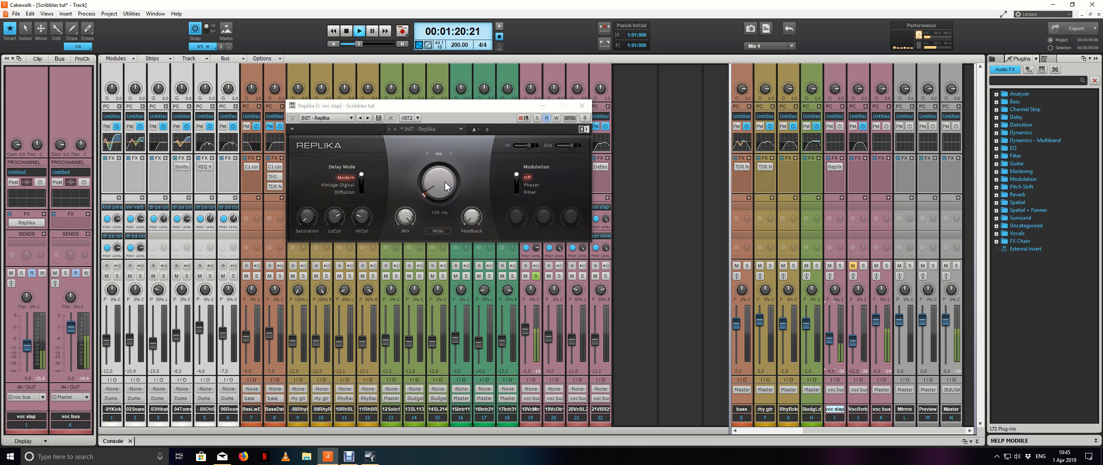
pyautogui.press('space')
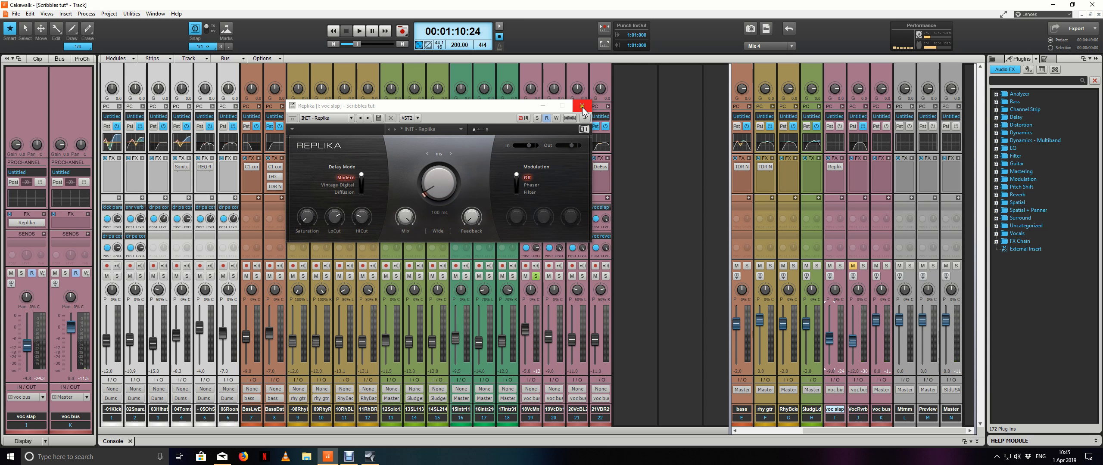
pyautogui.click(581, 106)
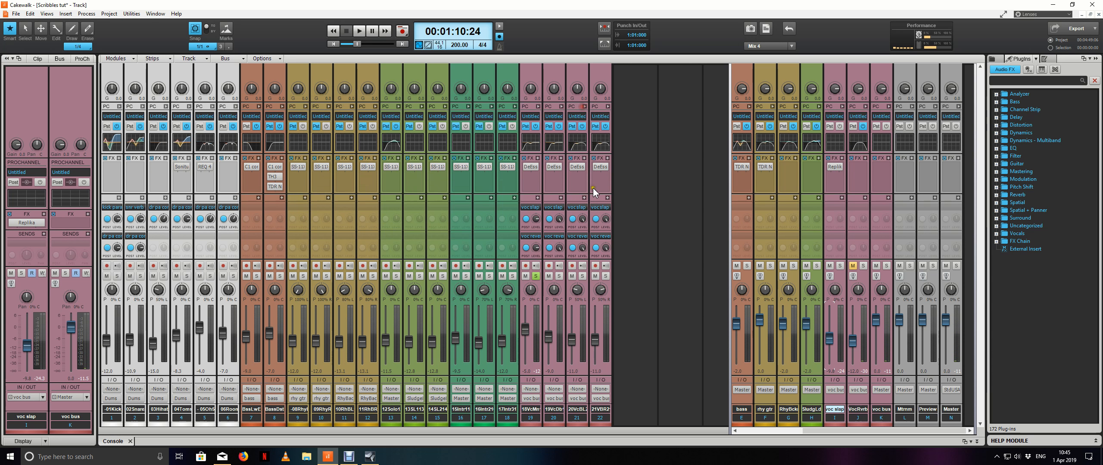
pyautogui.moveTo(826, 336); pyautogui.dragTo(829, 342)
# Play the soloed main vocal, compare it with the voc reverb bus muted and unmuted, and stop playback
pyautogui.press('space')
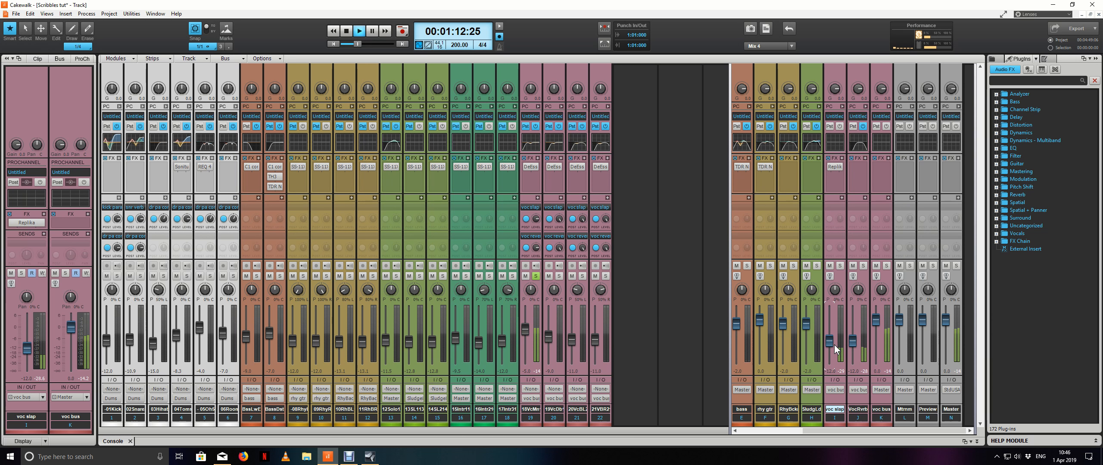
pyautogui.click(853, 266)
pyautogui.click(853, 265)
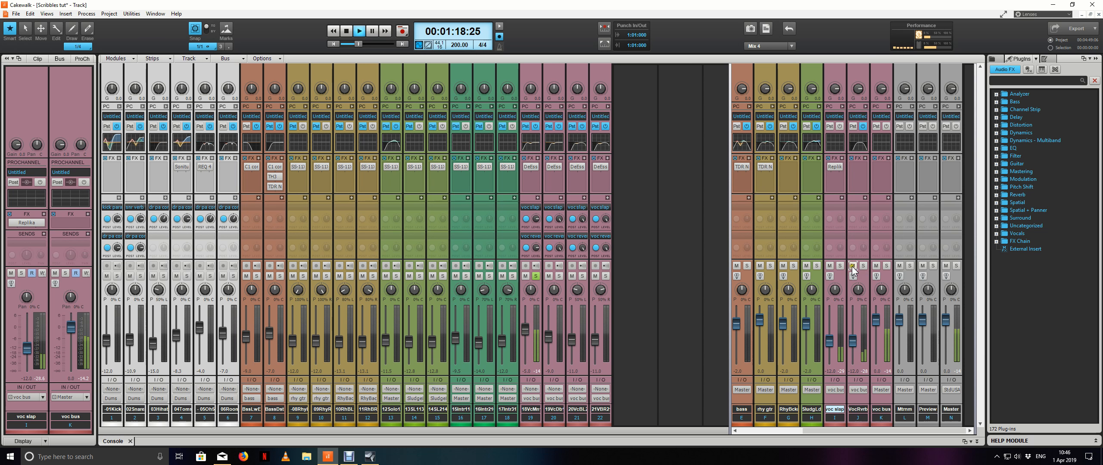
pyautogui.press('space')
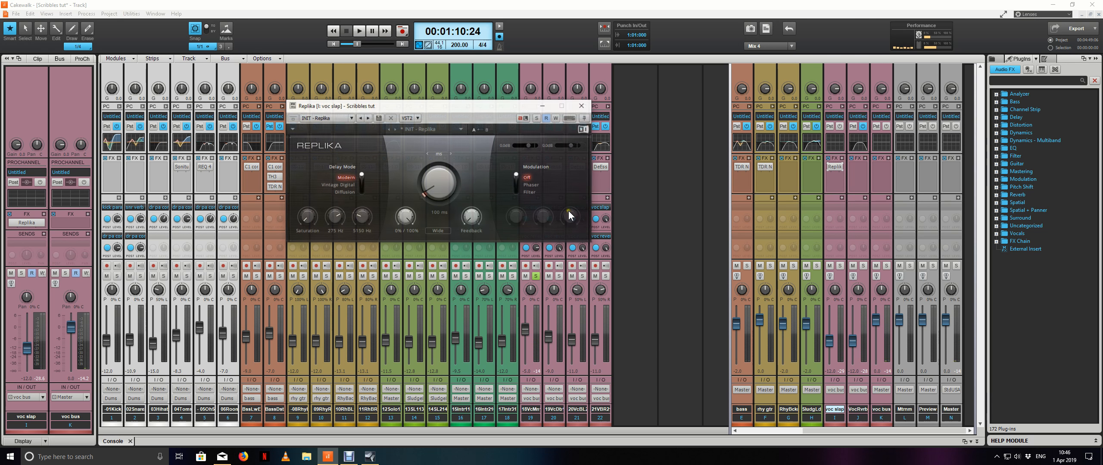
# Set Replika's stereo mode to Normal, audition the vocal with the voc reverb bus muted, and close the plug-in
pyautogui.click(448, 232)
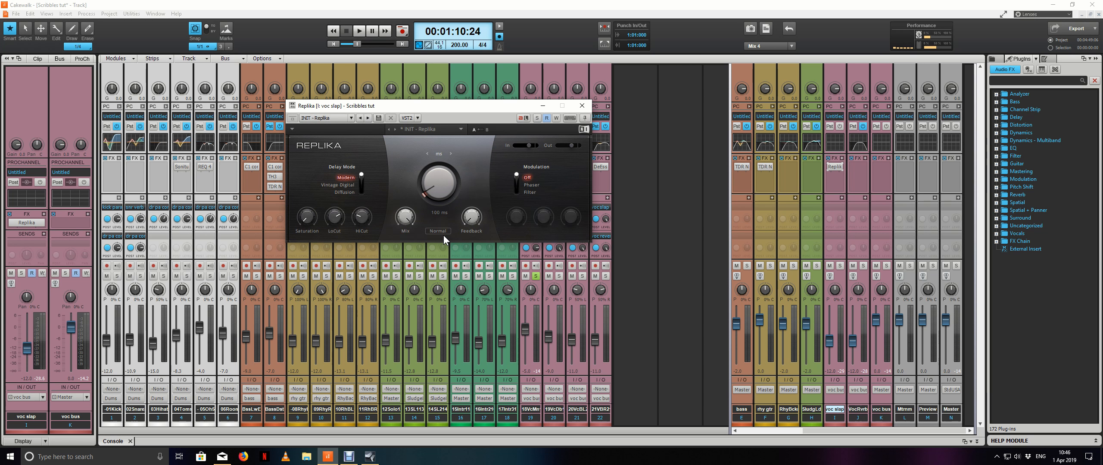
pyautogui.press('space')
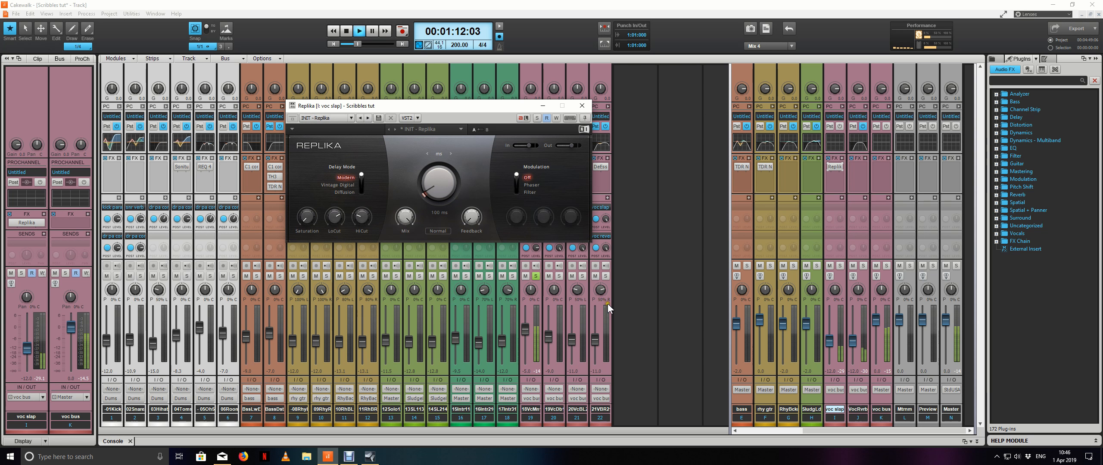
pyautogui.click(853, 266)
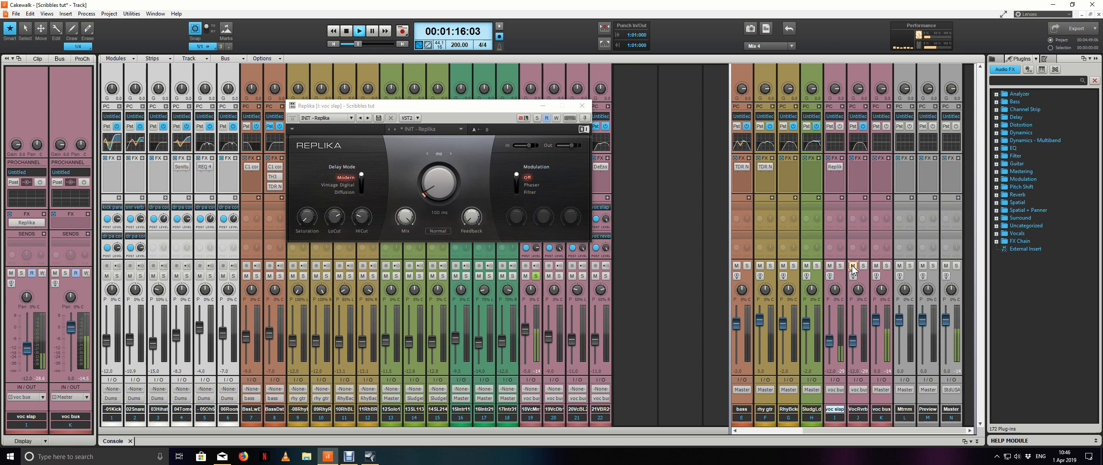
pyautogui.press('space')
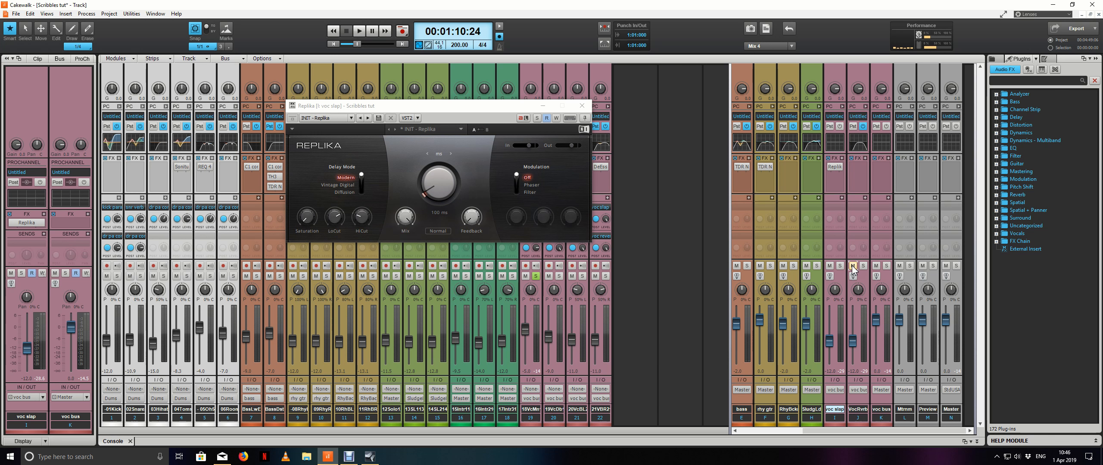
pyautogui.click(582, 105)
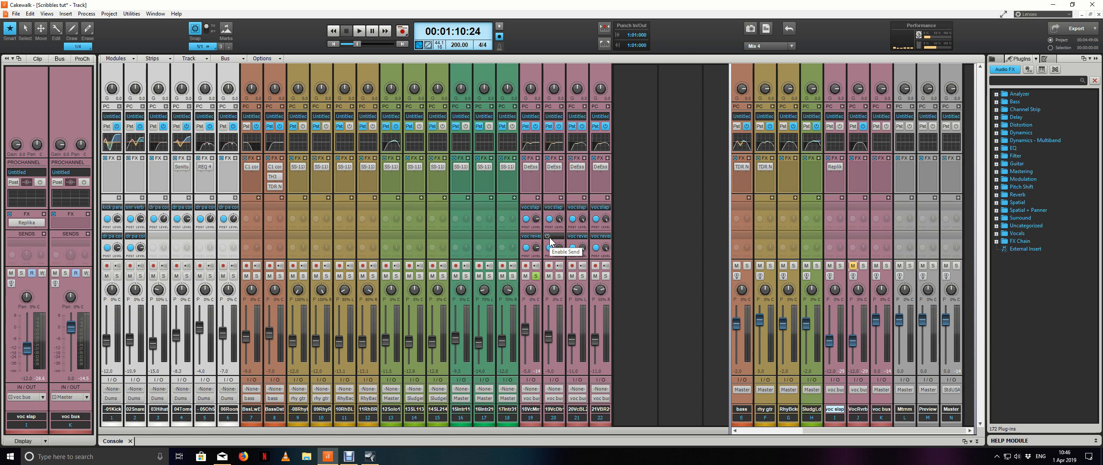
# Remove the voc reverb sends from the three vocal tracks following the main vocal track
pyautogui.click(560, 236)
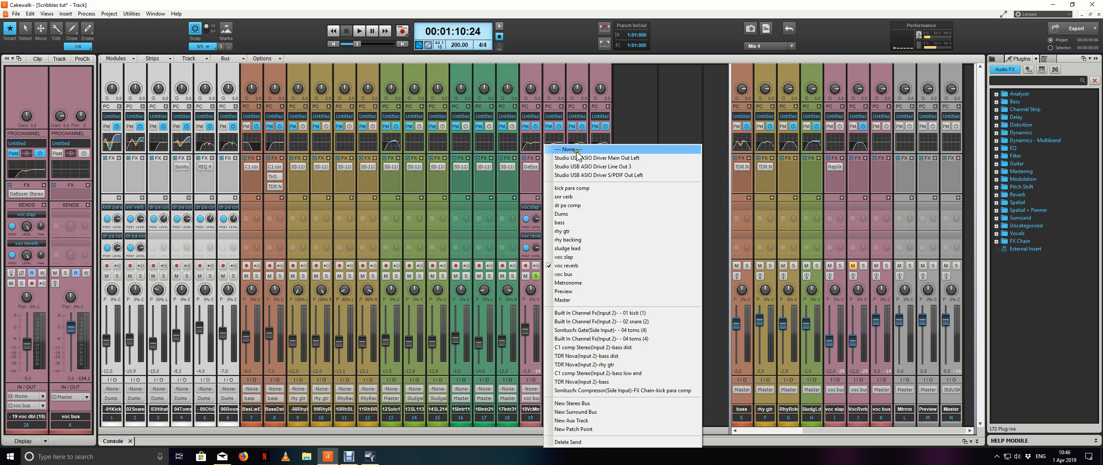
pyautogui.click(571, 150)
pyautogui.click(579, 236)
pyautogui.click(612, 444)
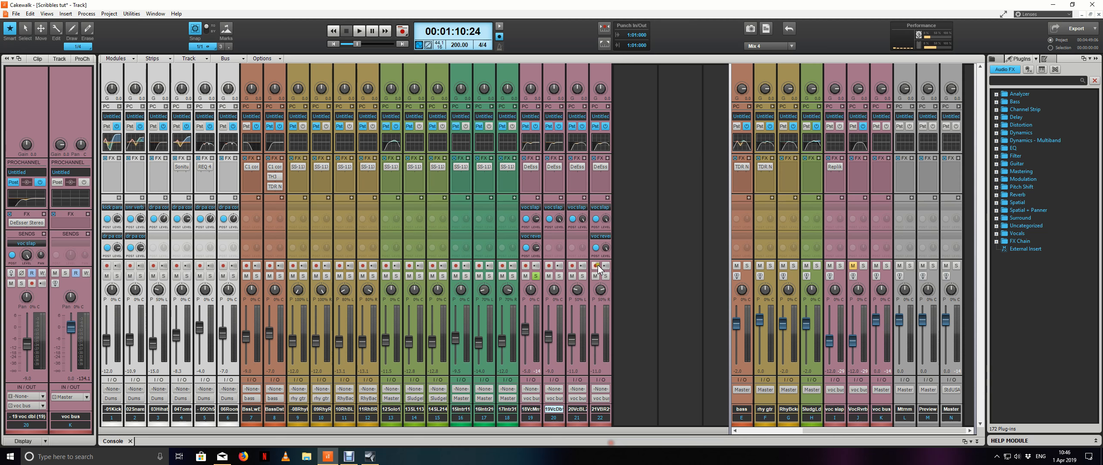
pyautogui.click(602, 237)
pyautogui.click(636, 443)
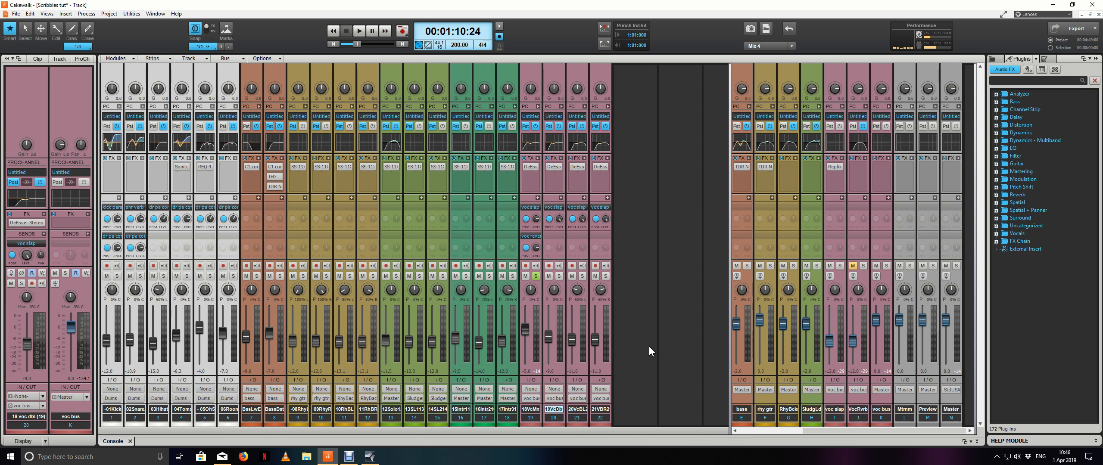
# Unsolo the main vocal track, start playback and unmute the voc reverb bus
pyautogui.click(536, 276)
pyautogui.press('space')
pyautogui.click(852, 266)
# Solo the voc bus and compare the vocals with the voc reverb and voc slap buses each muted and unmuted
pyautogui.click(886, 266)
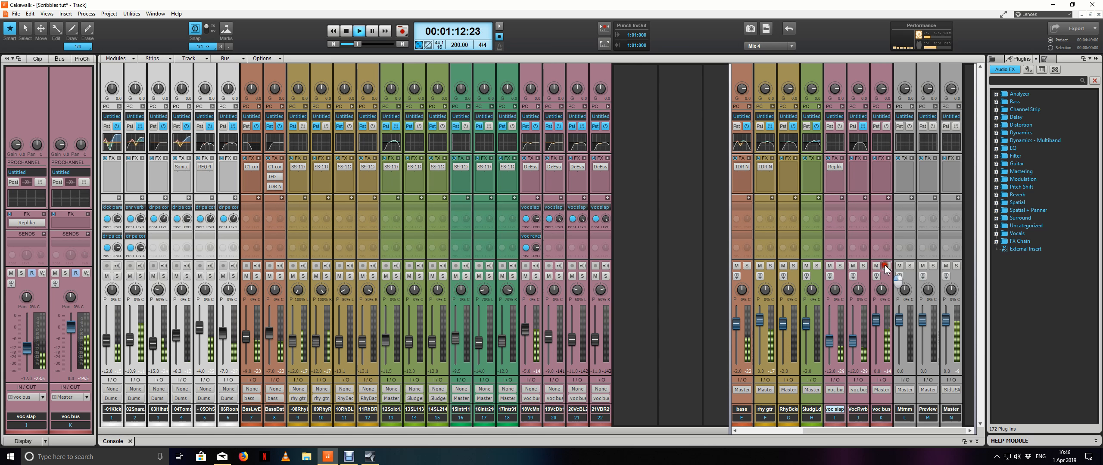
pyautogui.click(854, 265)
pyautogui.click(854, 266)
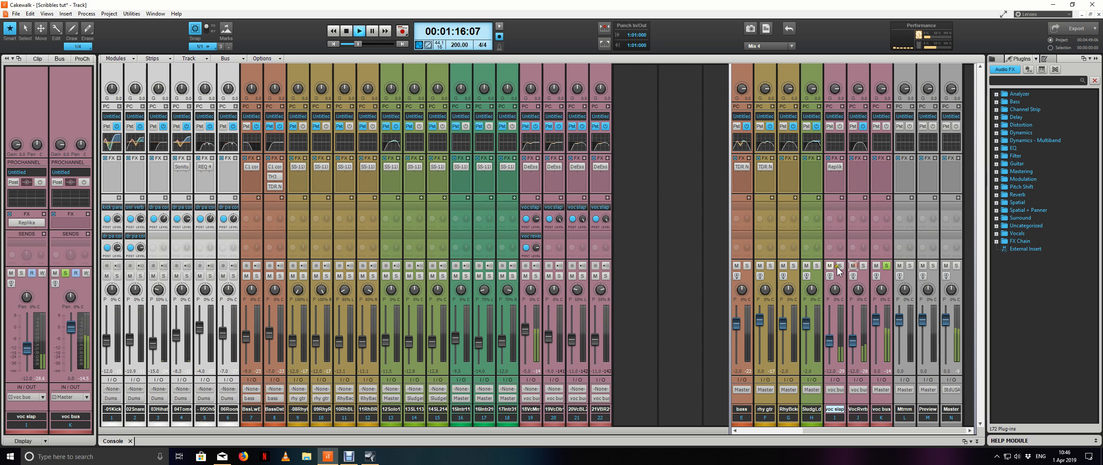
pyautogui.click(830, 266)
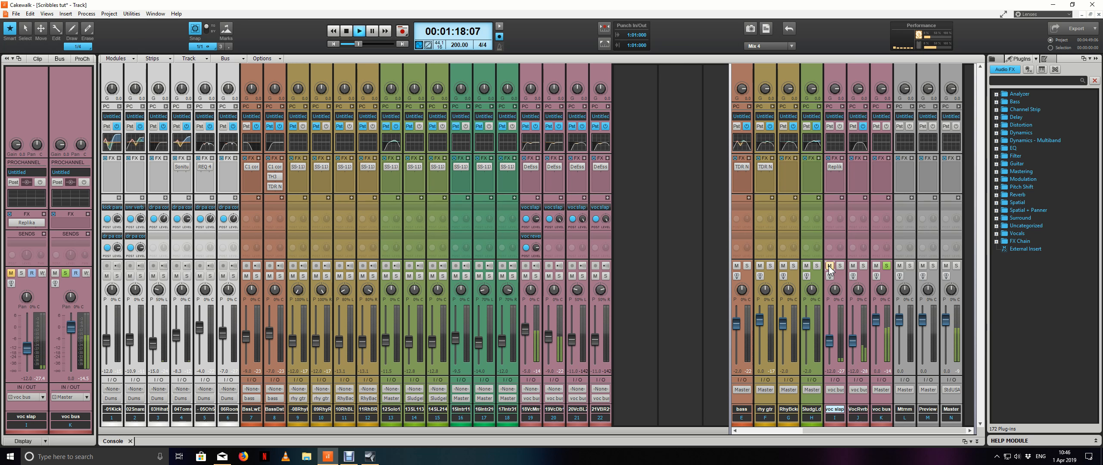
pyautogui.click(830, 266)
# Unsolo the voc bus and compare the full mix with the voc slap and voc reverb buses each muted and unmuted
pyautogui.click(887, 266)
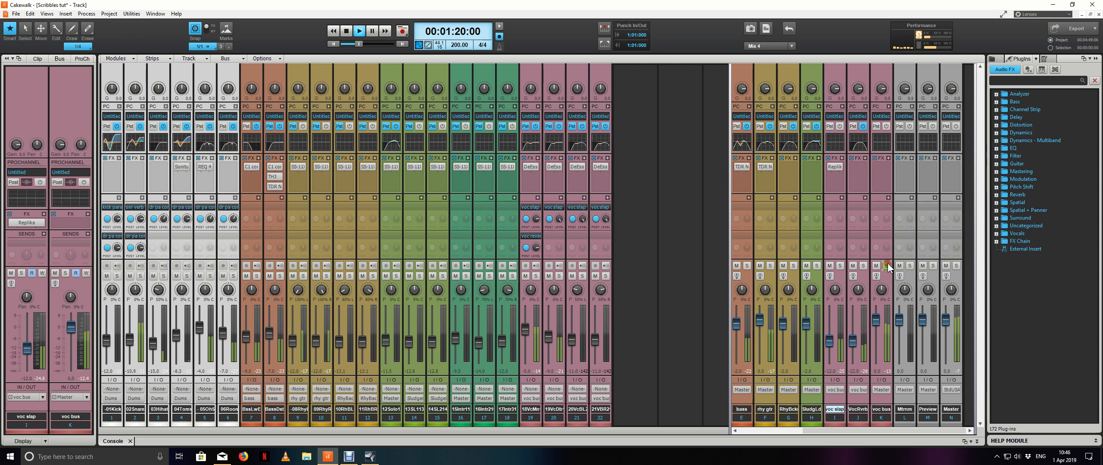
pyautogui.click(830, 266)
pyautogui.click(830, 267)
pyautogui.click(854, 265)
pyautogui.click(854, 266)
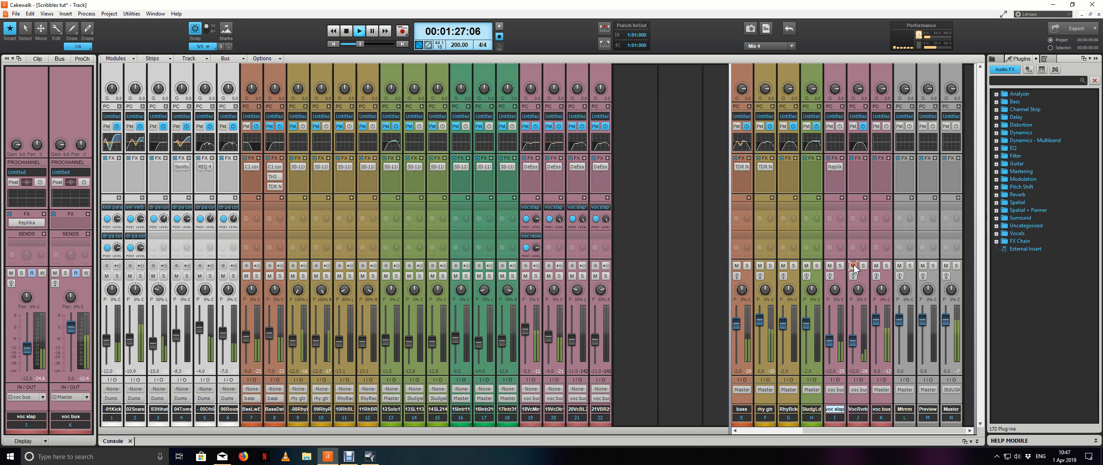
# Widen the console's bus section so that all buses fit, and stop playback
pyautogui.click(669, 259)
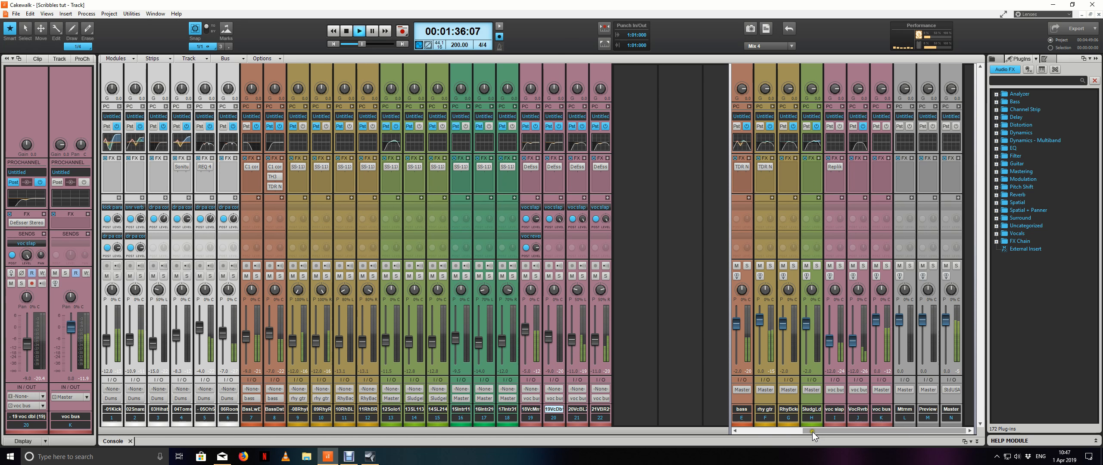
pyautogui.moveTo(812, 431); pyautogui.dragTo(727, 433)
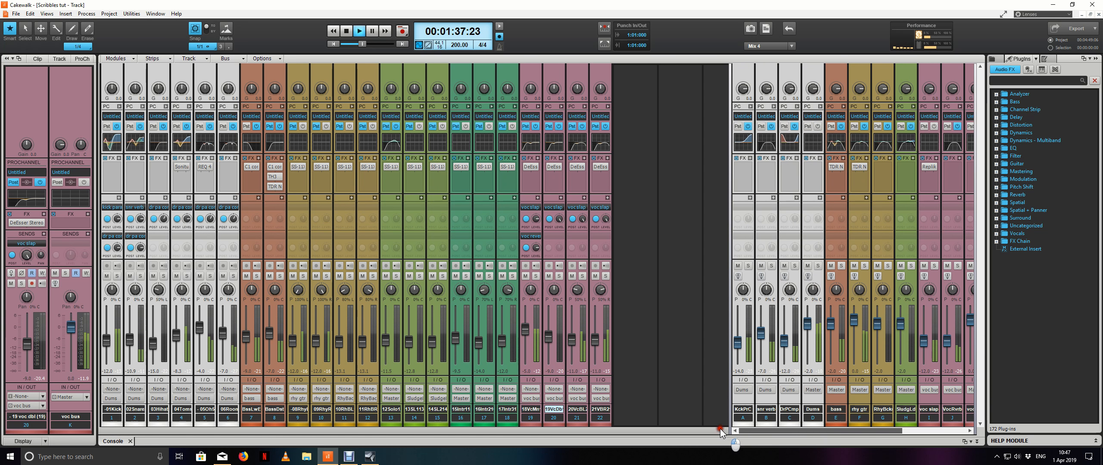
pyautogui.moveTo(721, 391); pyautogui.dragTo(628, 375)
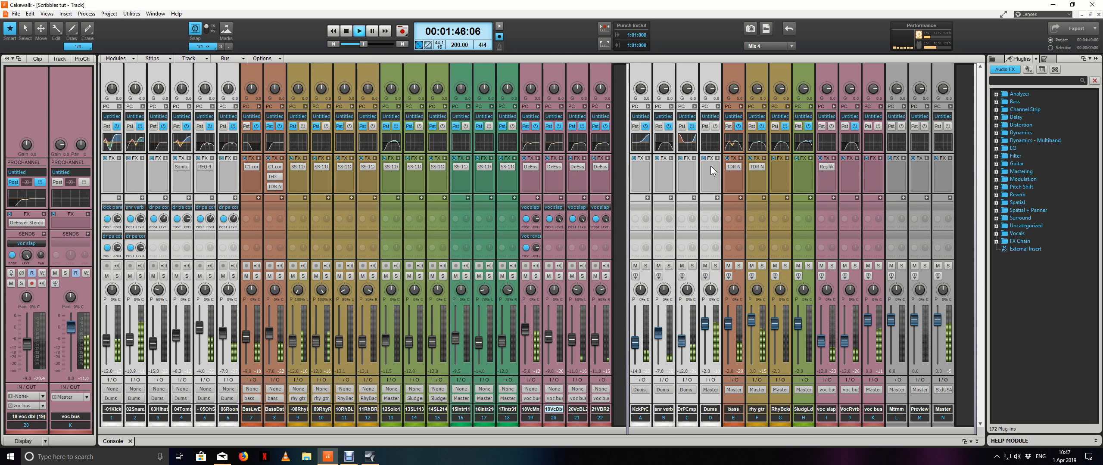
pyautogui.press('space')
# Expand the drum bus's ProChannel and place its EQ module ahead of the compressor
pyautogui.click(710, 171)
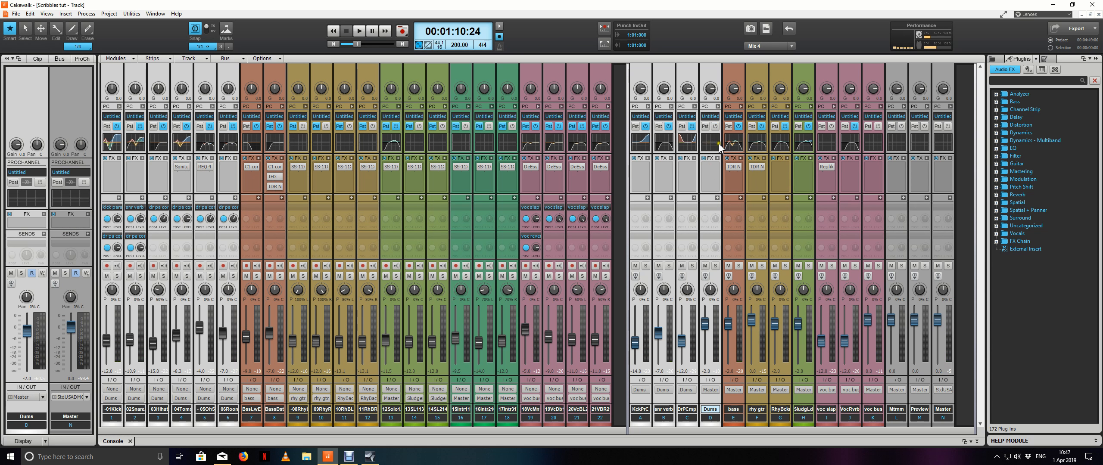
pyautogui.click(717, 107)
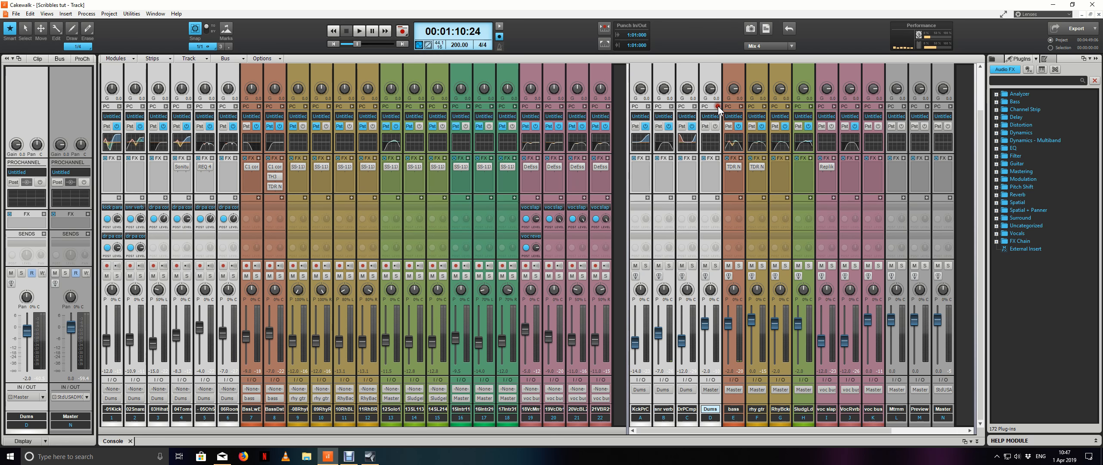
pyautogui.scroll(3, 773, 144)
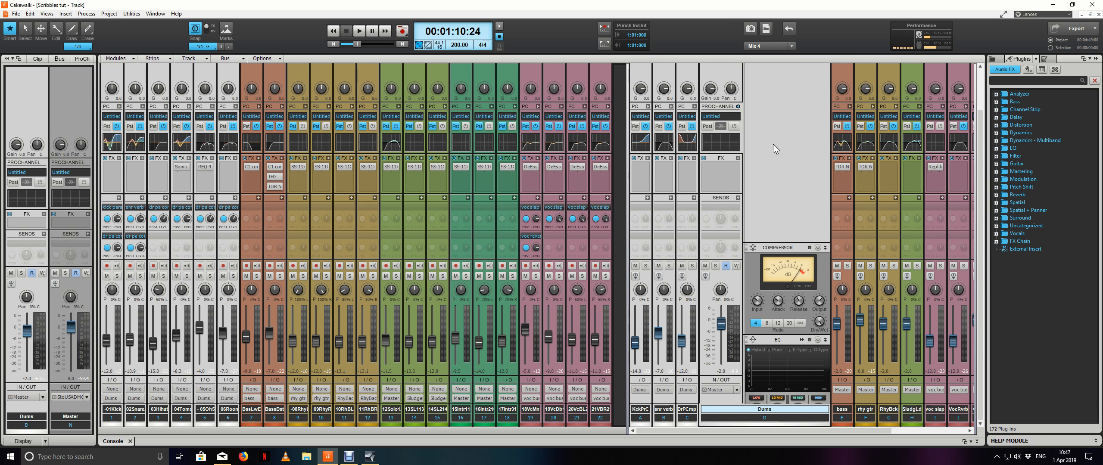
pyautogui.moveTo(780, 104); pyautogui.dragTo(788, 304)
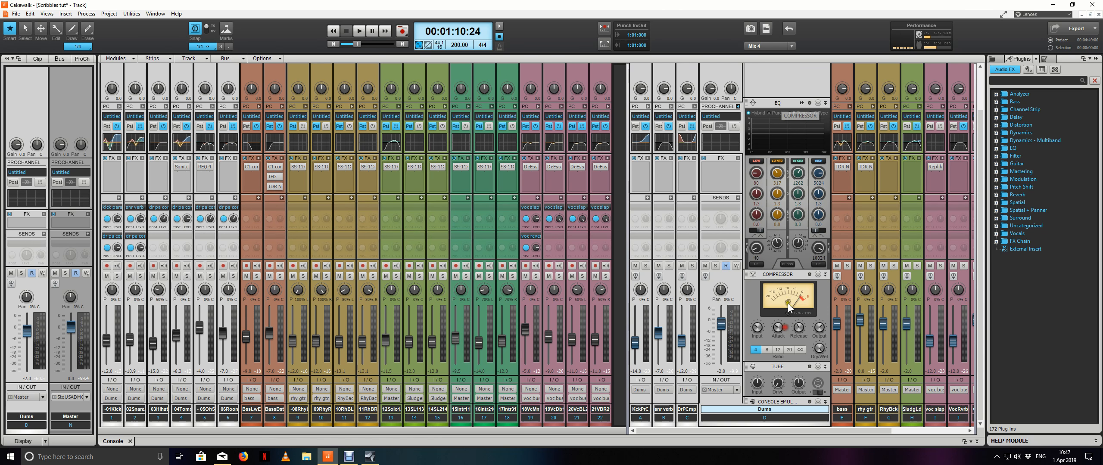
# Enable the drum bus's ProChannel compressor and adjust its attack, release, input and output while the bus plays soloed
pyautogui.rightClick(785, 273)
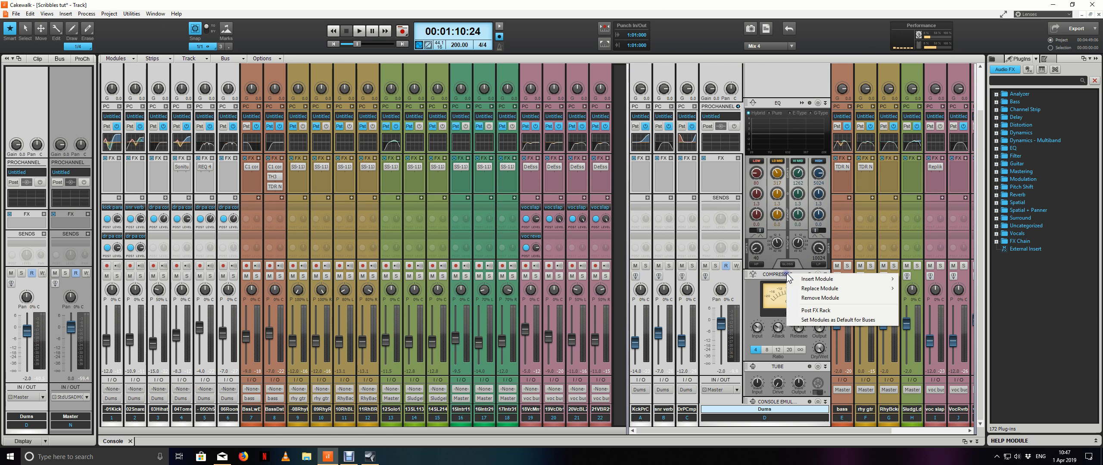
pyautogui.click(769, 286)
pyautogui.moveTo(779, 329); pyautogui.dragTo(804, 343)
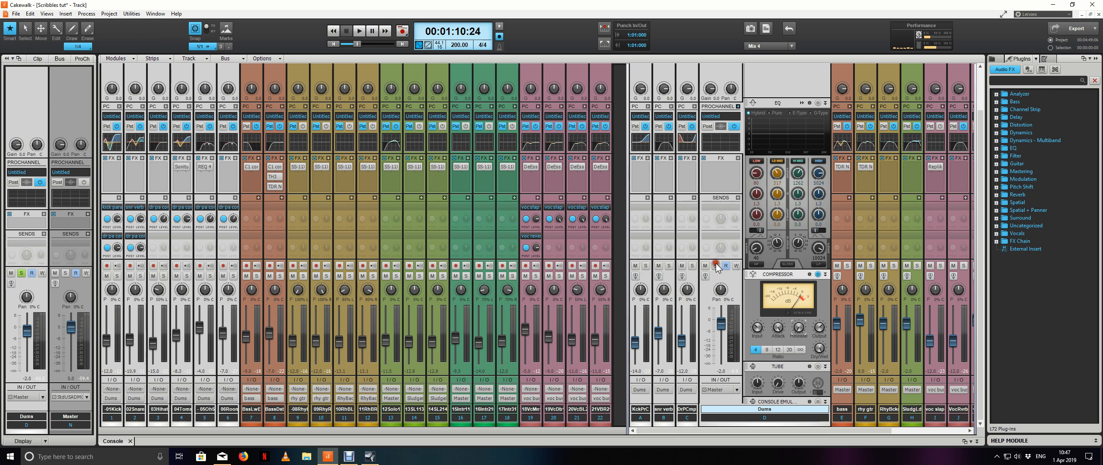
pyautogui.press('space')
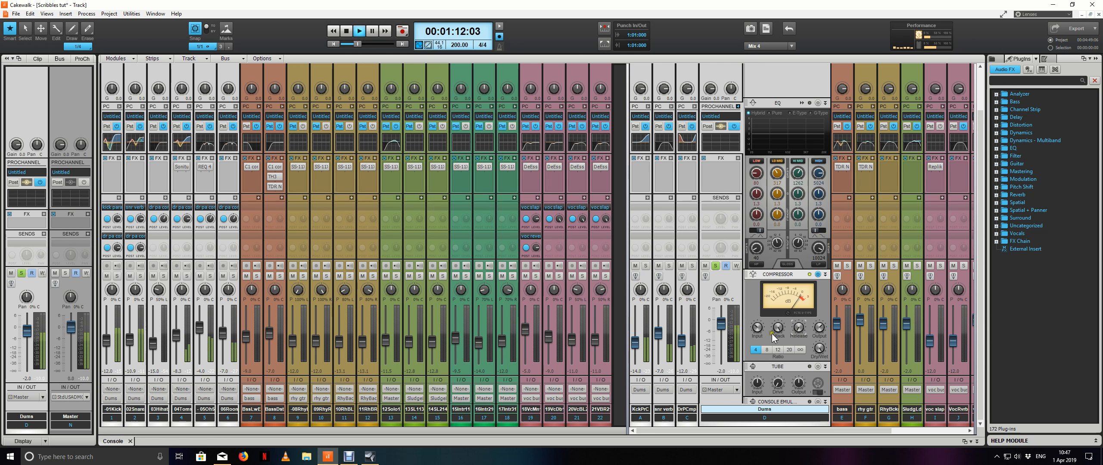
pyautogui.click(757, 331)
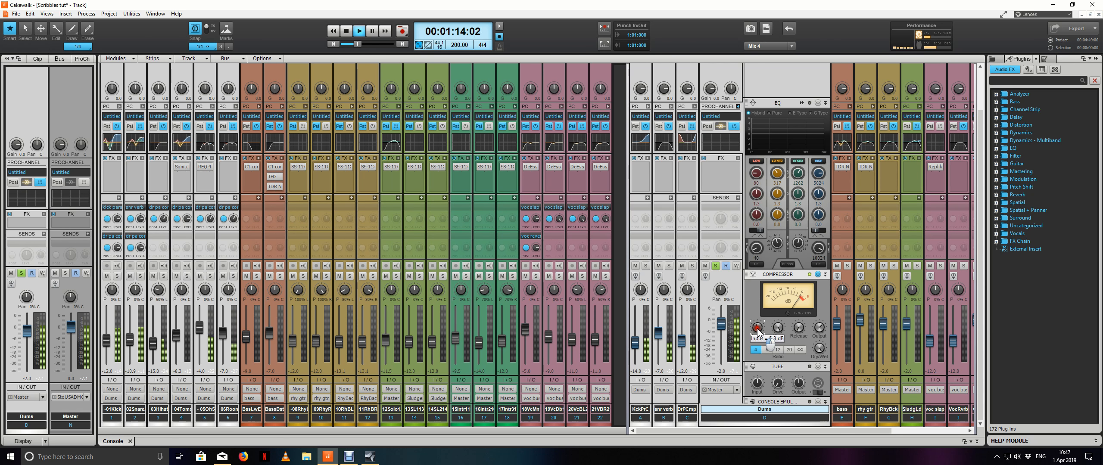
pyautogui.click(816, 333)
# Compare the soloed drum bus with its ProChannel compressor bypassed and enabled
pyautogui.click(818, 276)
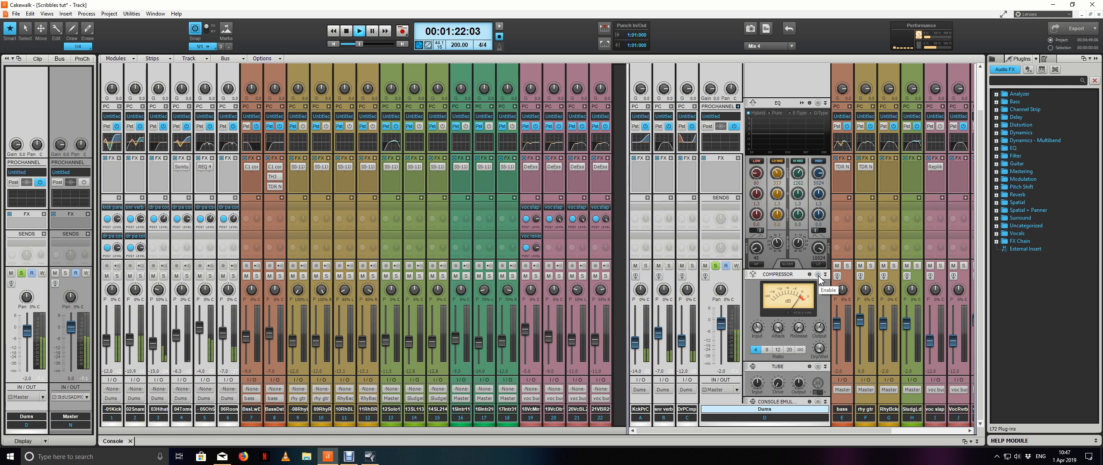
pyautogui.click(818, 275)
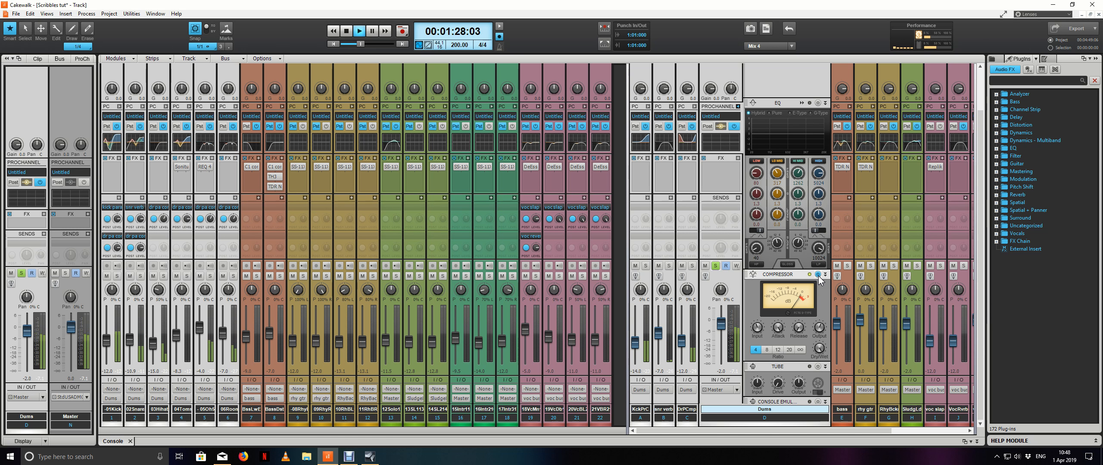
pyautogui.click(819, 275)
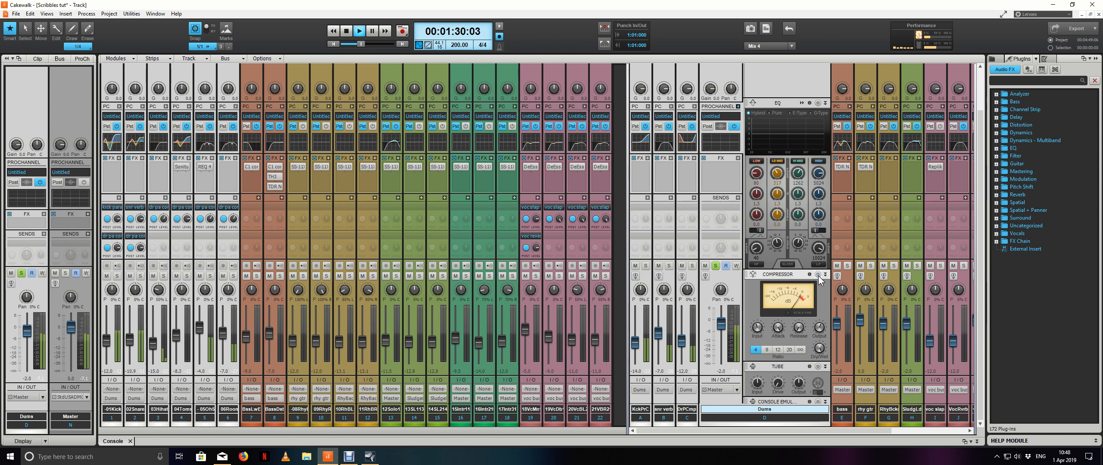
pyautogui.click(818, 276)
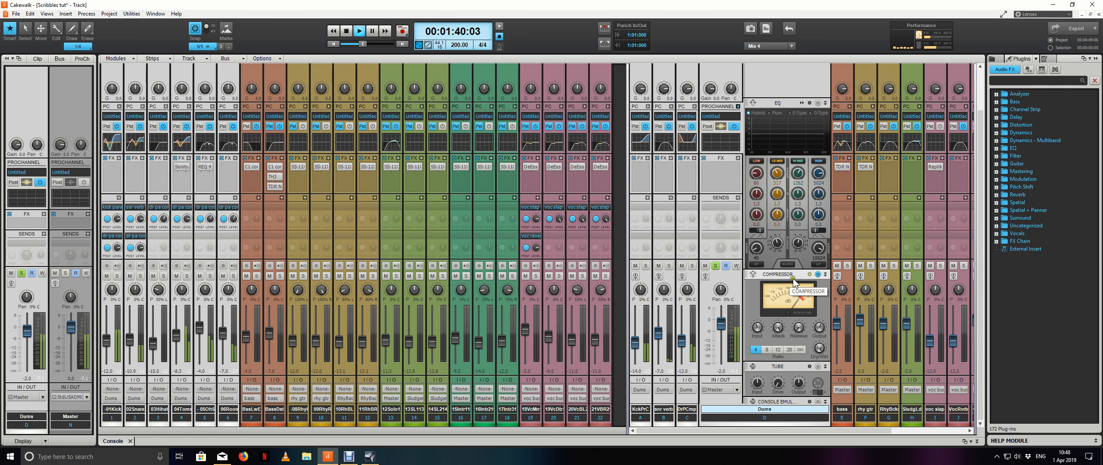
# Unsolo the drum bus, compare the full mix with its compressor bypassed and enabled, and stop playback
pyautogui.click(715, 267)
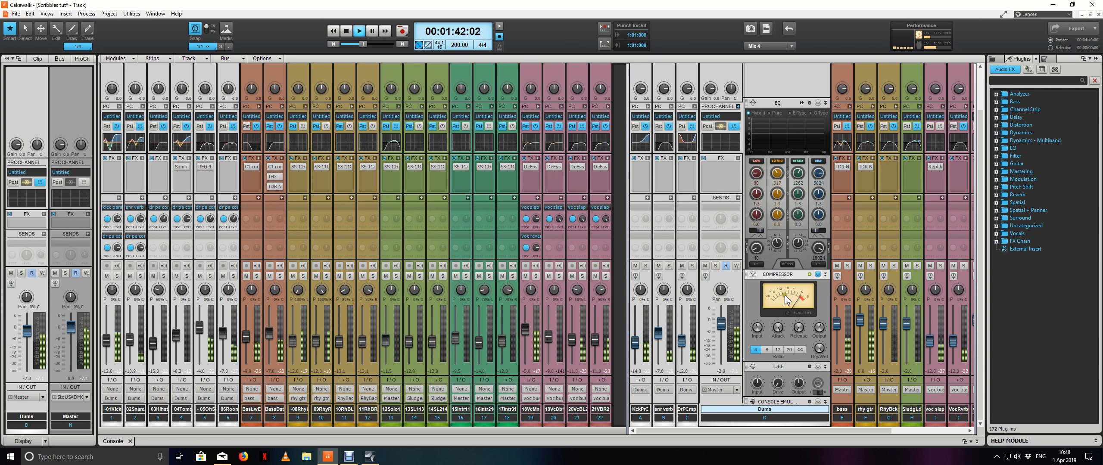
pyautogui.click(818, 276)
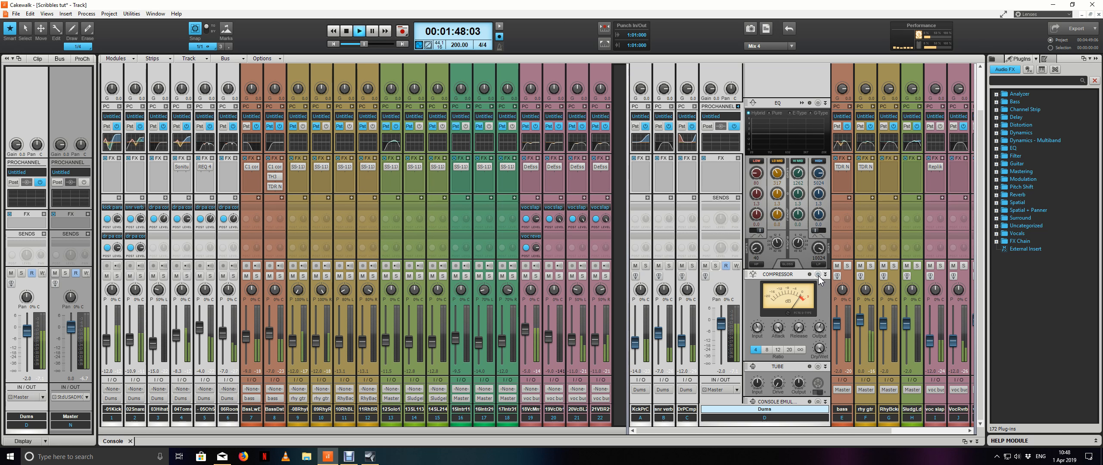
pyautogui.click(818, 276)
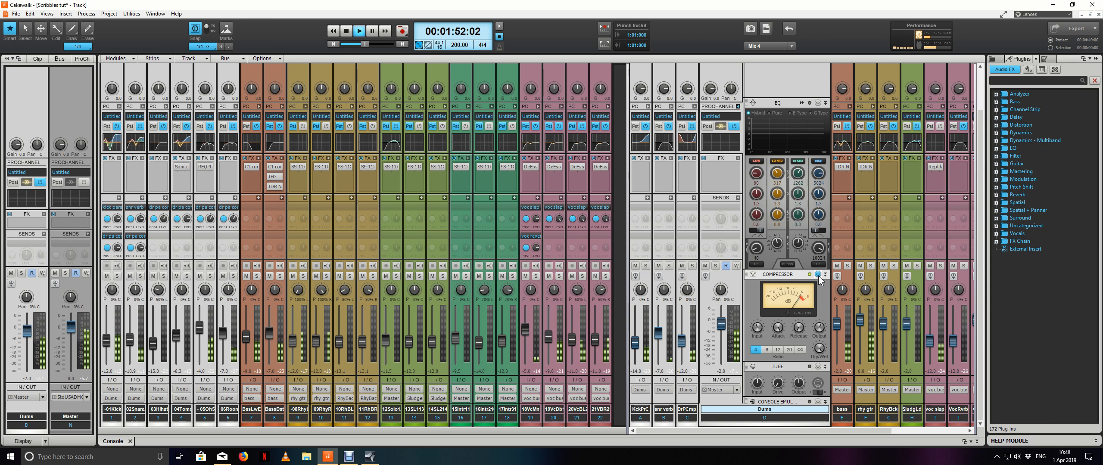
pyautogui.click(819, 276)
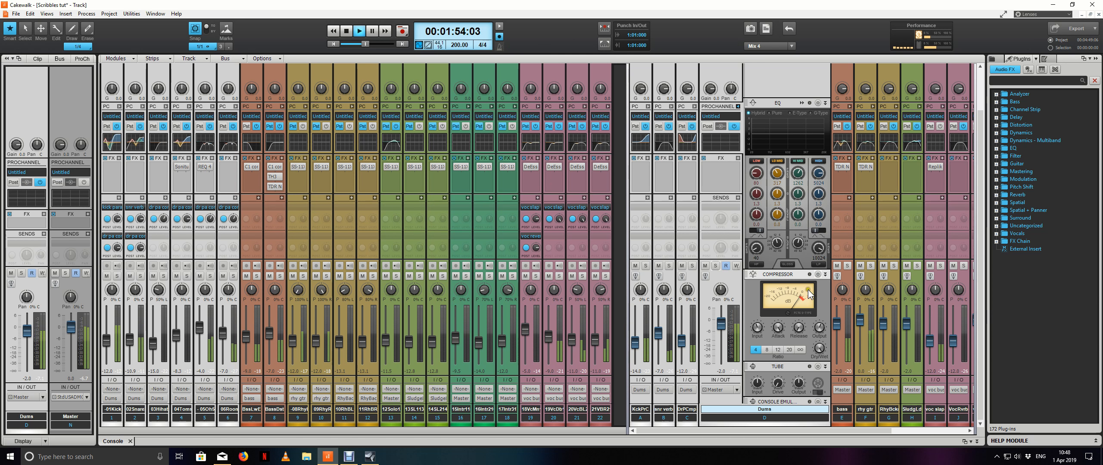
pyautogui.press('space')
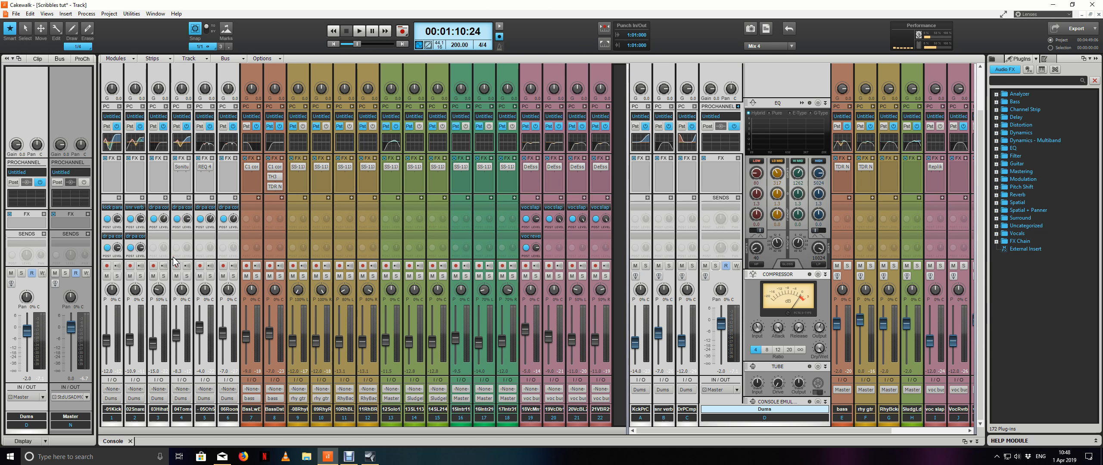
# Replace the drum bus's compressor module with the PC4K S-Type Bus Compressor and adjust its release and ratio
pyautogui.rightClick(783, 274)
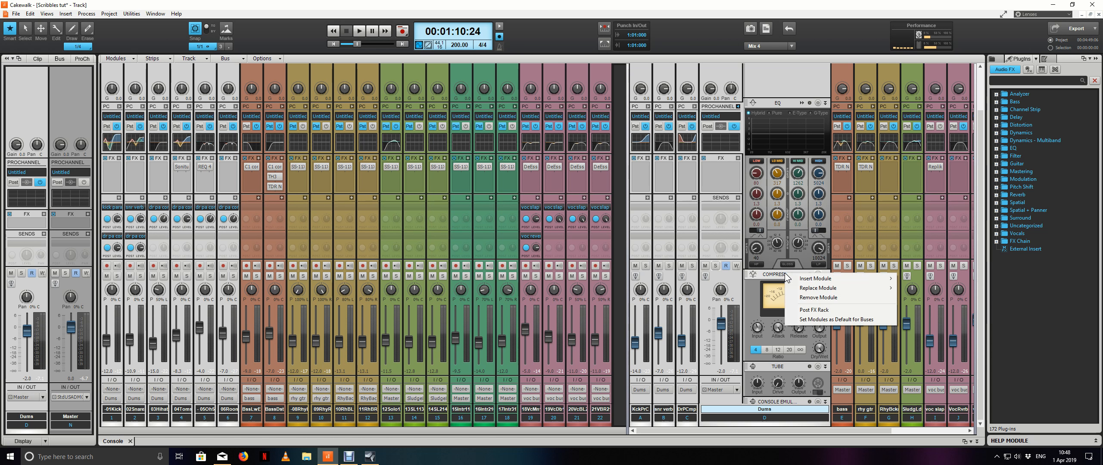
pyautogui.moveTo(826, 281)
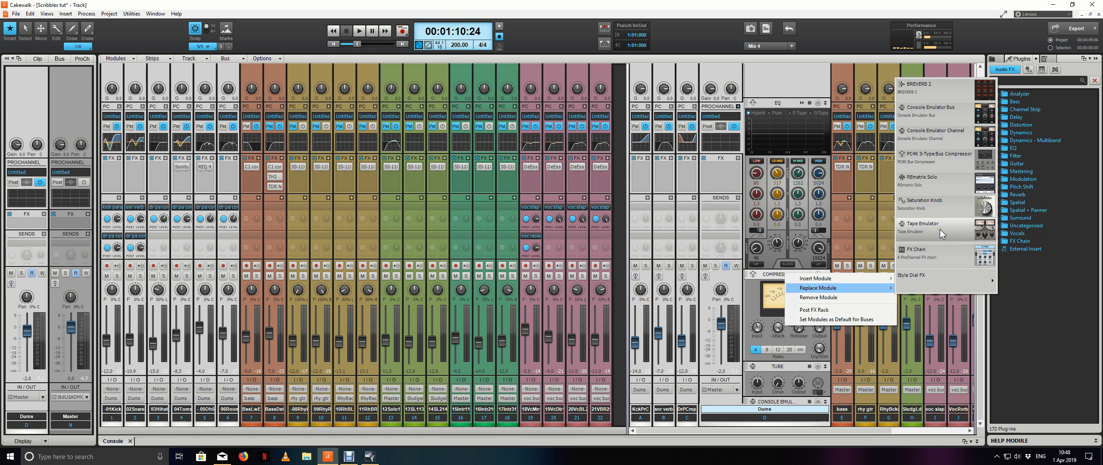
pyautogui.click(936, 155)
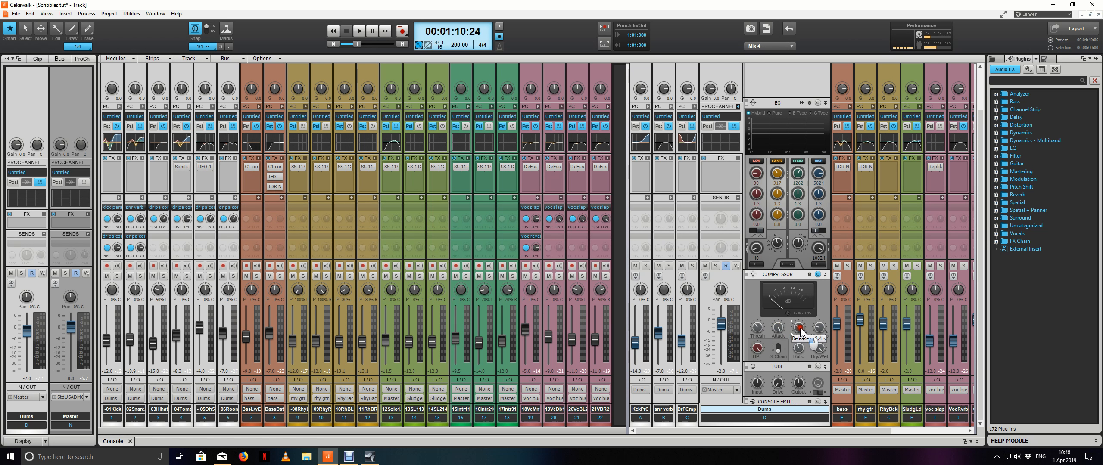
pyautogui.click(802, 349)
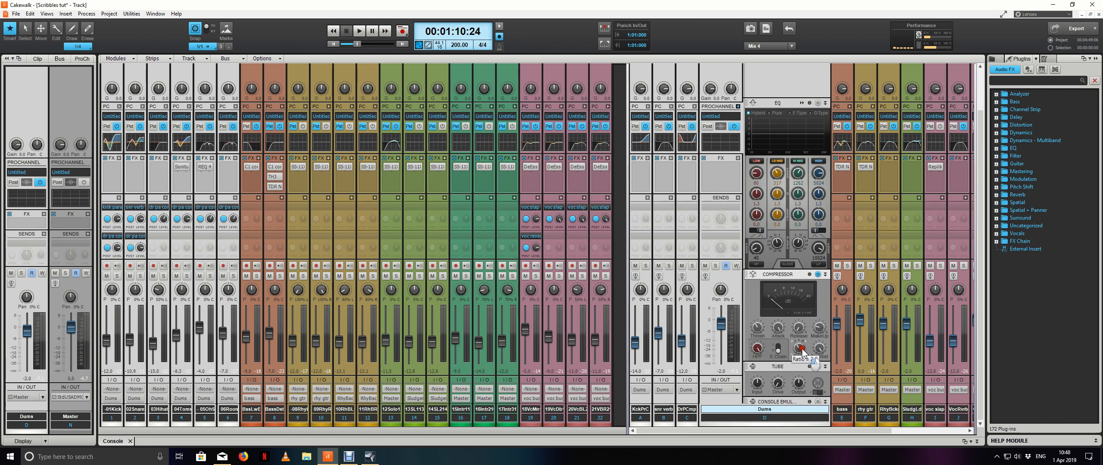
# Play the drum bus soloed and adjust the makeup gain of its PC4K S-Type Bus Compressor
pyautogui.scroll(-4, 769, 293)
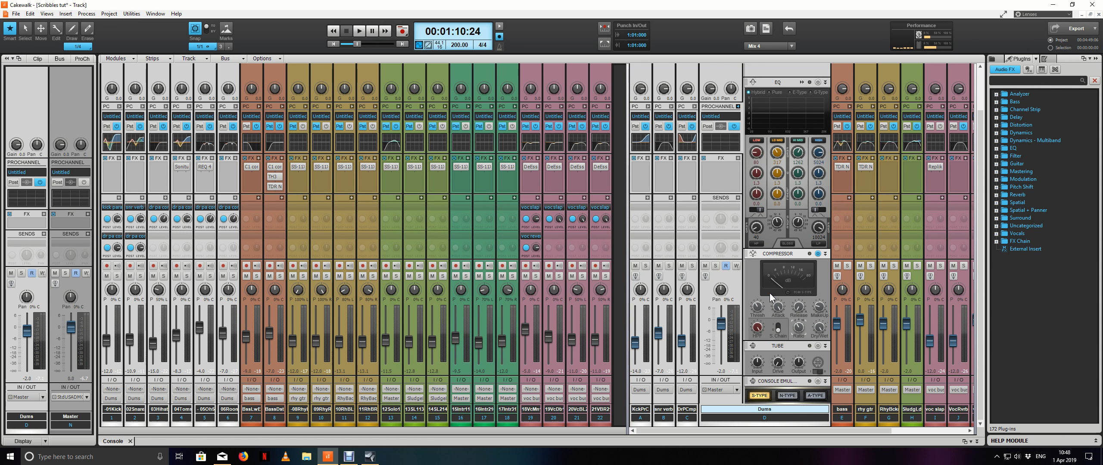
pyautogui.click(714, 264)
pyautogui.press('space')
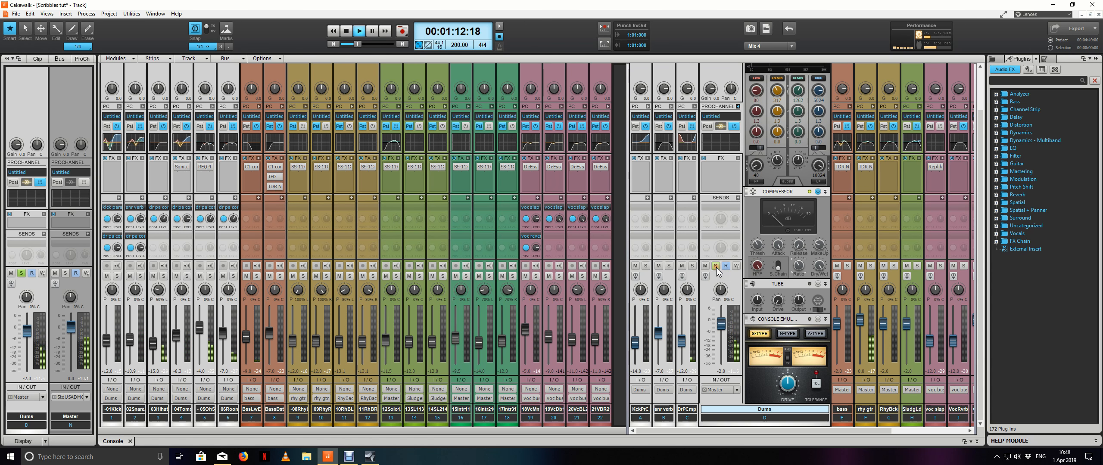
pyautogui.click(818, 245)
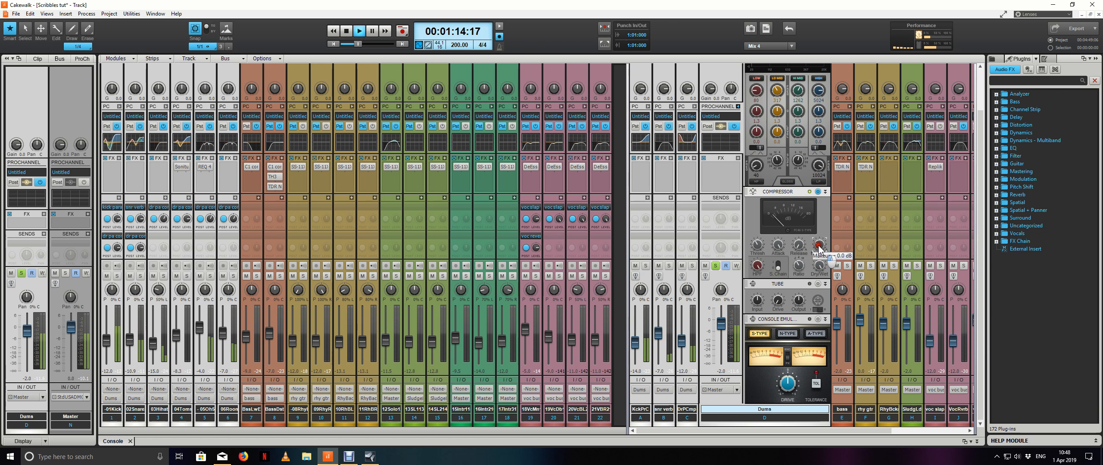
# Check the drum bus compressor's effect in solo, unsolo the bus, and compare the full mix with the compressor enabled and bypassed
pyautogui.click(818, 192)
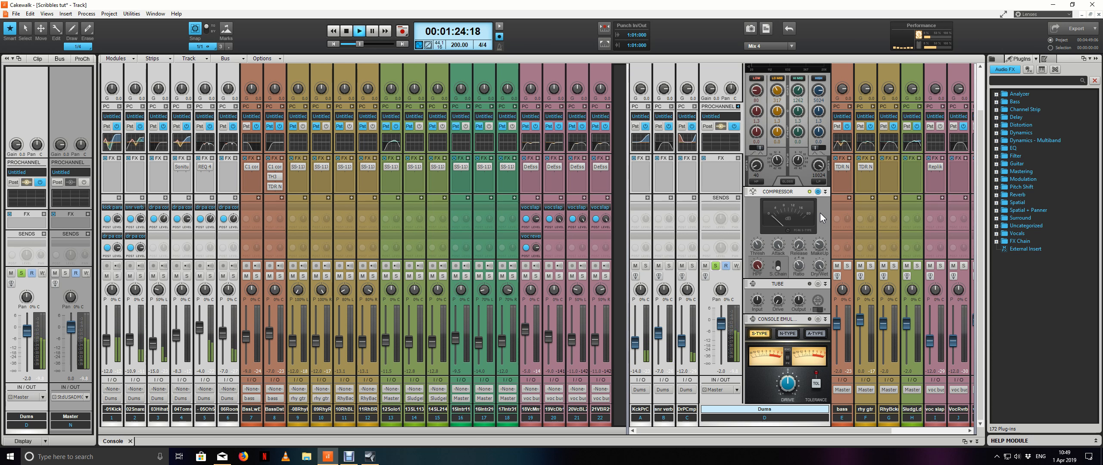
pyautogui.click(715, 264)
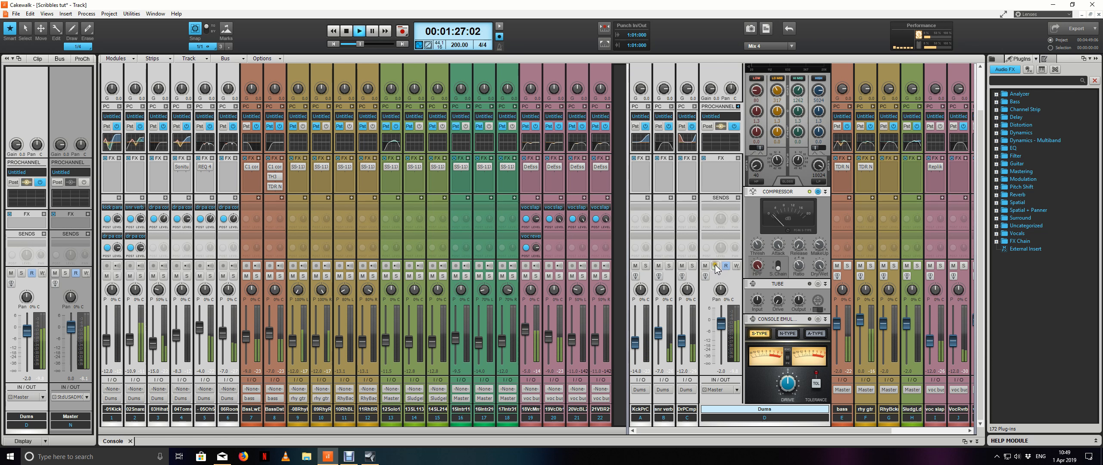
pyautogui.click(818, 192)
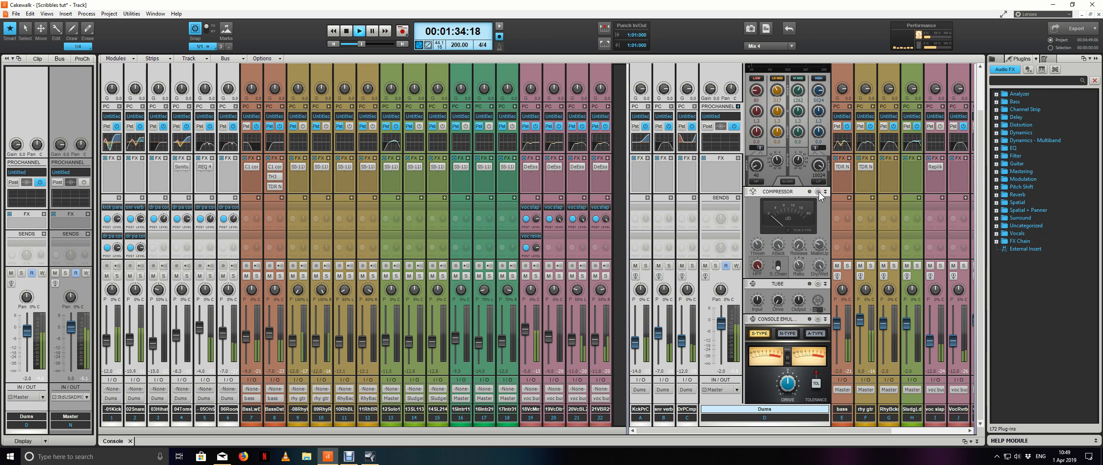
pyautogui.press('space')
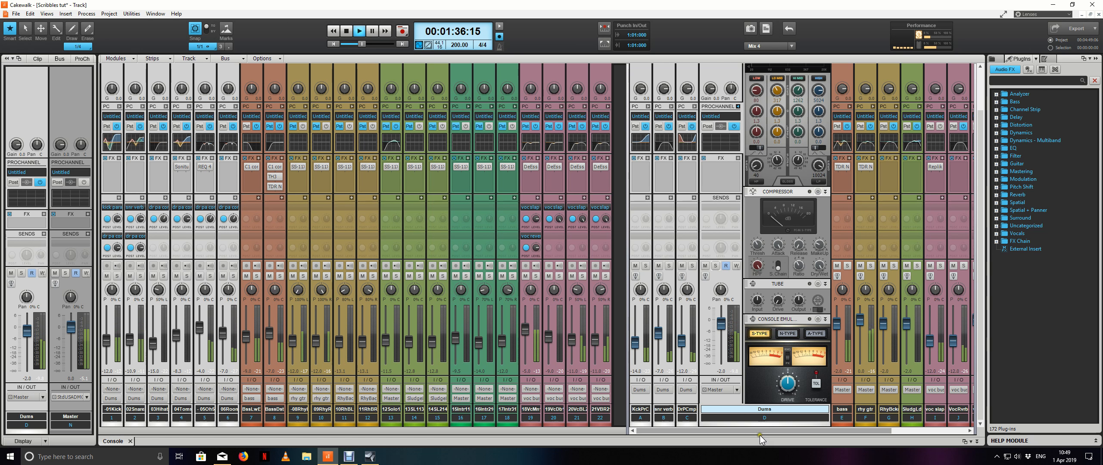
# Mute the vocal bus and compare the instrumental mix with the drum bus compressor enabled and bypassed
pyautogui.moveTo(760, 430); pyautogui.dragTo(800, 431)
pyautogui.click(875, 266)
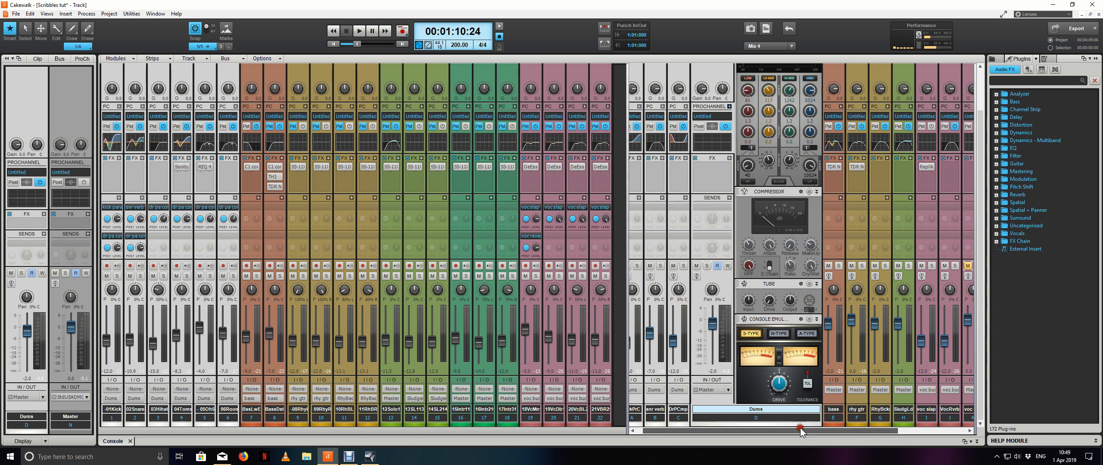
pyautogui.press('space')
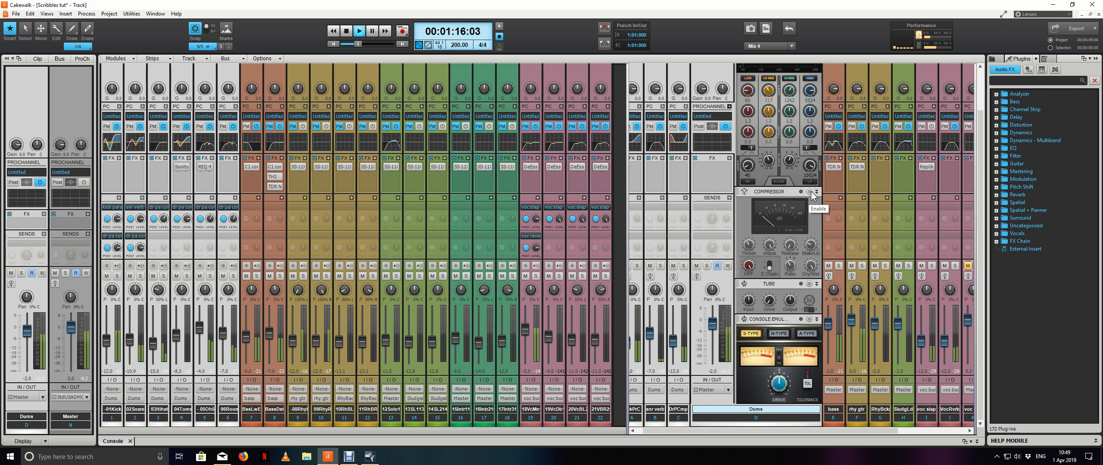
pyautogui.click(810, 192)
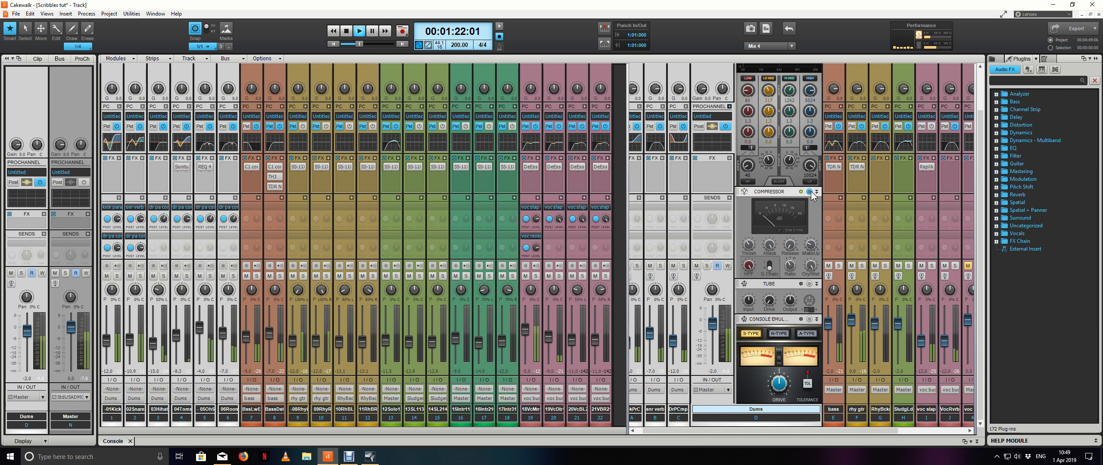
pyautogui.click(810, 193)
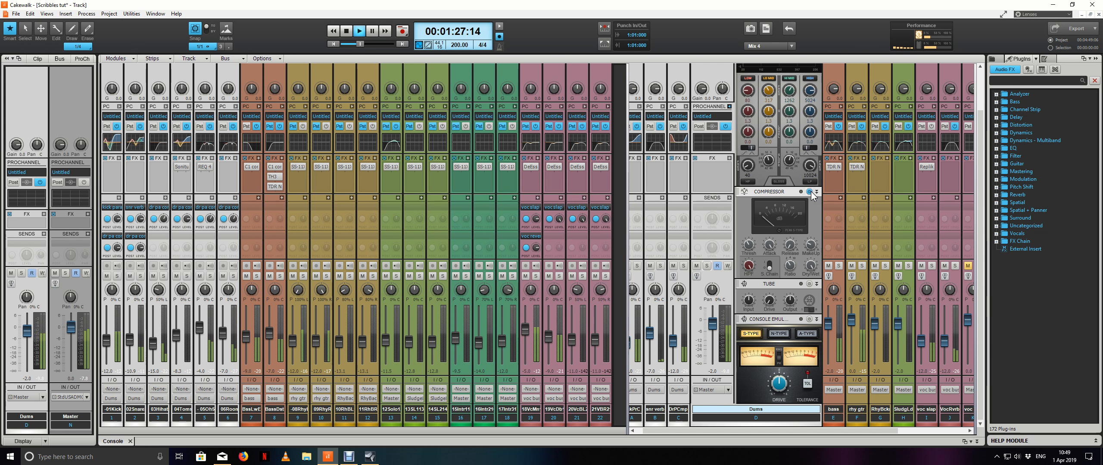
pyautogui.click(809, 192)
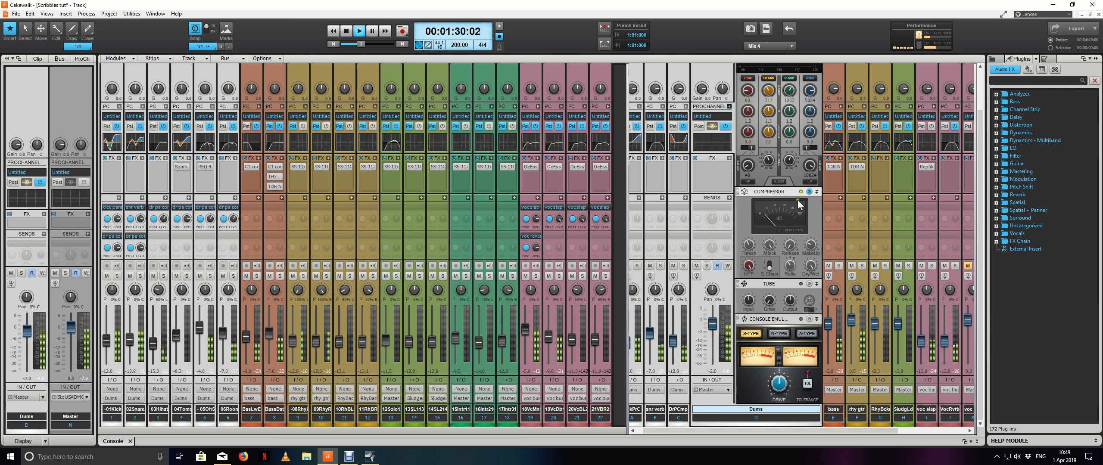
pyautogui.press('space')
# Replace the drum bus's compressor module with an FX Chain module containing the H-Comp Stereo dynamics plug-in
pyautogui.rightClick(776, 191)
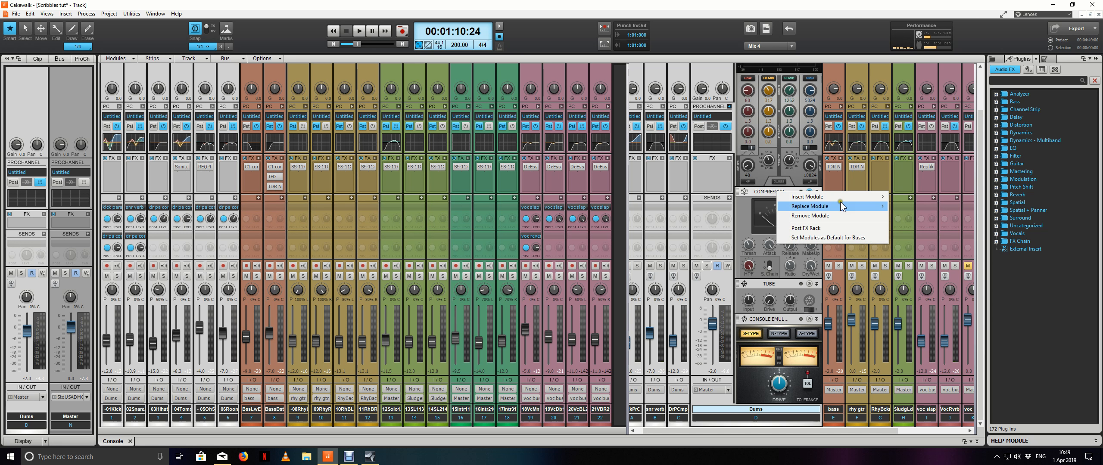
pyautogui.moveTo(853, 199)
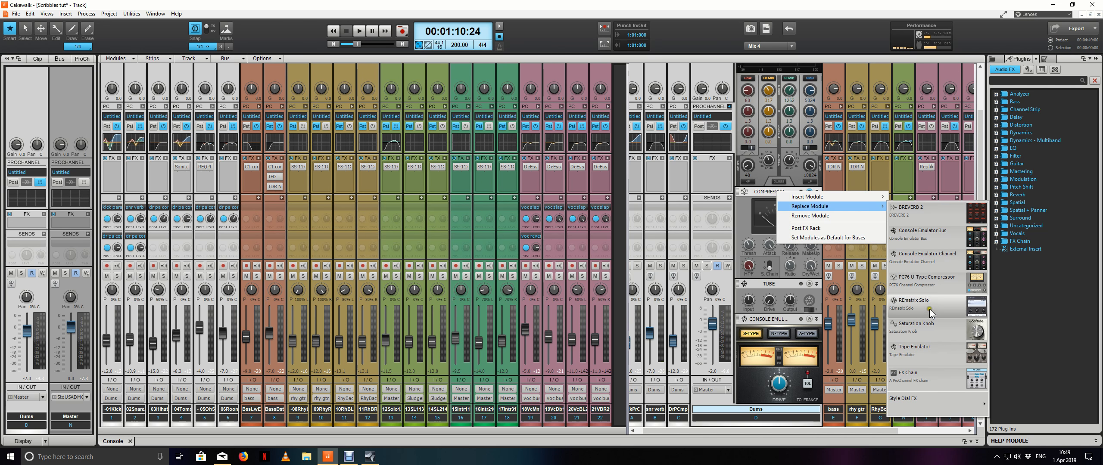
pyautogui.click(932, 373)
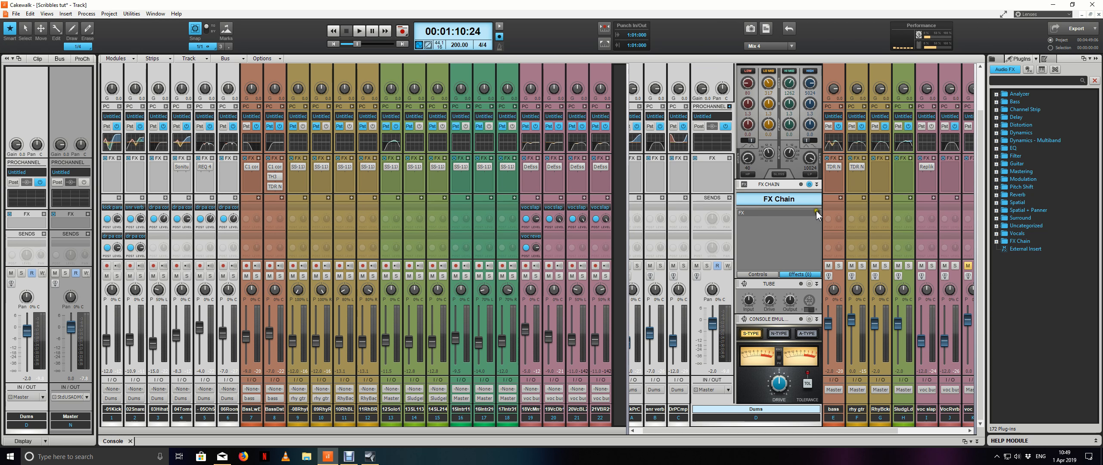
pyautogui.click(816, 212)
pyautogui.moveTo(866, 220)
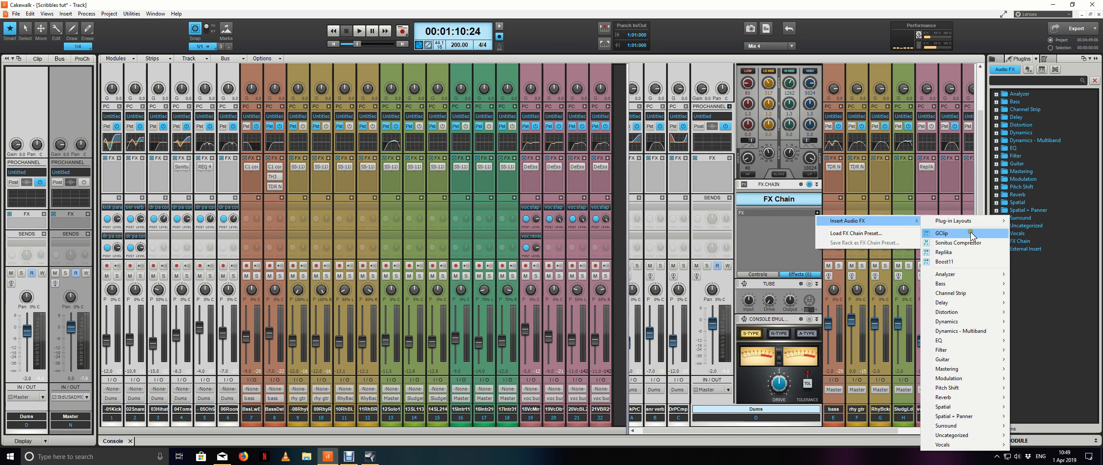
pyautogui.moveTo(970, 321)
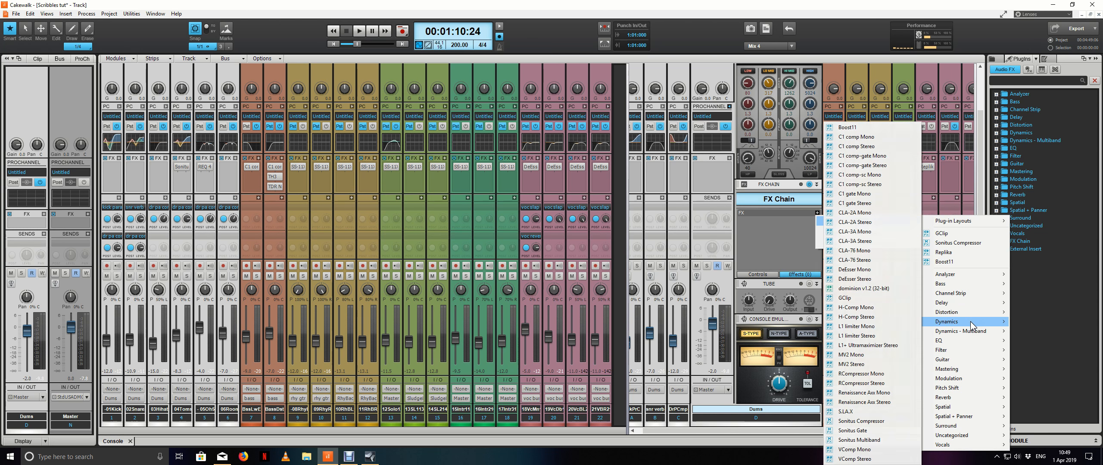
pyautogui.click(890, 316)
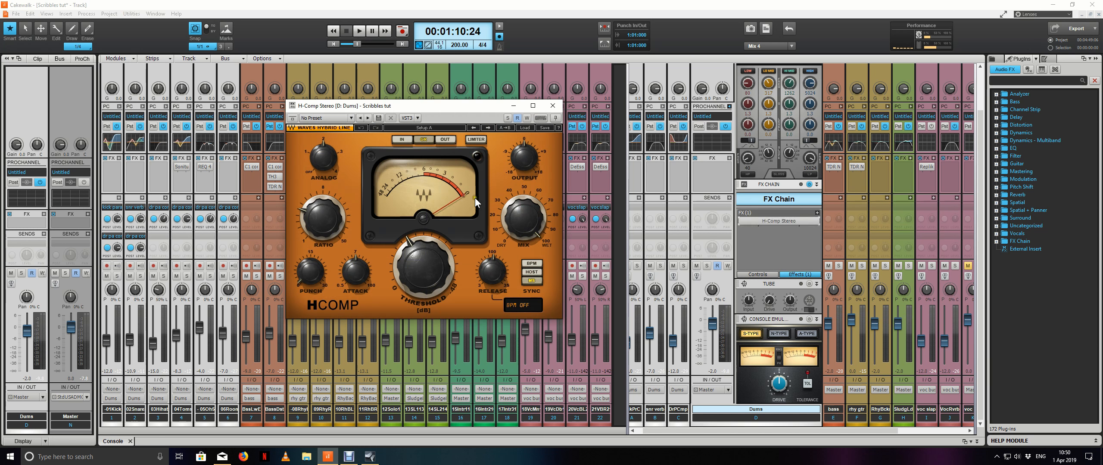
pyautogui.moveTo(449, 105); pyautogui.dragTo(507, 110)
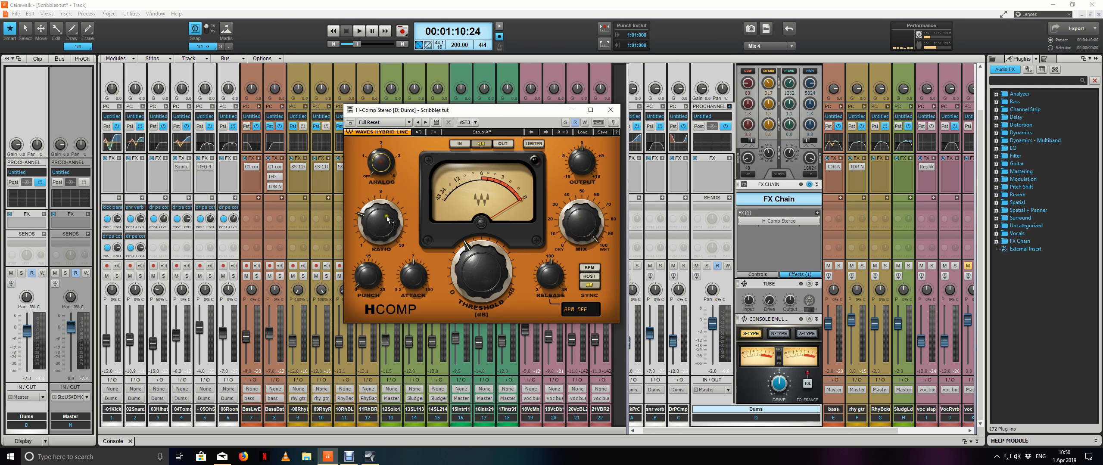
# Play the mix, compare H-Comp bypassed and enabled on the drum bus, and adjust its output level
pyautogui.press('space')
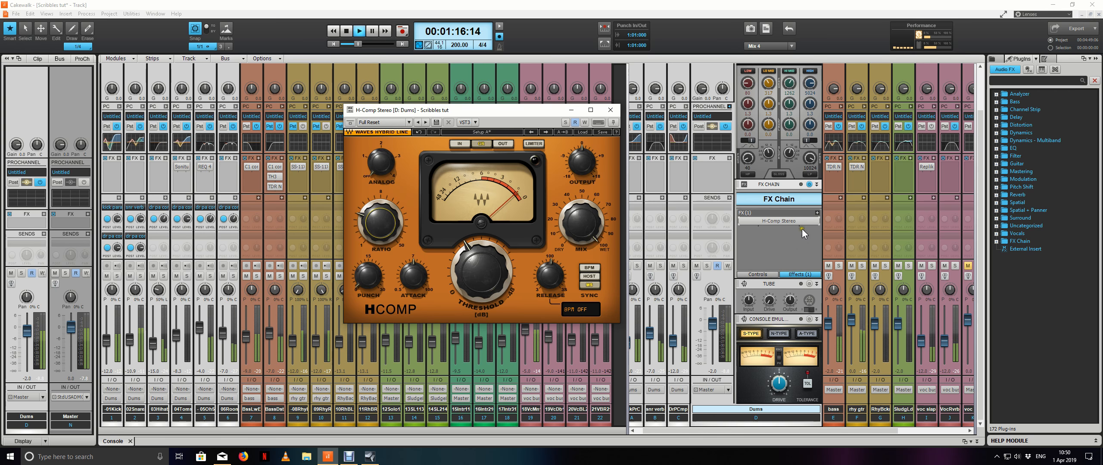
pyautogui.click(742, 221)
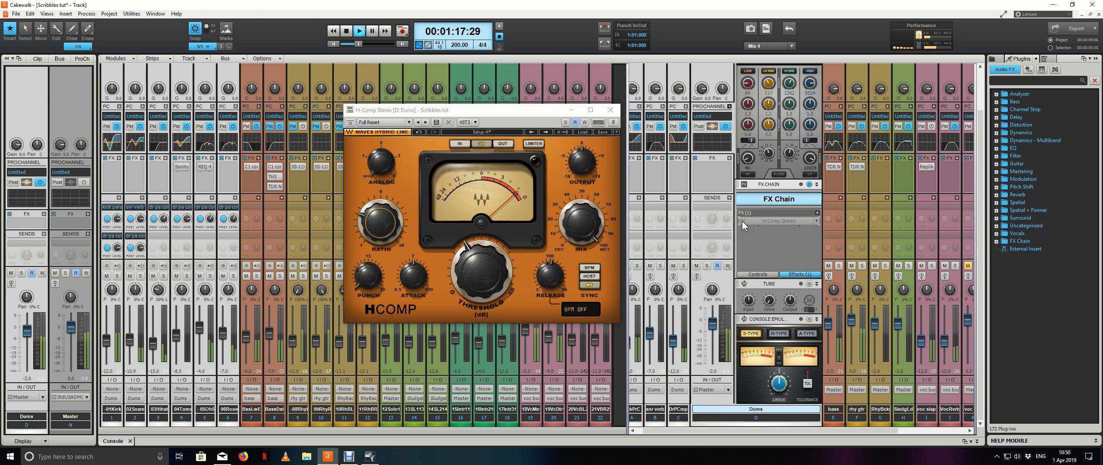
pyautogui.click(741, 221)
pyautogui.moveTo(586, 158); pyautogui.dragTo(586, 162)
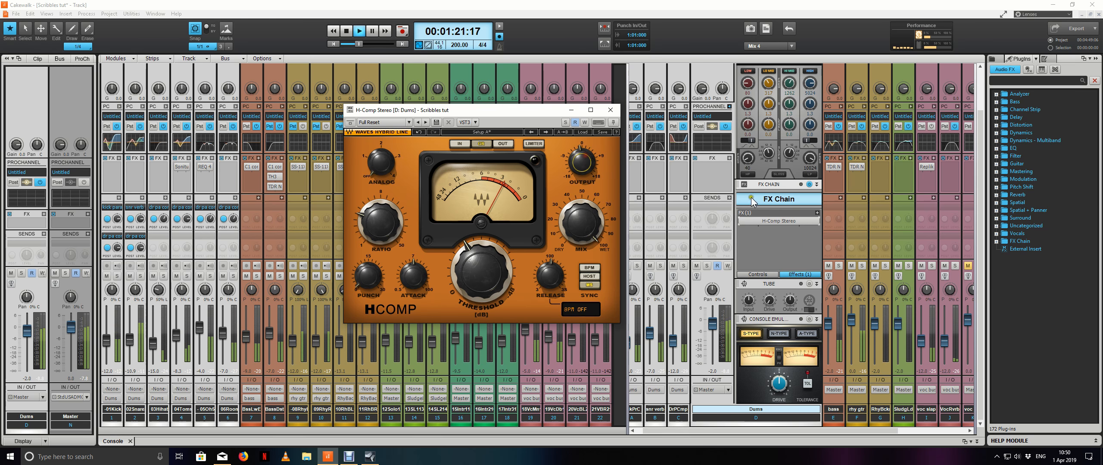
# Compare the playing mix with the drum bus's FX Chain module bypassed and enabled
pyautogui.click(809, 185)
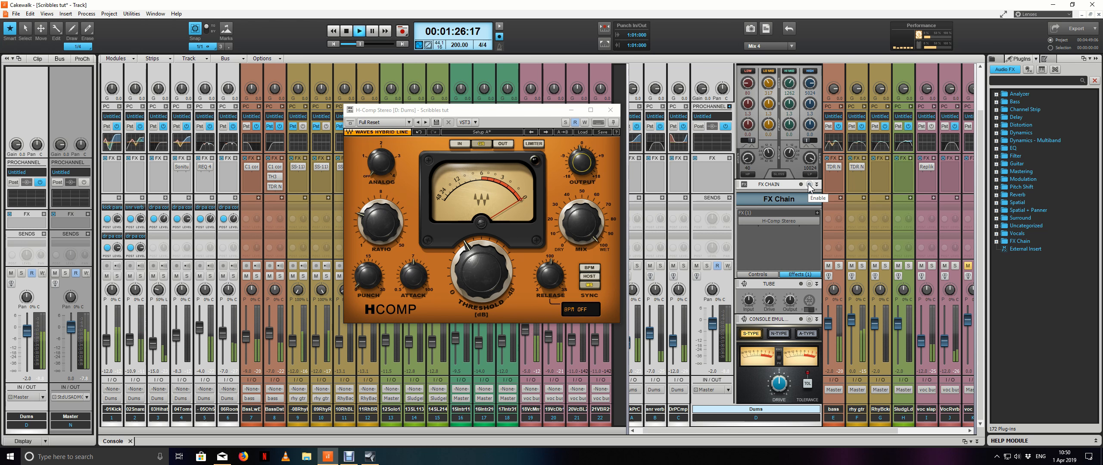
pyautogui.click(808, 185)
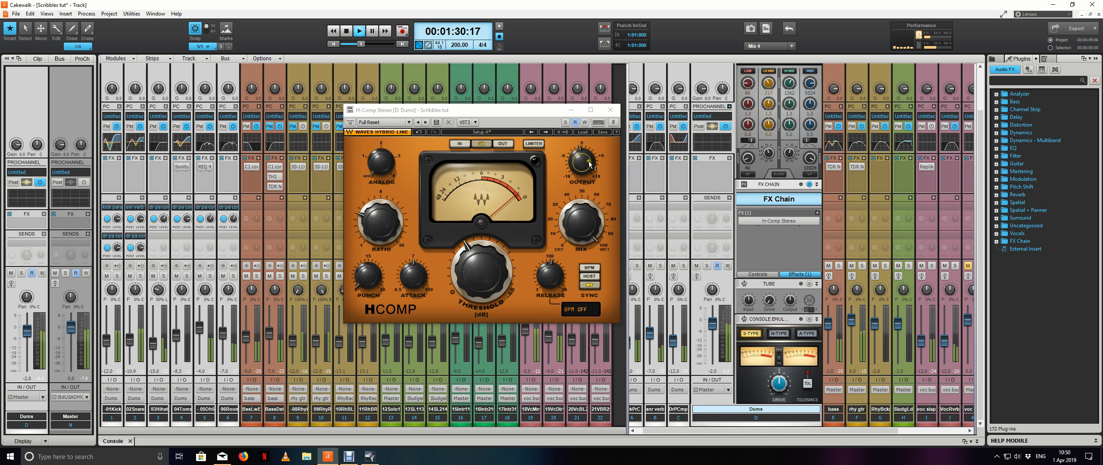
pyautogui.click(810, 186)
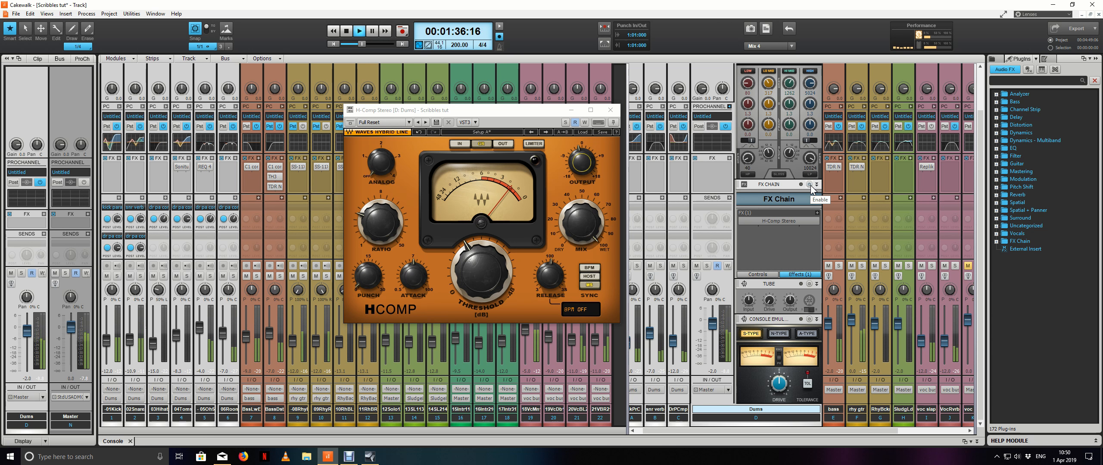
pyautogui.click(810, 185)
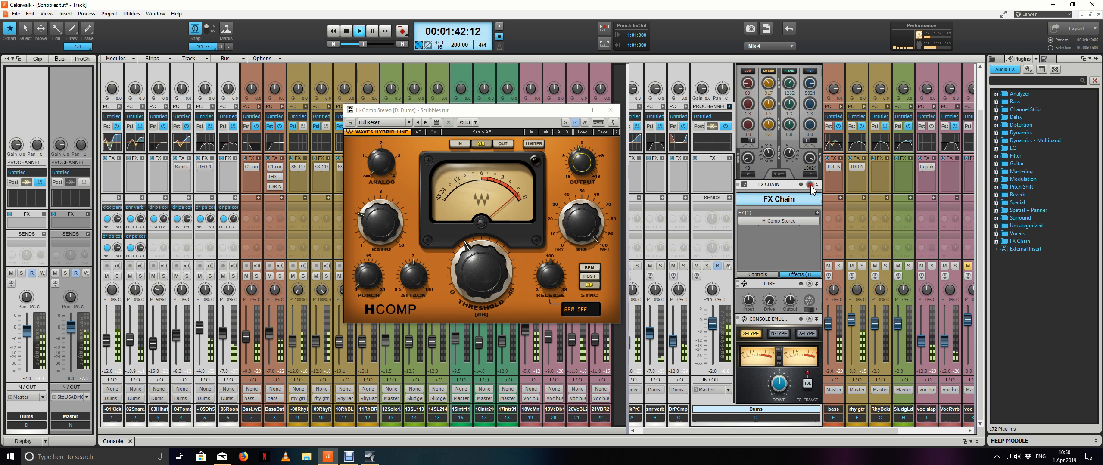
pyautogui.click(810, 185)
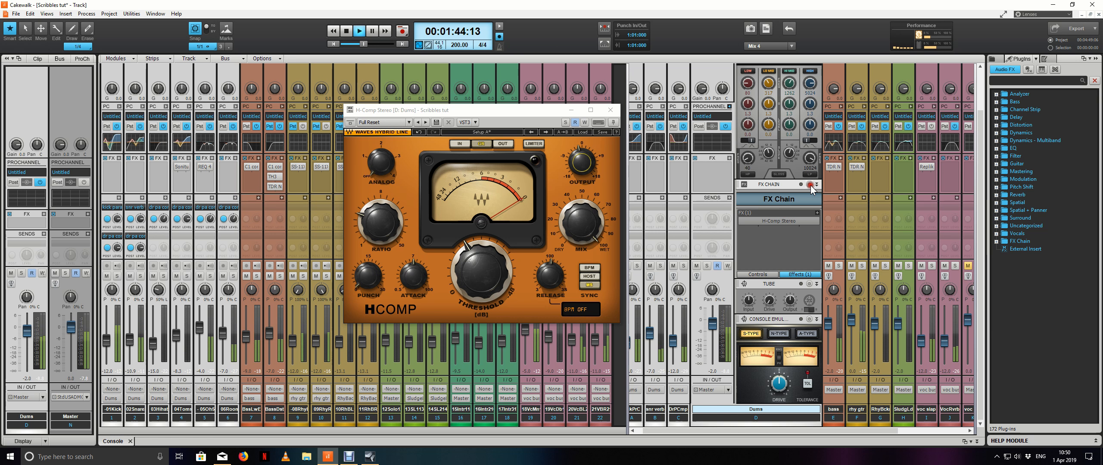
pyautogui.click(810, 185)
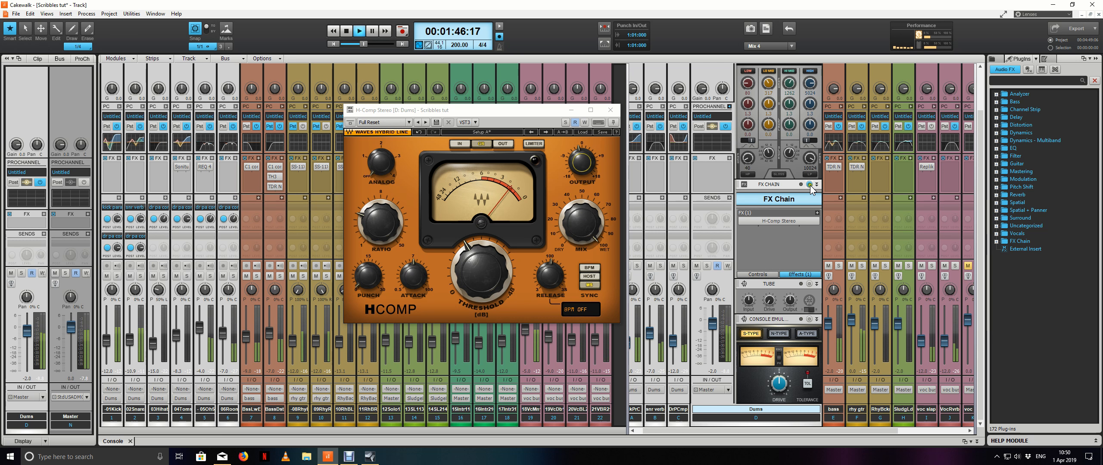
# Stop playback, adjust H-Comp's analog setting, and close the plug-in window
pyautogui.press('space')
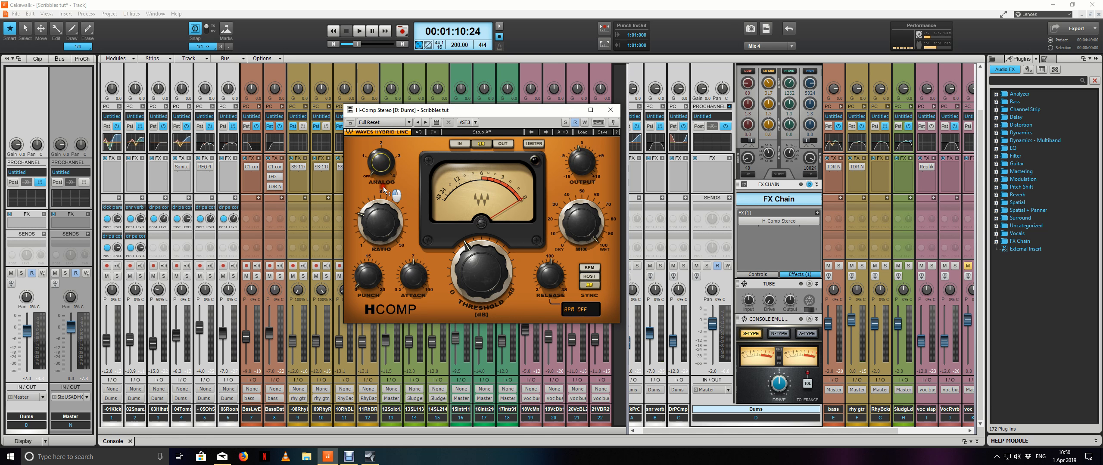
pyautogui.moveTo(380, 130); pyautogui.dragTo(383, 162)
pyautogui.click(610, 110)
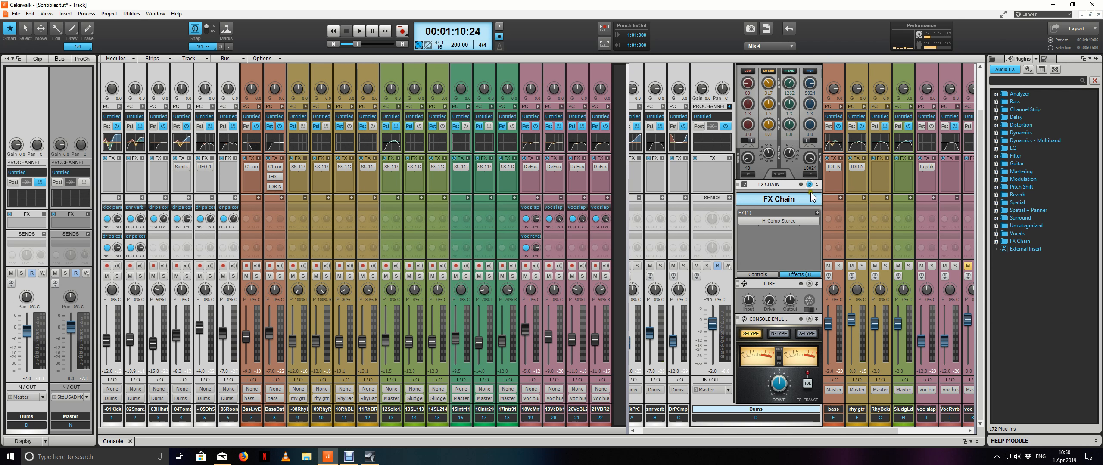
# Insert GClip after H-Comp in the drum bus's FX Chain, lower its clip level during playback, and close its window
pyautogui.click(817, 213)
pyautogui.moveTo(909, 221)
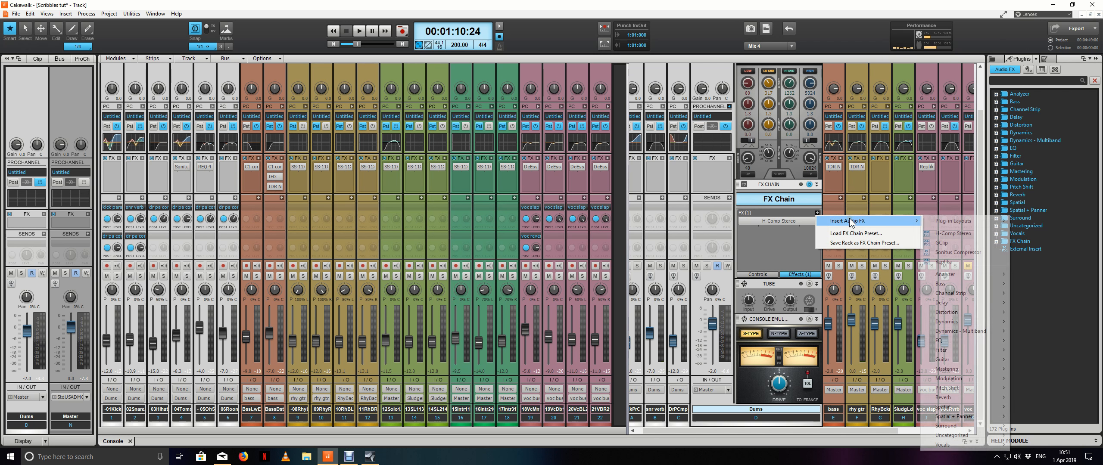
pyautogui.click(943, 242)
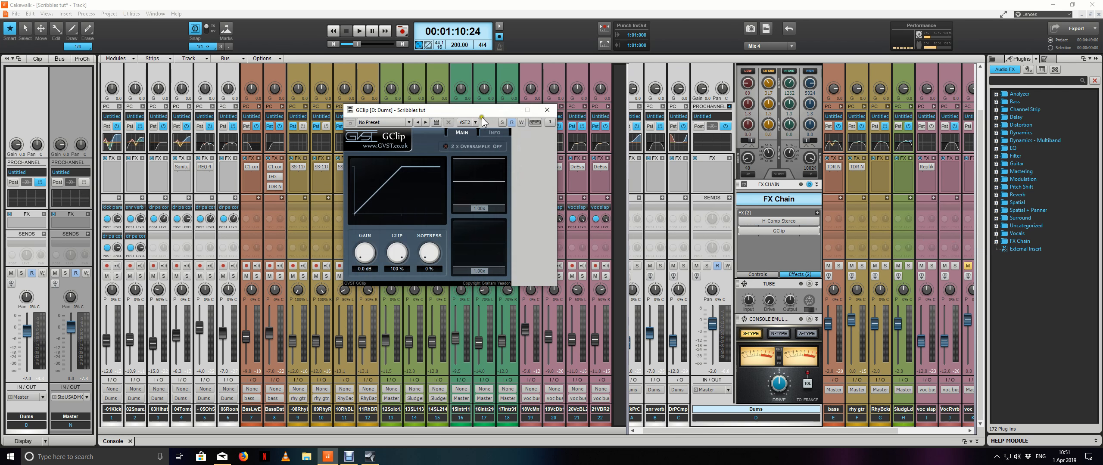
pyautogui.moveTo(477, 112); pyautogui.dragTo(504, 118)
pyautogui.press('space')
pyautogui.moveTo(426, 258)
pyautogui.mouseDown()
pyautogui.moveTo(430, 284)
pyautogui.moveTo(427, 267)
pyautogui.mouseUp()
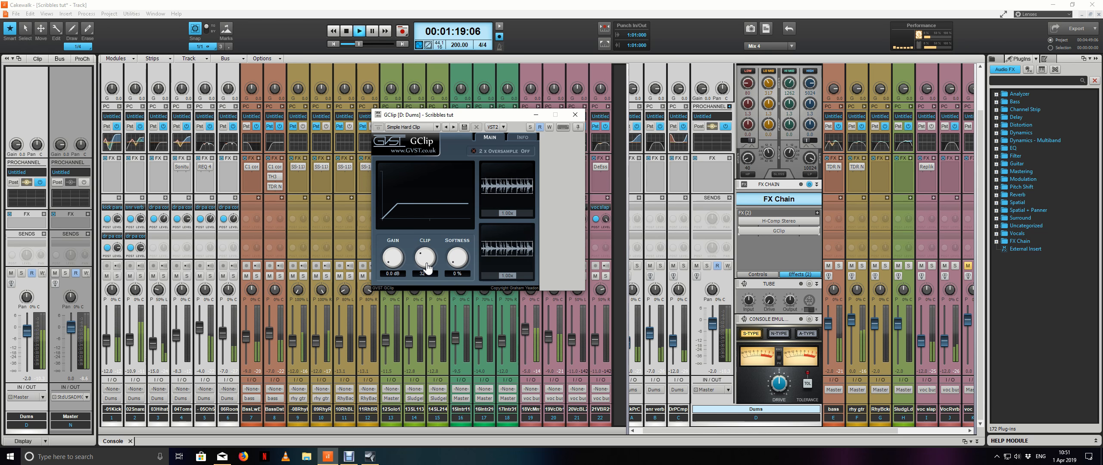
pyautogui.click(574, 115)
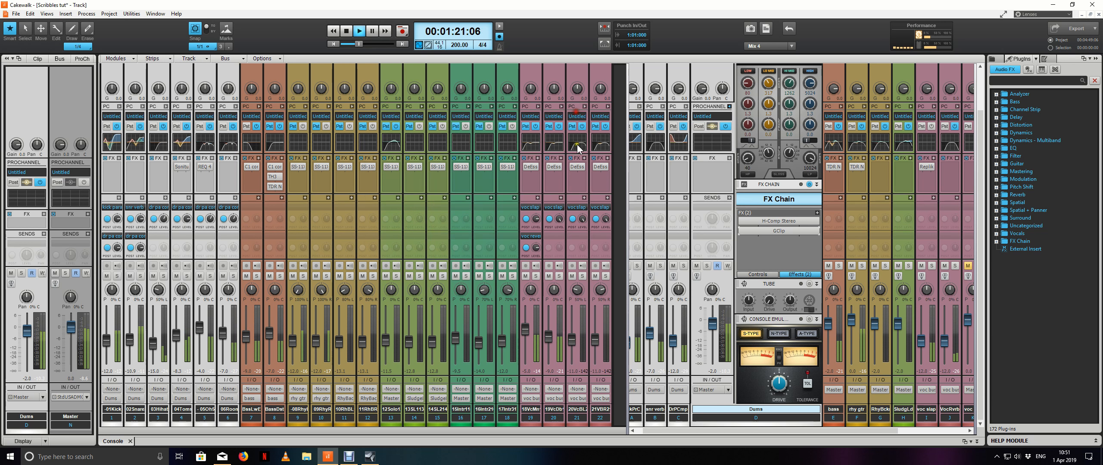
# Compare the mix with the drum bus's whole ProChannel bypassed and enabled, and unmute the vocal bus
pyautogui.click(726, 125)
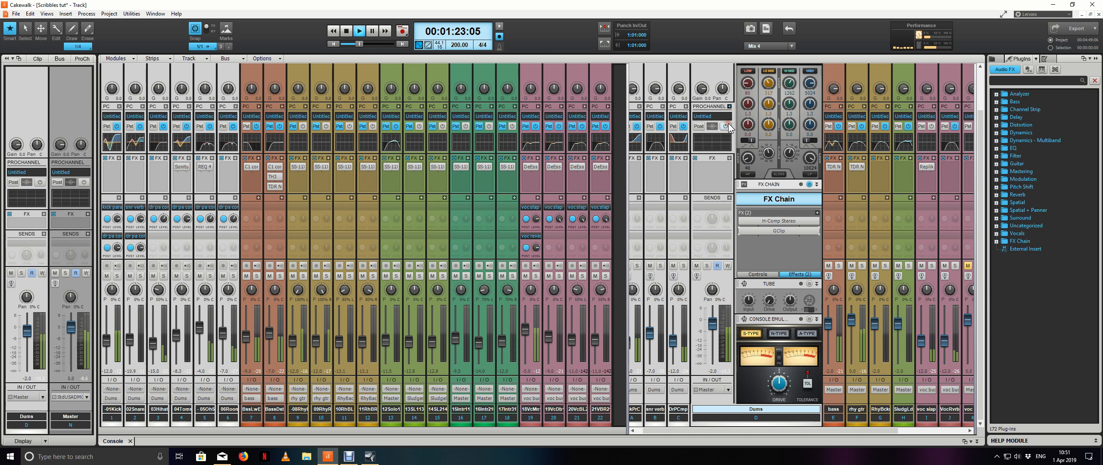
pyautogui.click(727, 125)
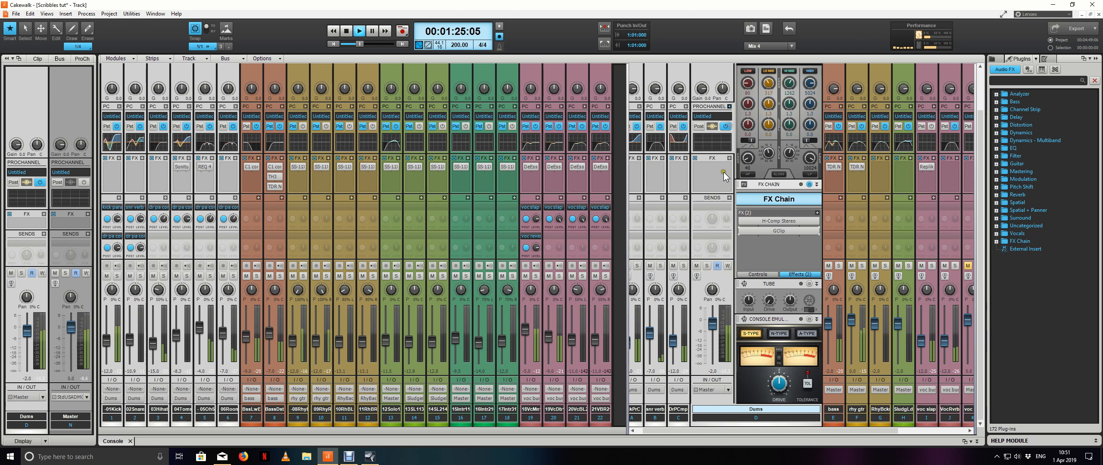
pyautogui.click(726, 126)
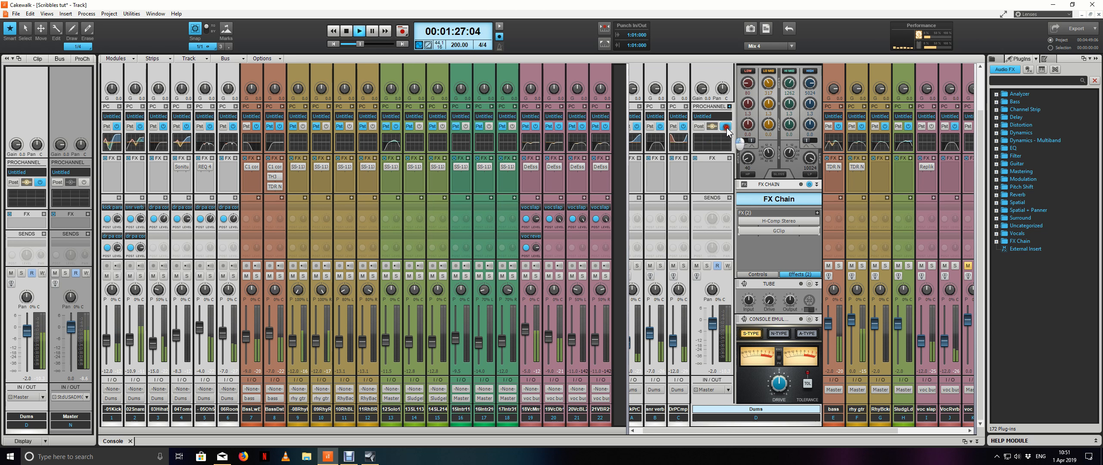
pyautogui.click(726, 127)
pyautogui.click(969, 265)
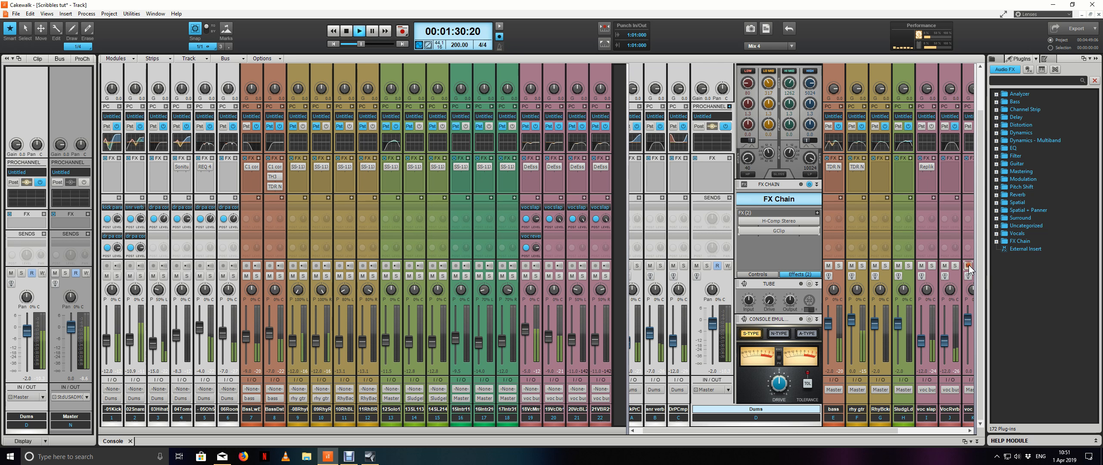
# Collapse the drum bus's ProChannel and save the project
pyautogui.click(730, 107)
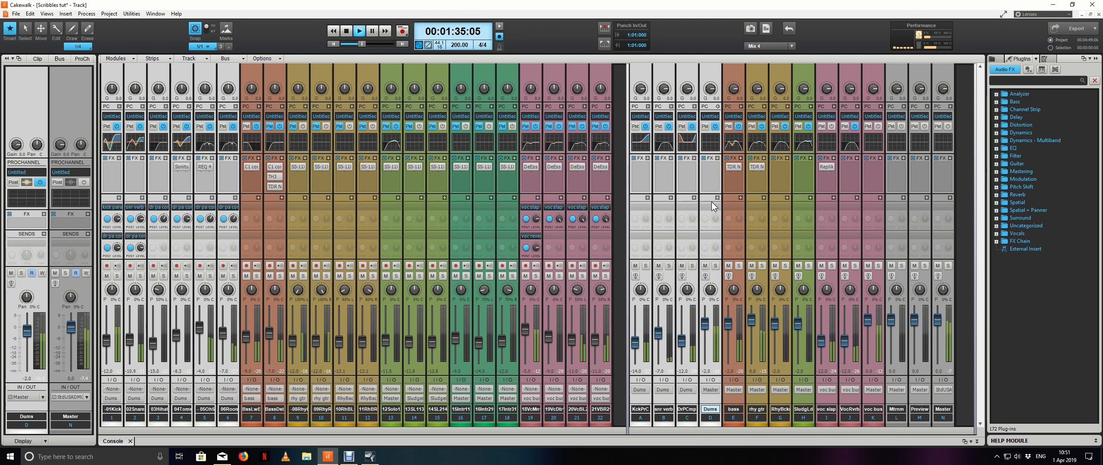
pyautogui.hotkey('ctrl', 's')
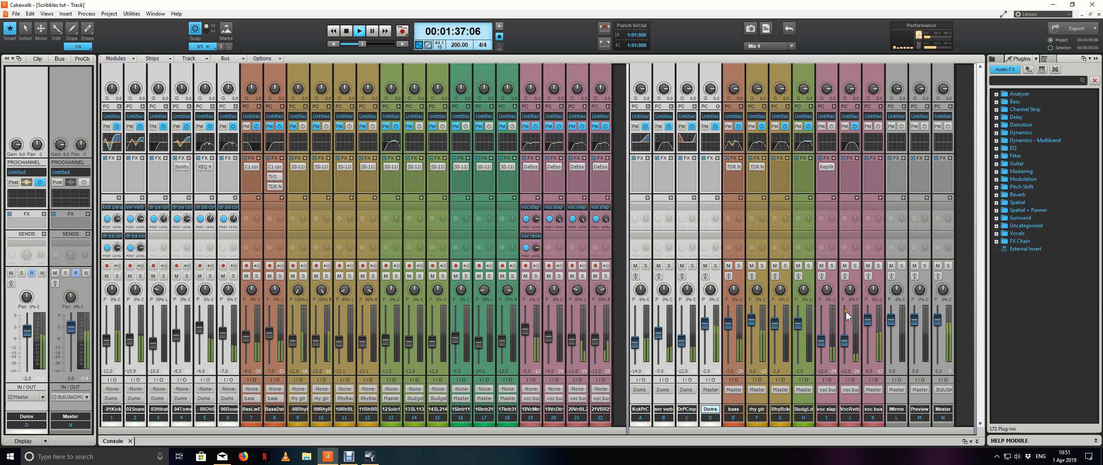
# Check the mix with the Master bus's stereo/mono interleave toggled, then stop playback and save the project
pyautogui.click(938, 276)
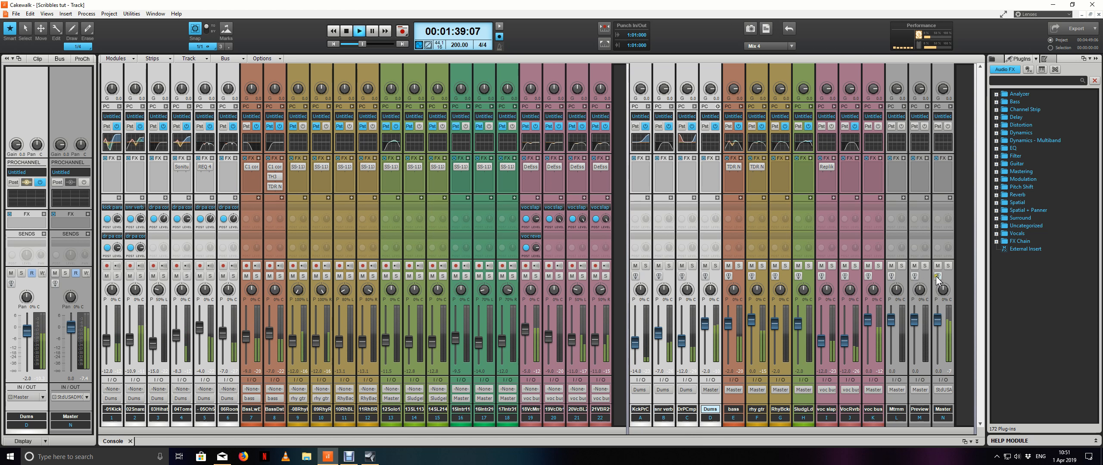
pyautogui.press('space')
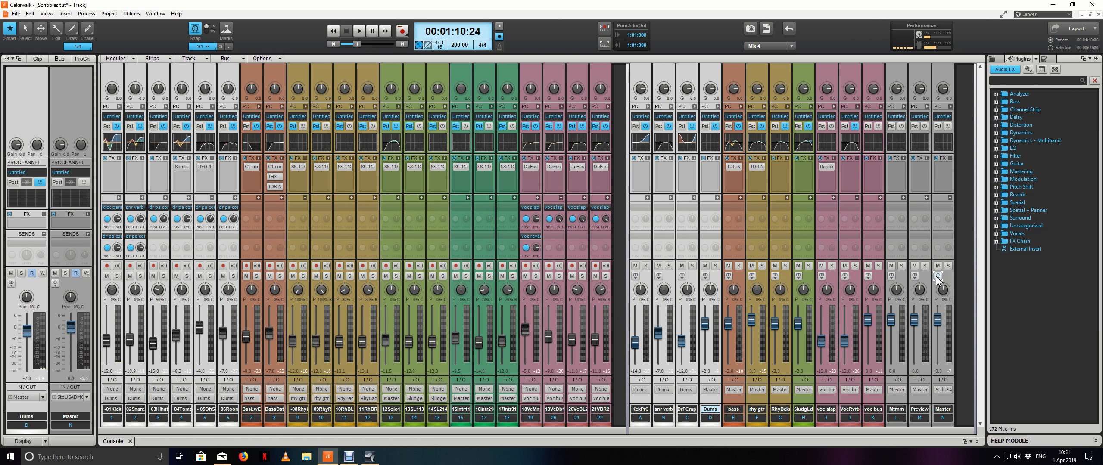
pyautogui.press('space')
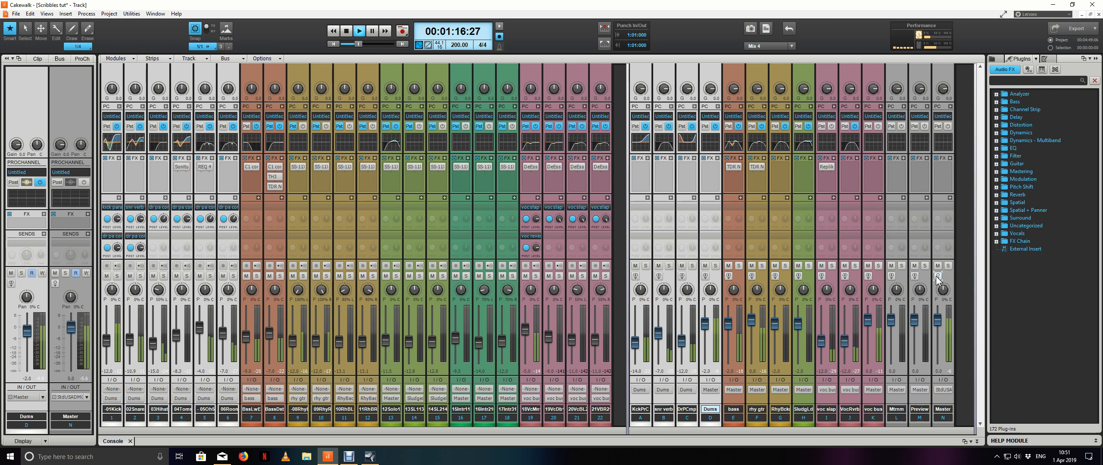
pyautogui.click(832, 266)
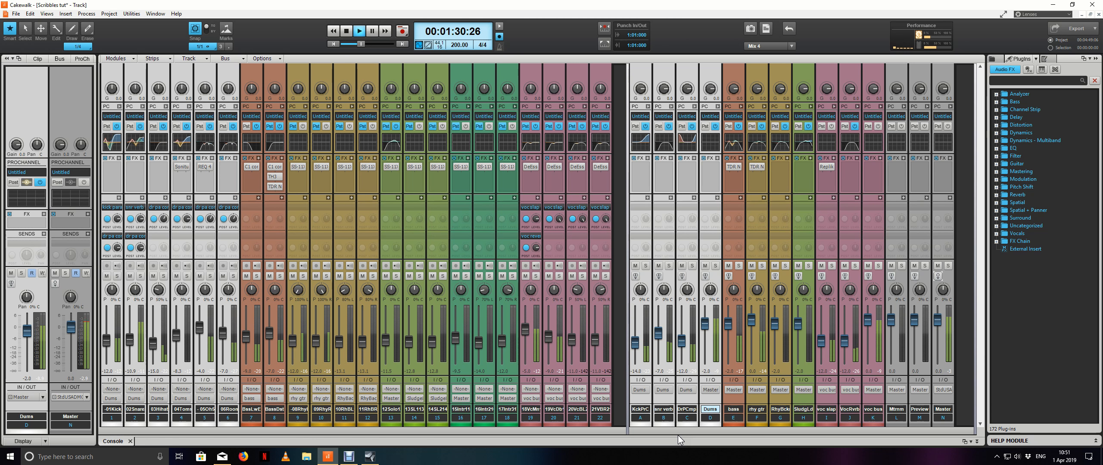
pyautogui.press('space')
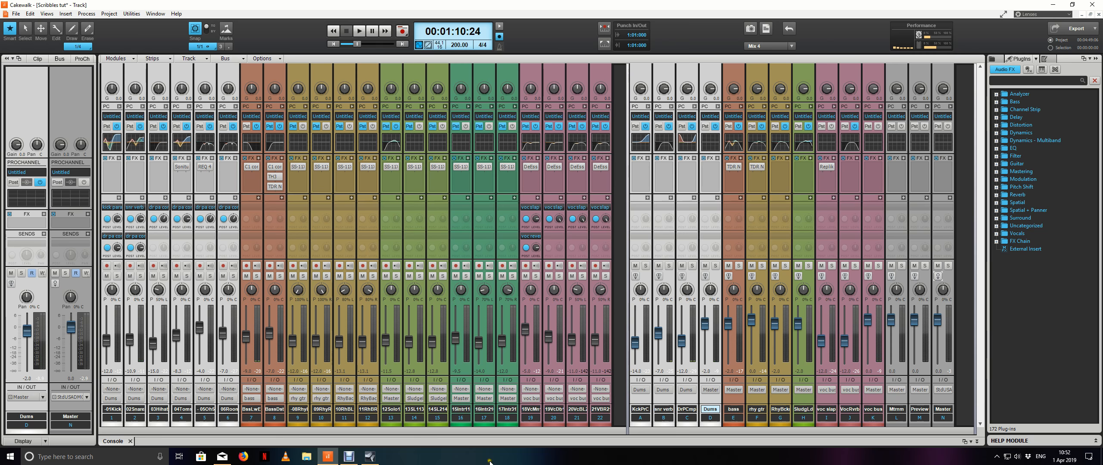
pyautogui.hotkey('ctrl', 's')
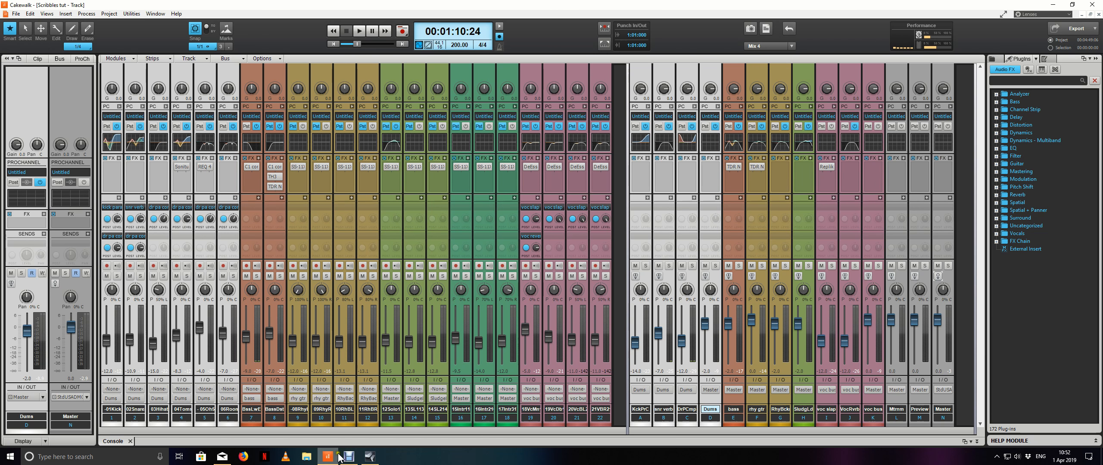
pyautogui.click(307, 457)
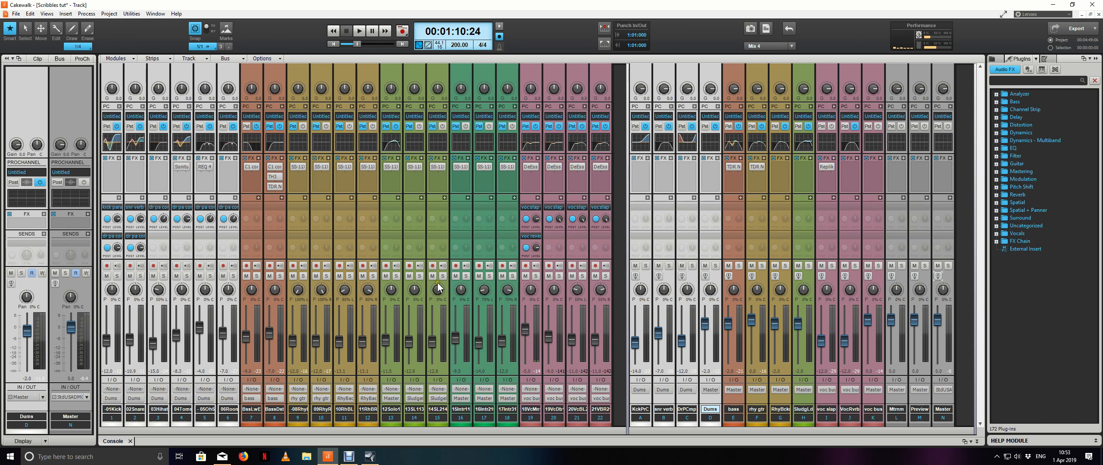
# Raise the first bass track's volume to about -7 dB and briefly solo that track during playback
pyautogui.moveTo(244, 337)
pyautogui.moveTo(246, 337); pyautogui.dragTo(246, 335)
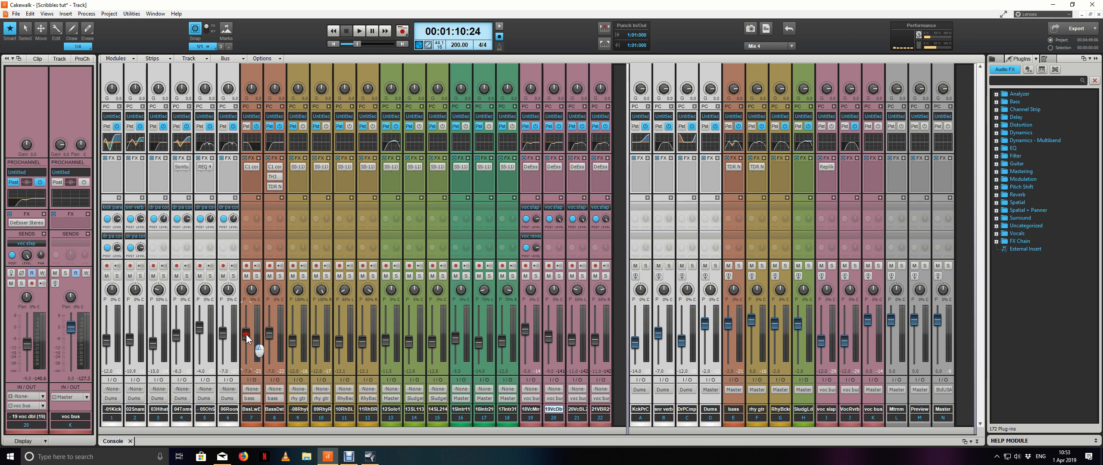
pyautogui.press('space')
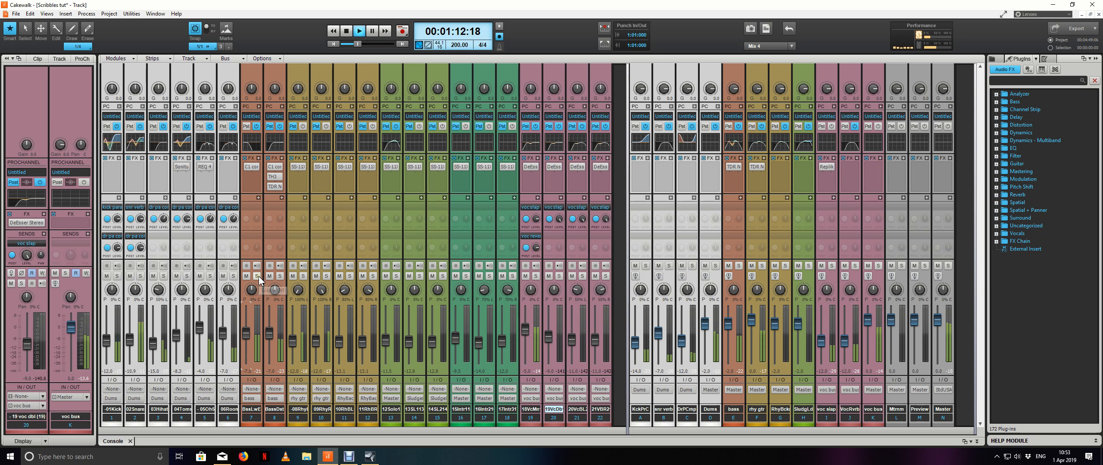
pyautogui.click(257, 277)
pyautogui.click(258, 276)
# Adjust the band 1 frequency of REQ 6 in the kick track's FX Chain during playback, then close it and collapse the ProChannel
pyautogui.click(120, 107)
pyautogui.press('space')
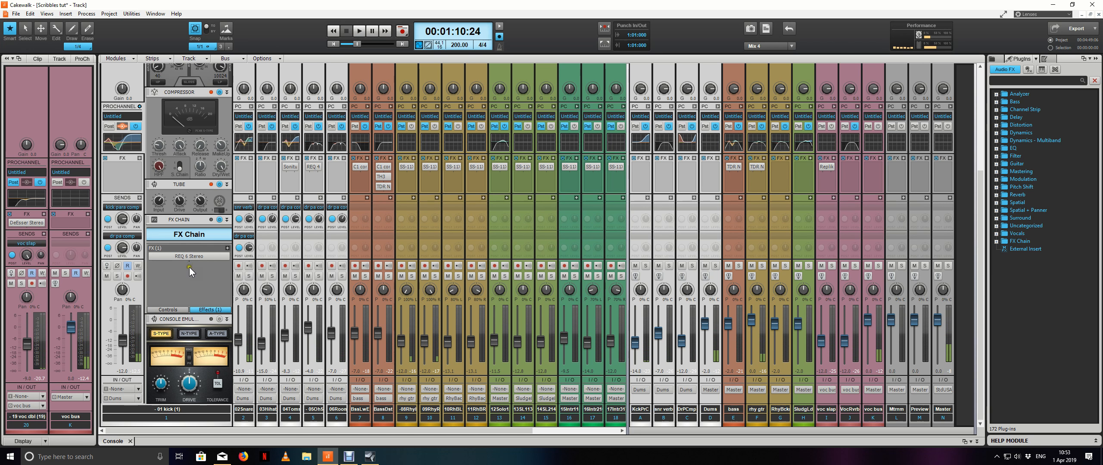
pyautogui.doubleClick(189, 257)
pyautogui.press('space')
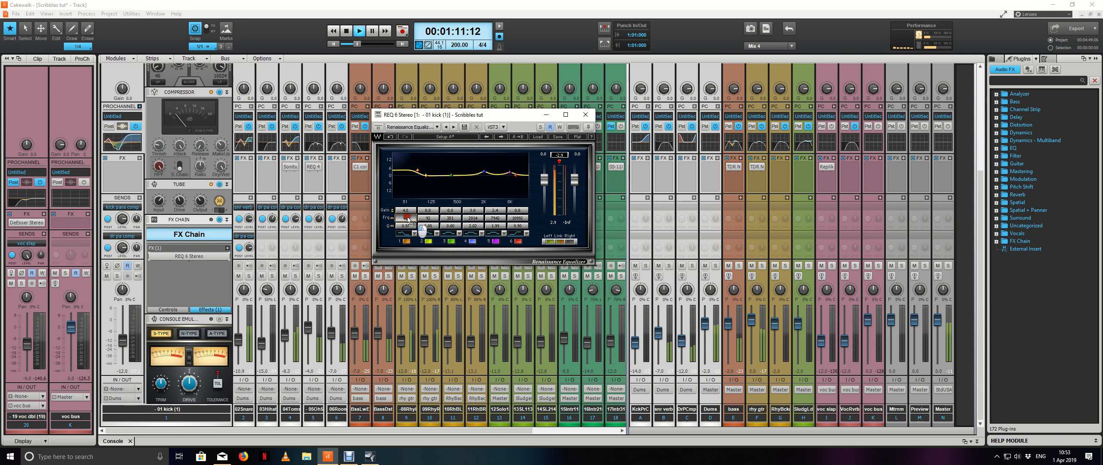
pyautogui.moveTo(409, 221)
pyautogui.mouseDown()
pyautogui.moveTo(435, 221)
pyautogui.moveTo(411, 200)
pyautogui.moveTo(400, 217)
pyautogui.mouseUp()
pyautogui.click(585, 114)
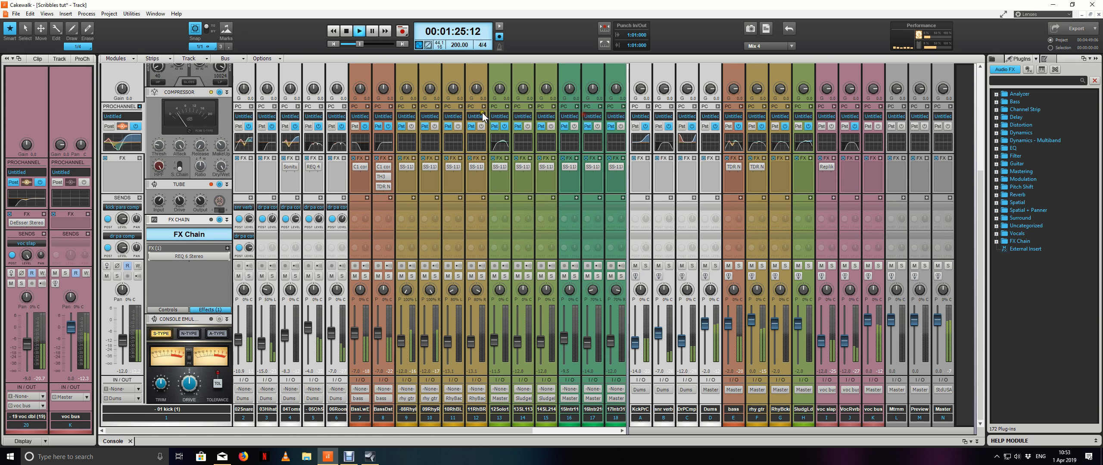
pyautogui.click(141, 107)
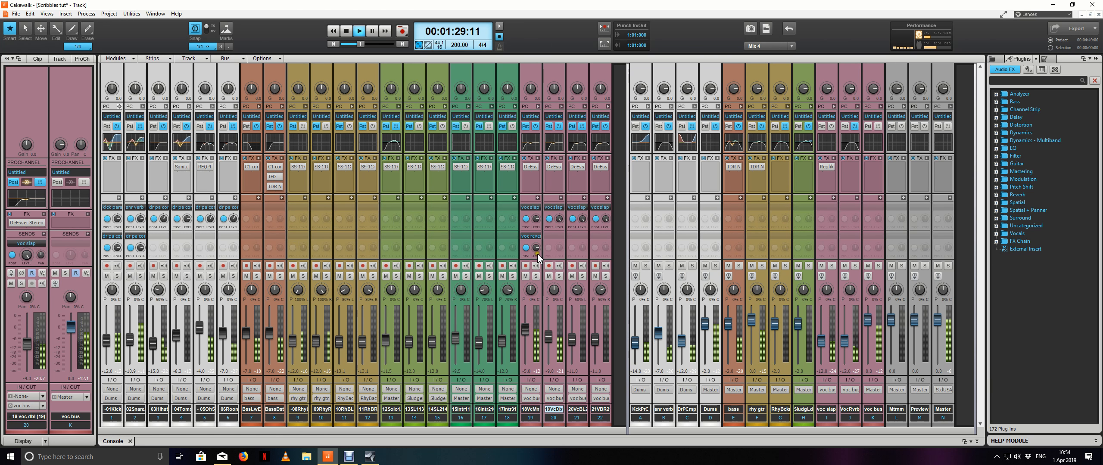
pyautogui.press('space')
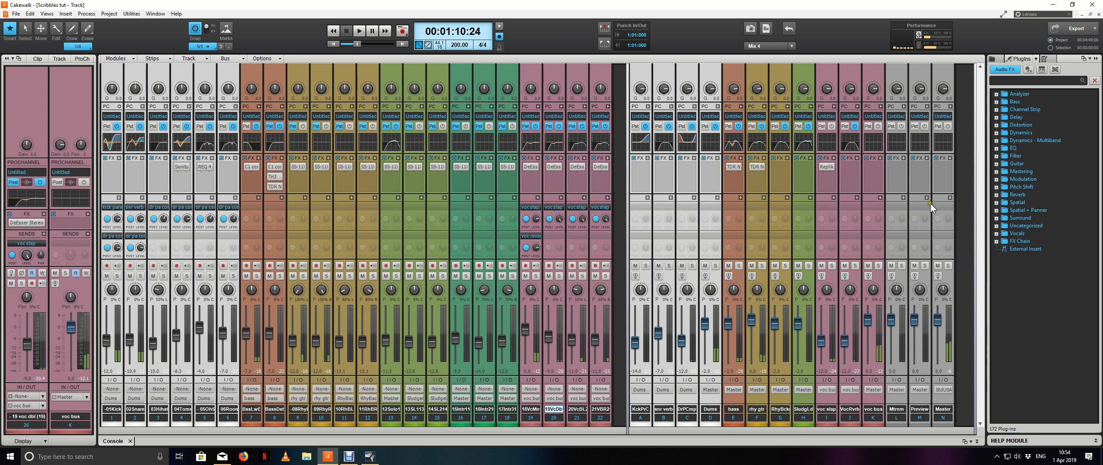
# Insert Virtual Tape Machines in the Master bus's FX rack and raise its input to about +7.43 dB during playback
pyautogui.click(943, 179)
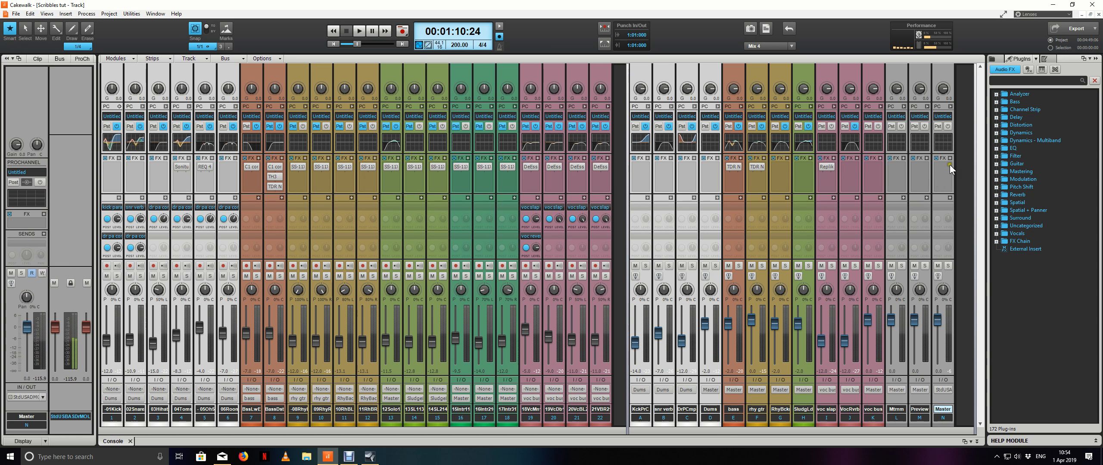
pyautogui.click(950, 158)
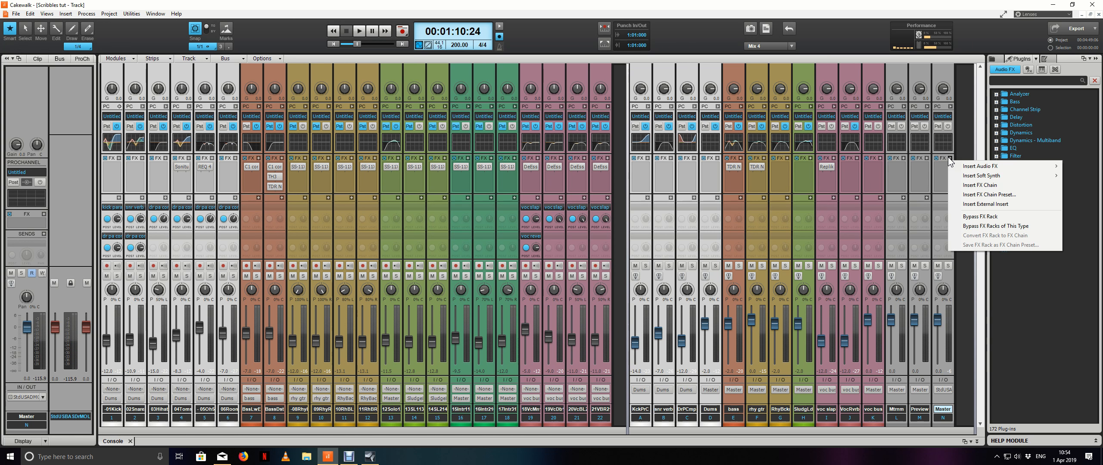
pyautogui.moveTo(966, 168)
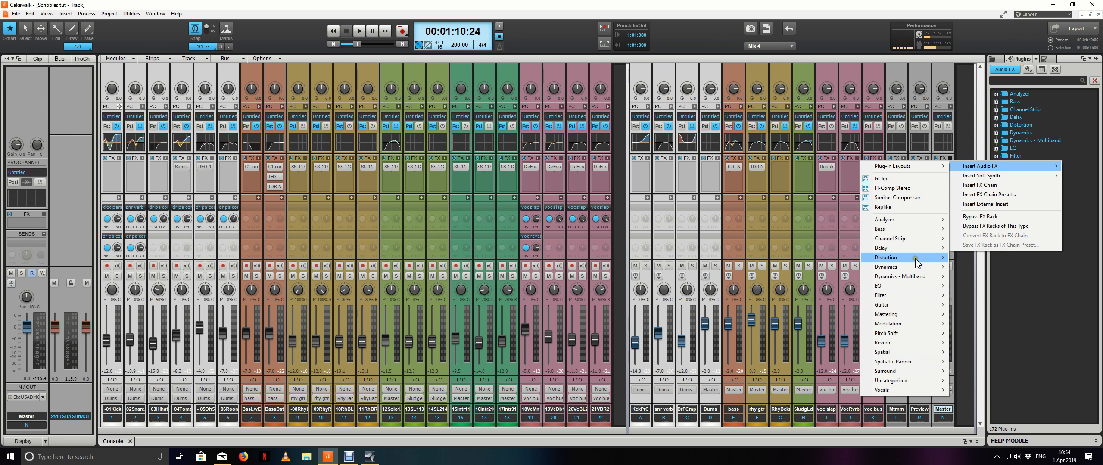
pyautogui.moveTo(926, 262)
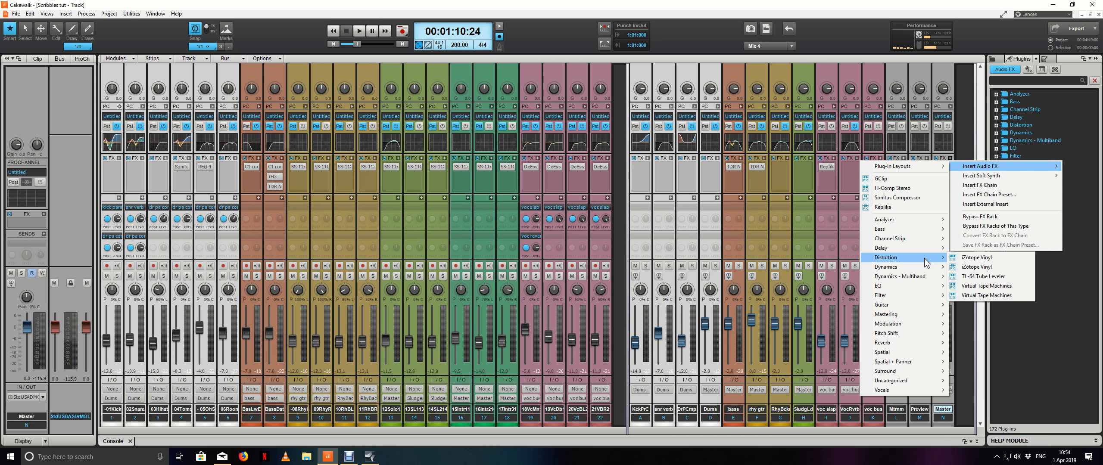
pyautogui.click(1026, 285)
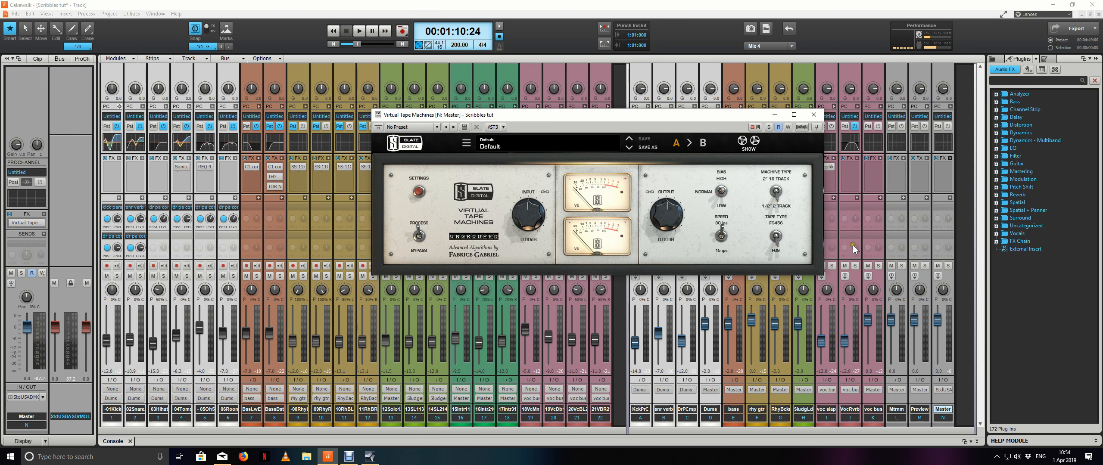
pyautogui.moveTo(686, 119); pyautogui.dragTo(583, 124)
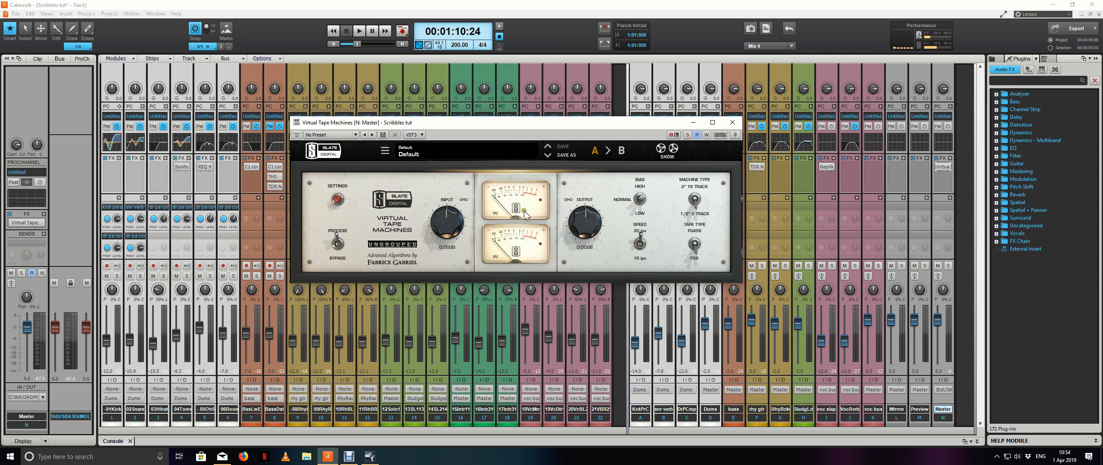
pyautogui.press('space')
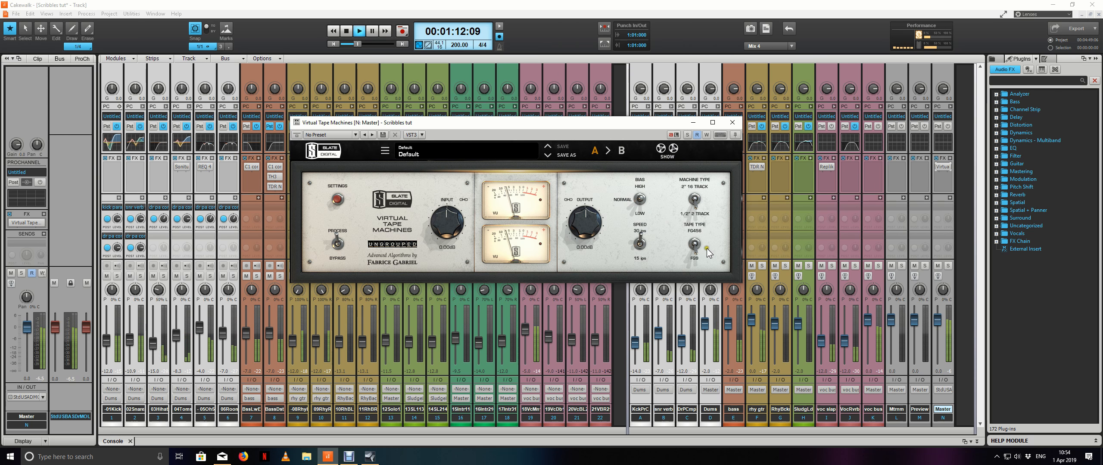
pyautogui.moveTo(447, 228); pyautogui.dragTo(448, 201)
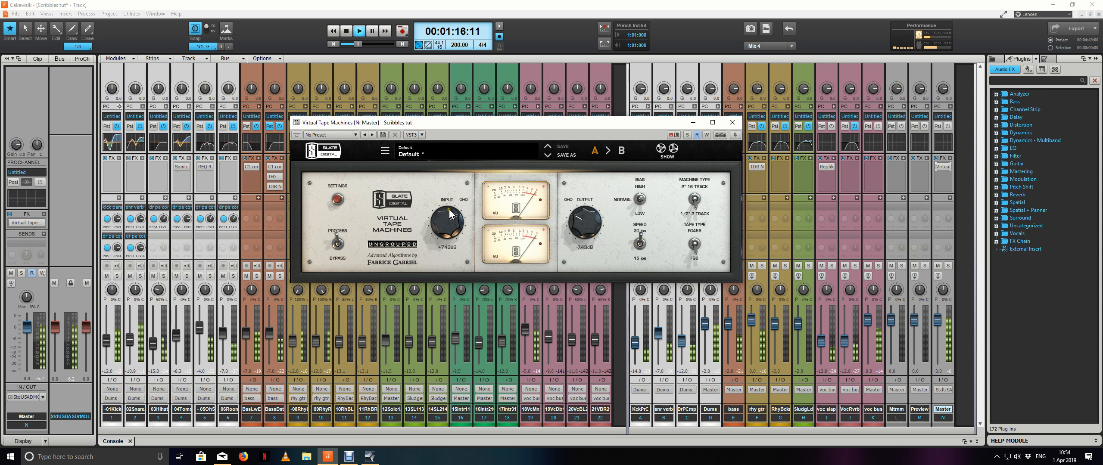
# Compare the playing mix with Virtual Tape Machines bypassed and enabled, and close its window
pyautogui.click(938, 167)
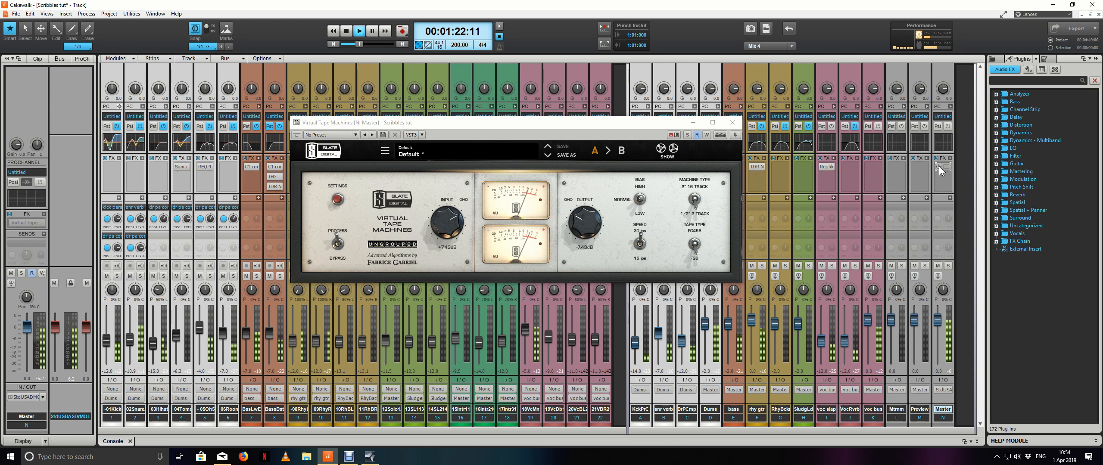
pyautogui.click(939, 167)
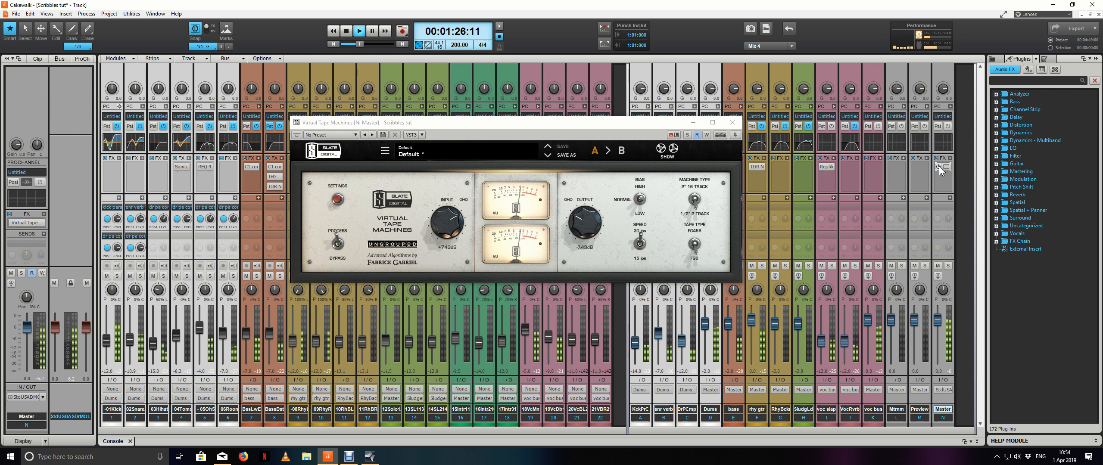
pyautogui.click(938, 167)
pyautogui.click(938, 167)
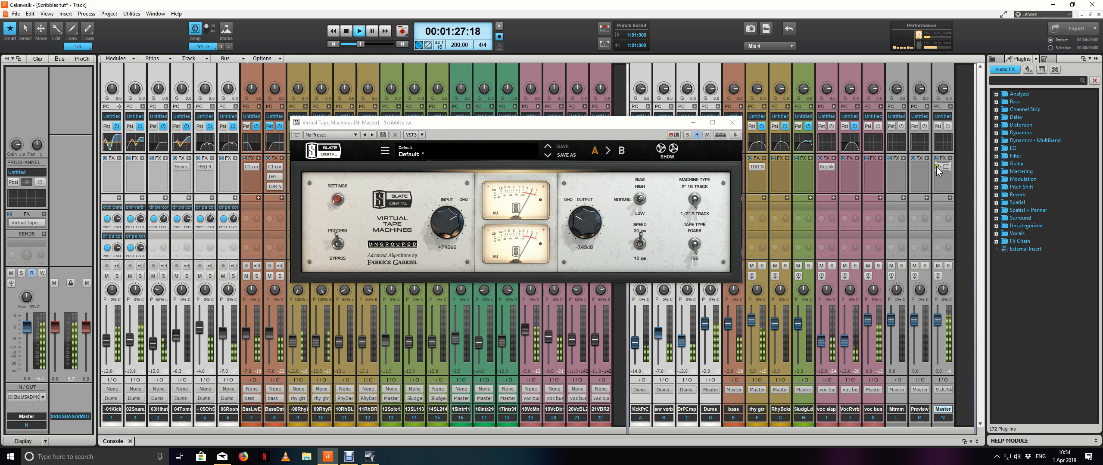
pyautogui.click(732, 124)
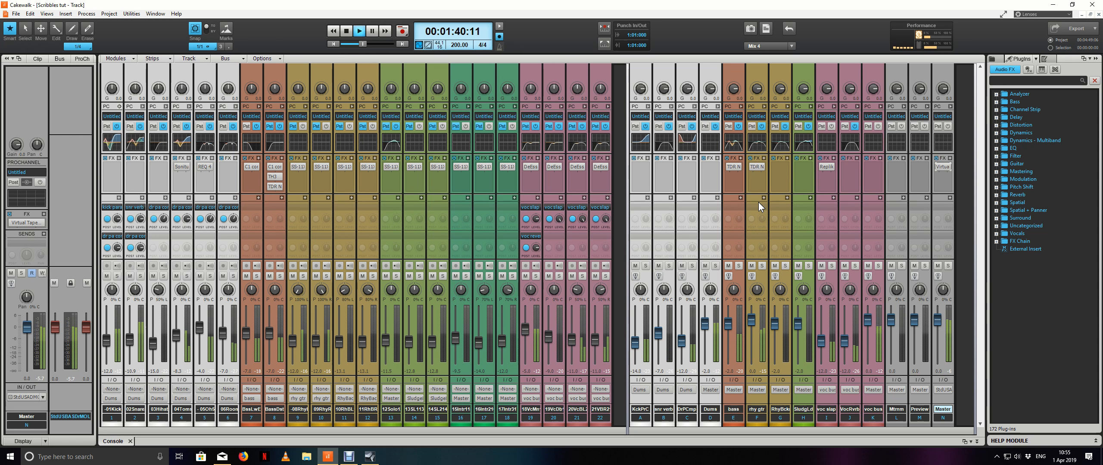
# Reset the bass bus's volume to 0.0 dB and save the project
pyautogui.doubleClick(728, 323)
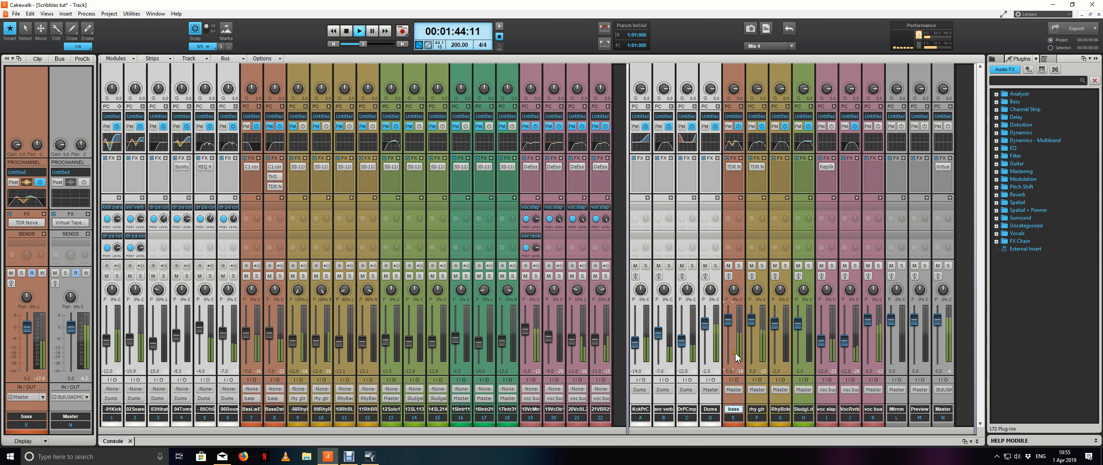
pyautogui.hotkey('ctrl', 's')
# Check the playing mix with the Master bus's interleave toggled and with the bass bus muted and unmuted
pyautogui.click(938, 276)
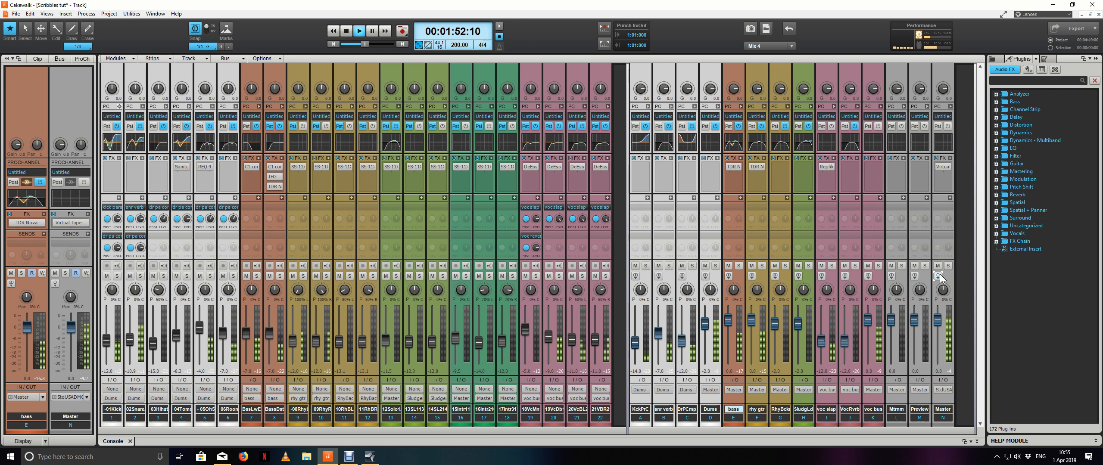
pyautogui.click(940, 276)
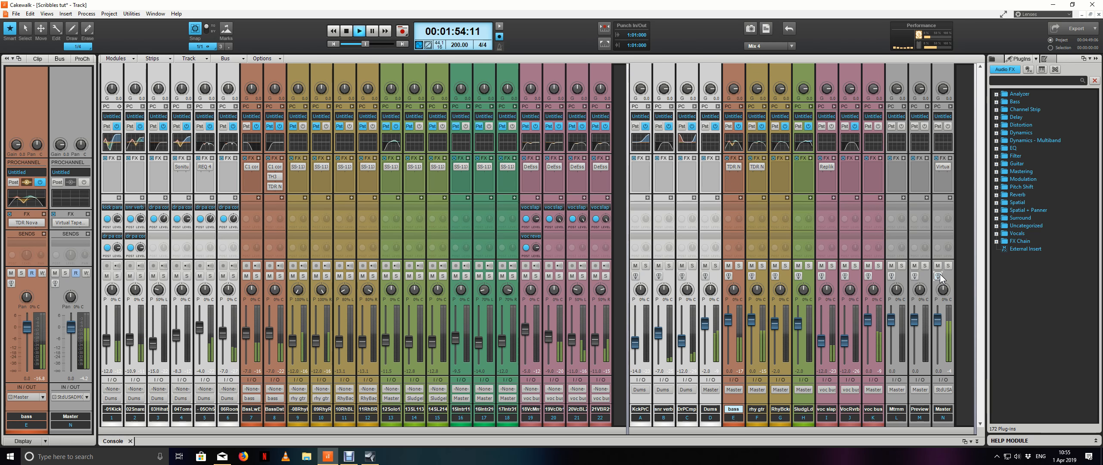
pyautogui.click(729, 267)
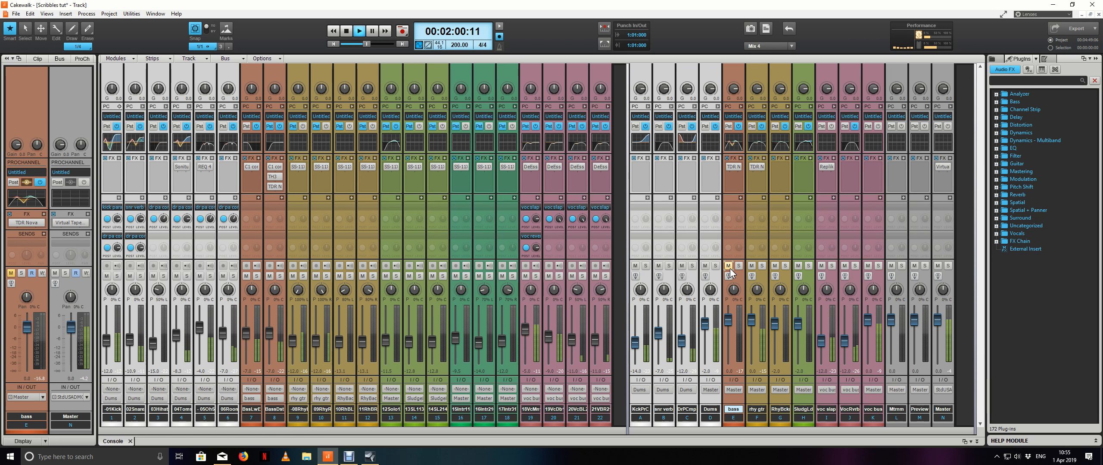
pyautogui.click(729, 267)
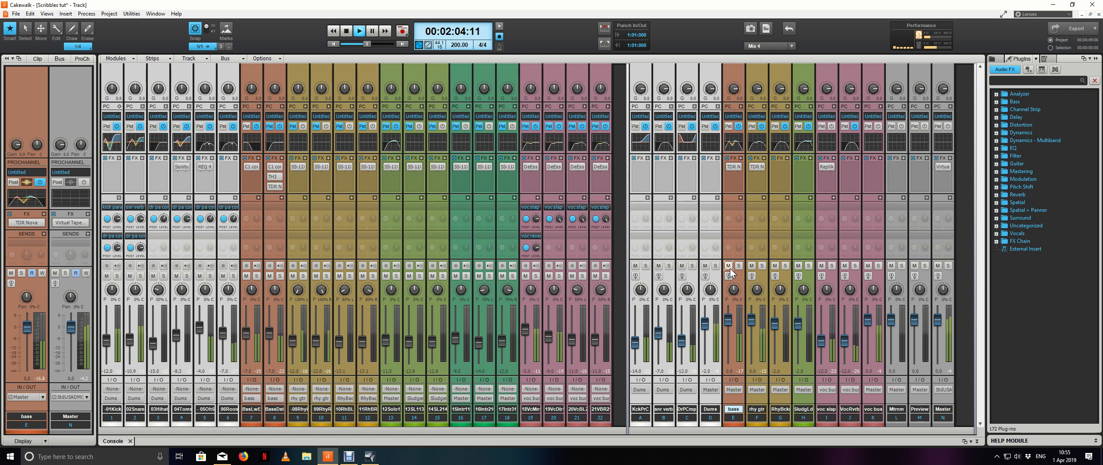
# Save the project and compare the playing mix with the bass bus EQ's high-pass filter off and on, adjusting its cutoff
pyautogui.hotkey('ctrl', 's')
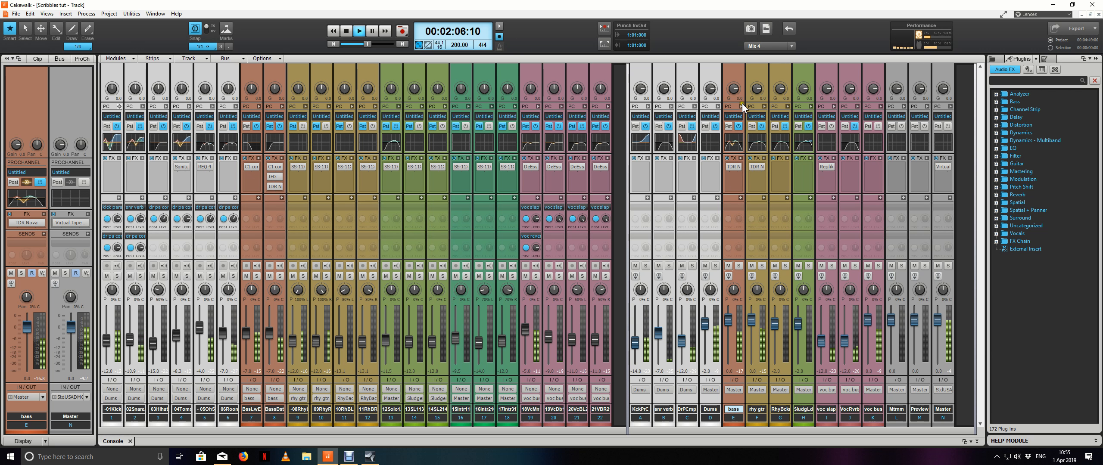
pyautogui.click(741, 105)
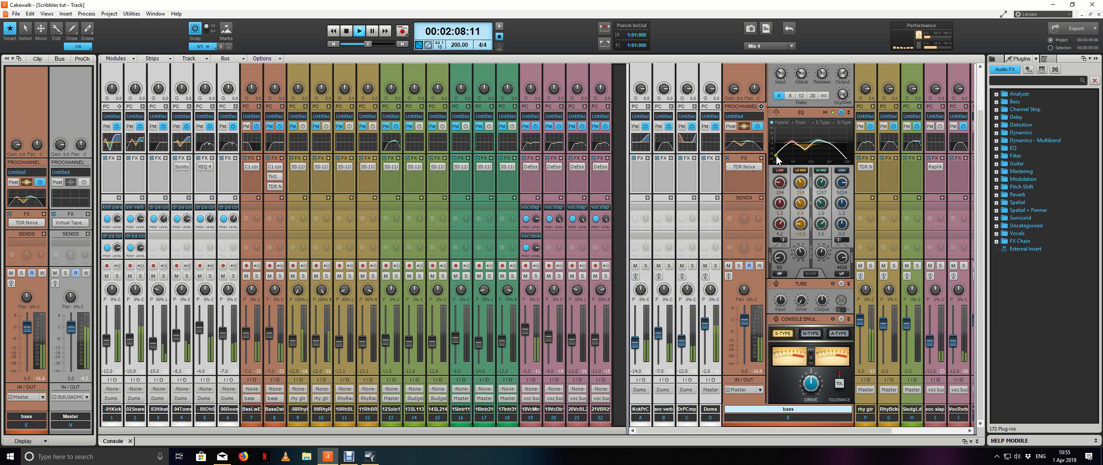
pyautogui.click(781, 171)
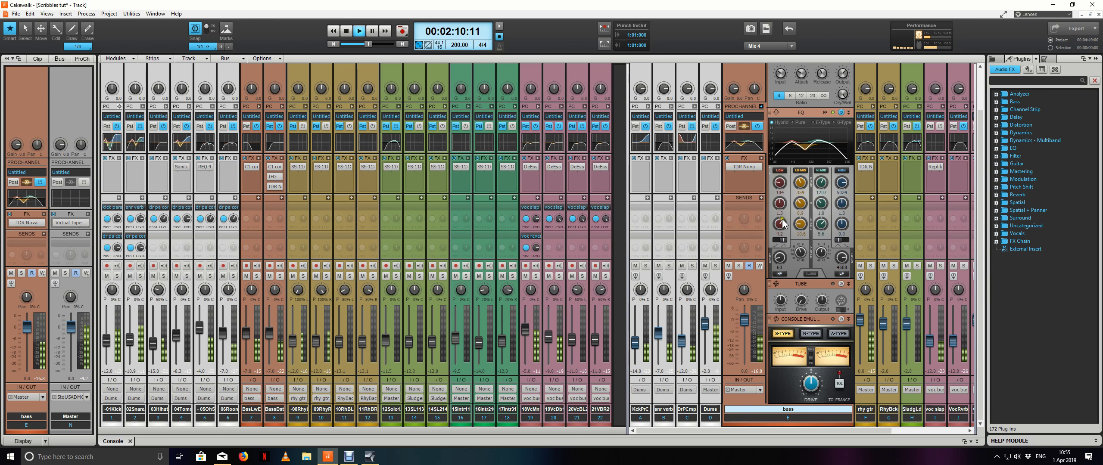
pyautogui.click(780, 275)
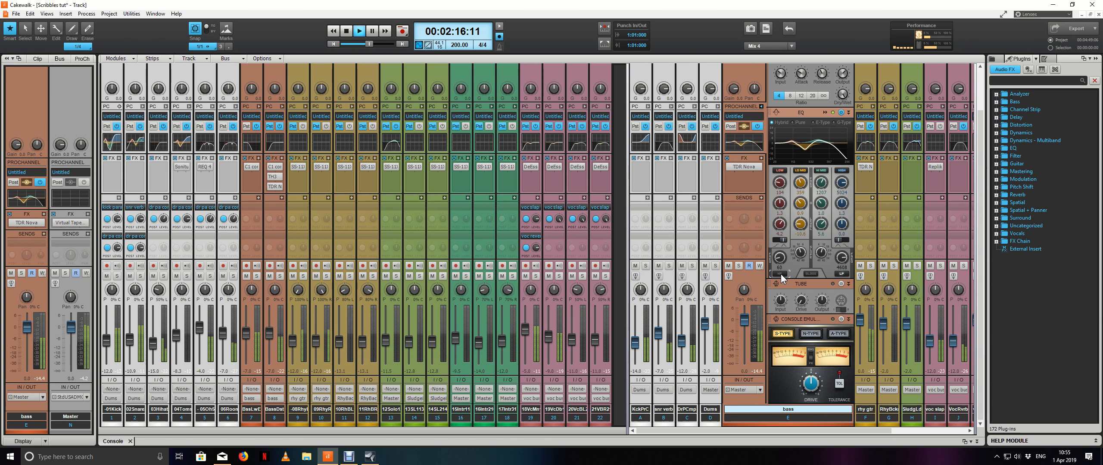
pyautogui.click(781, 274)
pyautogui.moveTo(781, 259); pyautogui.dragTo(786, 270)
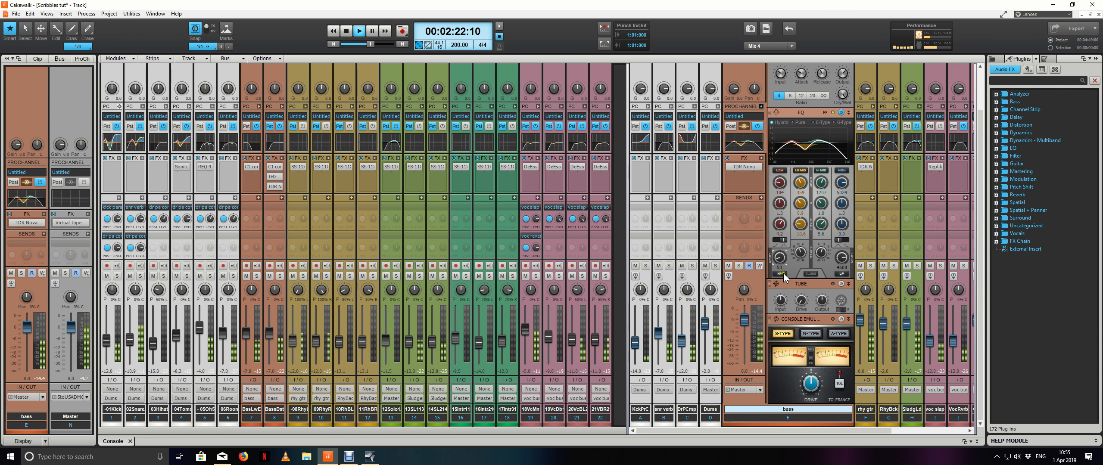
pyautogui.click(782, 273)
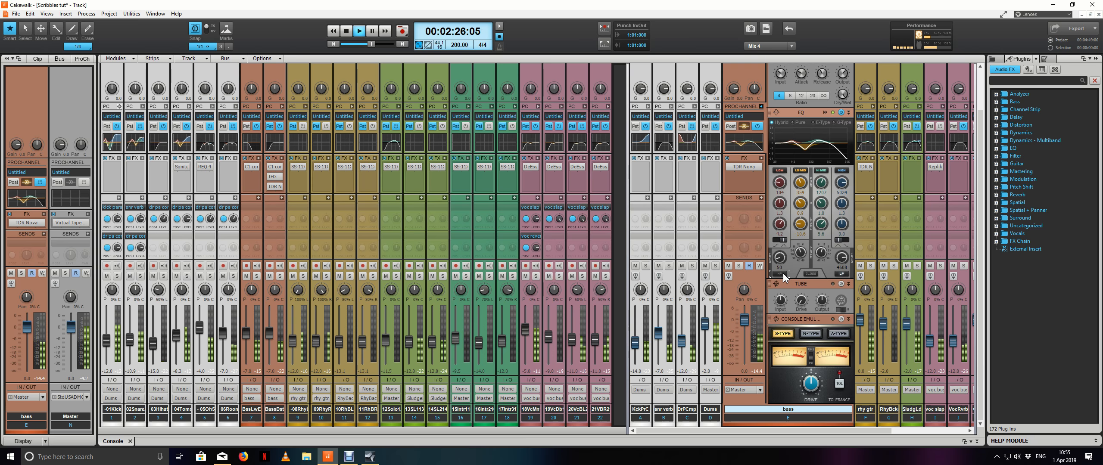
pyautogui.click(782, 273)
pyautogui.scroll(2, 782, 255)
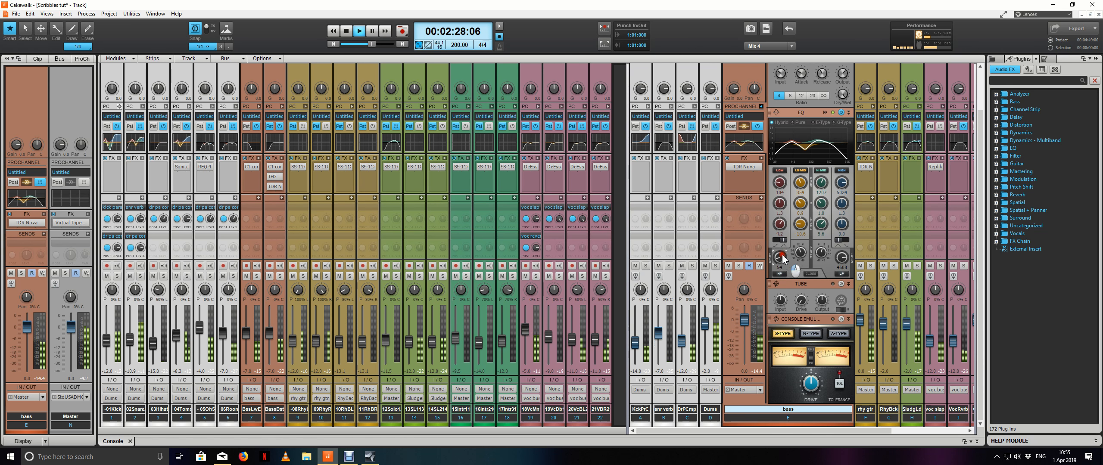
pyautogui.scroll(2, 782, 254)
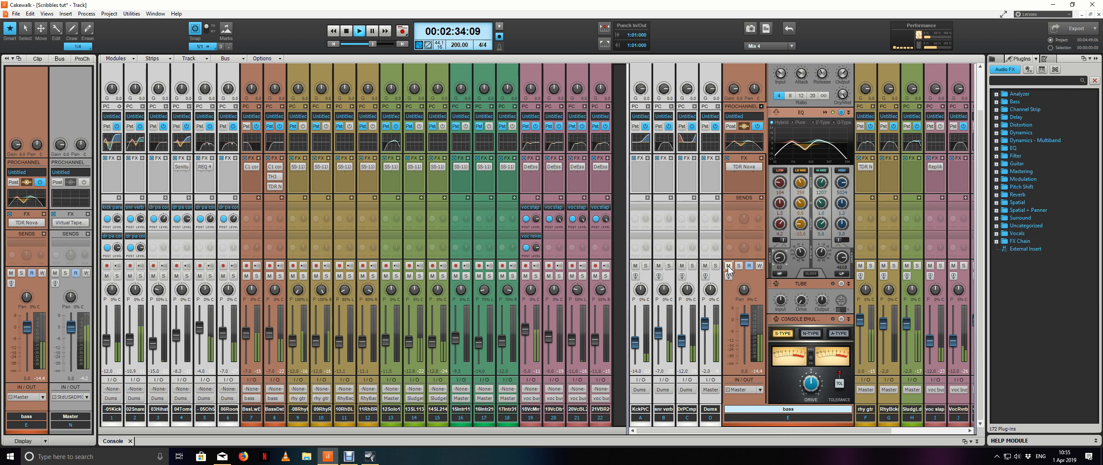
pyautogui.click(761, 106)
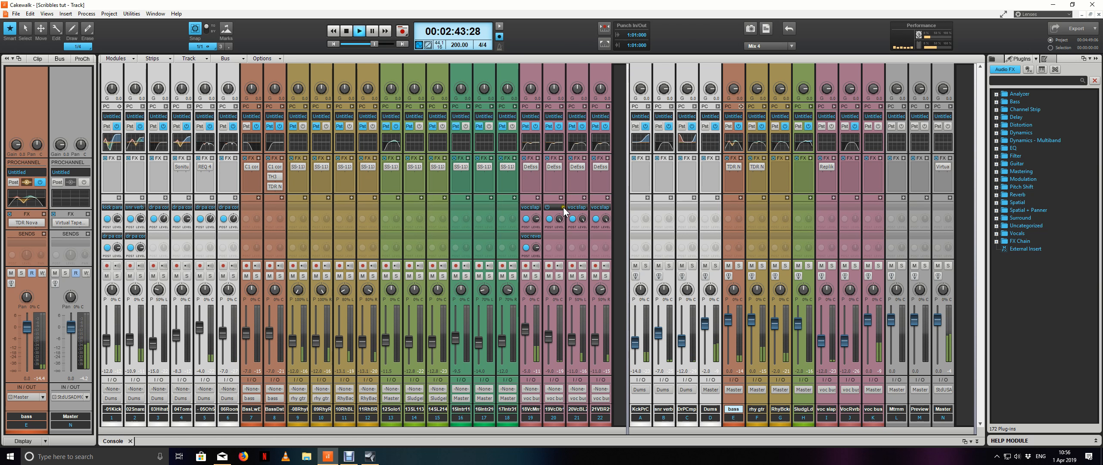
# Reassign the vocal double's and both backing vocal tracks' first sends to the voc reverb bus and play the mix
pyautogui.press('space')
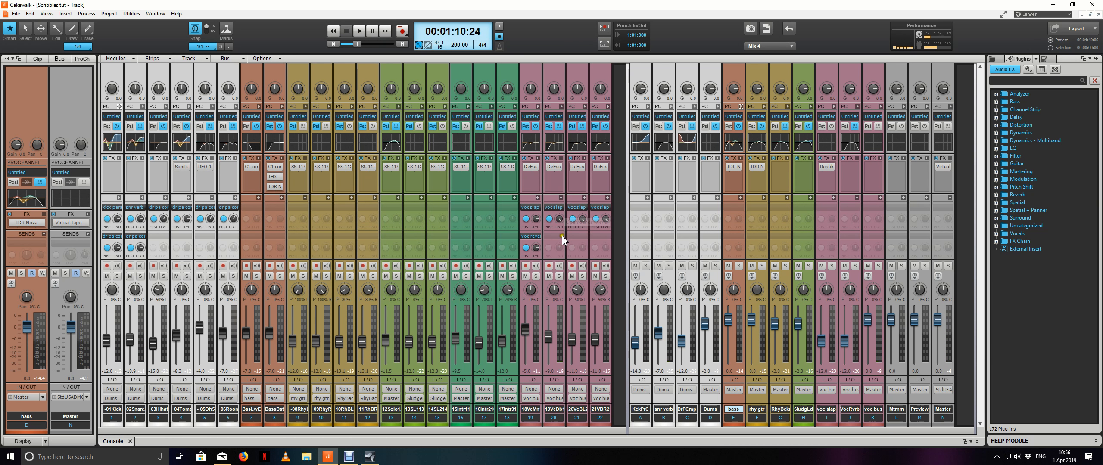
pyautogui.click(561, 198)
pyautogui.click(557, 199)
pyautogui.click(553, 207)
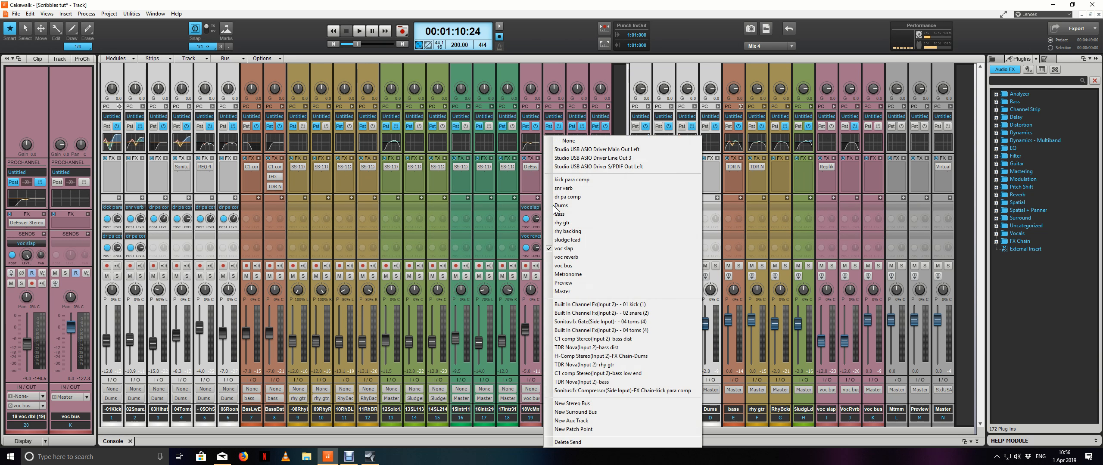
pyautogui.click(593, 257)
pyautogui.click(569, 209)
pyautogui.click(612, 258)
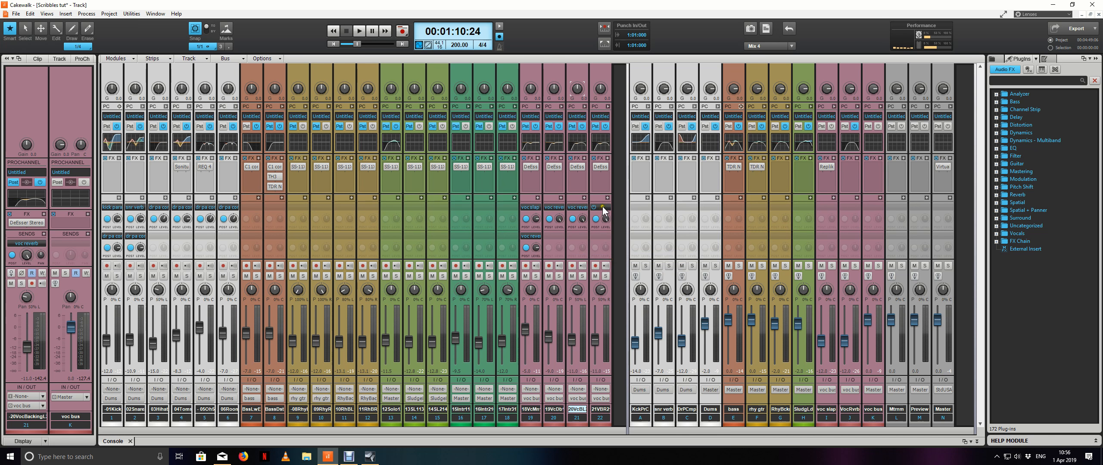
pyautogui.click(600, 208)
pyautogui.click(624, 255)
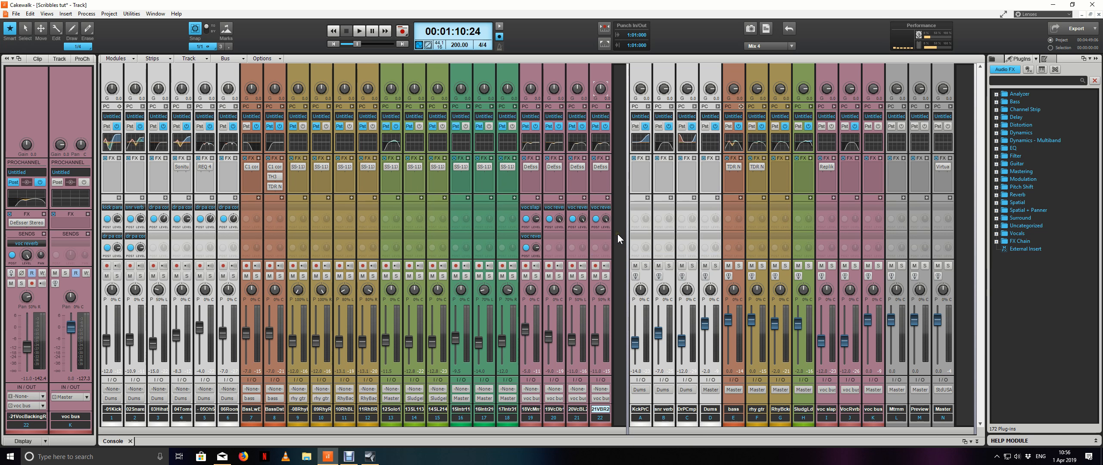
pyautogui.press('space')
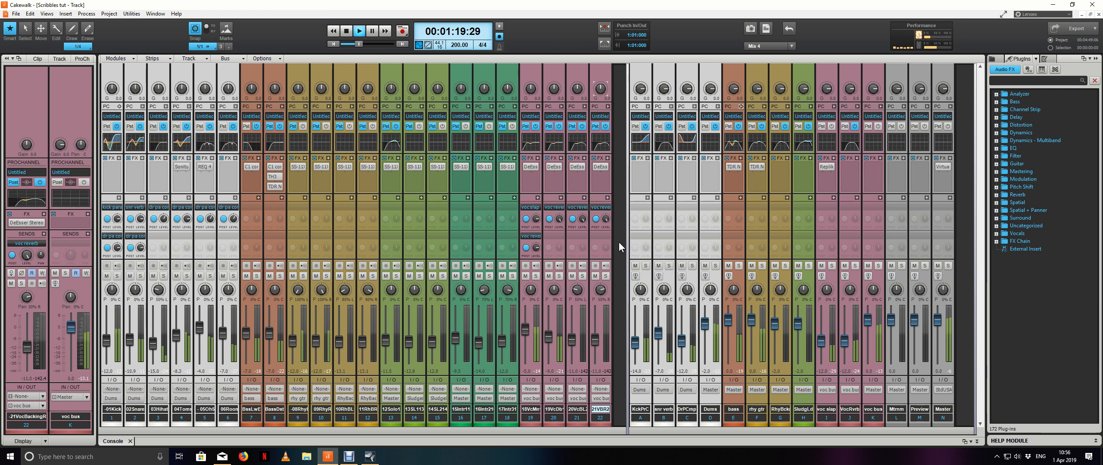
pyautogui.press('space')
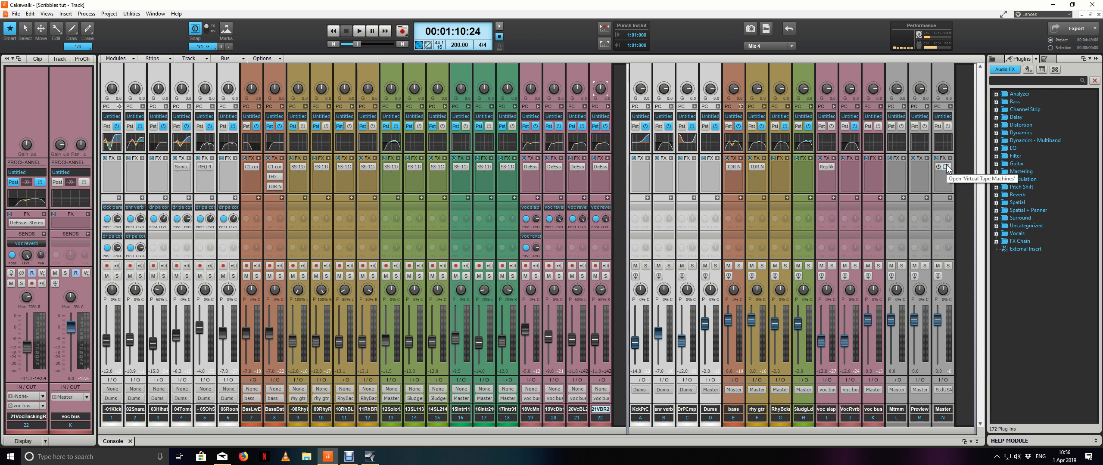
# Examine Virtual Tape Machines on the Master bus and its meters during playback, and close its window
pyautogui.click(946, 167)
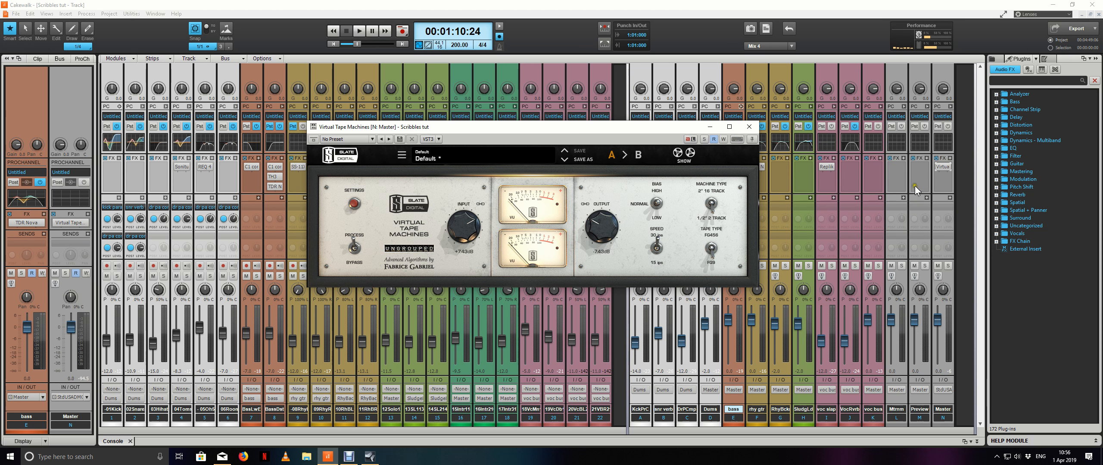
pyautogui.click(942, 176)
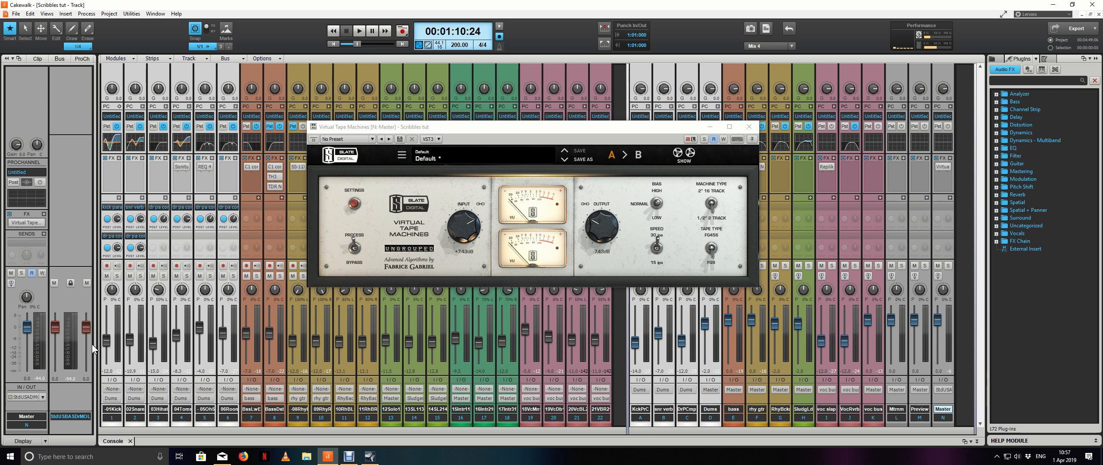
pyautogui.moveTo(947, 169)
pyautogui.moveTo(557, 129); pyautogui.dragTo(555, 123)
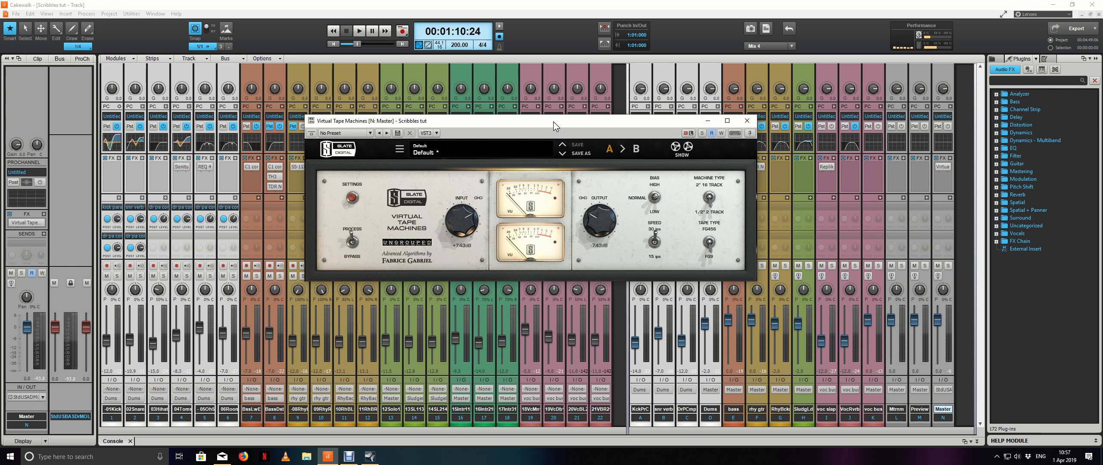
pyautogui.press('space')
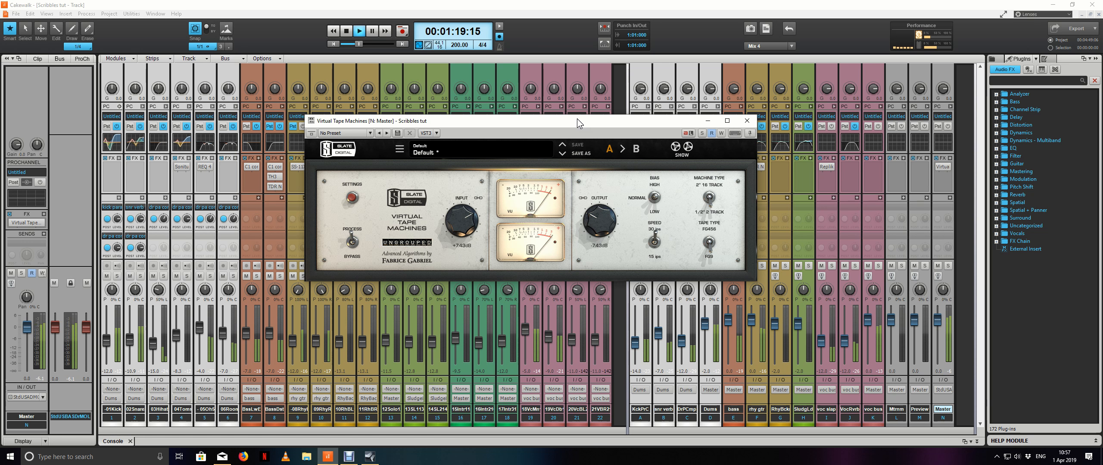
pyautogui.click(745, 121)
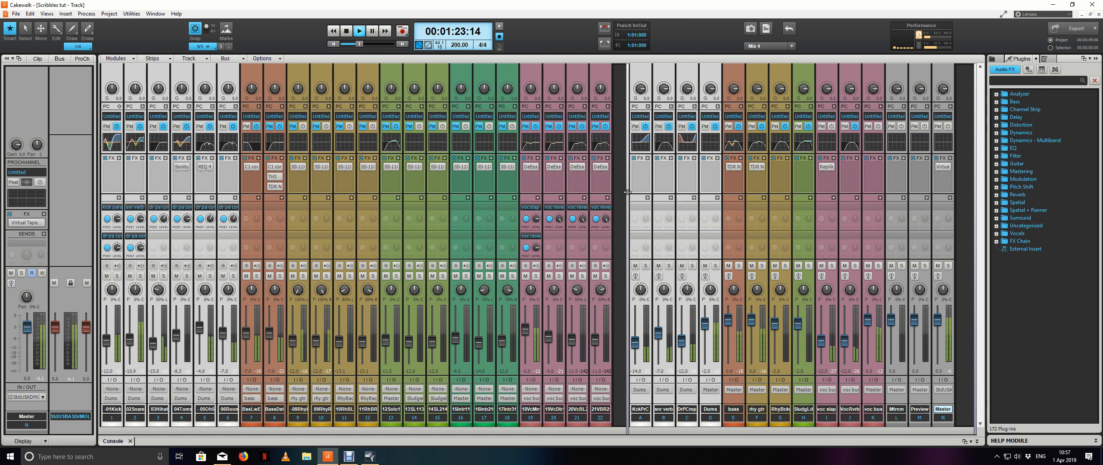
# Check the playing mix with the Master bus's interleave toggled, save the project and stop playback
pyautogui.click(937, 274)
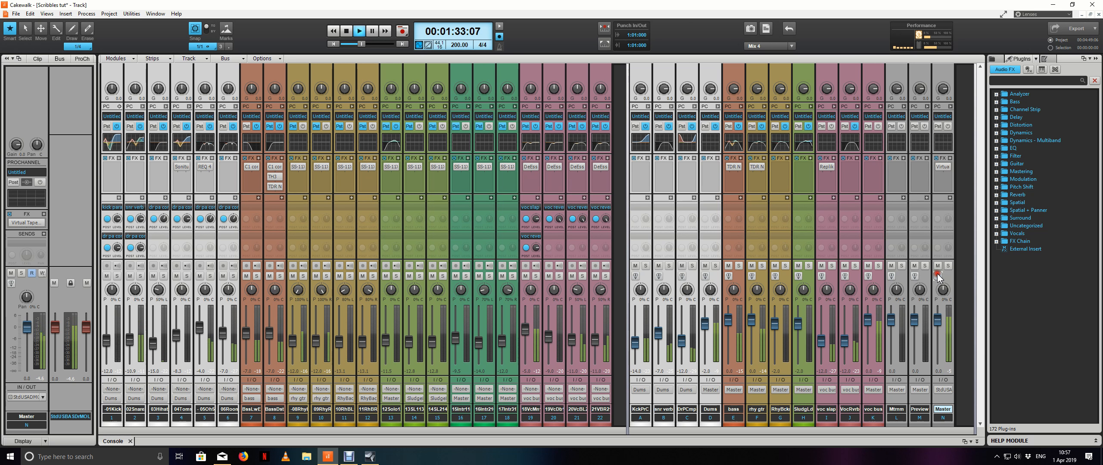
pyautogui.hotkey('ctrl', 's')
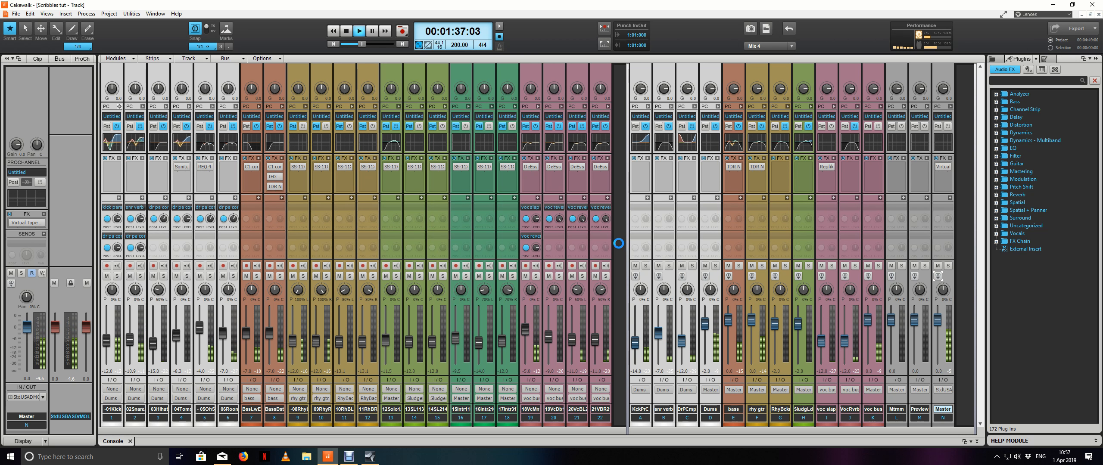
pyautogui.press('space')
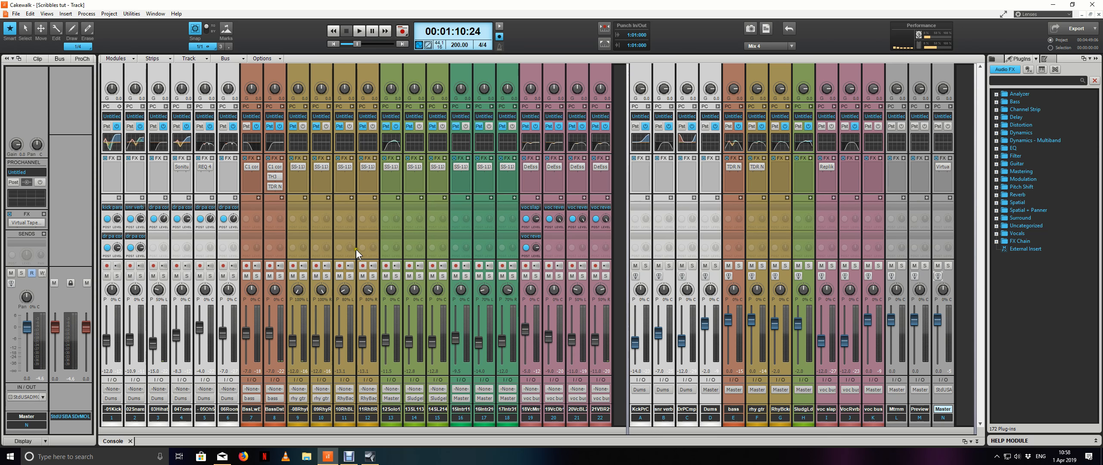
# Insert a new stereo bus and name it "gtr dly"
pyautogui.click(787, 367)
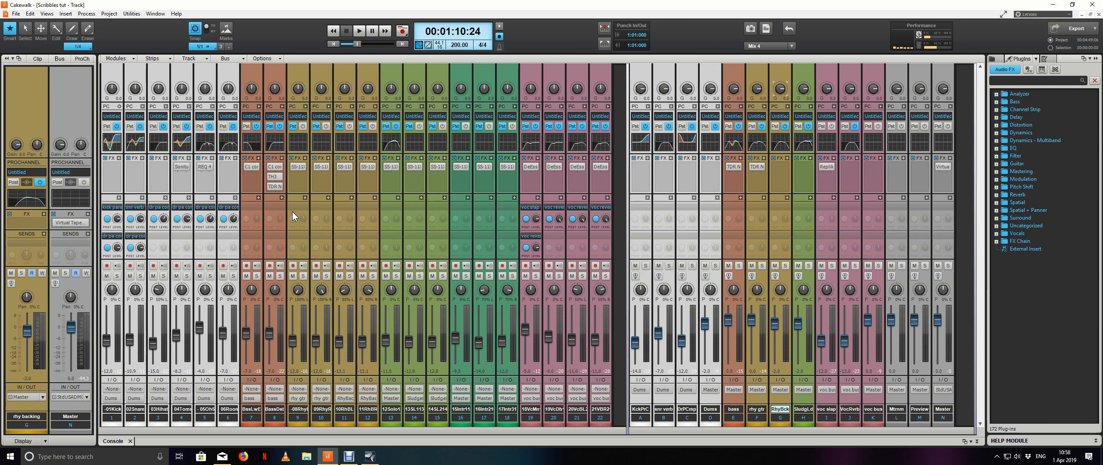
pyautogui.click(351, 198)
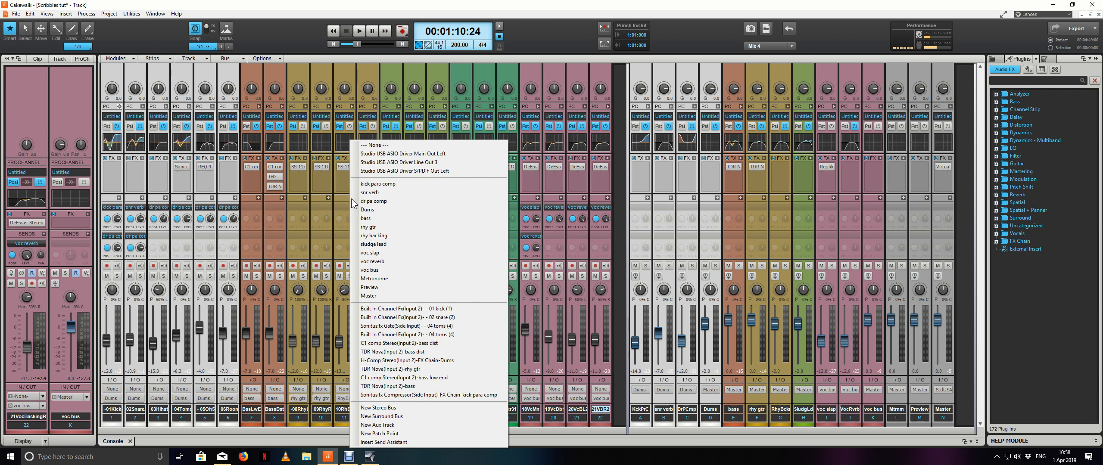
pyautogui.click(966, 284)
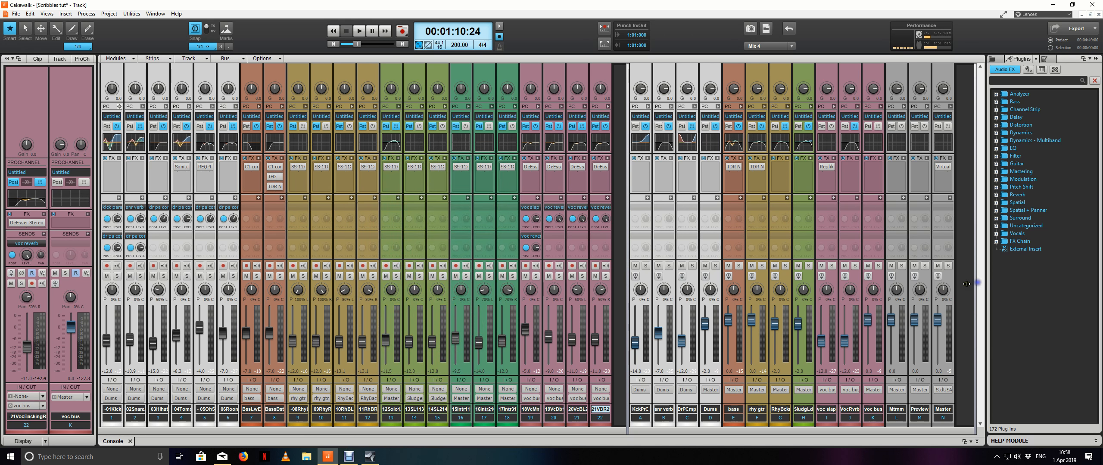
pyautogui.rightClick(966, 283)
pyautogui.click(990, 288)
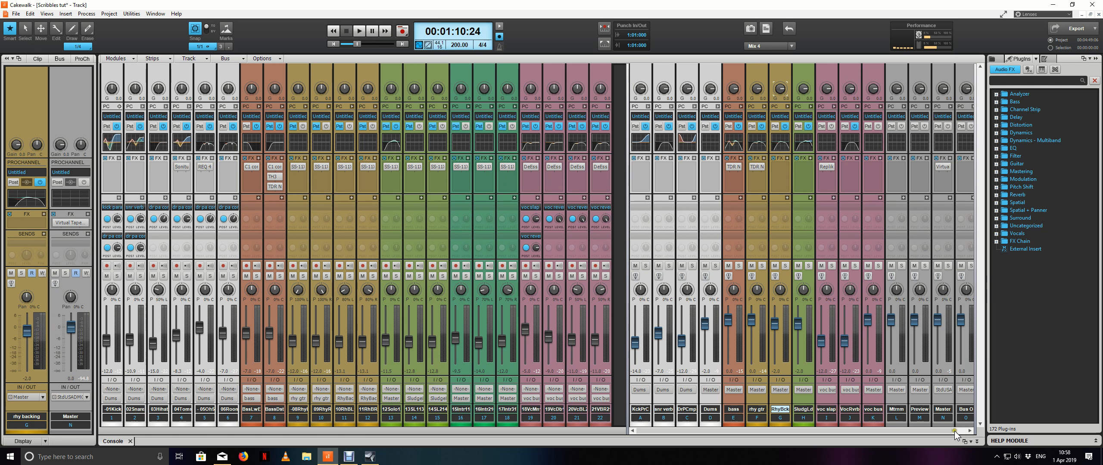
pyautogui.doubleClick(950, 412)
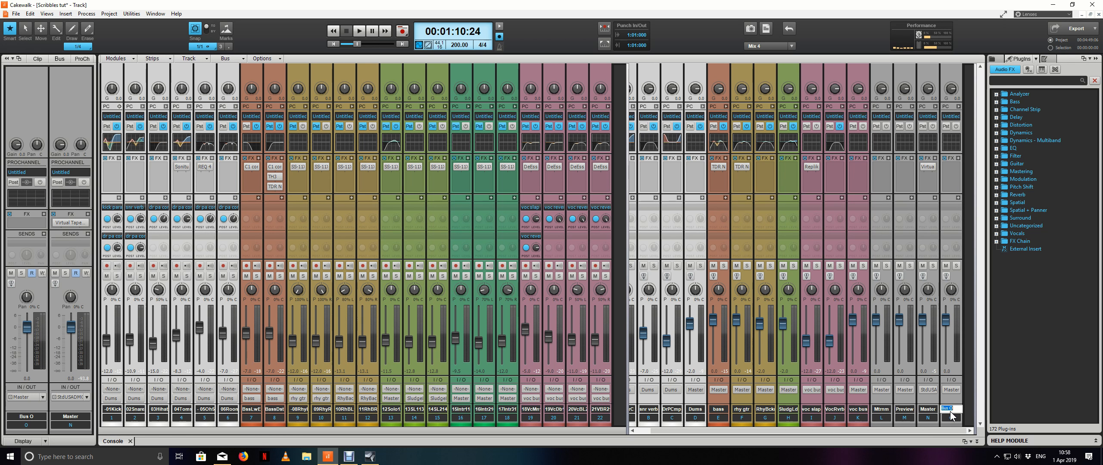
pyautogui.write('gtr dly')
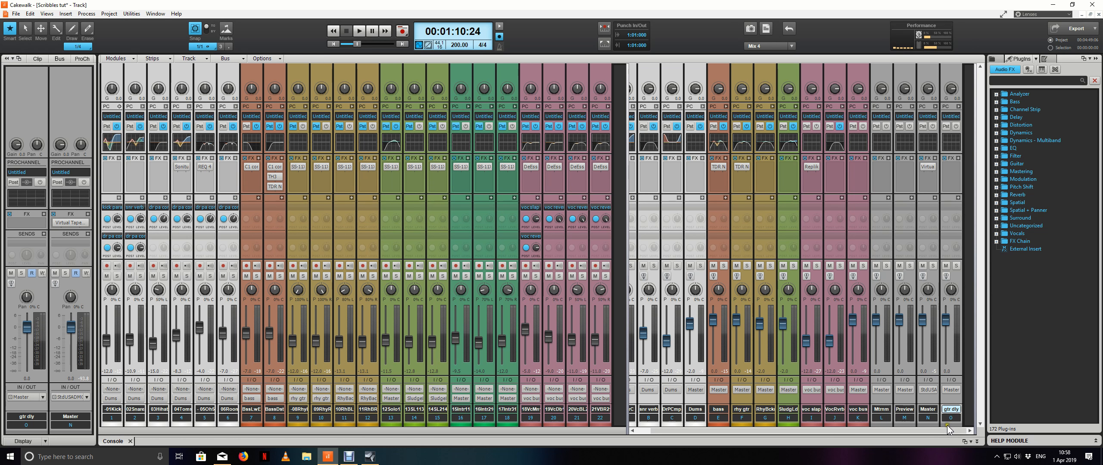
# Colour the gtr dly bus mustard like the rhythm guitar buses and move it between the sludge lead and voc slap buses
pyautogui.click(946, 426)
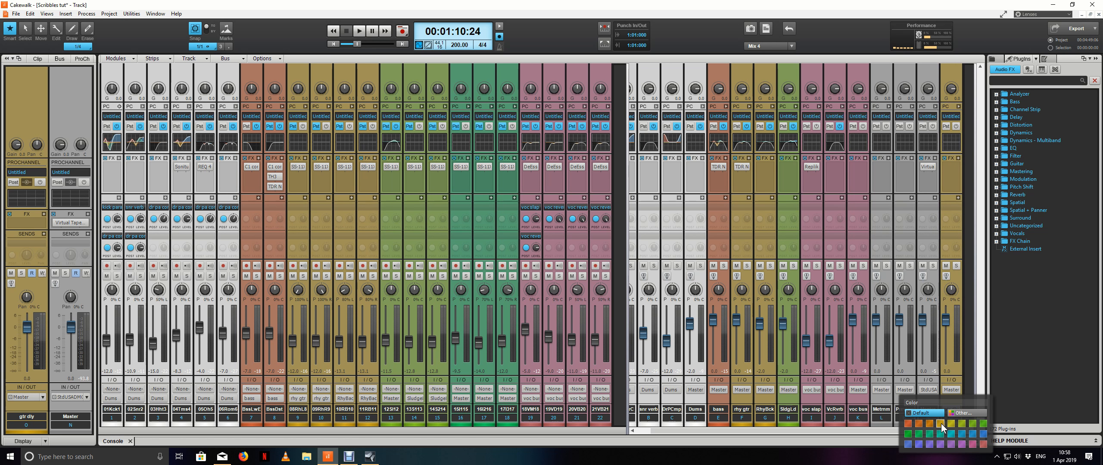
pyautogui.click(941, 424)
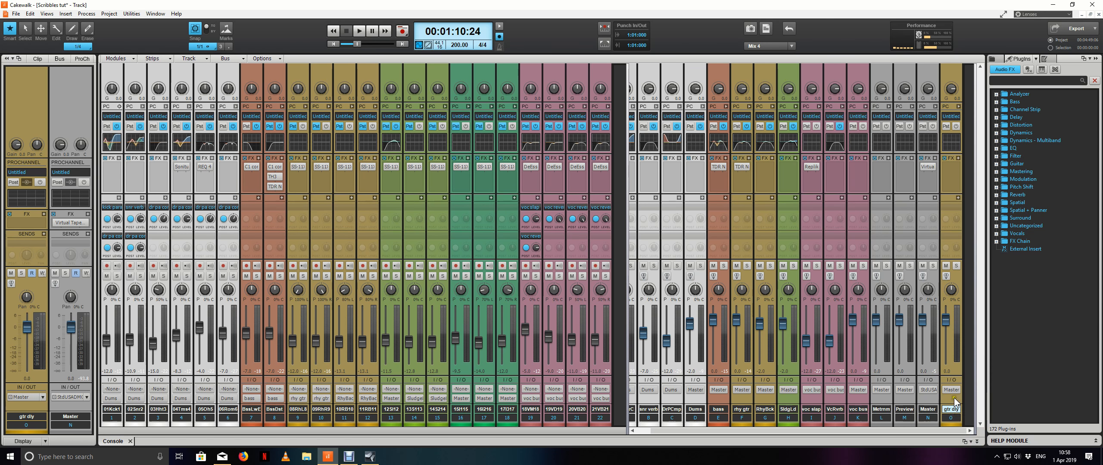
pyautogui.moveTo(954, 401)
pyautogui.mouseDown()
pyautogui.moveTo(783, 404)
pyautogui.moveTo(816, 403)
pyautogui.moveTo(807, 395)
pyautogui.mouseUp()
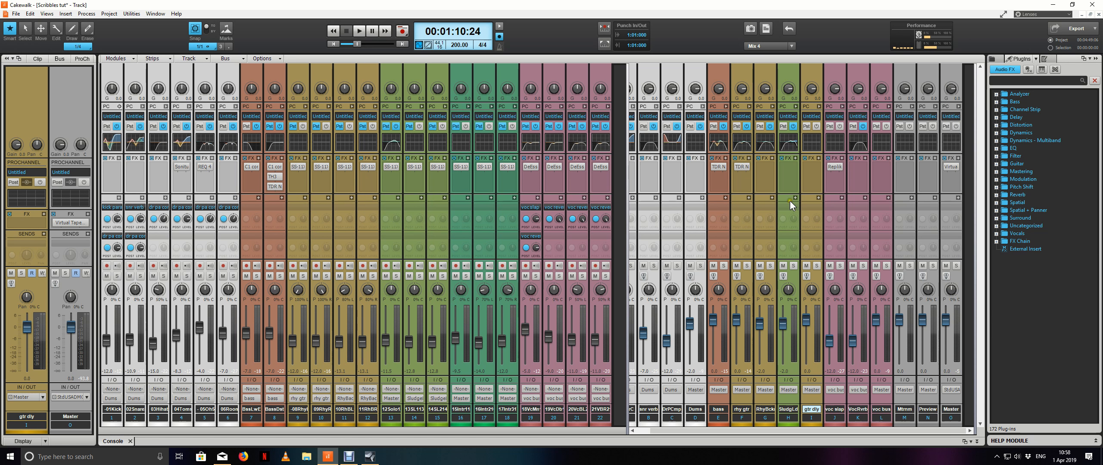
# Copy Replika from the voc slap bus to the gtr dly bus and set its delay time to a straight 1/2 note
pyautogui.moveTo(838, 167)
pyautogui.moveTo(838, 167)
pyautogui.mouseDown()
pyautogui.moveTo(813, 174)
pyautogui.moveTo(817, 186)
pyautogui.mouseUp()
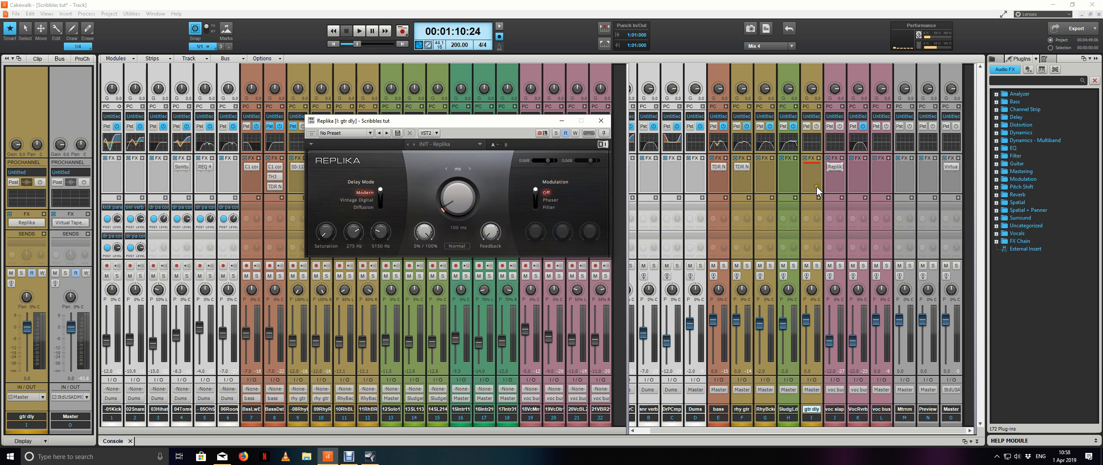
pyautogui.click(470, 169)
pyautogui.scroll(1, 458, 206)
pyautogui.scroll(1, 460, 207)
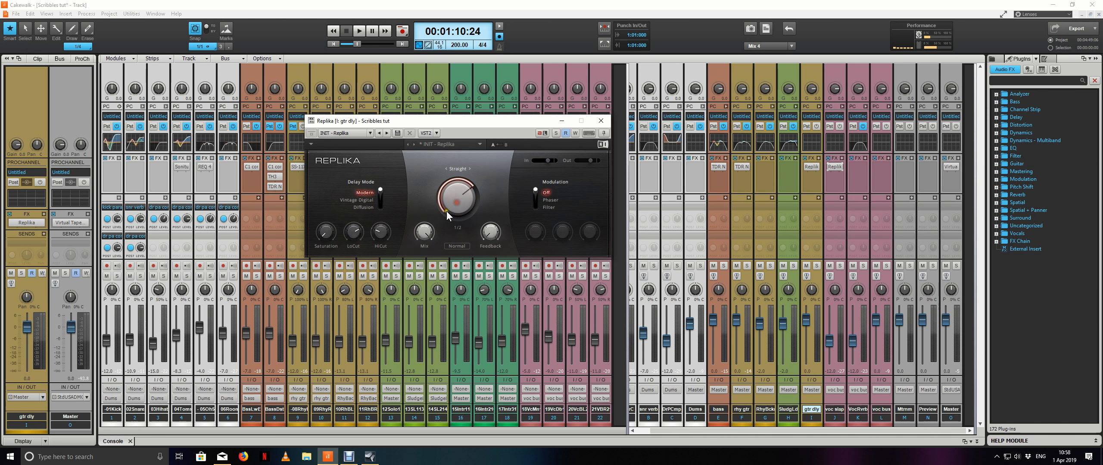
# Change Replika's stereo delay mode, raise its feedback, and close its window to return to the rhy backing bus
pyautogui.click(452, 248)
pyautogui.moveTo(492, 235)
pyautogui.scroll(3, 492, 235)
pyautogui.click(601, 120)
pyautogui.click(761, 214)
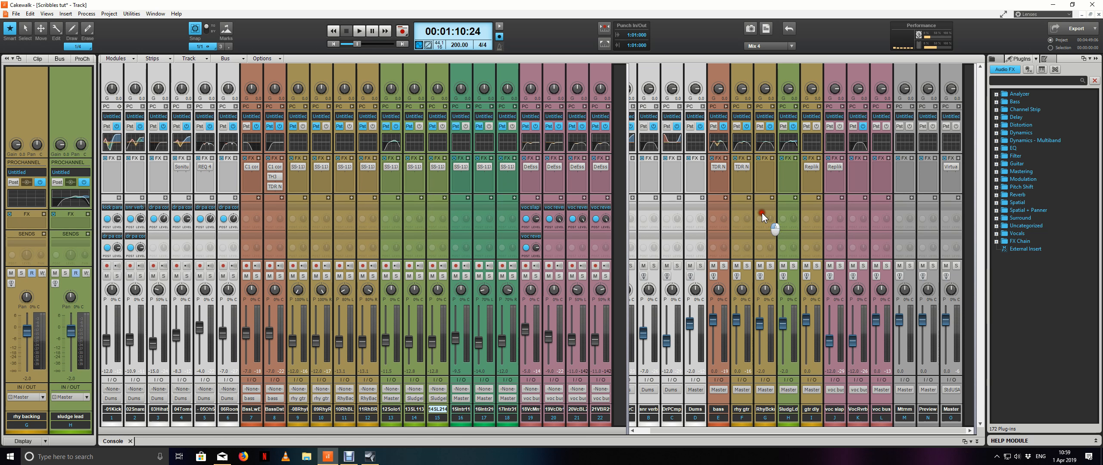
# Add a send to rhy gtr on the rhy backing bus and a send to gtr dly on the sludge lead bus
pyautogui.click(772, 197)
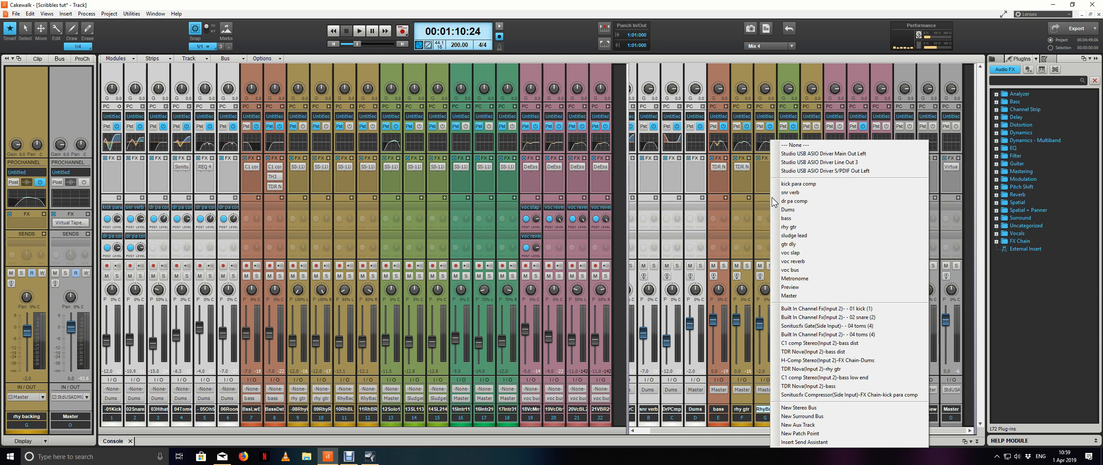
pyautogui.click(814, 225)
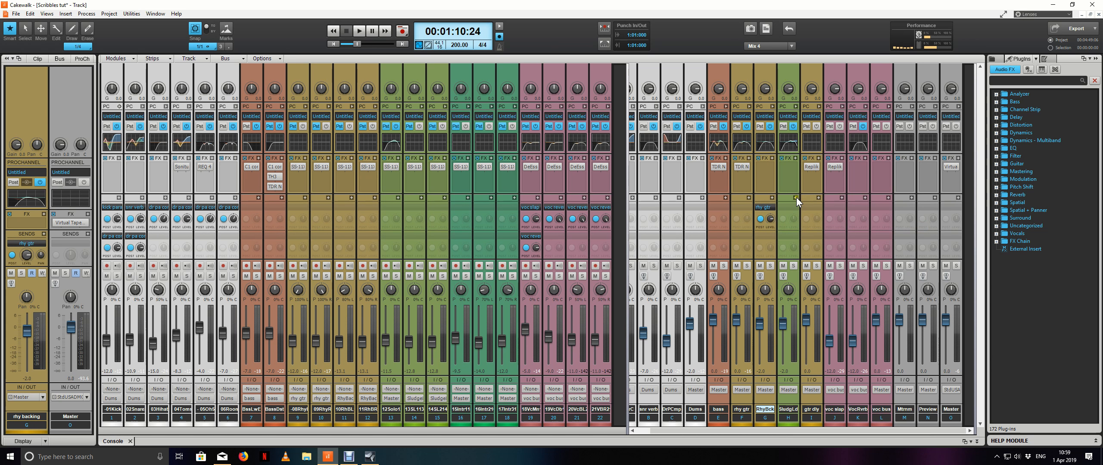
pyautogui.click(796, 197)
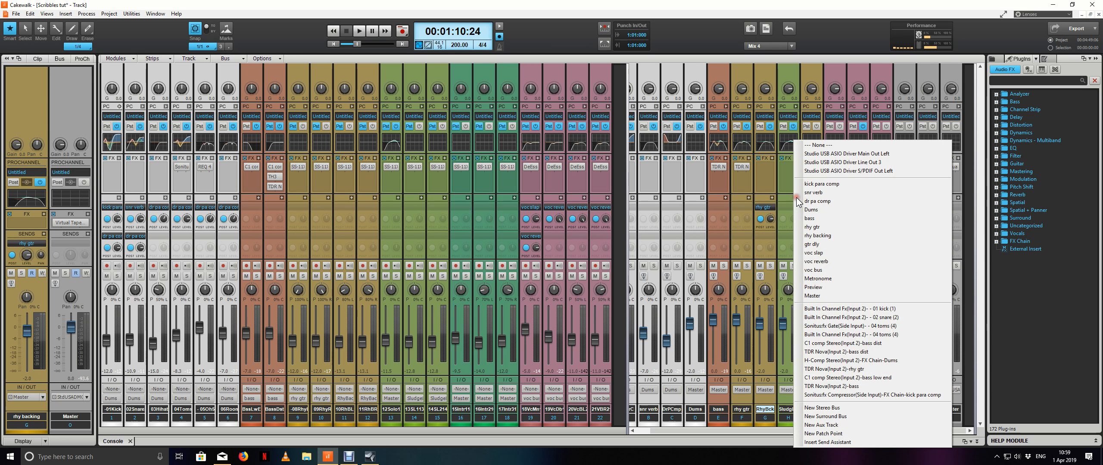
pyautogui.click(844, 245)
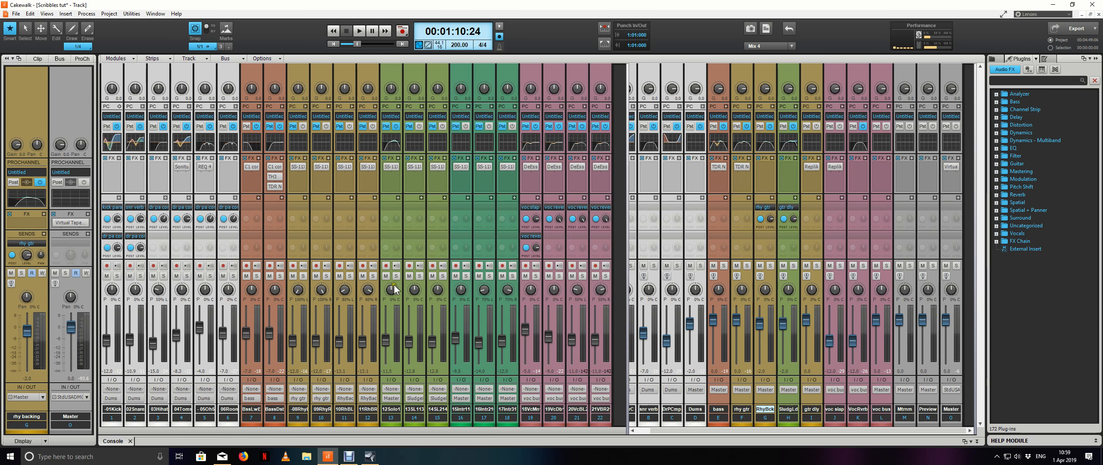
# Add a send to the gtr dly bus on the 12 solo track
pyautogui.click(394, 220)
pyautogui.click(398, 197)
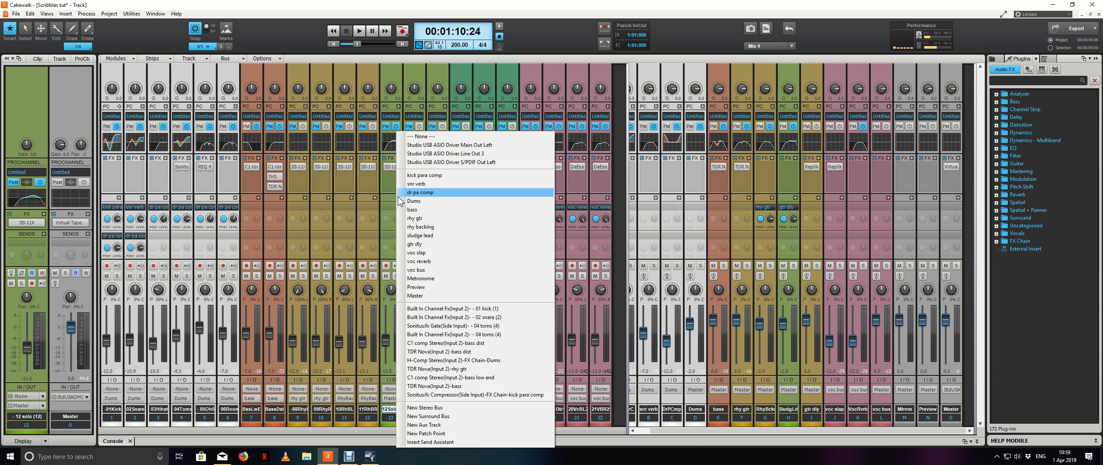
pyautogui.click(462, 244)
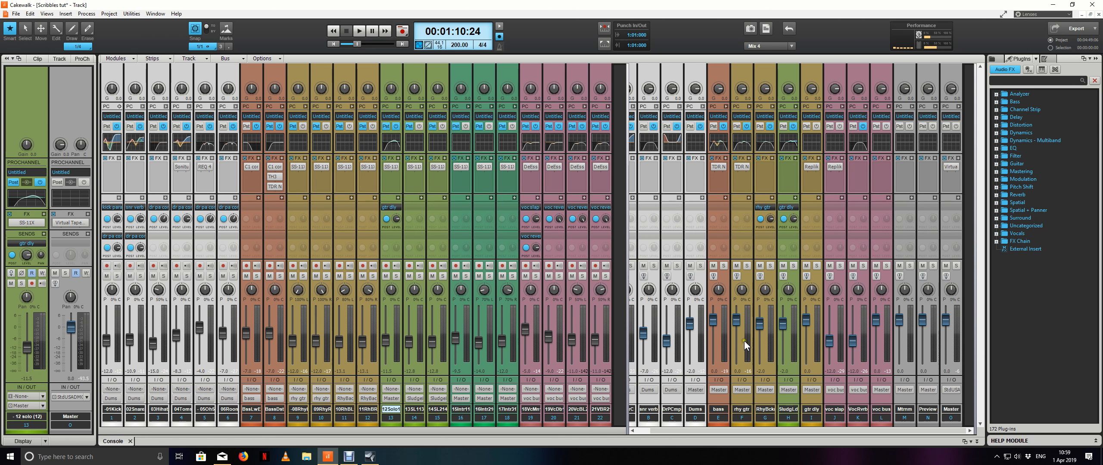
# Reset the gtr dly bus to the default colour and save the project
pyautogui.rightClick(765, 409)
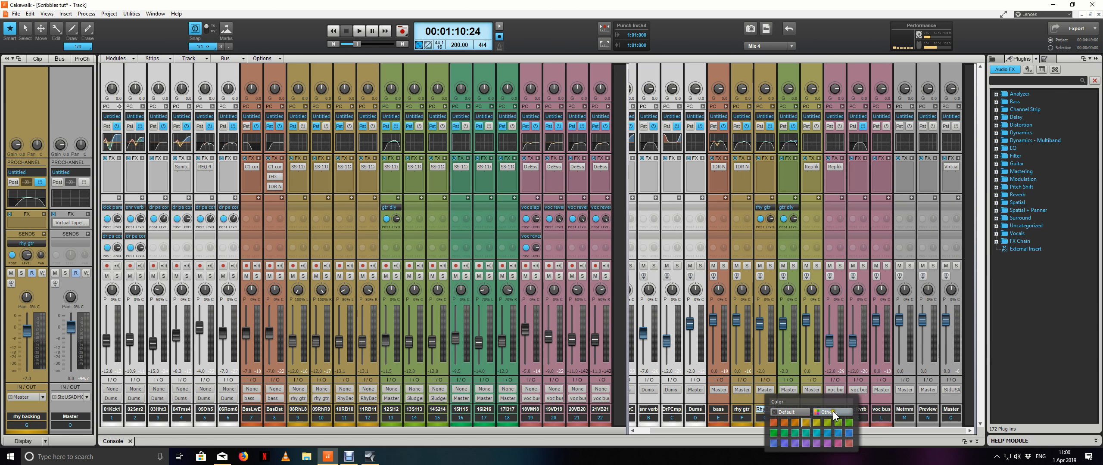
pyautogui.click(796, 412)
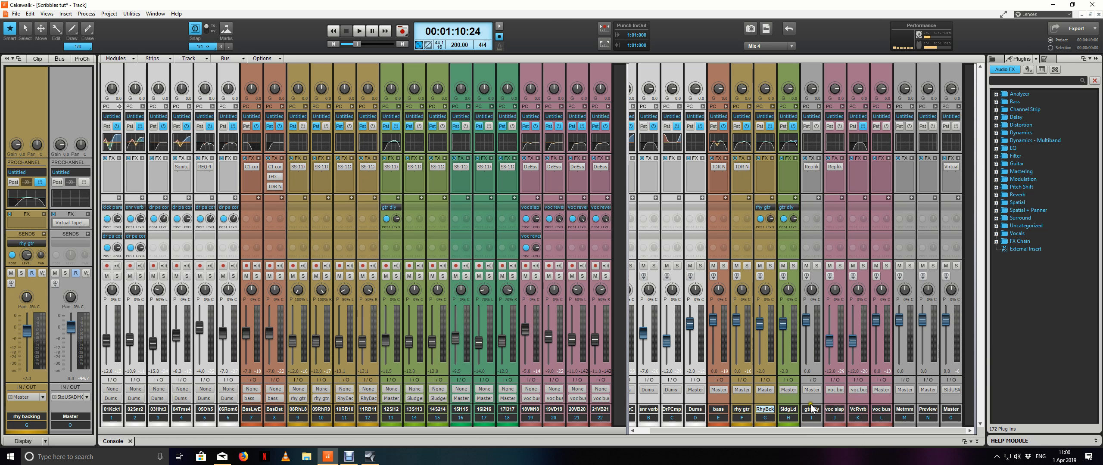
pyautogui.click(811, 404)
pyautogui.press('d')
pyautogui.hotkey('ctrl', 's')
# Move the playback position to the start of the first rhy backing section at 00:02:38:12 and play it in the Console view
pyautogui.scroll(4, 487, 247)
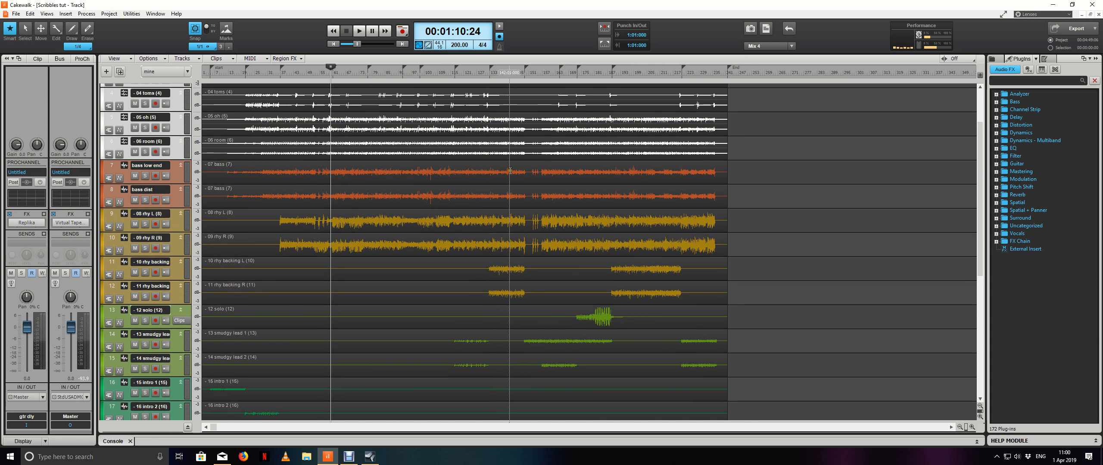
pyautogui.click(506, 81)
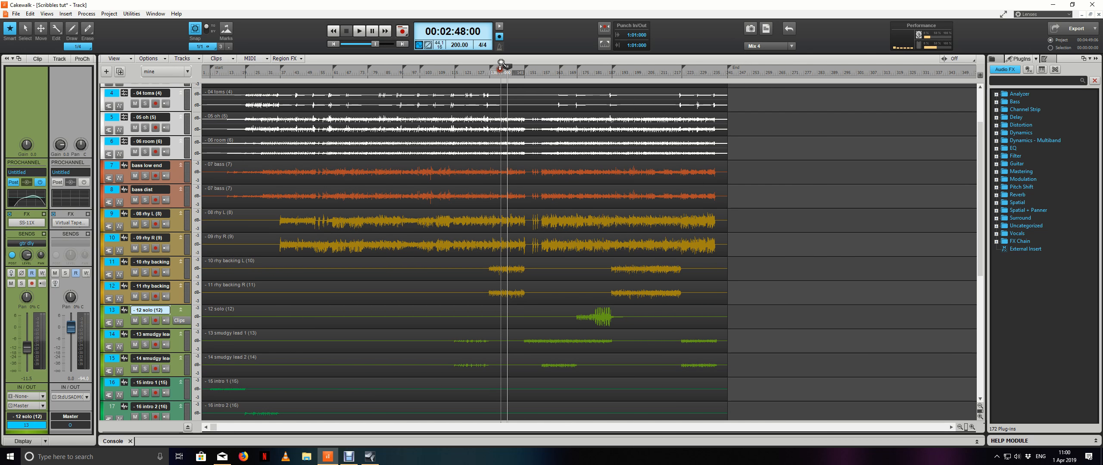
pyautogui.doubleClick(500, 64)
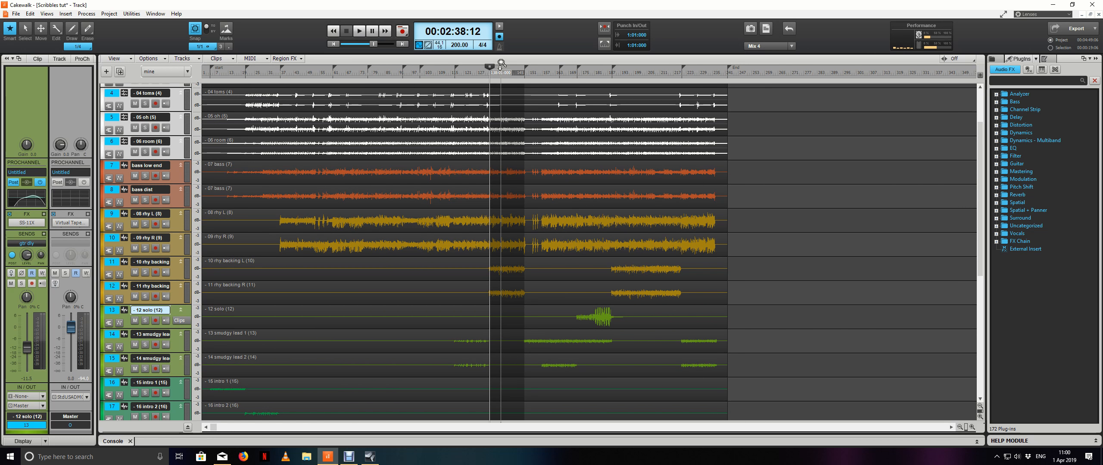
pyautogui.press('d')
pyautogui.press('space')
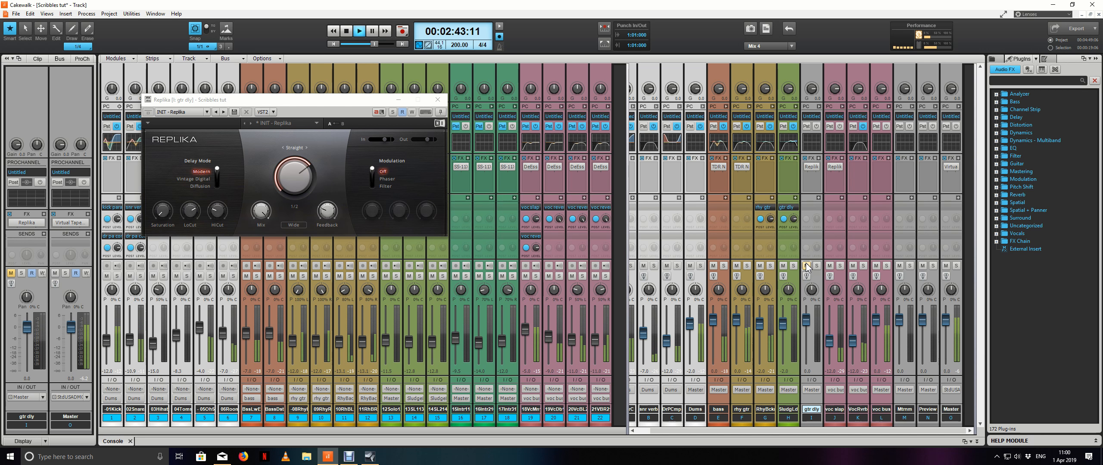
# Close Replika, toggle the rhy backing bus's mute and lower its fader during playback, and stop
pyautogui.click(437, 99)
pyautogui.click(761, 265)
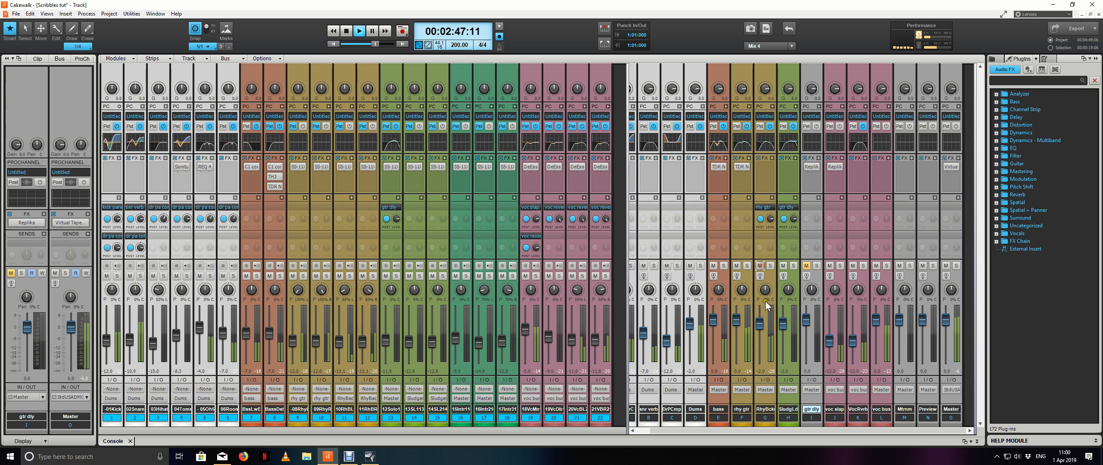
pyautogui.moveTo(765, 322); pyautogui.dragTo(759, 327)
pyautogui.press('space')
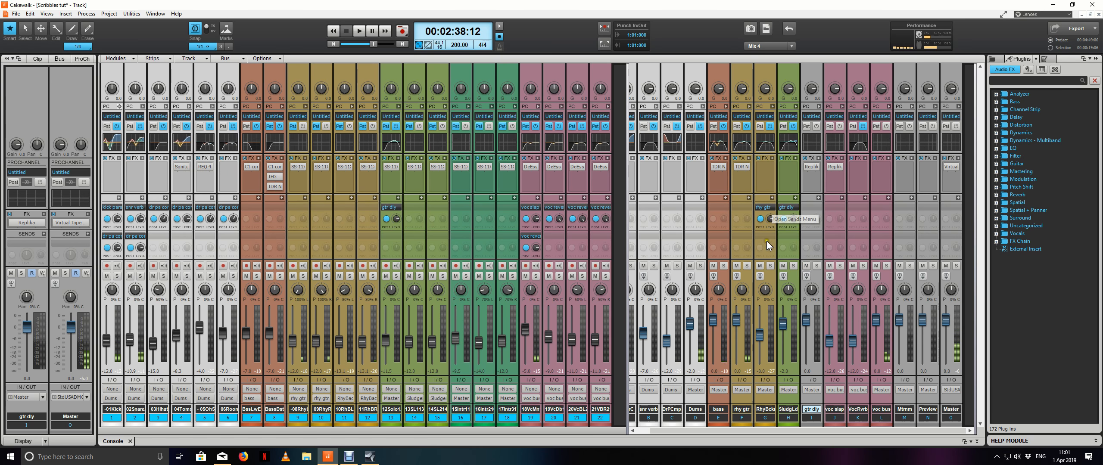
# Reassign the rhy backing bus's send to gtr dly and raise the bus fader to -2.0 dB during playback
pyautogui.click(767, 209)
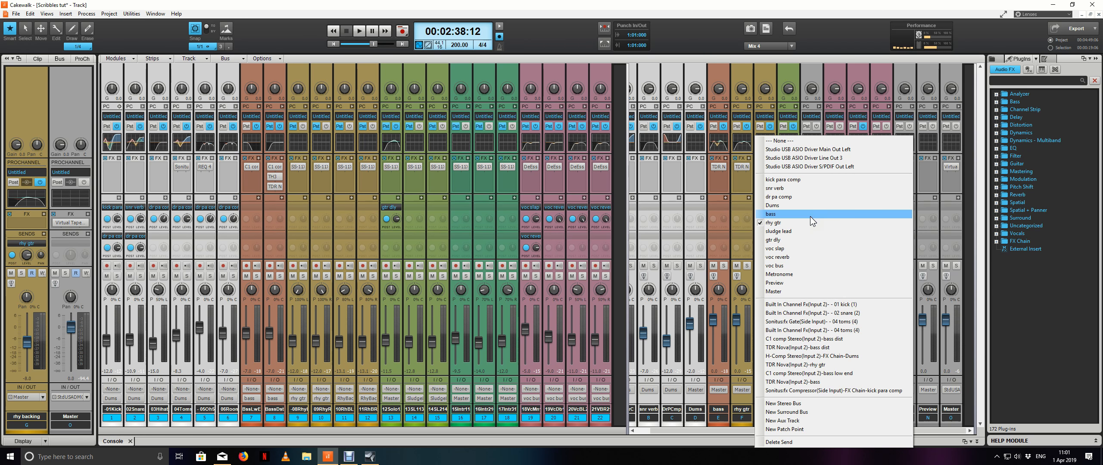
pyautogui.click(806, 240)
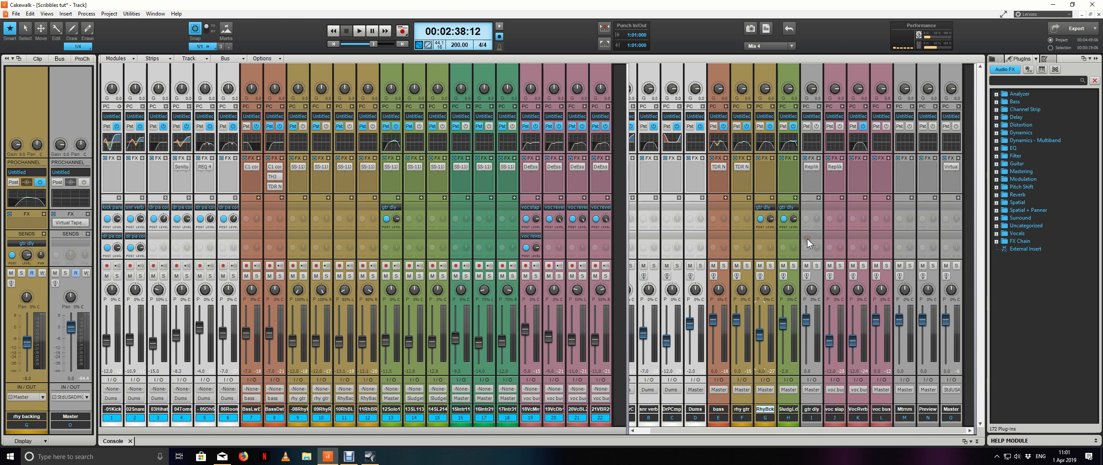
pyautogui.scroll(3, 762, 334)
pyautogui.press('space')
pyautogui.scroll(2, 760, 330)
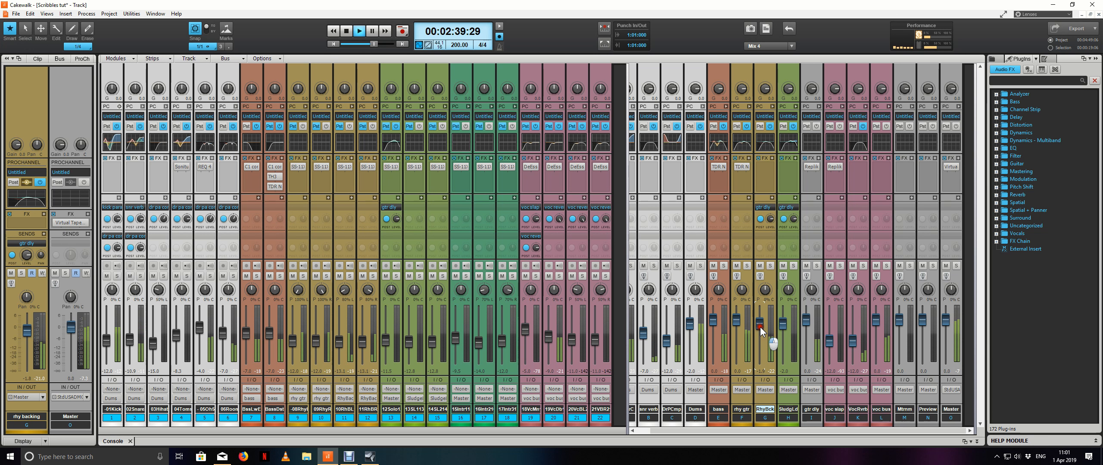
# Solo the rhy backing and gtr dly buses and replay the section
pyautogui.click(769, 266)
pyautogui.press('space')
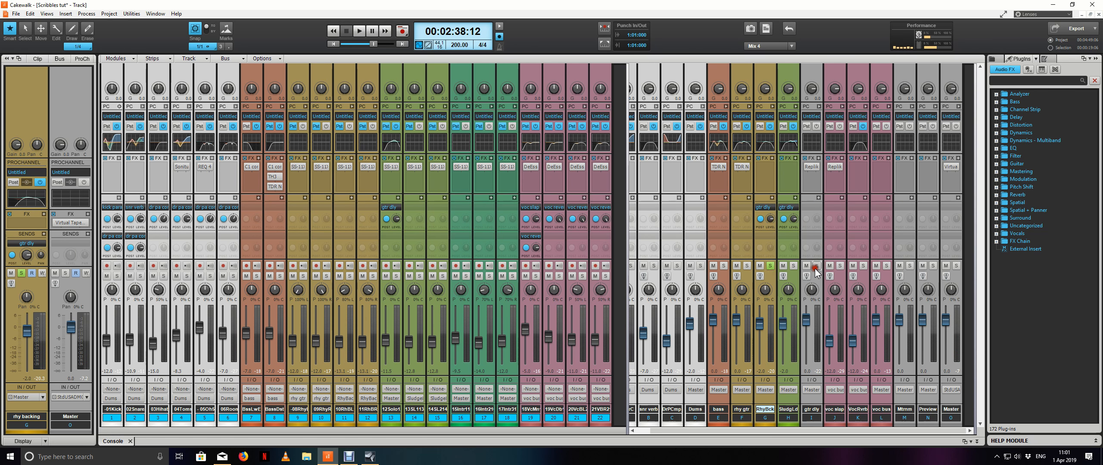
pyautogui.click(816, 266)
pyautogui.press('space')
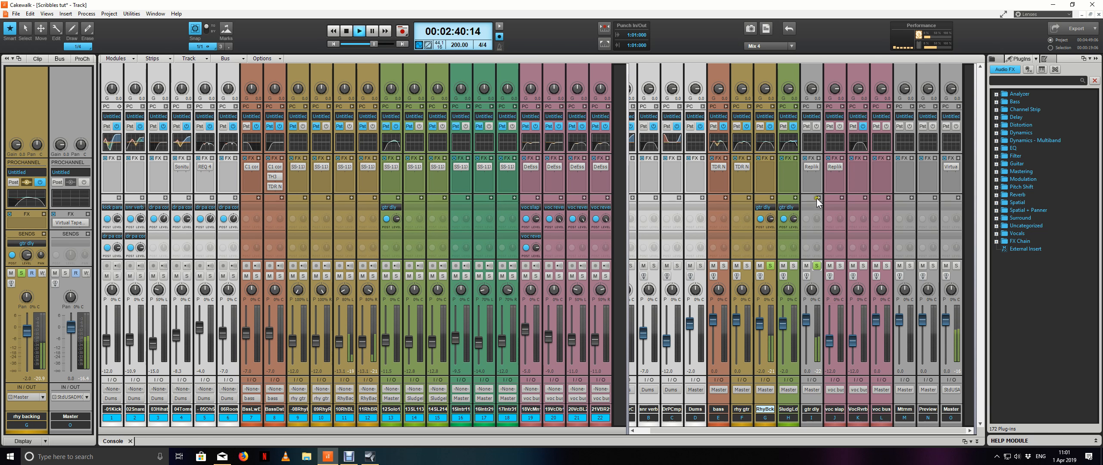
# Open Replika on the gtr dly bus, lower the bus fader to about -9 dB, and close the plug-in window
pyautogui.click(814, 167)
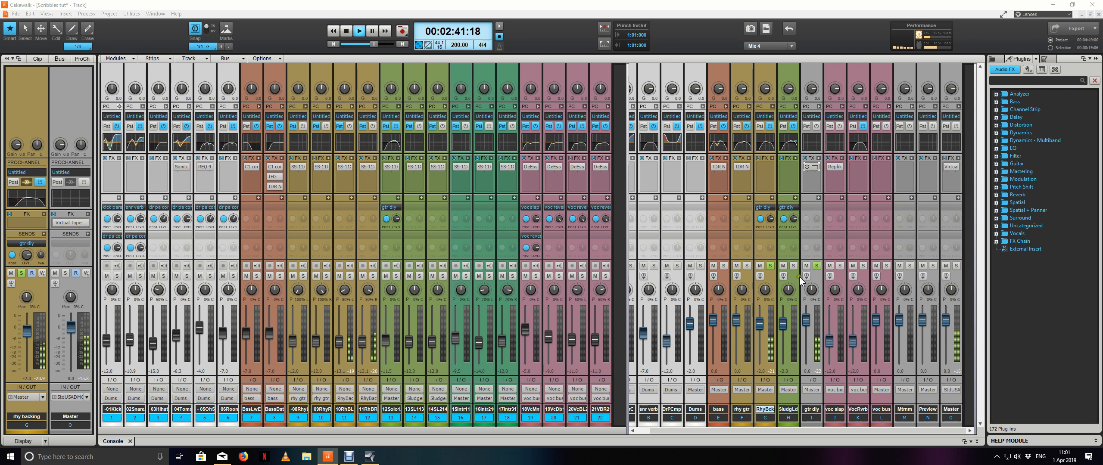
pyautogui.moveTo(805, 320); pyautogui.dragTo(805, 331)
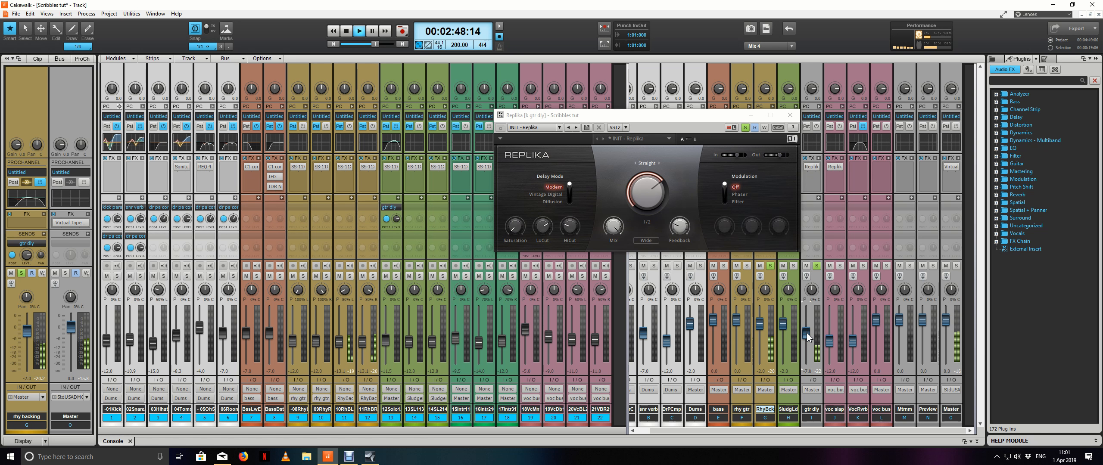
pyautogui.moveTo(807, 336); pyautogui.dragTo(807, 339)
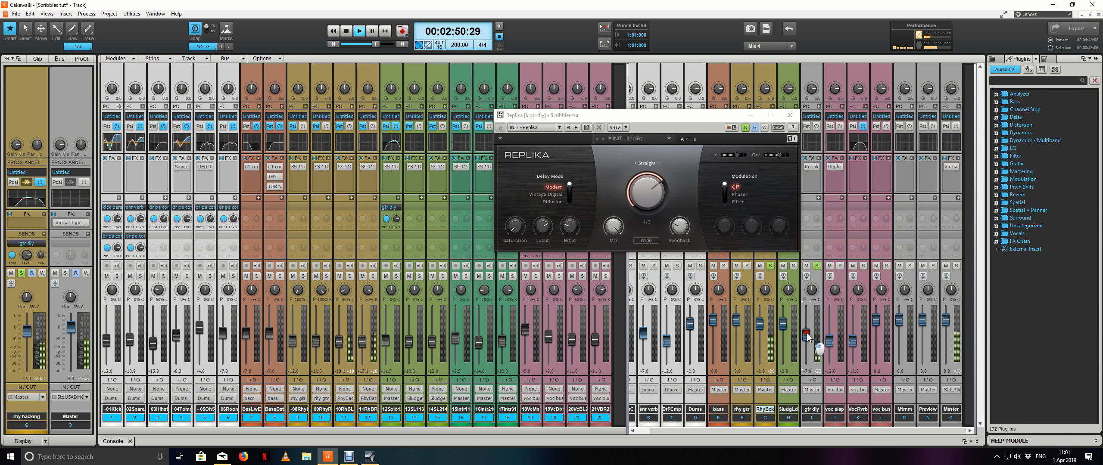
pyautogui.click(790, 115)
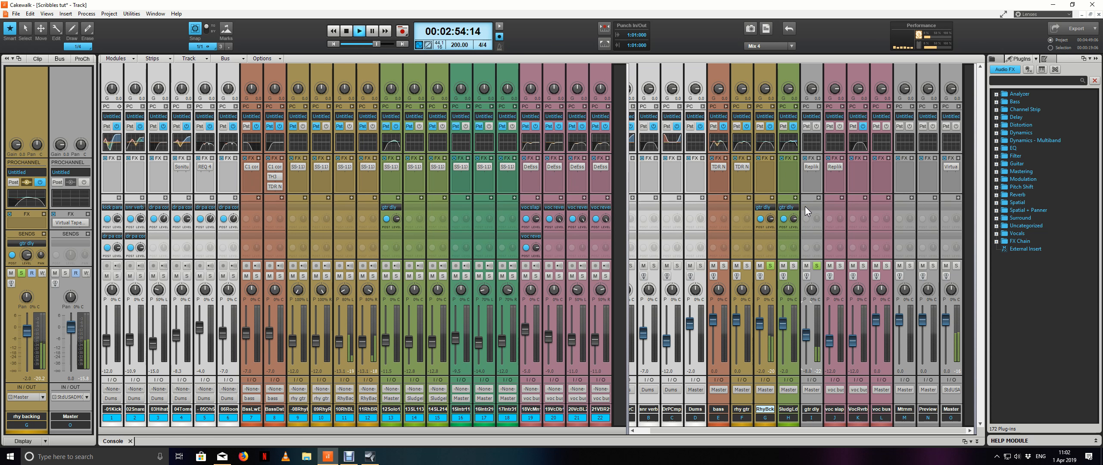
# Unsolo the rhy backing and gtr dly buses, listen to the delay in the full mix, and stop playback
pyautogui.click(770, 266)
pyautogui.click(816, 266)
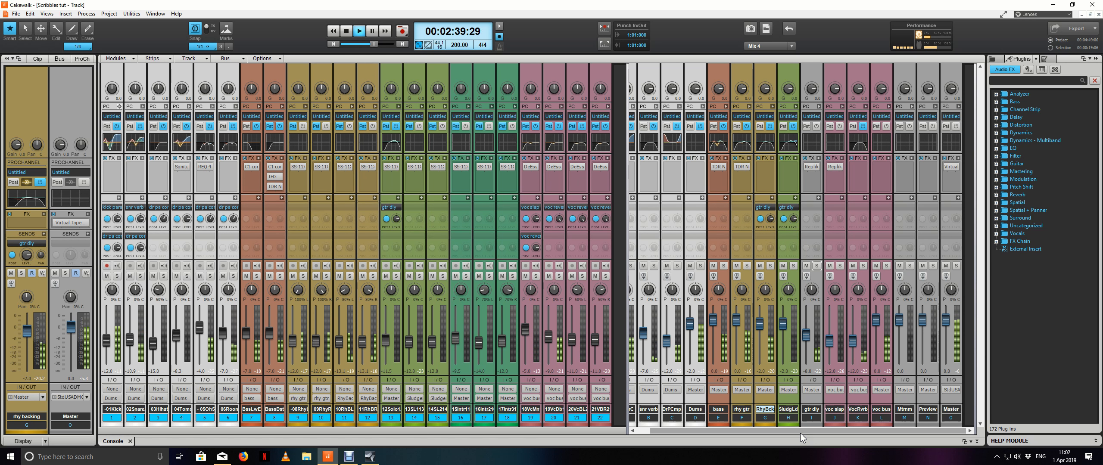
pyautogui.press('space')
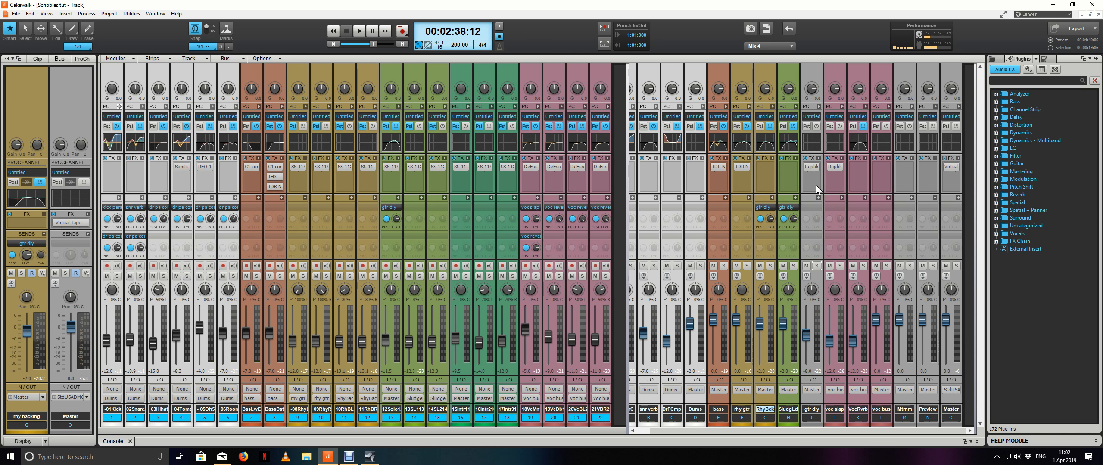
# Set the playback position to the start of the long smudgy lead 1 part at 00:02:57:18 and play it
pyautogui.click(815, 184)
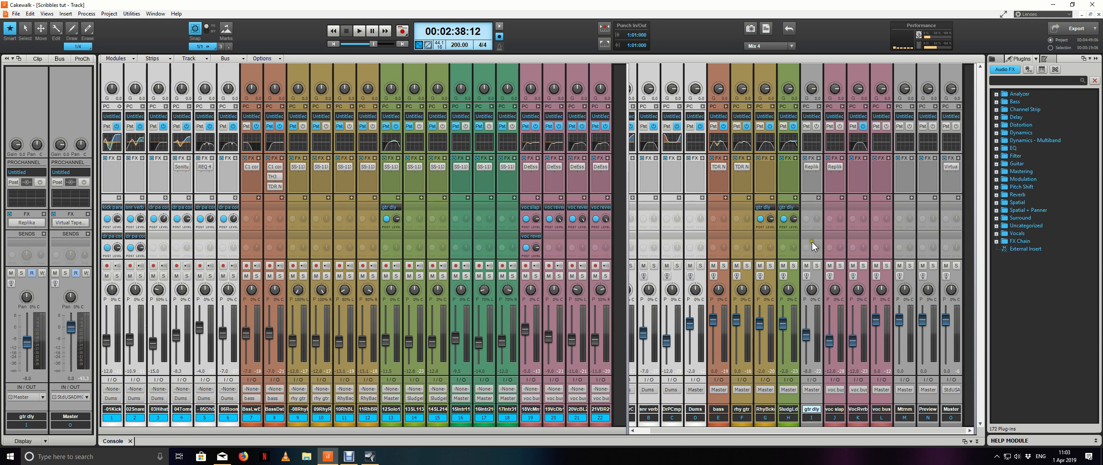
pyautogui.press('d')
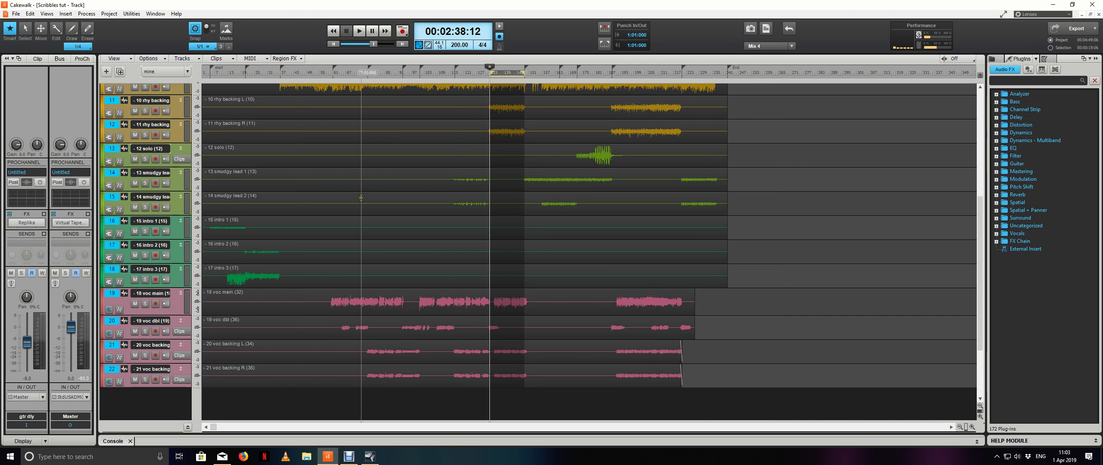
pyautogui.click(540, 179)
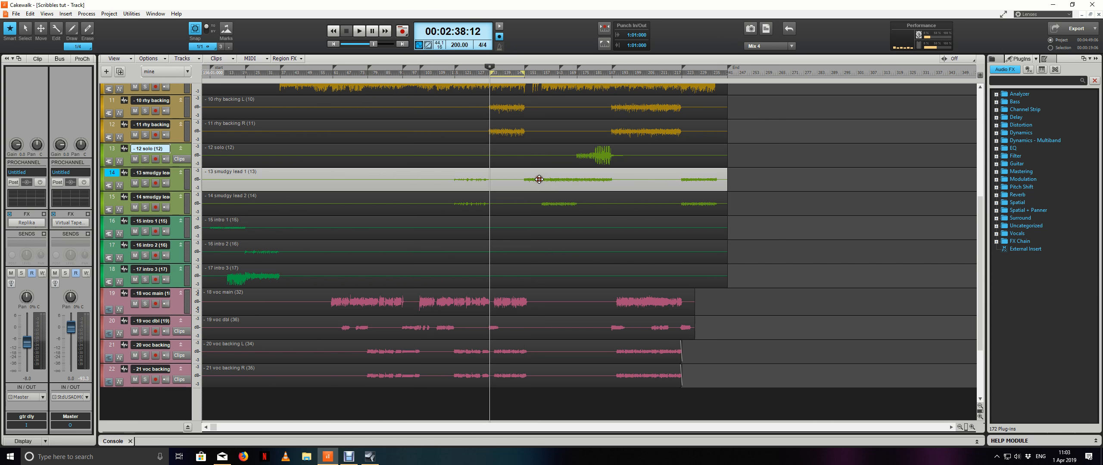
pyautogui.click(543, 73)
pyautogui.press('space')
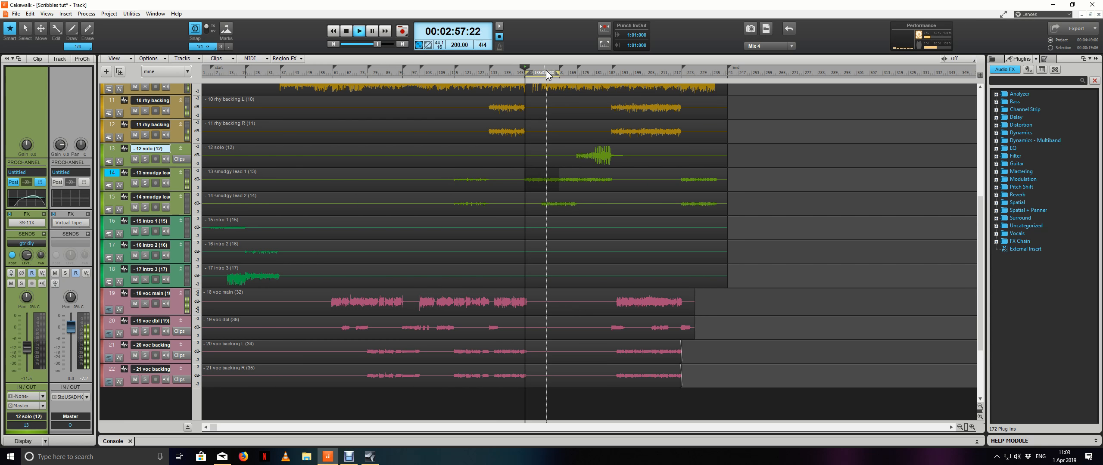
# Return to the Console view, stop playback, and delete the gtr dly send from the sludge lead bus
pyautogui.click(113, 441)
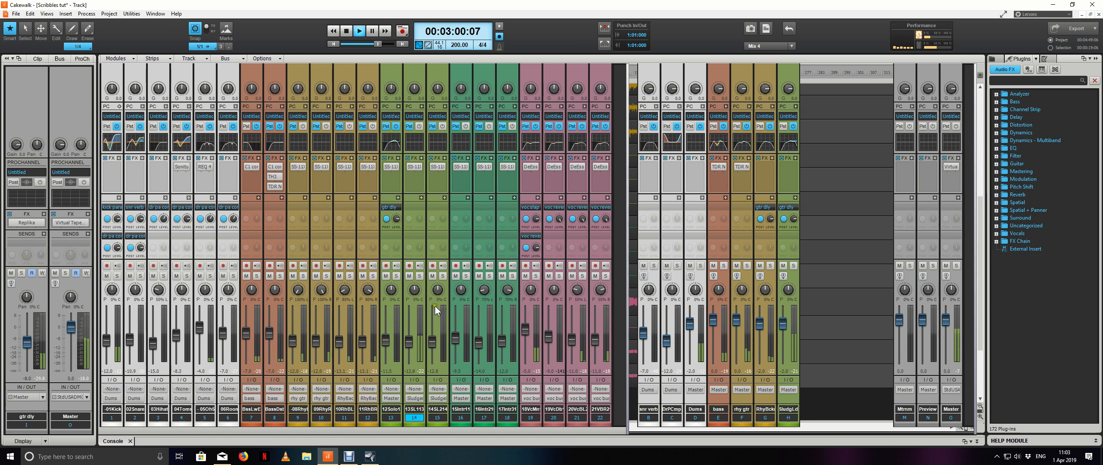
pyautogui.press('space')
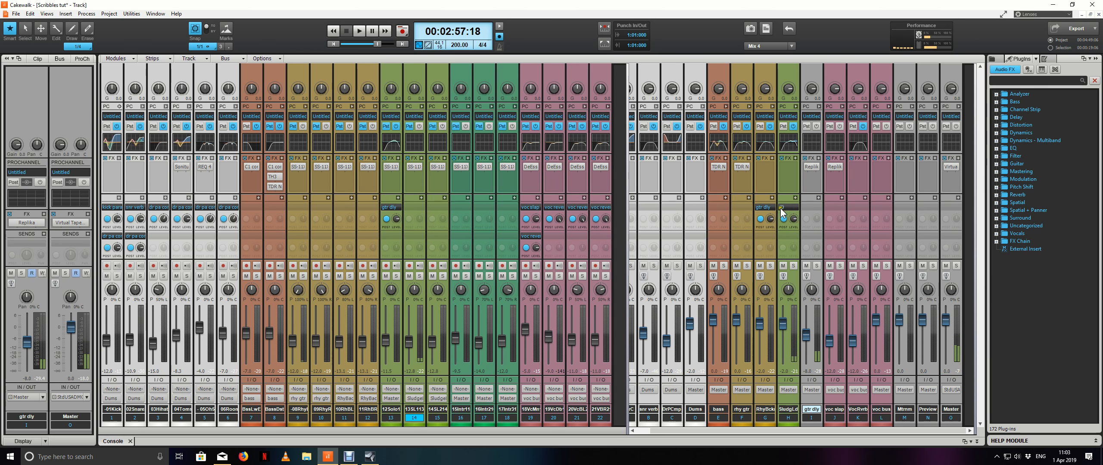
pyautogui.click(795, 208)
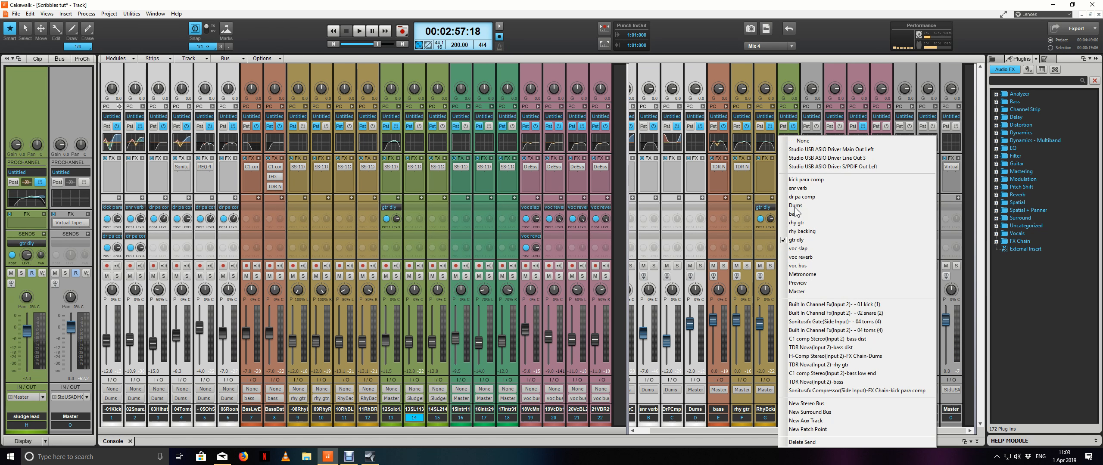
pyautogui.click(810, 442)
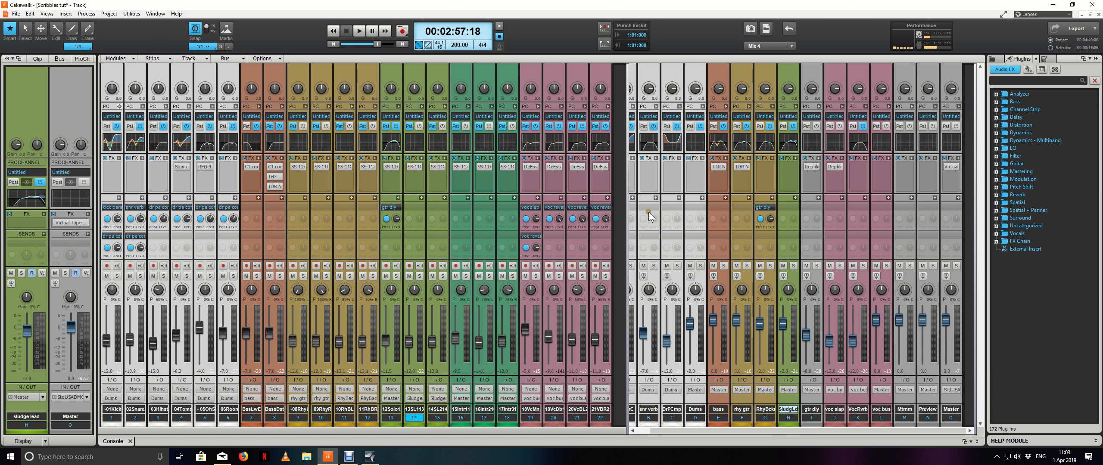
# In the Track view, select the 12 solo part, loop it, and play from its start
pyautogui.click(390, 237)
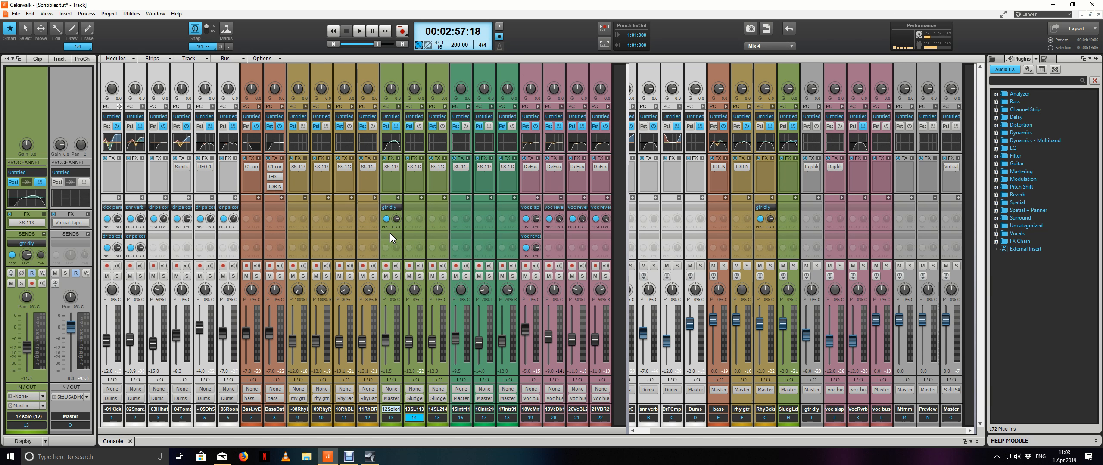
pyautogui.click(113, 441)
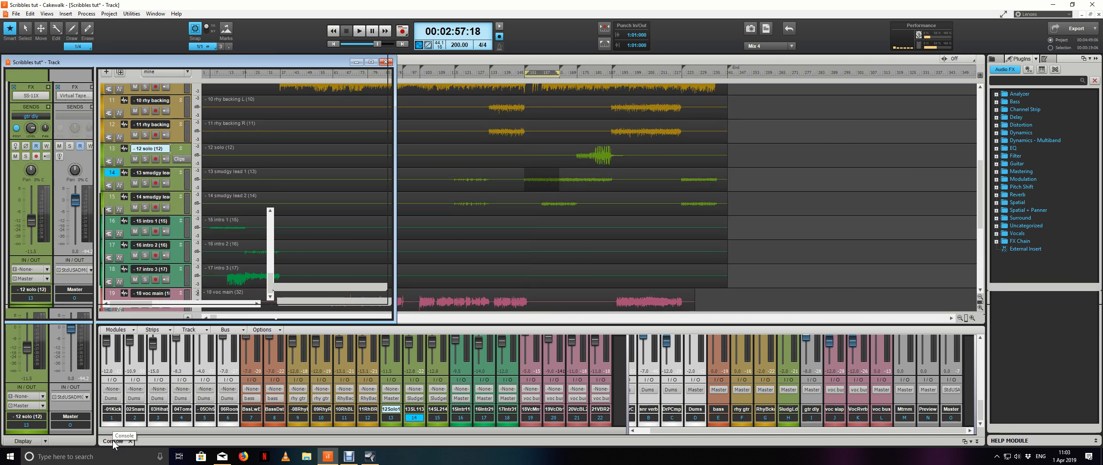
pyautogui.click(595, 160)
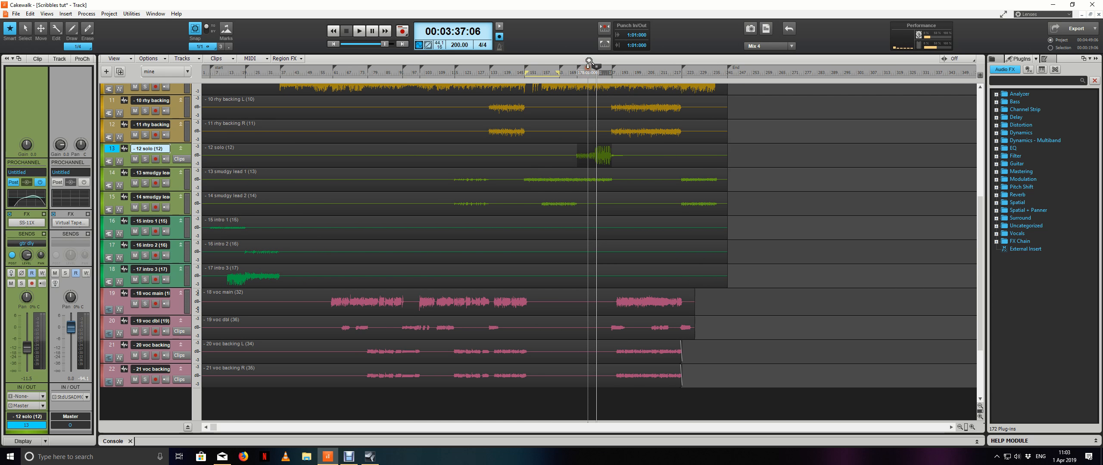
pyautogui.hotkey('shift', 'l')
pyautogui.press('w')
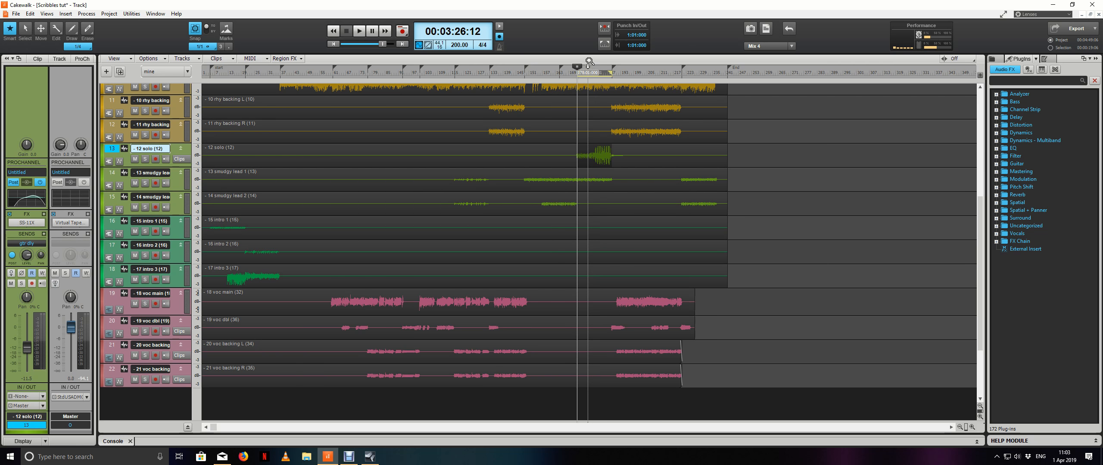
pyautogui.press('space')
# Return to the Console view and compare the 12 solo track on its own with the full mix
pyautogui.doubleClick(110, 441)
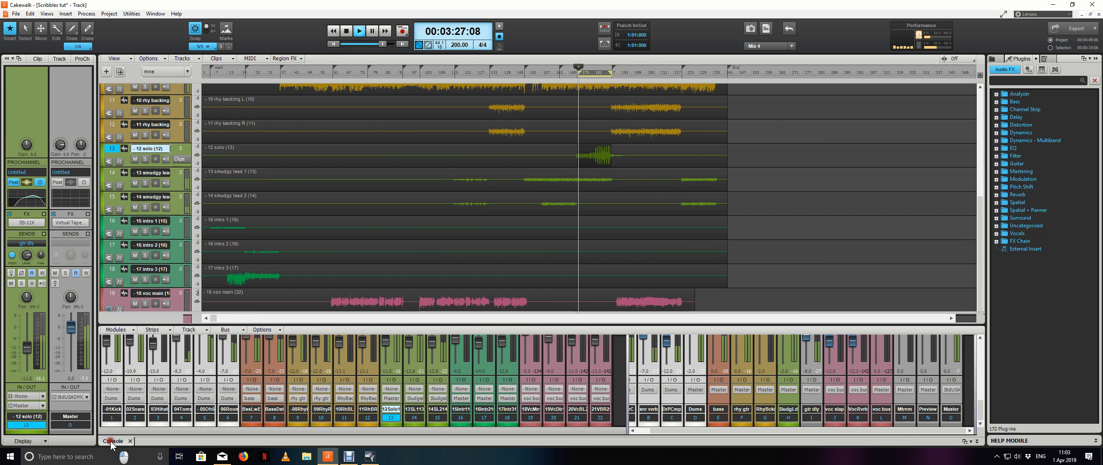
pyautogui.click(396, 275)
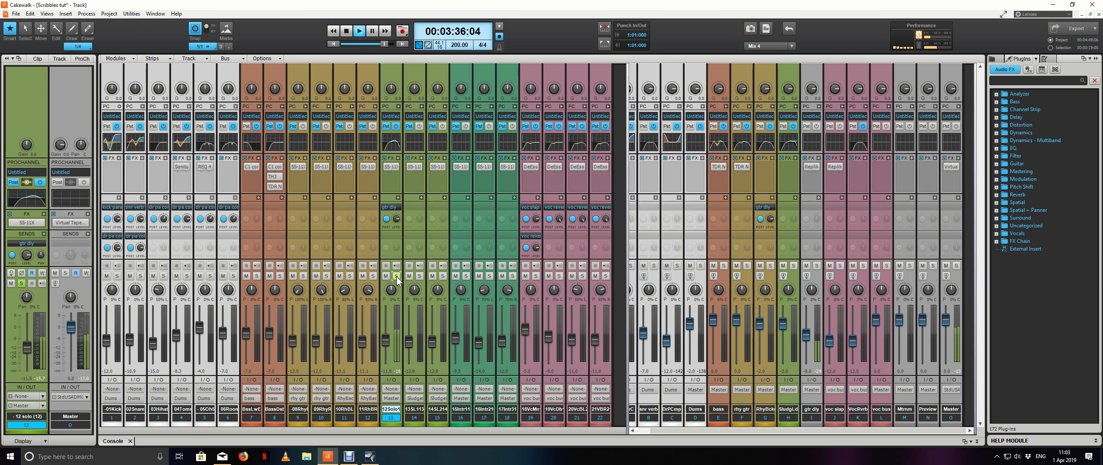
pyautogui.click(396, 276)
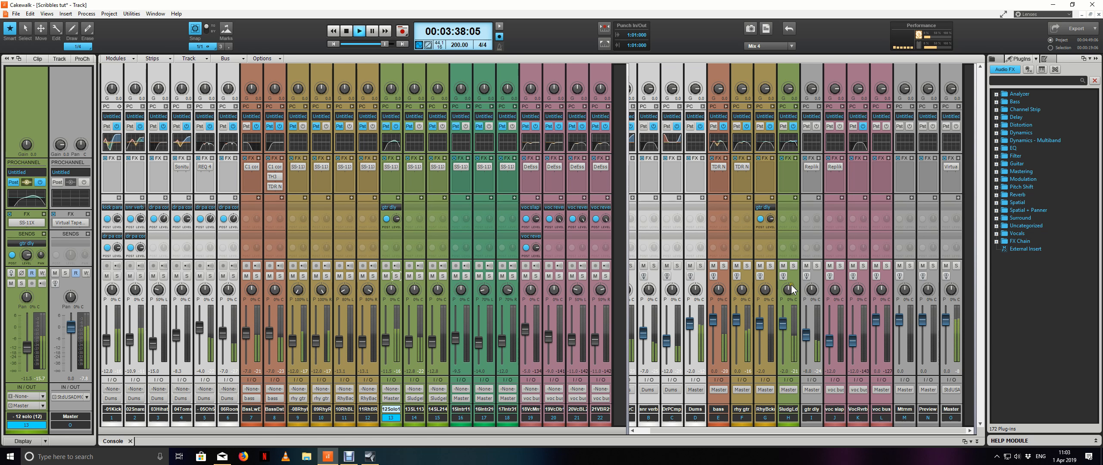
# Fine-tune the gtr dly bus fader, save the project, and compare the solo with that bus muted and unmuted
pyautogui.click(806, 267)
pyautogui.click(807, 268)
pyautogui.moveTo(806, 336); pyautogui.dragTo(806, 336)
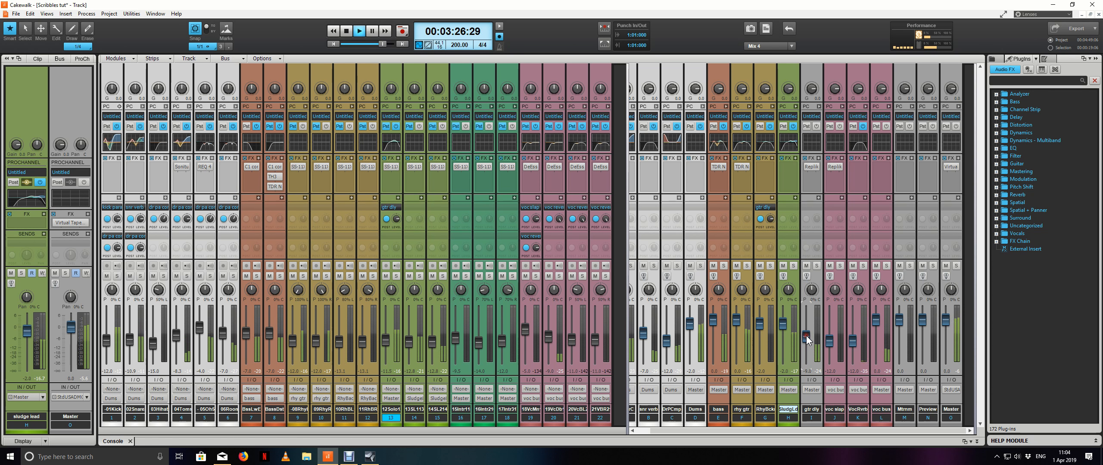
pyautogui.hotkey('ctrl', 's')
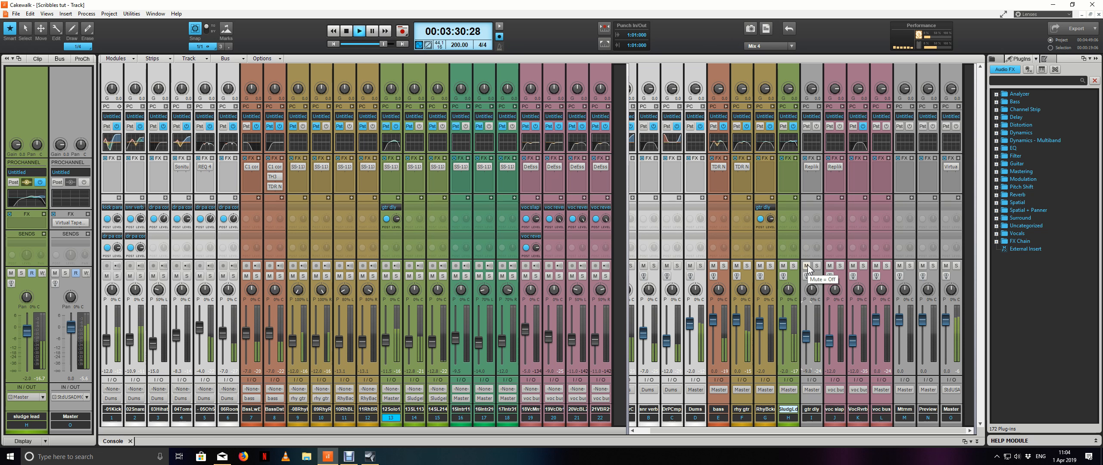
pyautogui.click(806, 266)
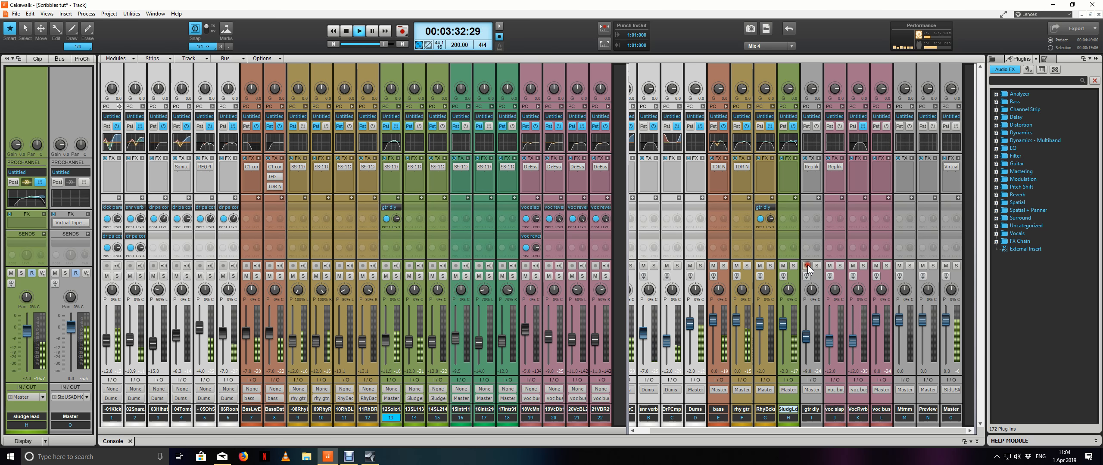
pyautogui.click(807, 265)
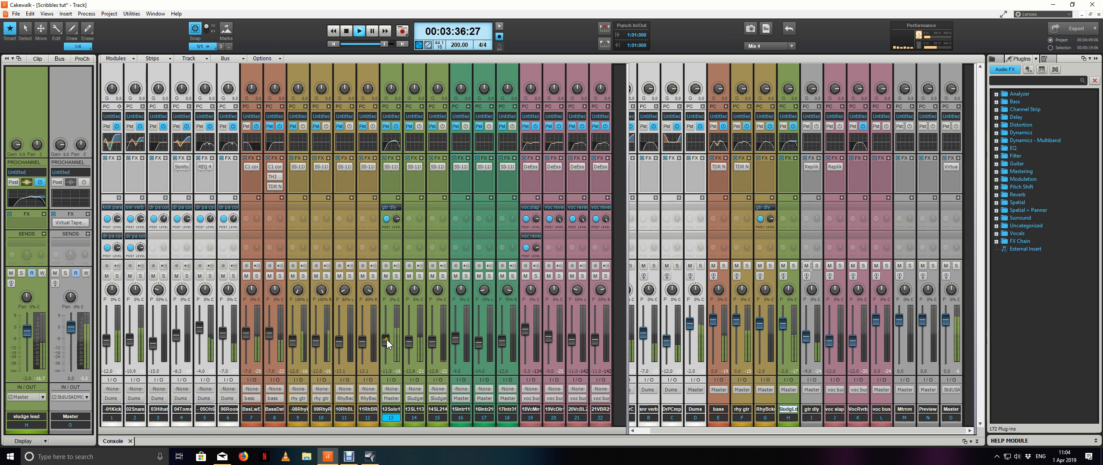
# Raise the 12 solo track fader slightly and switch the Master bus interleave to mono
pyautogui.moveTo(386, 340); pyautogui.dragTo(386, 339)
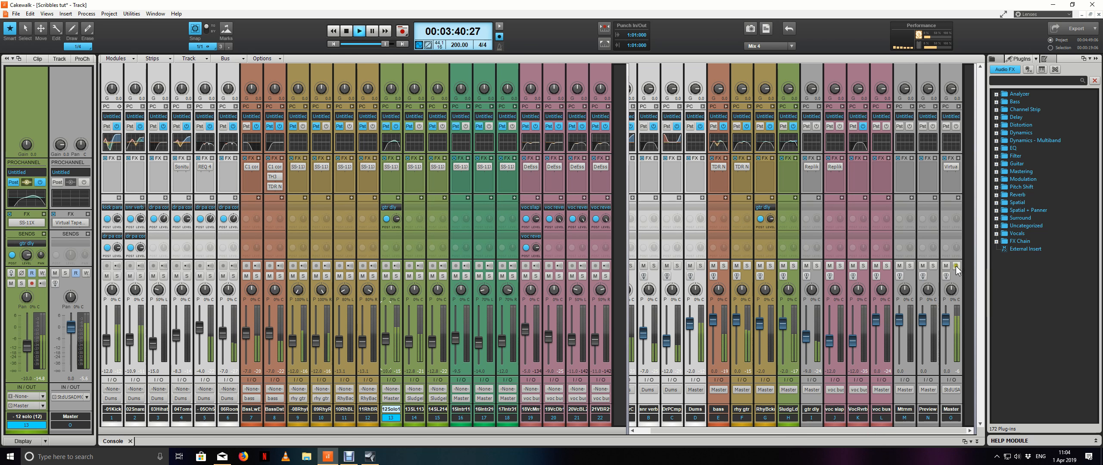
pyautogui.click(946, 276)
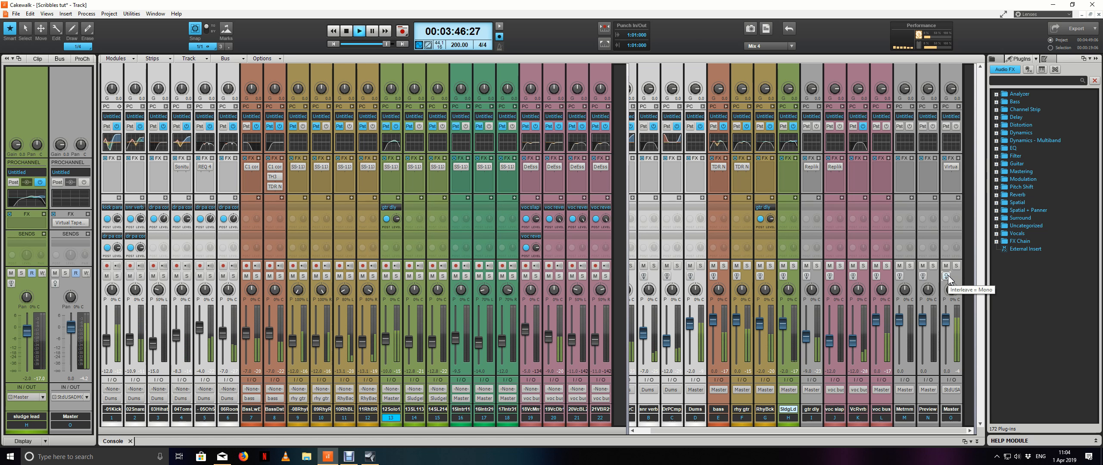
# Open the 12 solo track's QuadCurve equalizer, boost the hi-mid band around 2 kHz further, and adjust its width
pyautogui.click(393, 180)
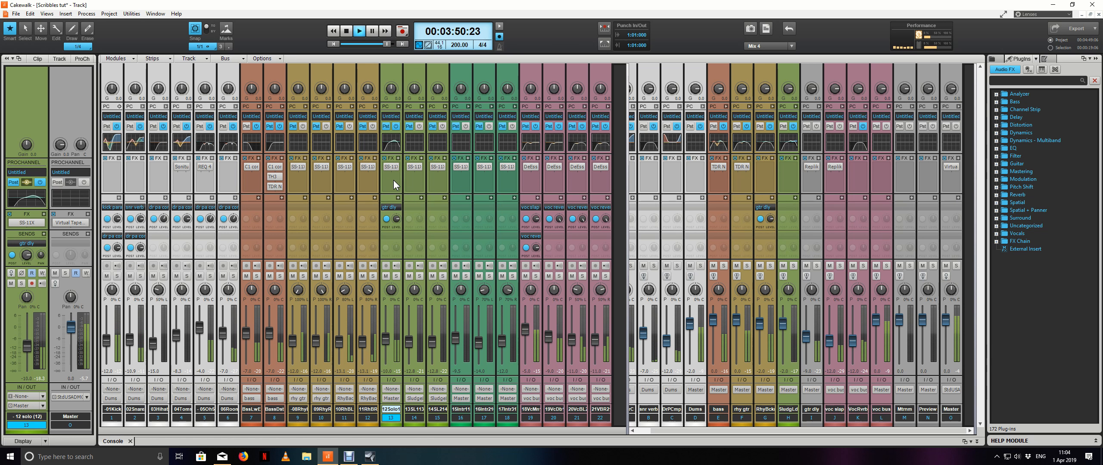
pyautogui.click(396, 107)
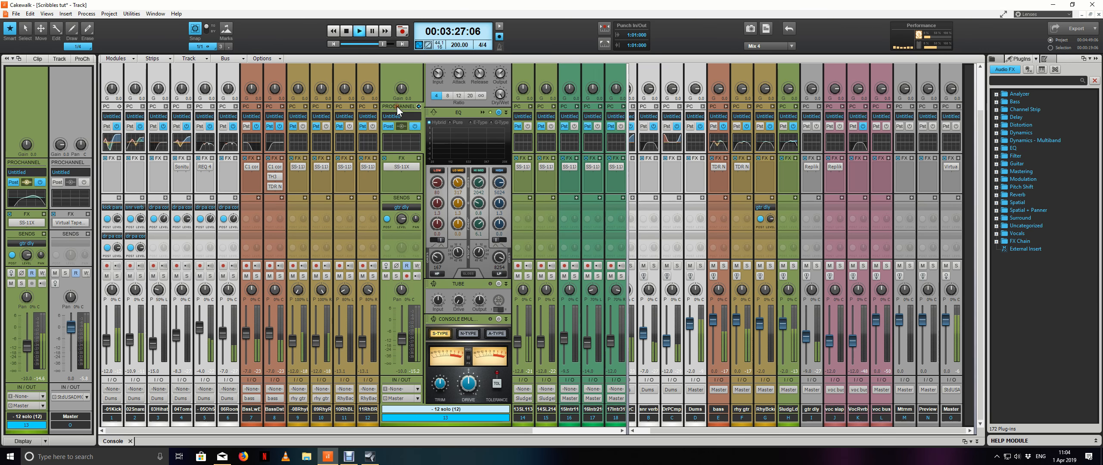
pyautogui.click(490, 111)
pyautogui.scroll(-5, 765, 140)
pyautogui.moveTo(765, 148)
pyautogui.mouseDown()
pyautogui.moveTo(795, 137)
pyautogui.moveTo(733, 136)
pyautogui.moveTo(786, 135)
pyautogui.moveTo(766, 138)
pyautogui.mouseUp()
pyautogui.scroll(8, 765, 140)
pyautogui.scroll(-2, 786, 134)
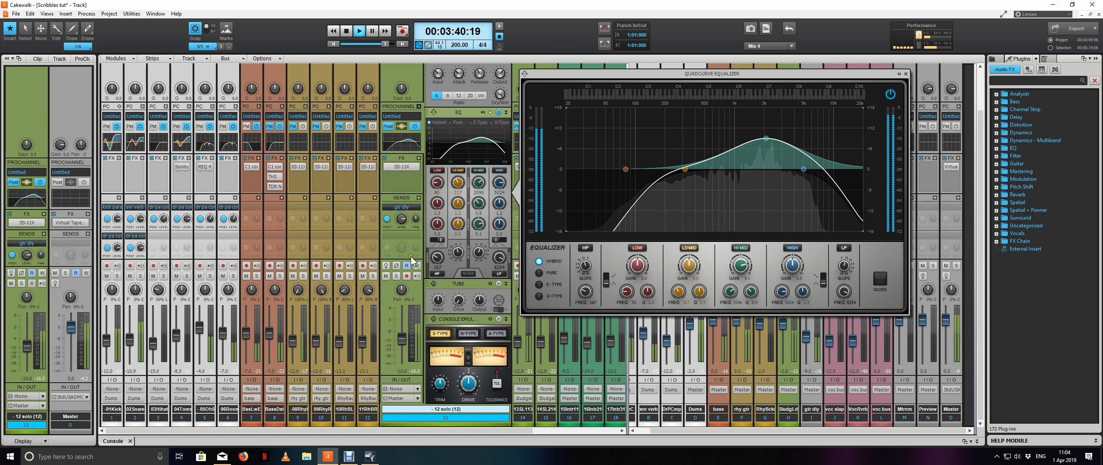
# Close the 12 solo ProChannel, return the Master bus interleave to stereo, and stop playback in the Track view
pyautogui.click(419, 106)
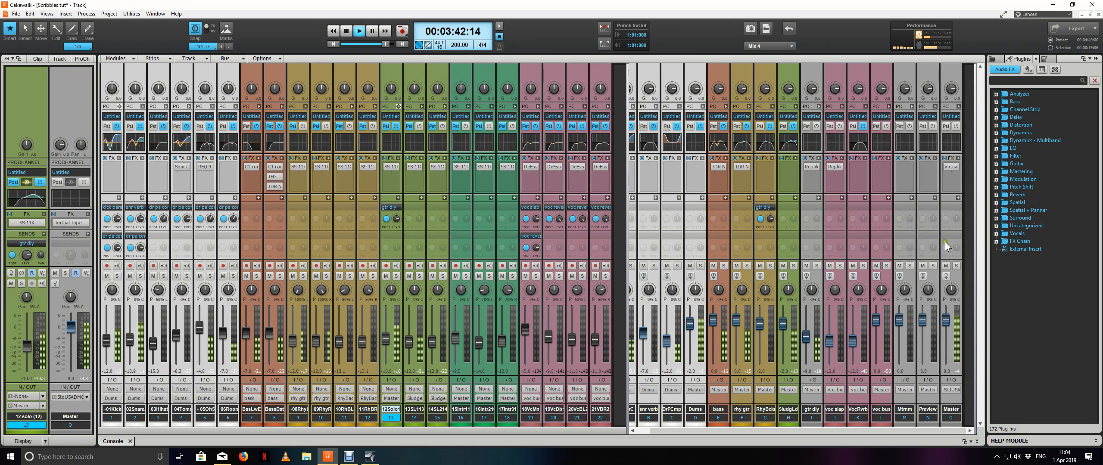
pyautogui.click(947, 277)
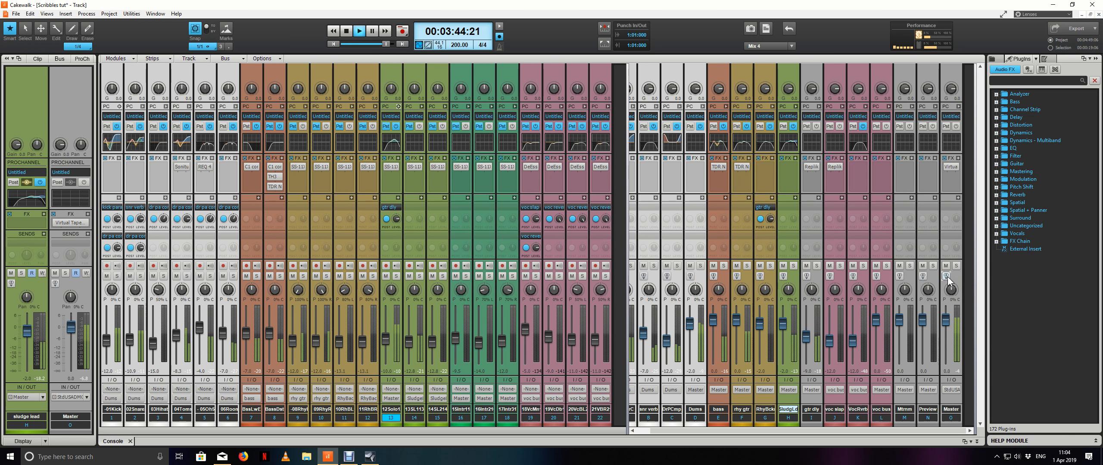
pyautogui.press('d')
pyautogui.press('space')
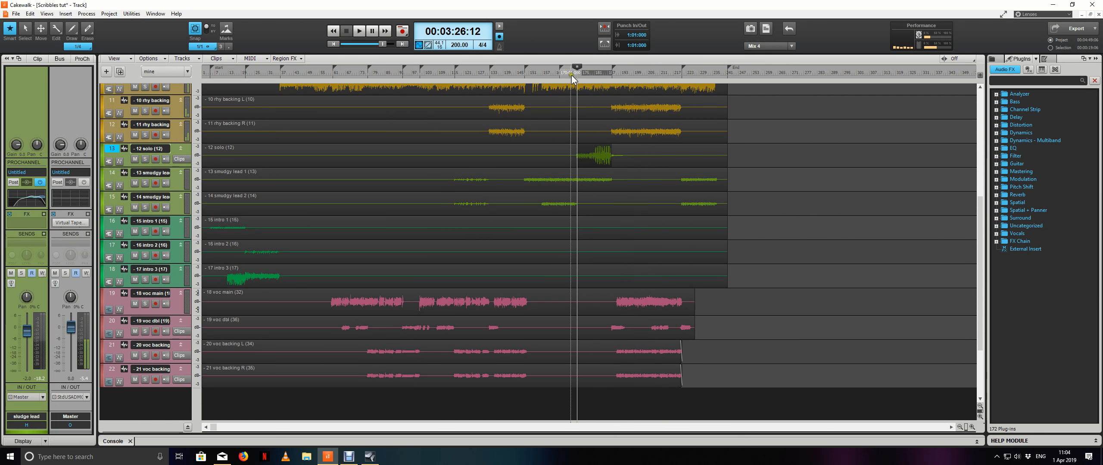
# Set the playback position to 00:03:21:18 just before the solo, save the project, and play from there
pyautogui.click(568, 75)
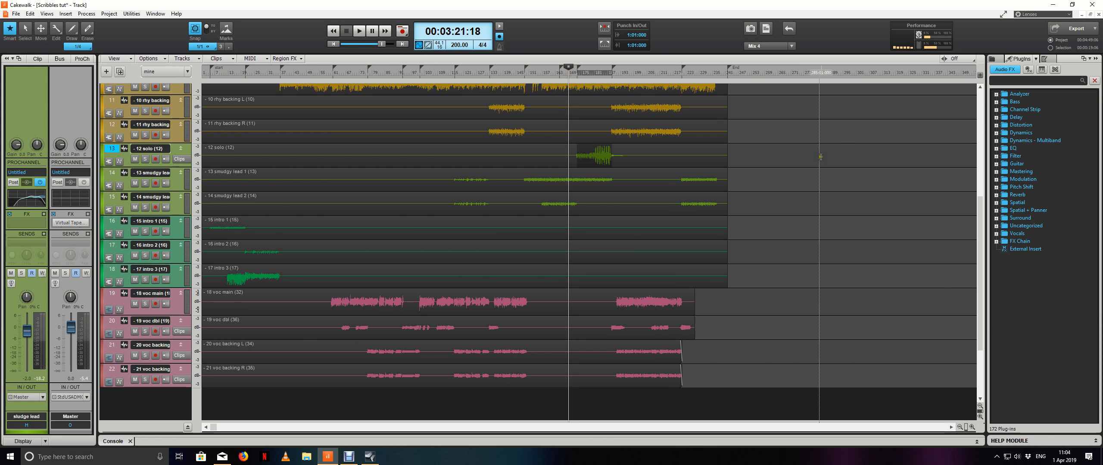
pyautogui.hotkey('ctrl', 's')
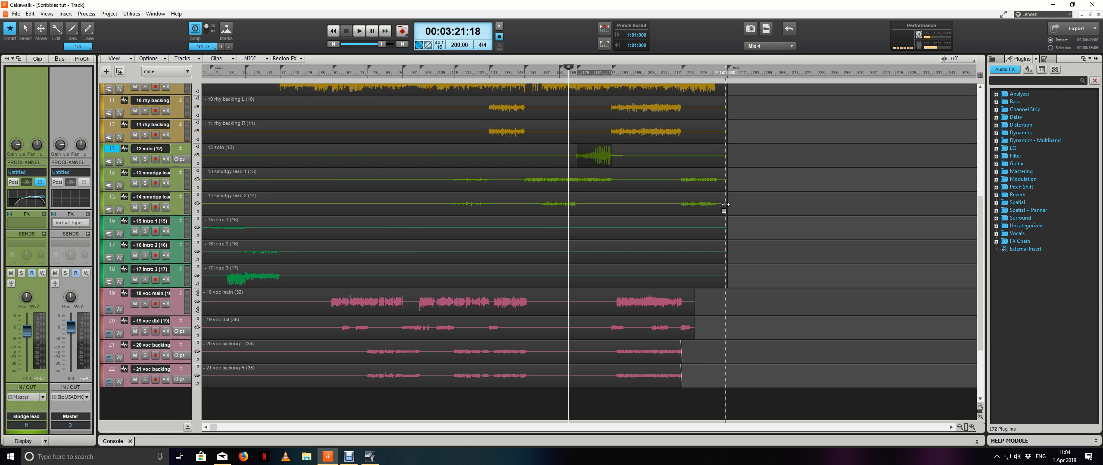
pyautogui.press('space')
pyautogui.scroll(5, 797, 188)
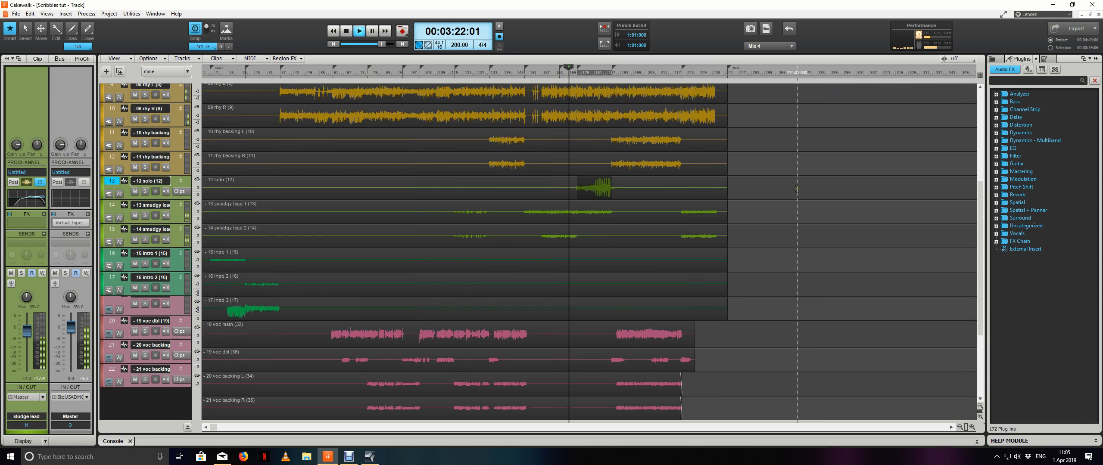
pyautogui.scroll(-5, 797, 188)
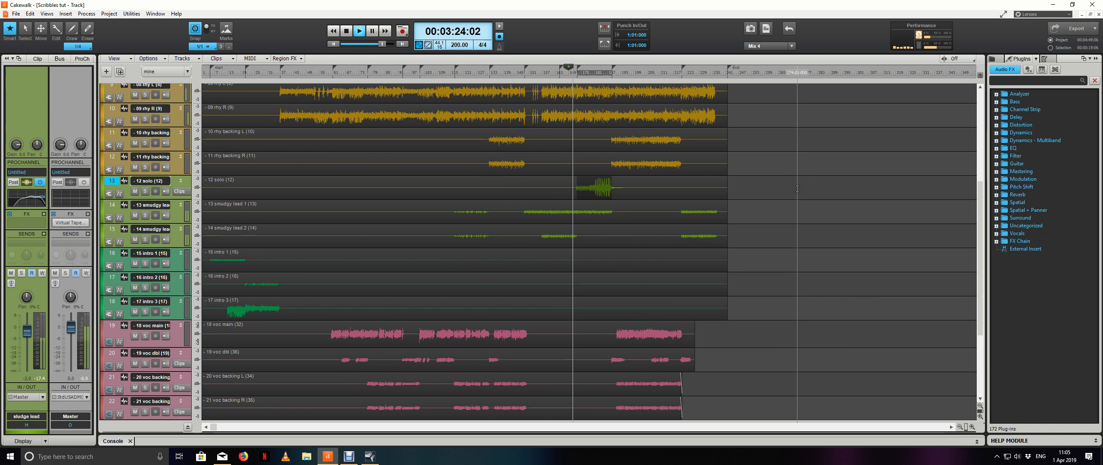
# In the Console view, lower the 12 solo track fader to about -11.5 dB and save the project
pyautogui.click(114, 441)
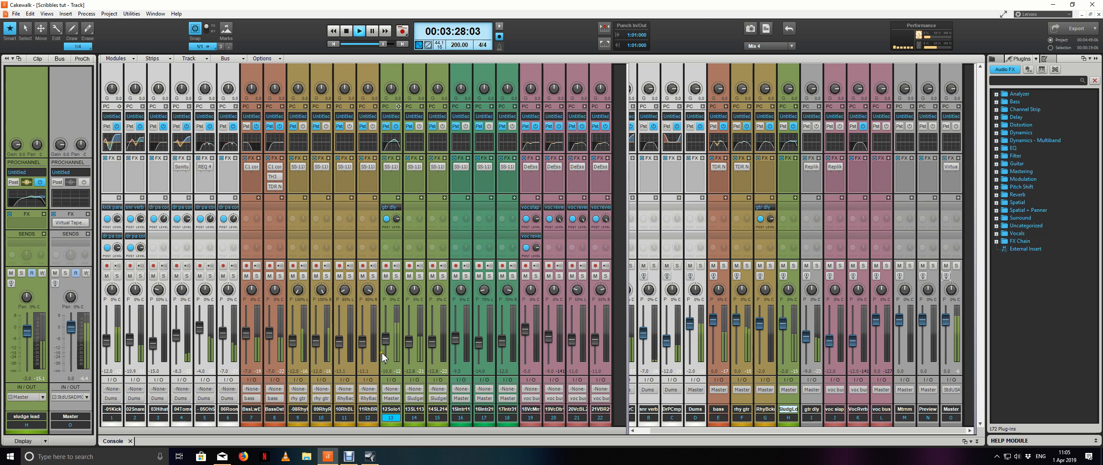
pyautogui.click(386, 339)
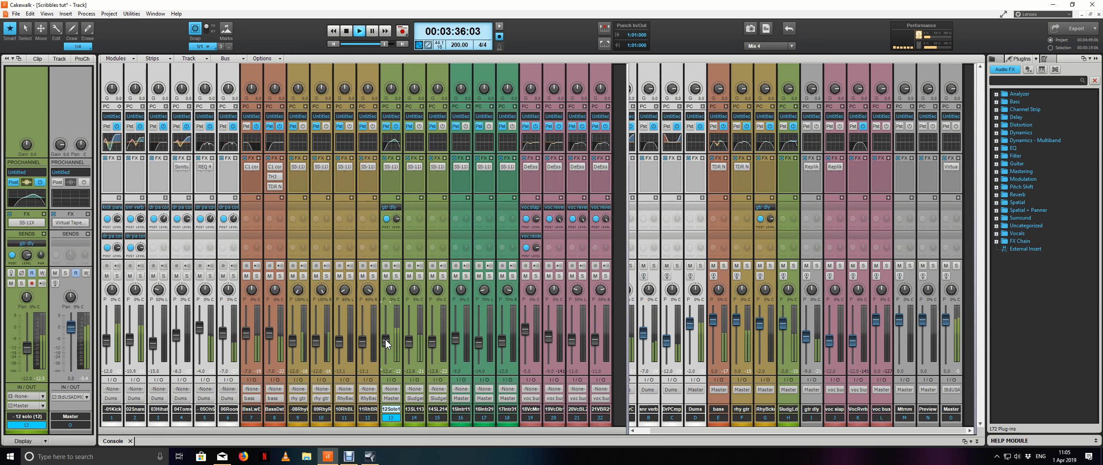
pyautogui.scroll(2, 385, 340)
pyautogui.hotkey('ctrl', 's')
# Reset the voc bus fader to 0 dB and replay the mix from the start of the 12 solo part
pyautogui.click(874, 317)
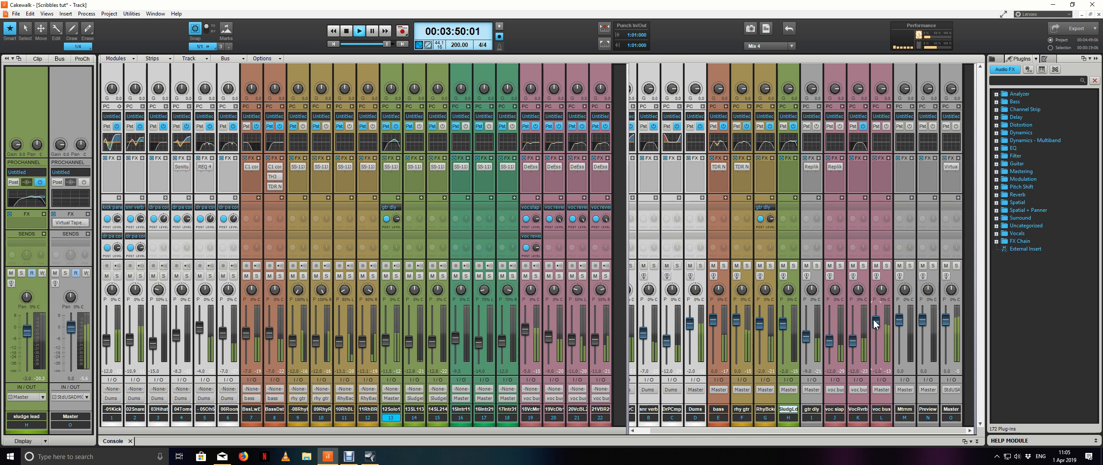
pyautogui.doubleClick(873, 320)
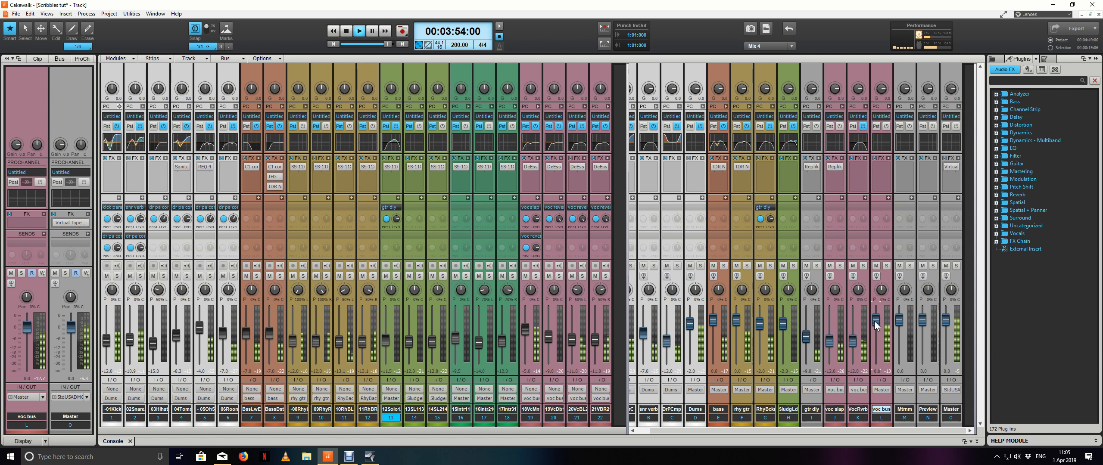
pyautogui.press('d')
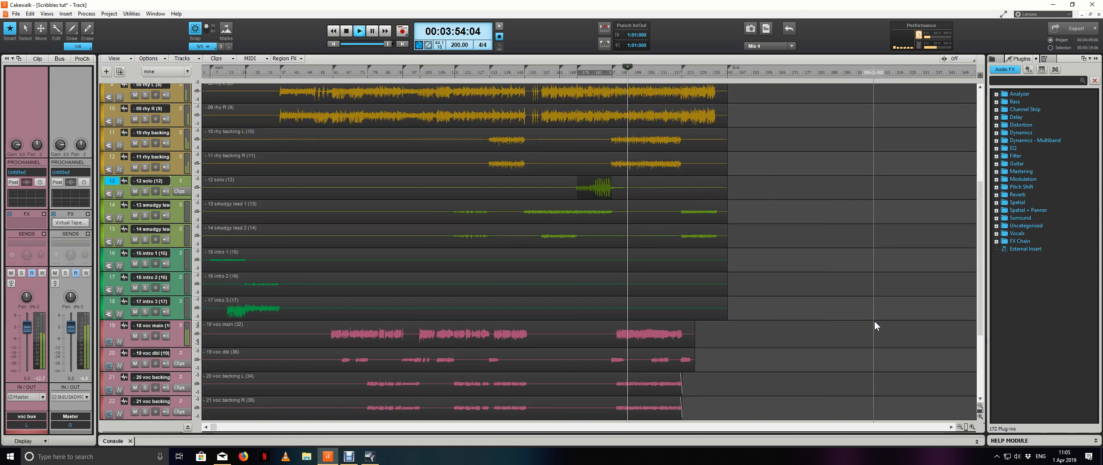
pyautogui.click(577, 74)
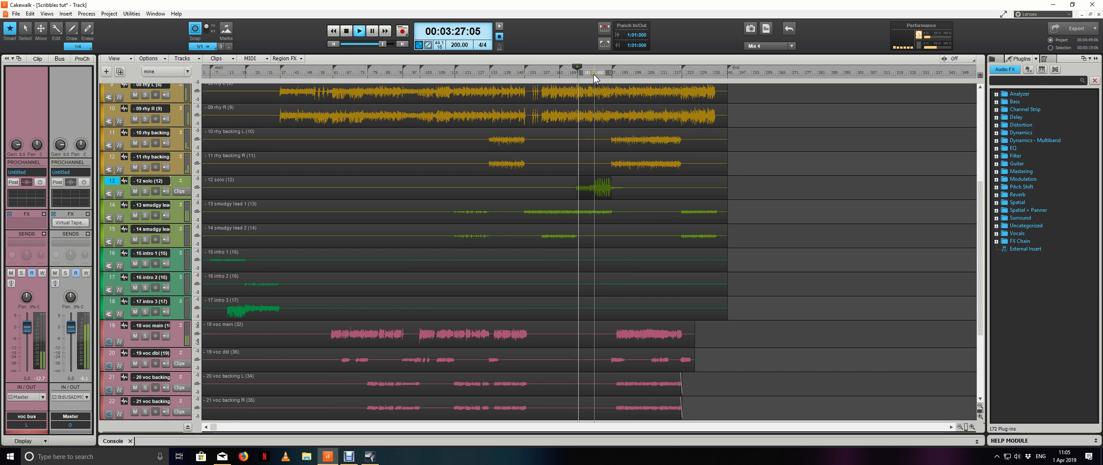
pyautogui.click(567, 74)
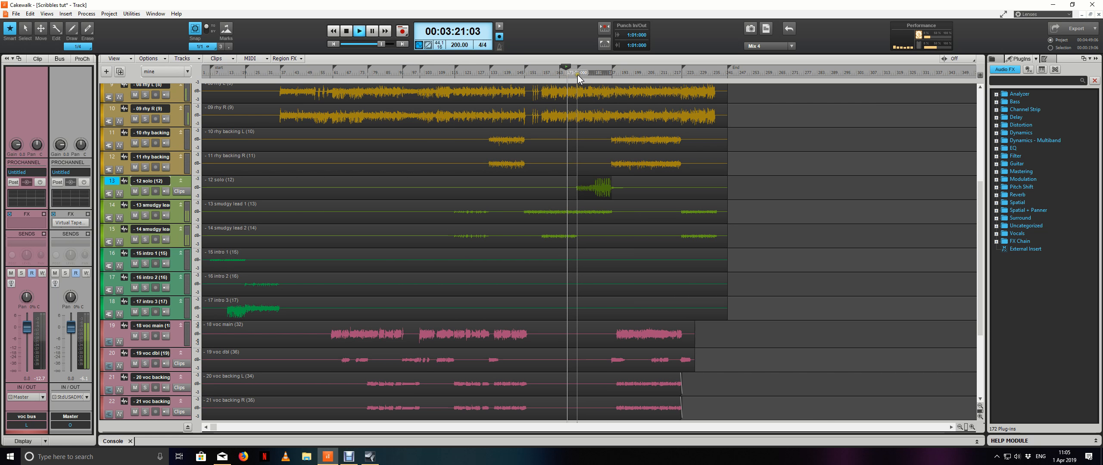
pyautogui.click(577, 75)
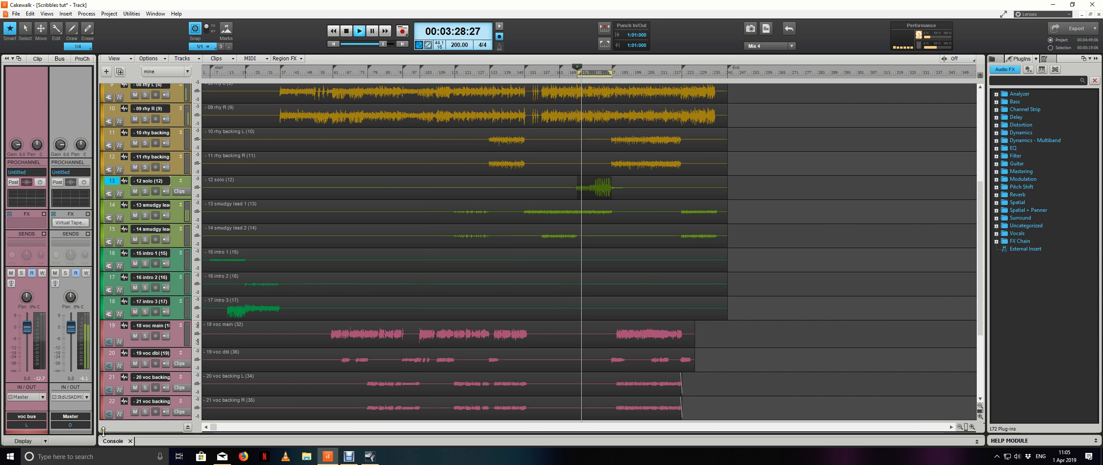
# In the Console view, move the 12 solo track's high-mid EQ boost up to about 3 kHz and switch the Master bus interleave to mono
pyautogui.hotkey('alt', '2')
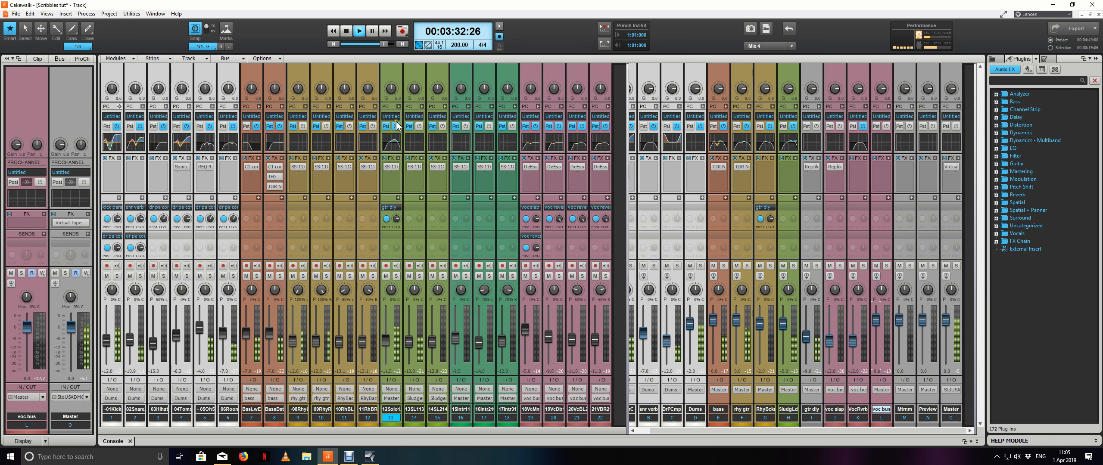
pyautogui.click(398, 103)
pyautogui.click(398, 106)
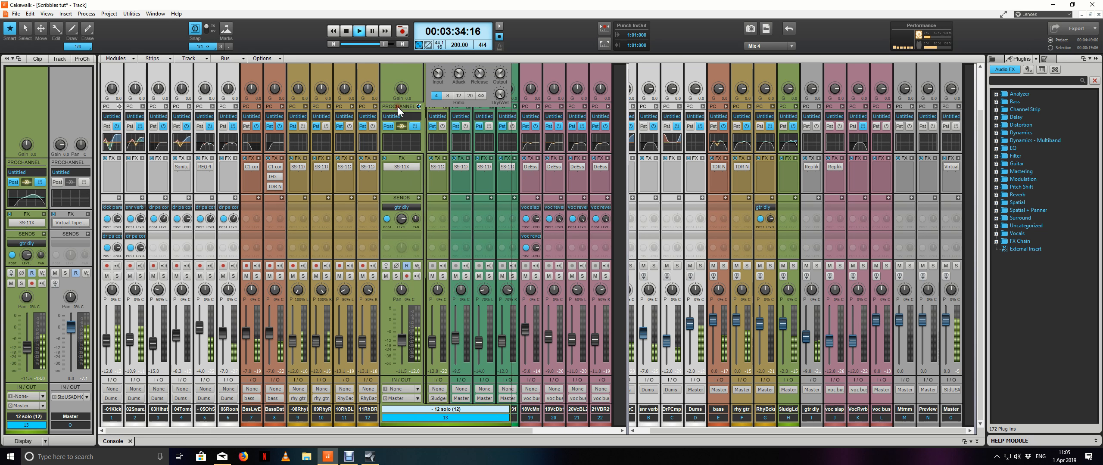
pyautogui.click(482, 113)
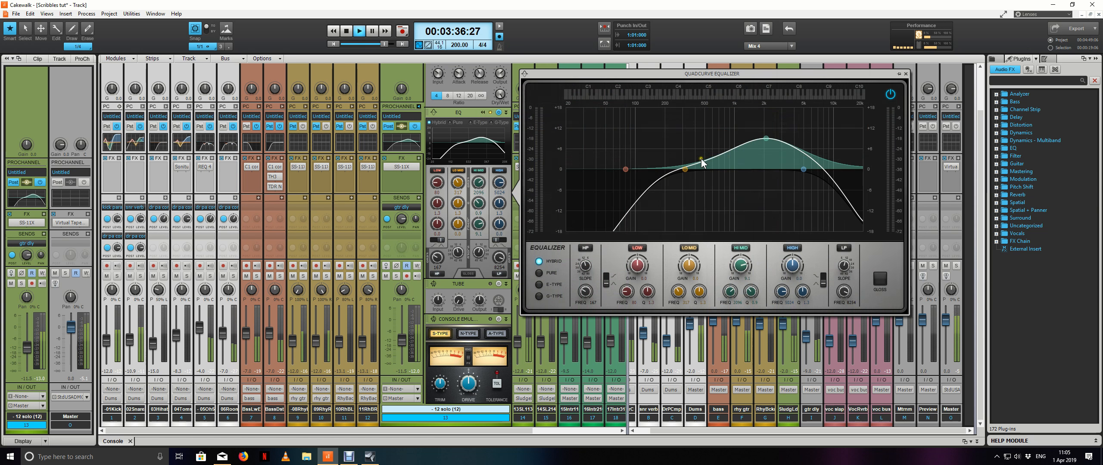
pyautogui.moveTo(766, 138); pyautogui.dragTo(782, 136)
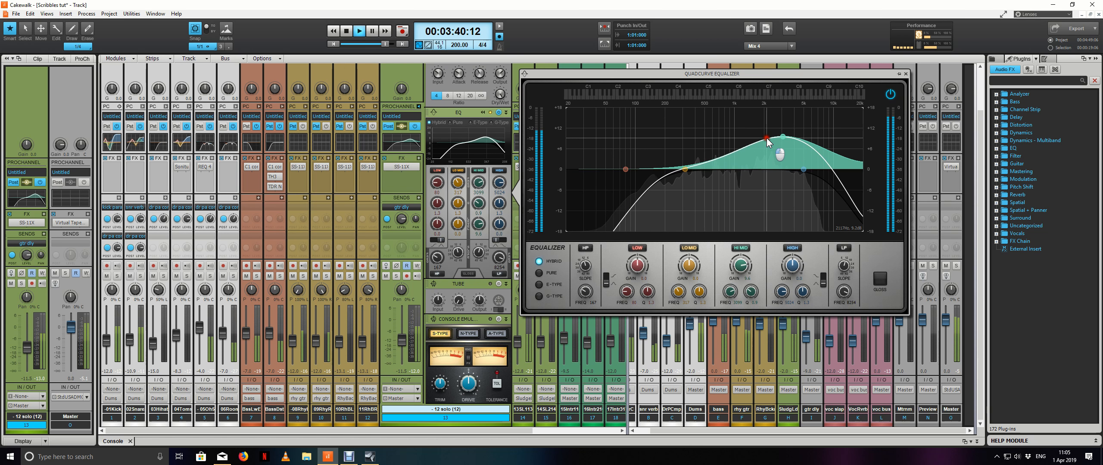
pyautogui.click(946, 277)
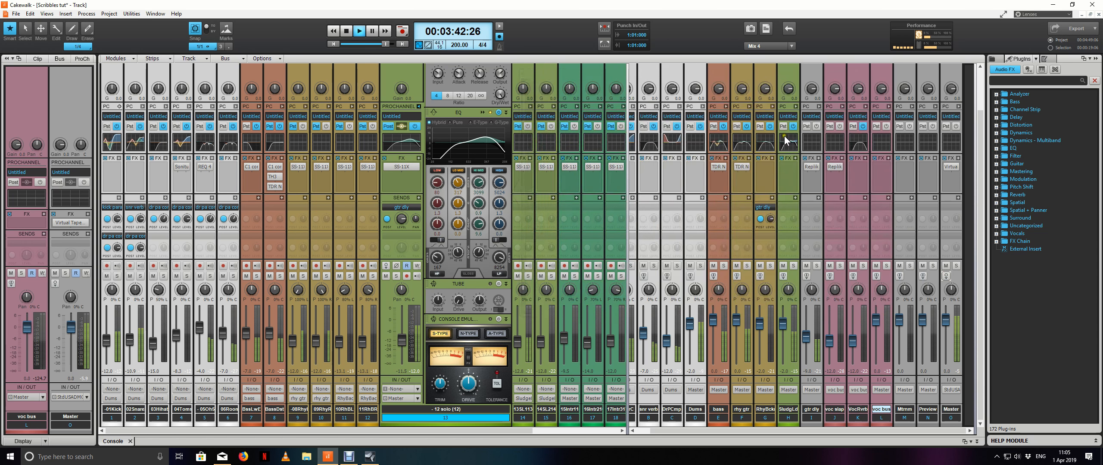
# Reduce the gain of the 12 solo track's high-mid EQ boost and briefly solo the track to check it
pyautogui.click(483, 112)
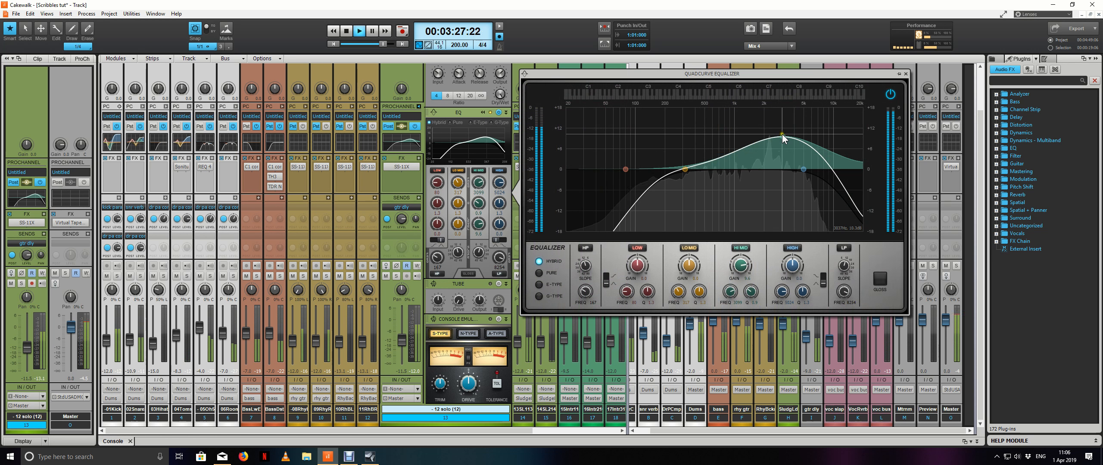
pyautogui.moveTo(783, 137)
pyautogui.mouseDown()
pyautogui.moveTo(780, 147)
pyautogui.moveTo(734, 147)
pyautogui.moveTo(789, 147)
pyautogui.moveTo(784, 135)
pyautogui.moveTo(784, 149)
pyautogui.moveTo(752, 145)
pyautogui.moveTo(784, 147)
pyautogui.mouseUp()
pyautogui.click(396, 277)
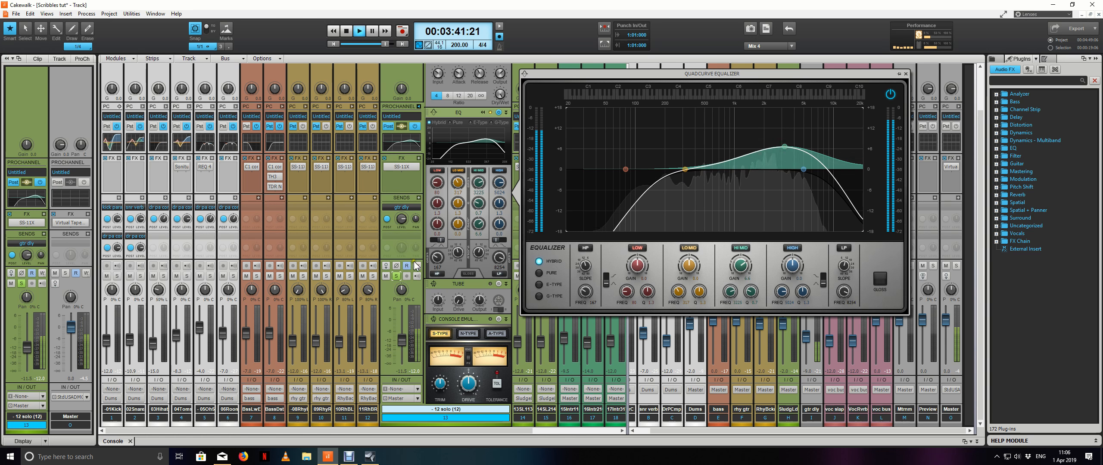
pyautogui.click(396, 276)
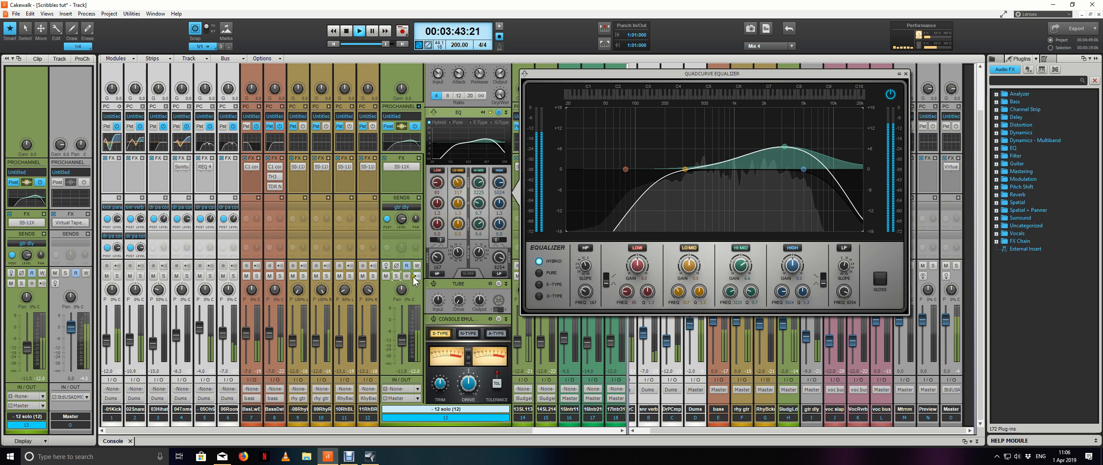
# Raise the 12 solo track fader to about -10 dB and return the Master bus interleave to stereo
pyautogui.moveTo(402, 340)
pyautogui.scroll(5, 402, 344)
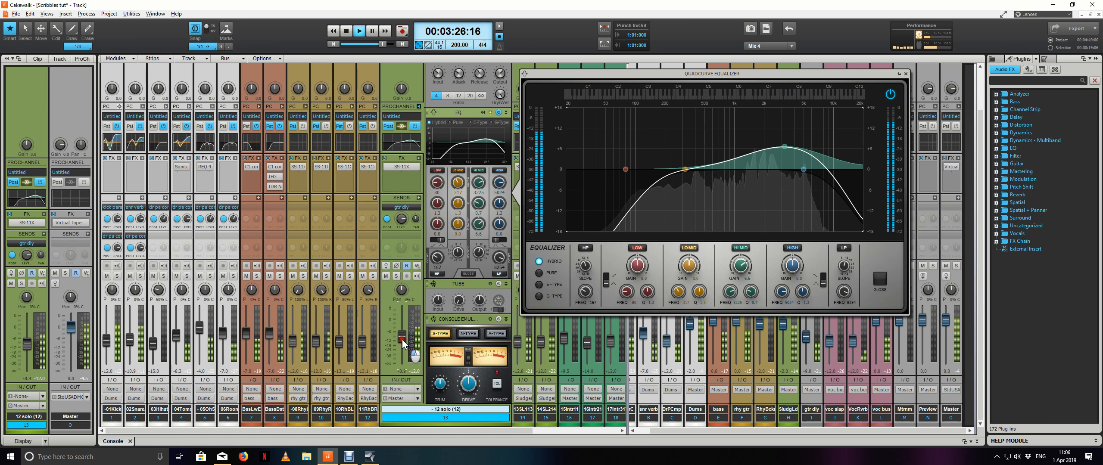
pyautogui.moveTo(402, 340); pyautogui.dragTo(402, 341)
pyautogui.click(945, 278)
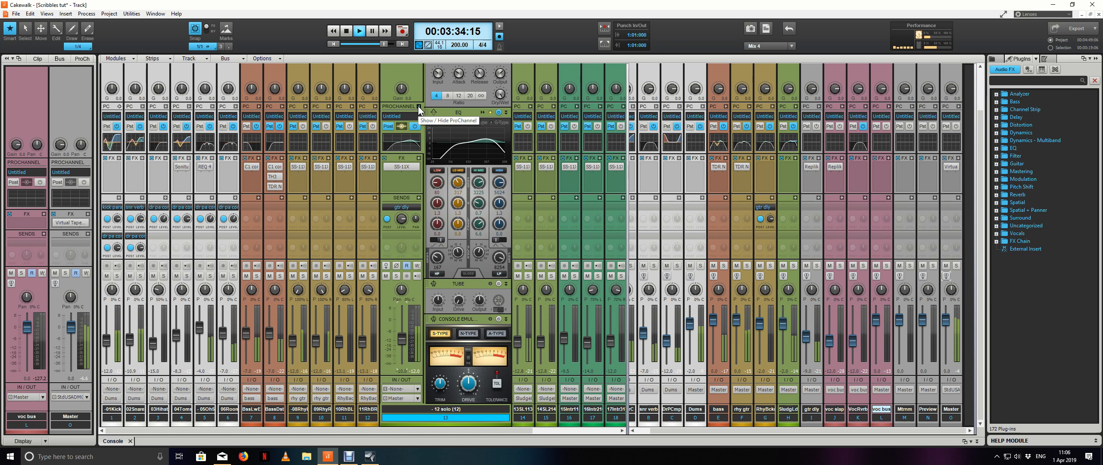
# Close the 12 solo ProChannel and replay the mix in the Track view from 00:03:21:18, just before the solo
pyautogui.click(418, 106)
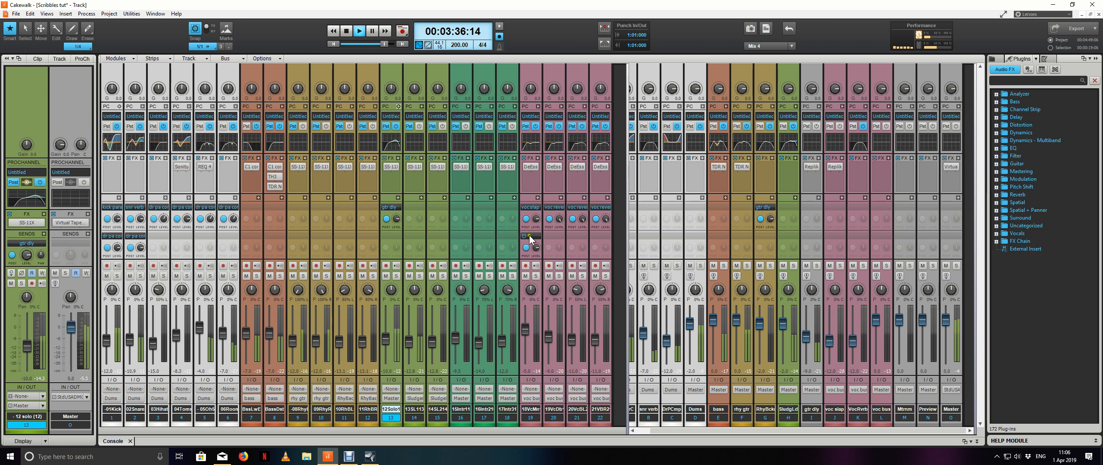
pyautogui.press('d')
pyautogui.press('space')
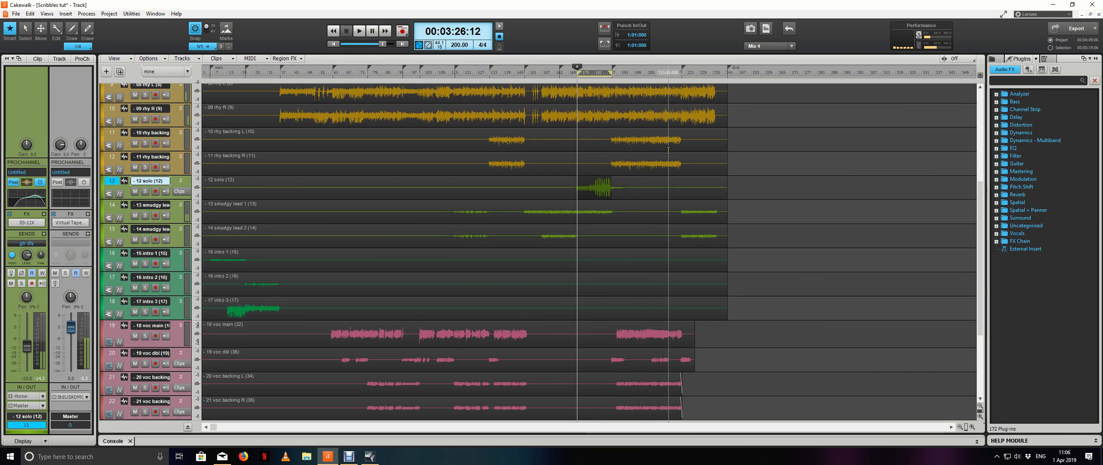
pyautogui.click(567, 72)
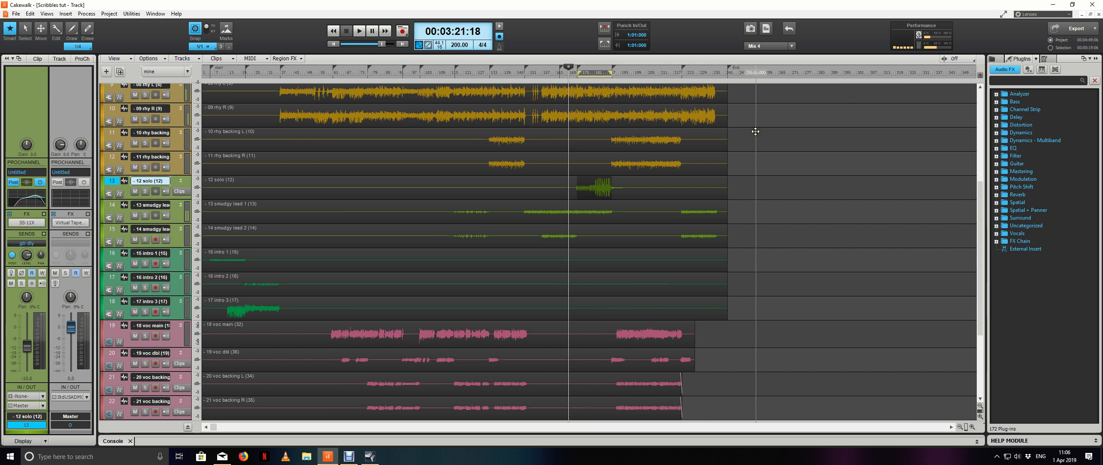
pyautogui.press('space')
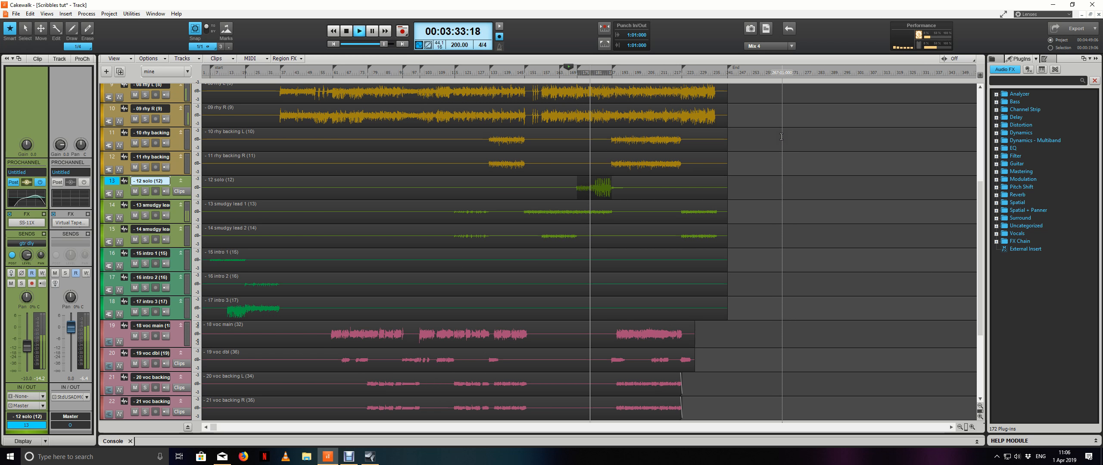
# In the Console view, lower the 12 solo fader to about -11 dB, stop playback and return to the Track view
pyautogui.click(113, 441)
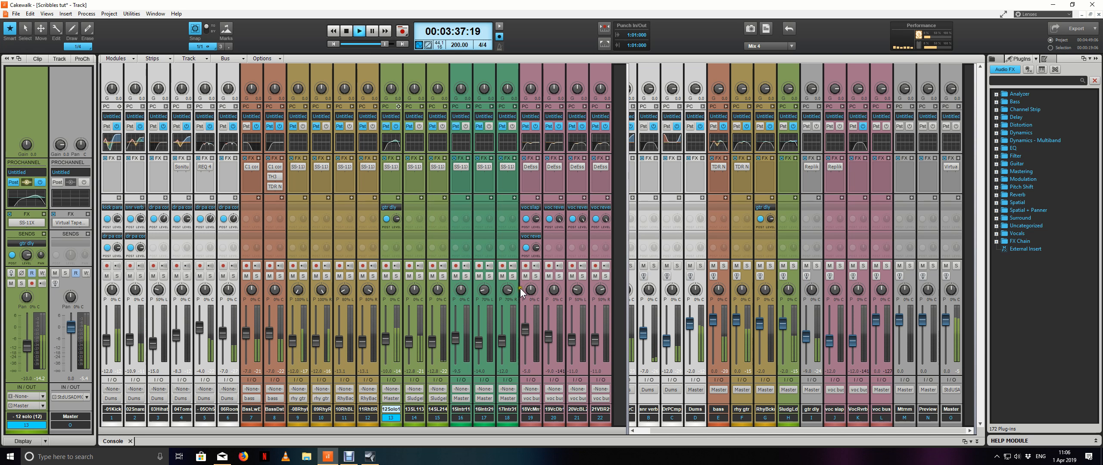
pyautogui.click(398, 219)
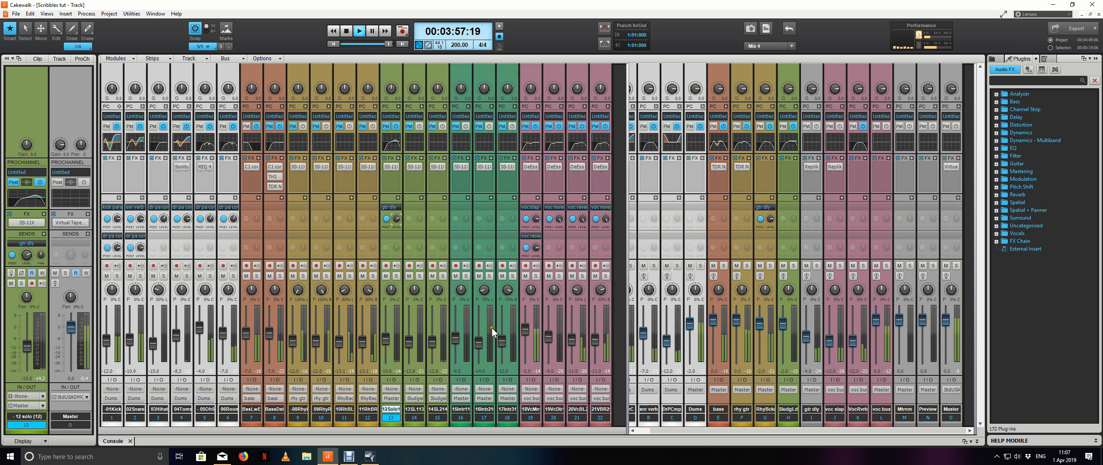
pyautogui.moveTo(385, 338)
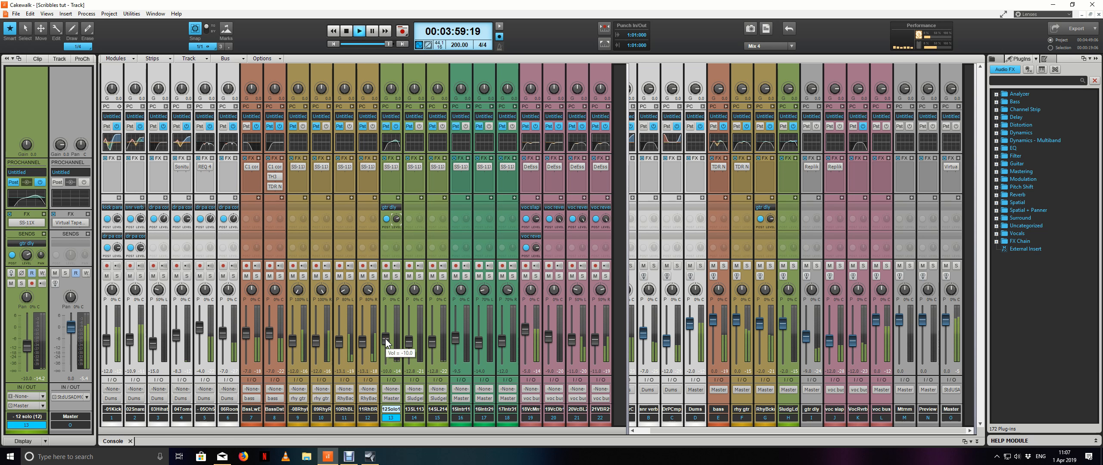
pyautogui.moveTo(385, 339); pyautogui.dragTo(385, 338)
pyautogui.press('space')
pyautogui.press('d')
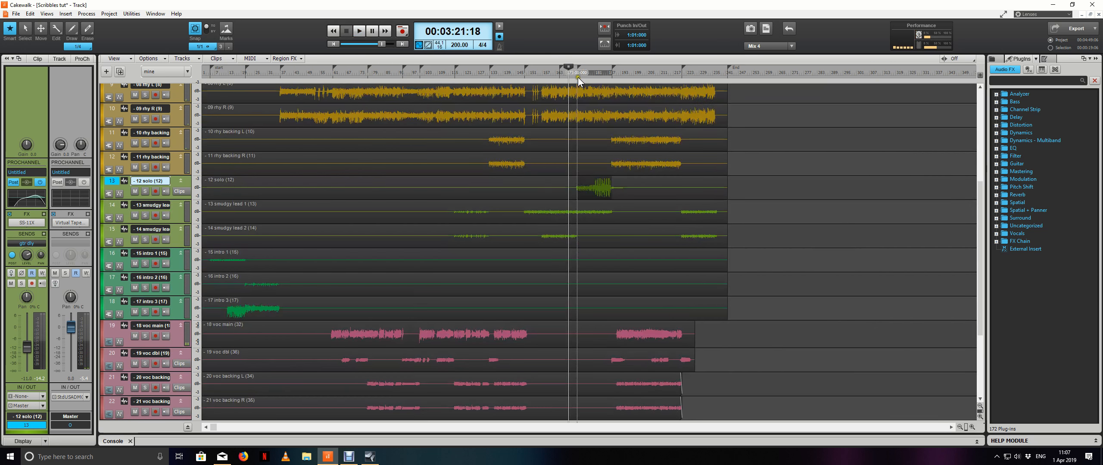
# Play from the start of the 12 solo part and spot-check its later section, its end and the vocal re-entry
pyautogui.click(577, 78)
pyautogui.press('space')
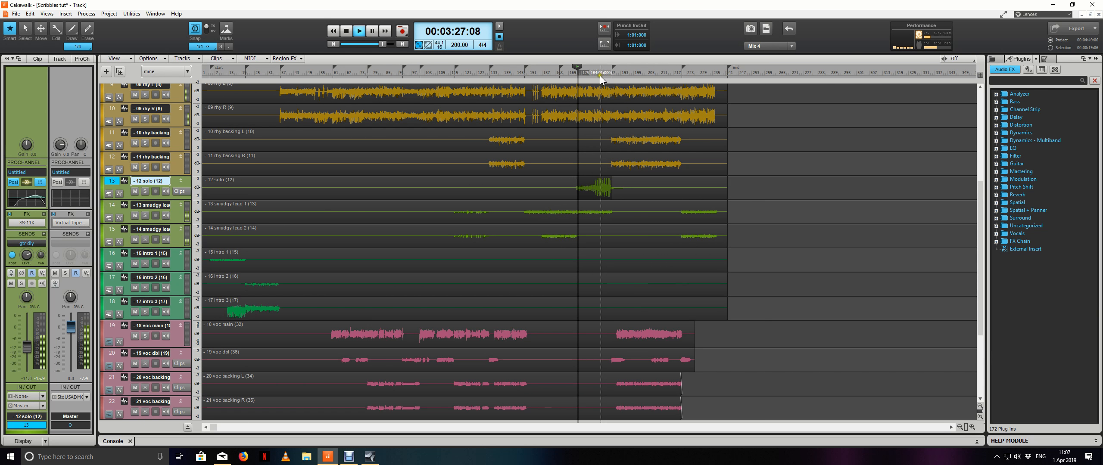
pyautogui.click(599, 72)
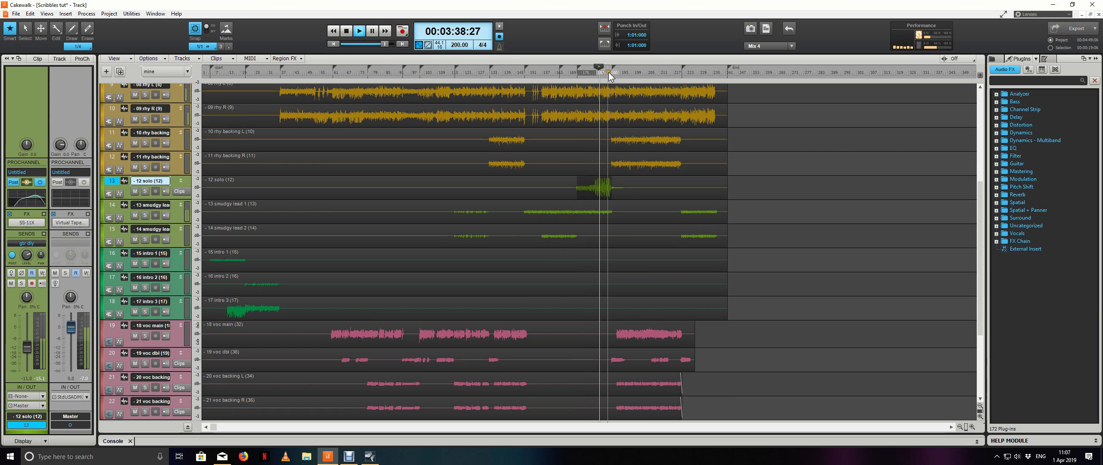
pyautogui.click(612, 72)
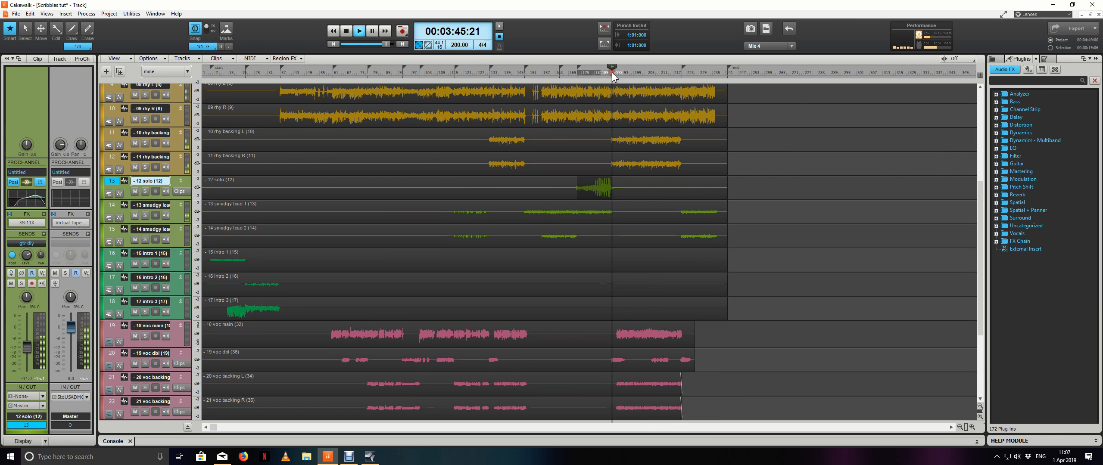
pyautogui.click(623, 72)
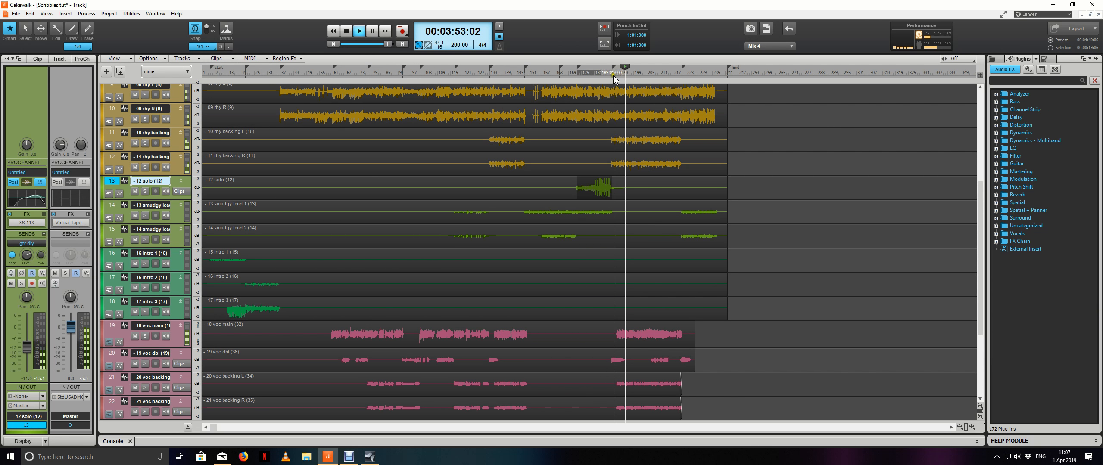
# Replay from 00:03:32:12 within the solo, set the 12 solo fader to about -10.5 dB and stop playback
pyautogui.click(588, 72)
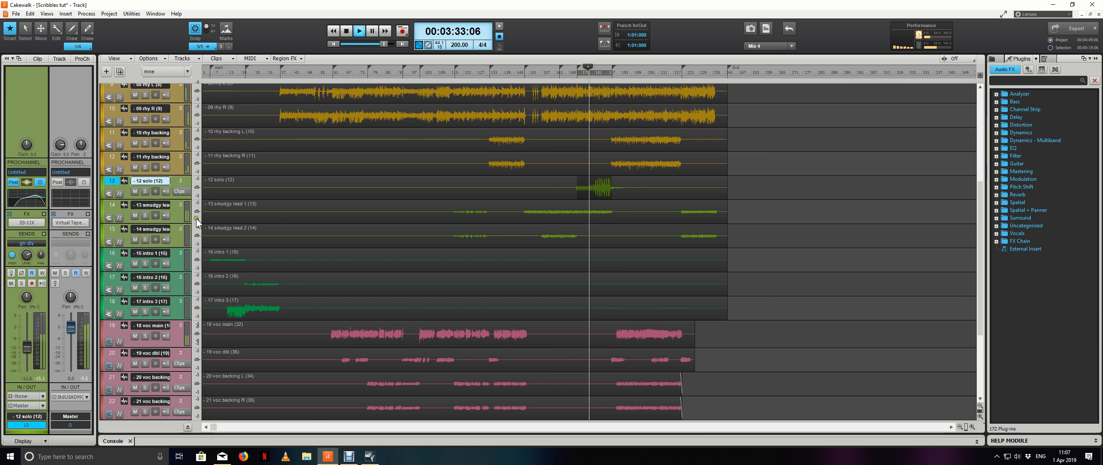
pyautogui.moveTo(26, 345); pyautogui.dragTo(26, 345)
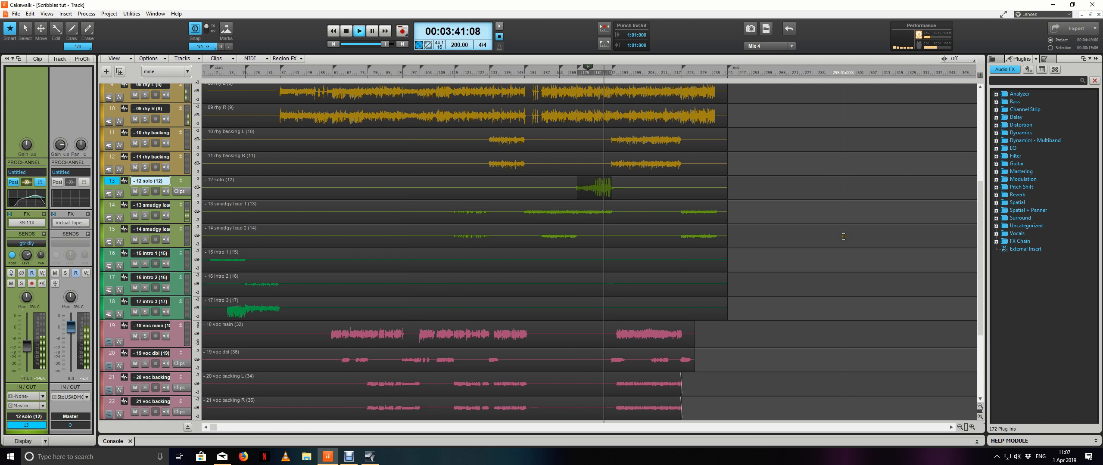
pyautogui.press('space')
# In the Console view, examine the effects and sends across the tracks and buses, including voc reverb, kick para comp, 02 snare and Dums
pyautogui.click(113, 441)
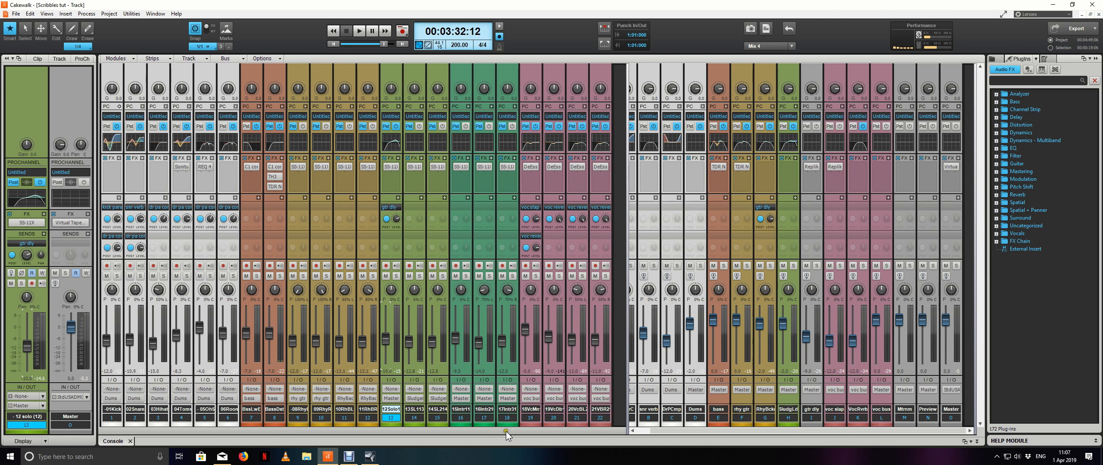
pyautogui.moveTo(688, 429); pyautogui.dragTo(590, 430)
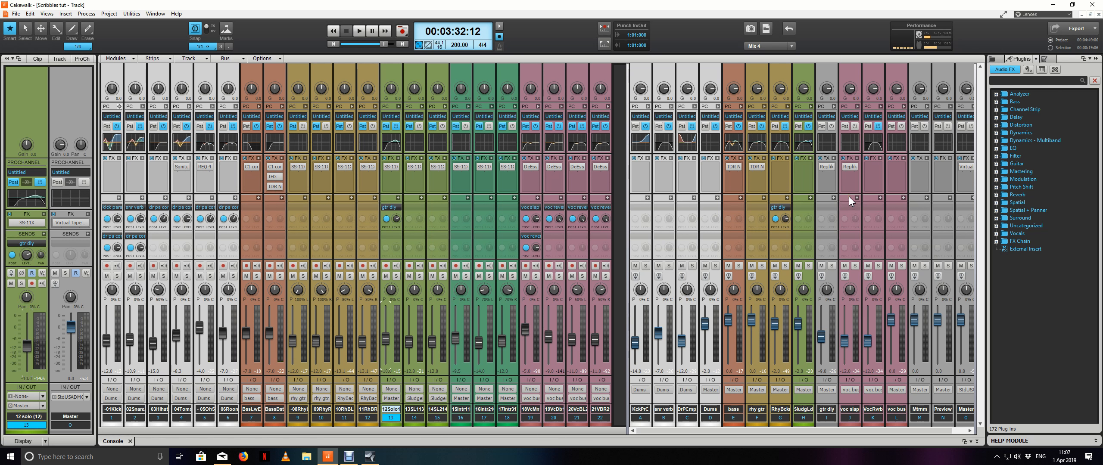
pyautogui.click(877, 181)
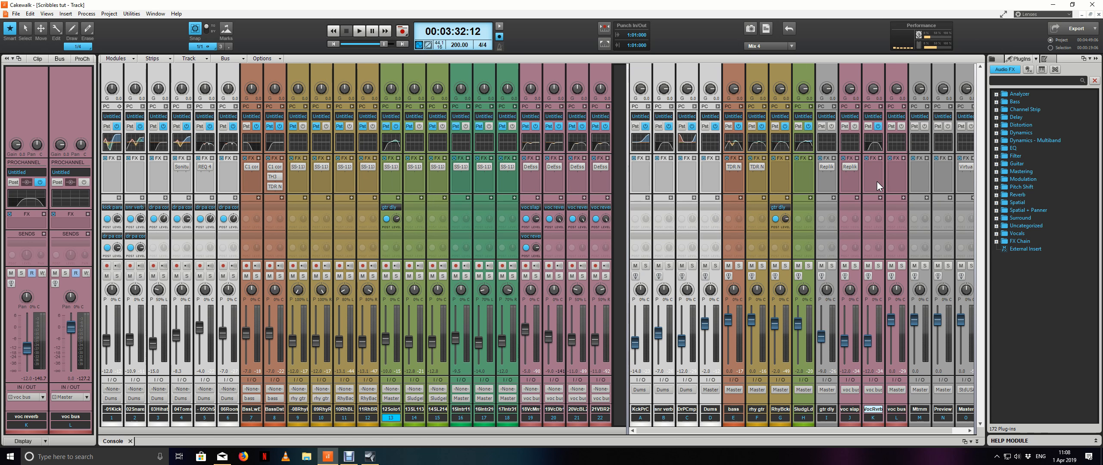
pyautogui.click(644, 183)
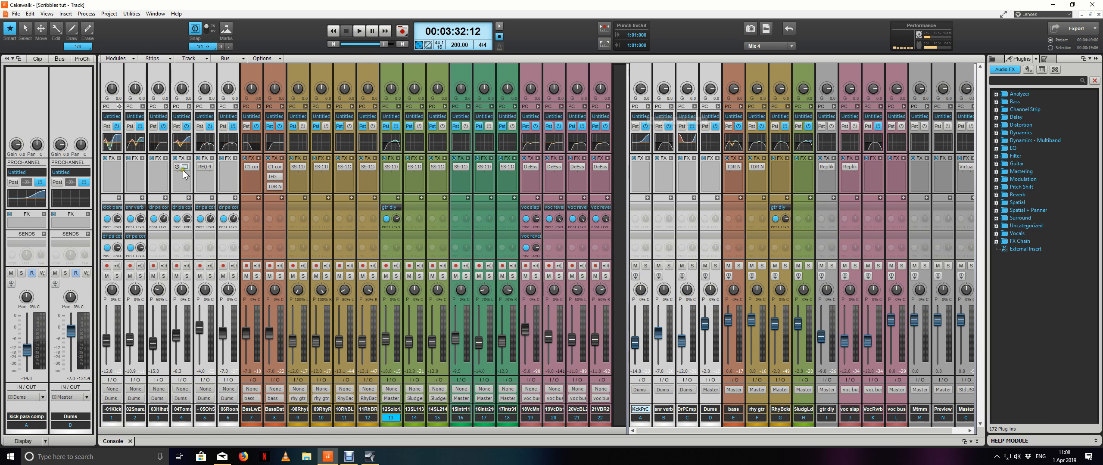
pyautogui.click(139, 165)
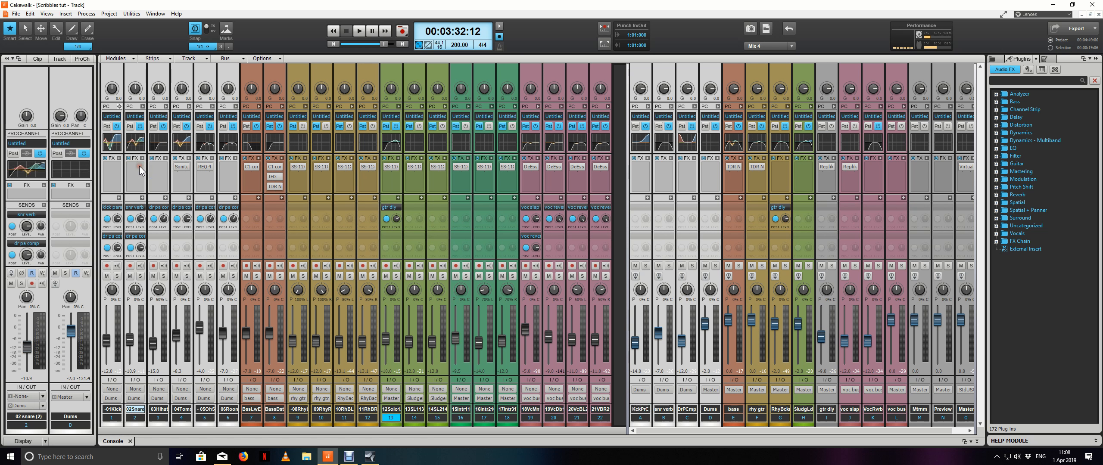
pyautogui.click(709, 182)
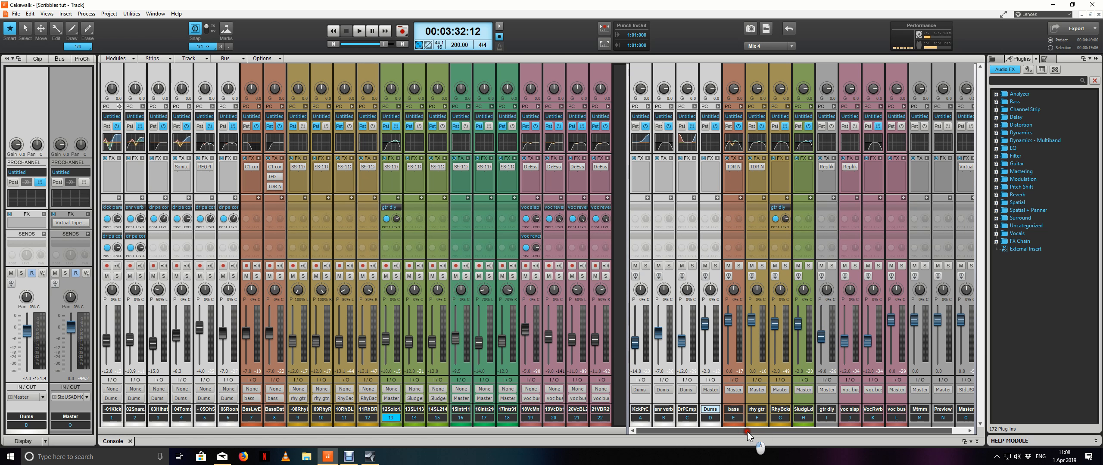
pyautogui.moveTo(747, 432); pyautogui.dragTo(762, 432)
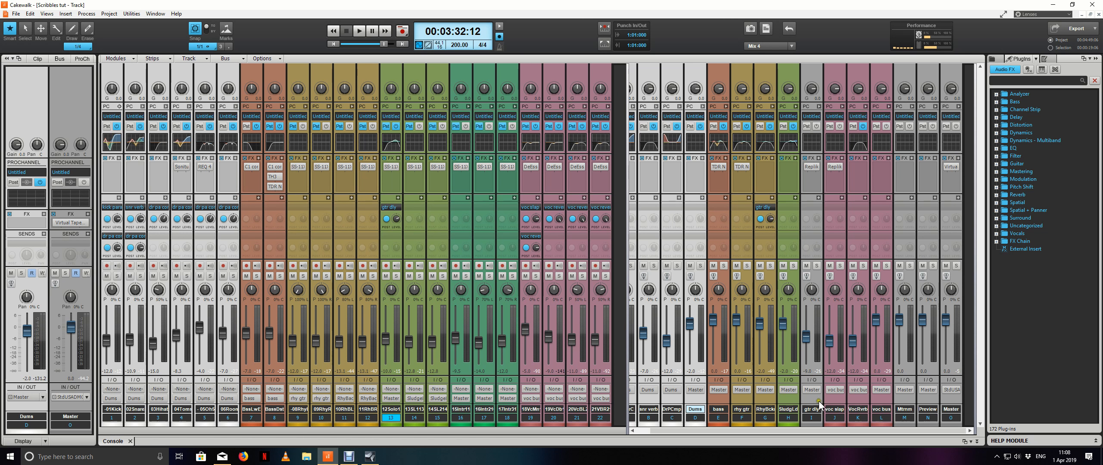
pyautogui.moveTo(833, 431); pyautogui.dragTo(775, 438)
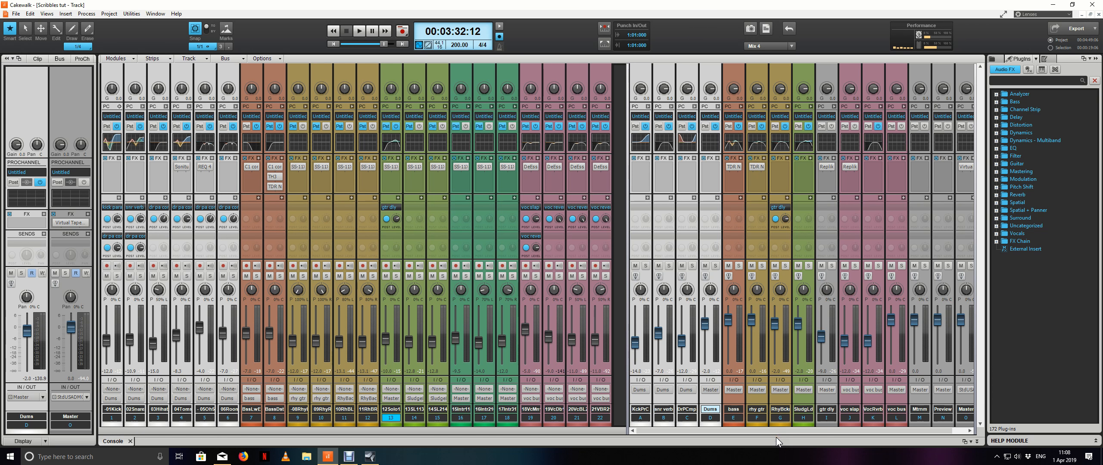